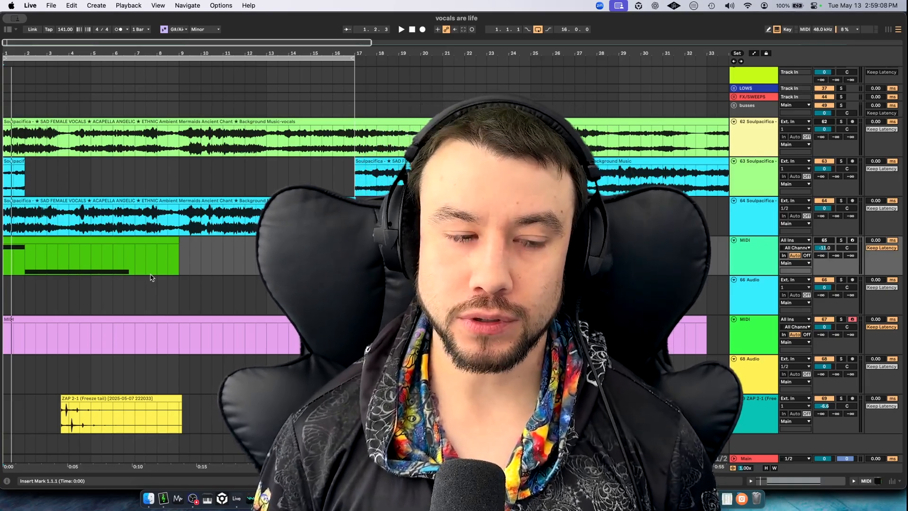
Solo the frozen vocal track 64 and play its clip from the start of the arrangement
scroll(169, 274, "up", 2)
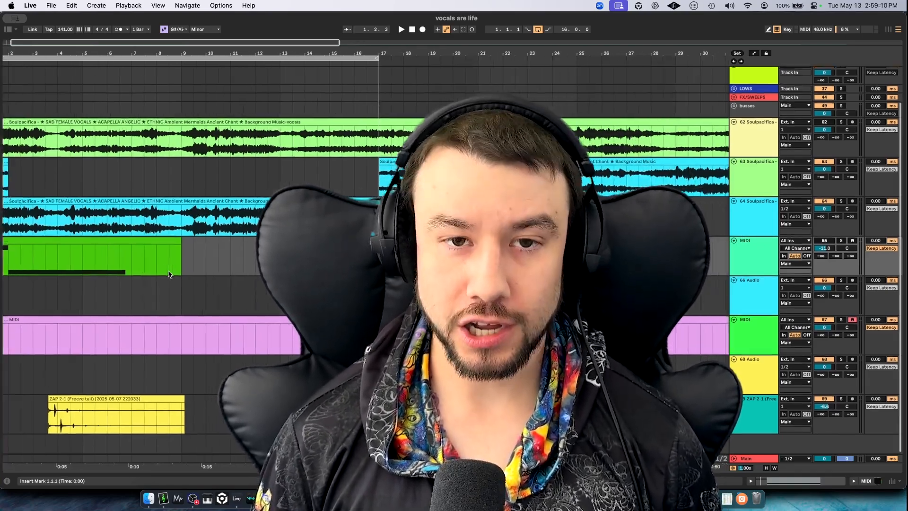
scroll(169, 274, "left", 2)
left_click(27, 210)
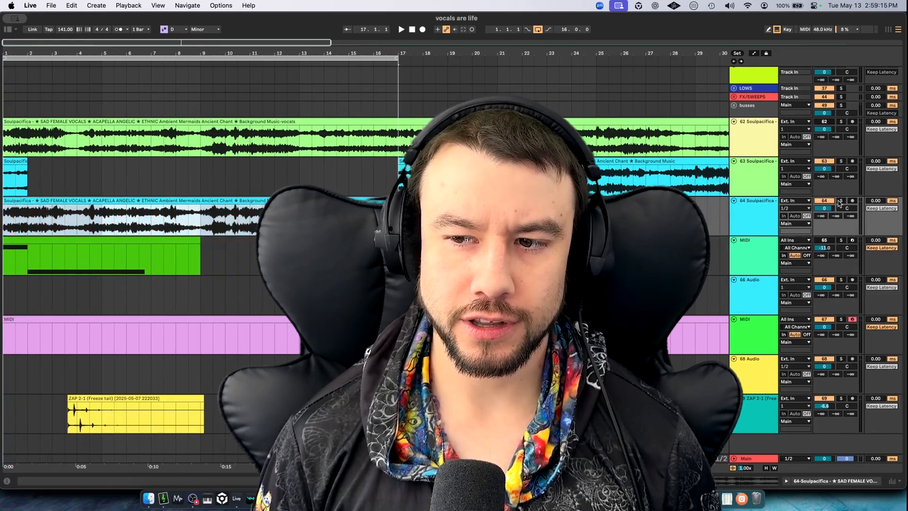
left_click(840, 201)
key("space")
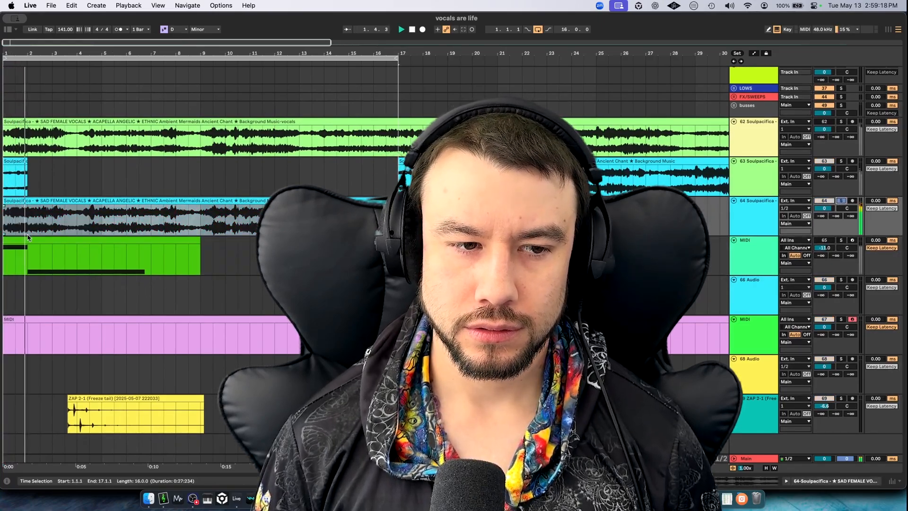
scroll(28, 238, "up", 2)
scroll(28, 237, "up", 1)
scroll(31, 235, "up", 2)
scroll(39, 231, "left", 1)
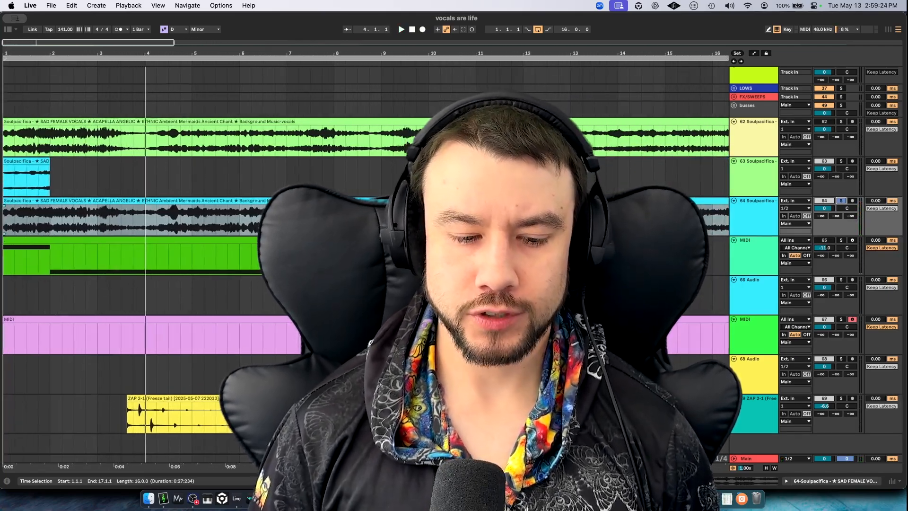
Switch to Chrome and browse the YouTube results for "ethnic vocal" to find a vocal worth sampling
key("super+Tab")
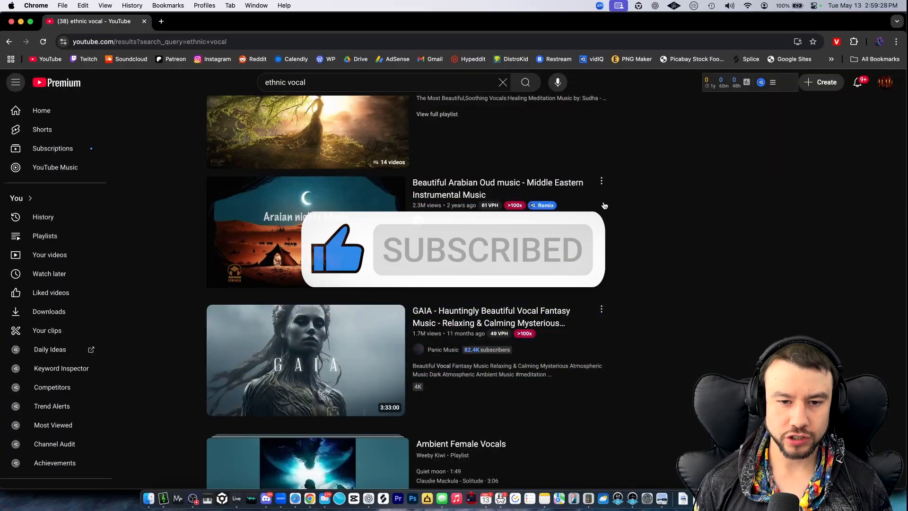
scroll(272, 83, "up", 5)
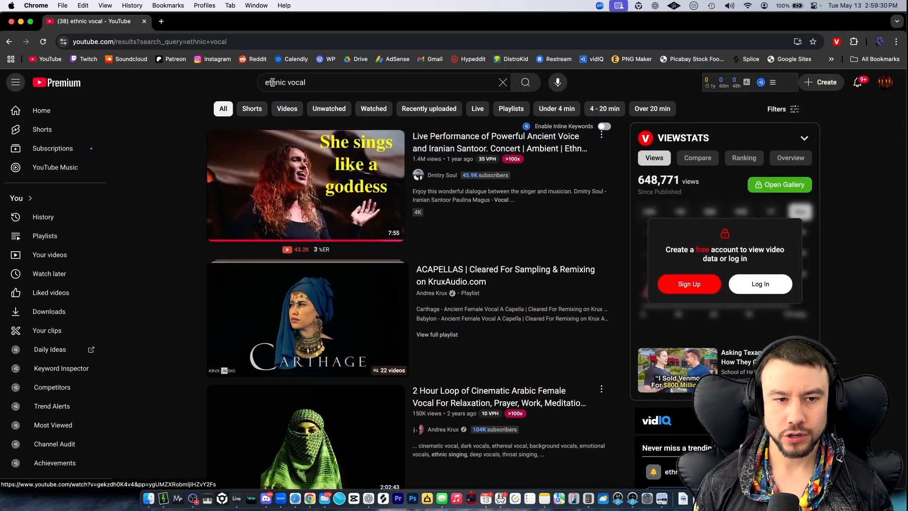
left_click(272, 83)
left_click(501, 251)
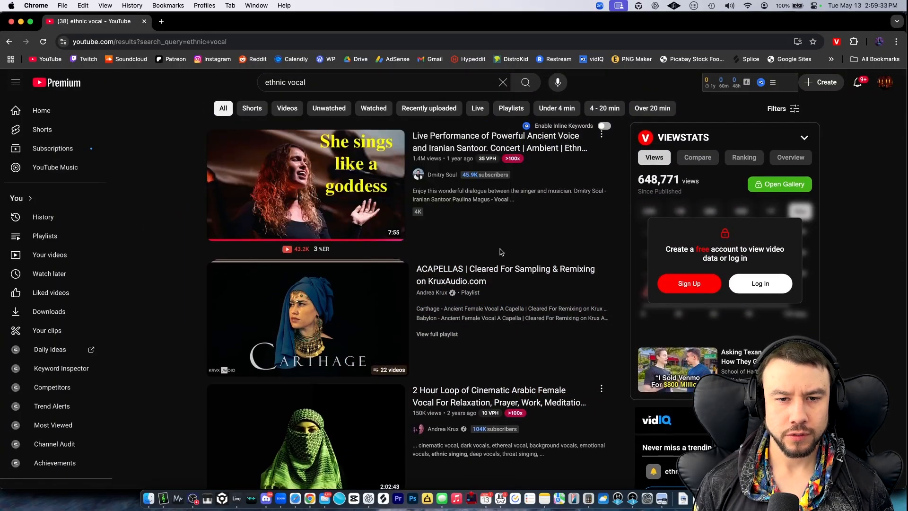
scroll(501, 252, "down", 3)
scroll(501, 251, "down", 10)
scroll(501, 251, "down", 15)
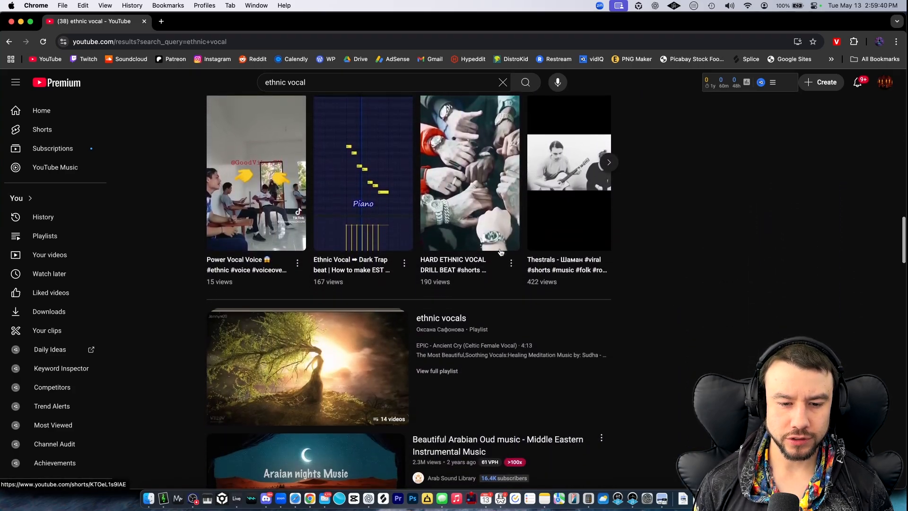
scroll(494, 325, "down", 6)
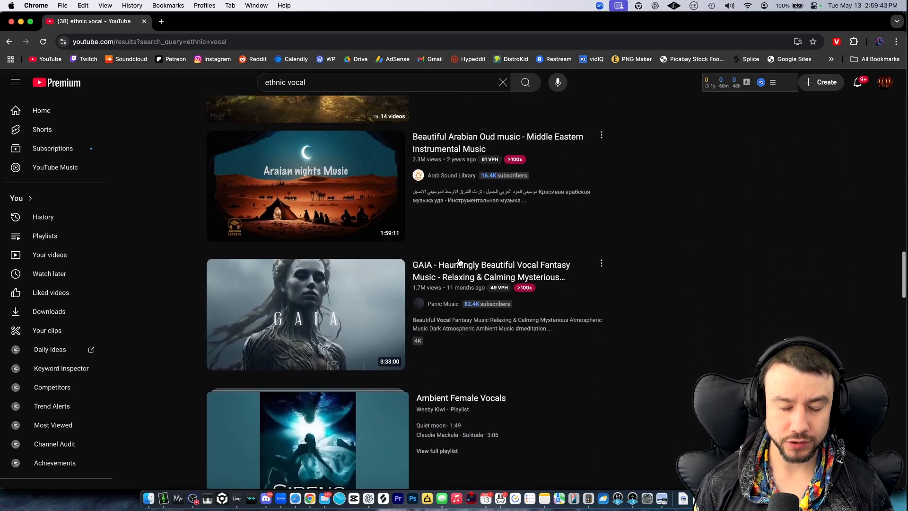
scroll(657, 240, "down", 2)
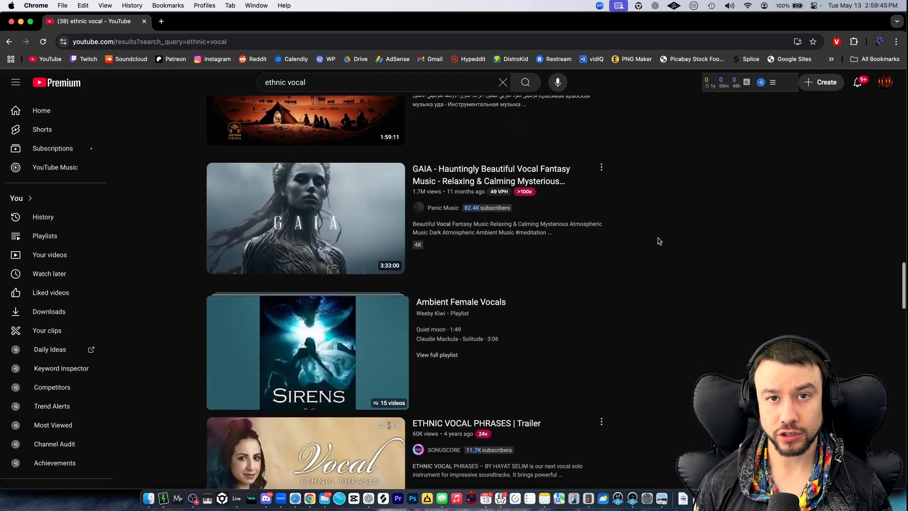
scroll(657, 242, "down", 7)
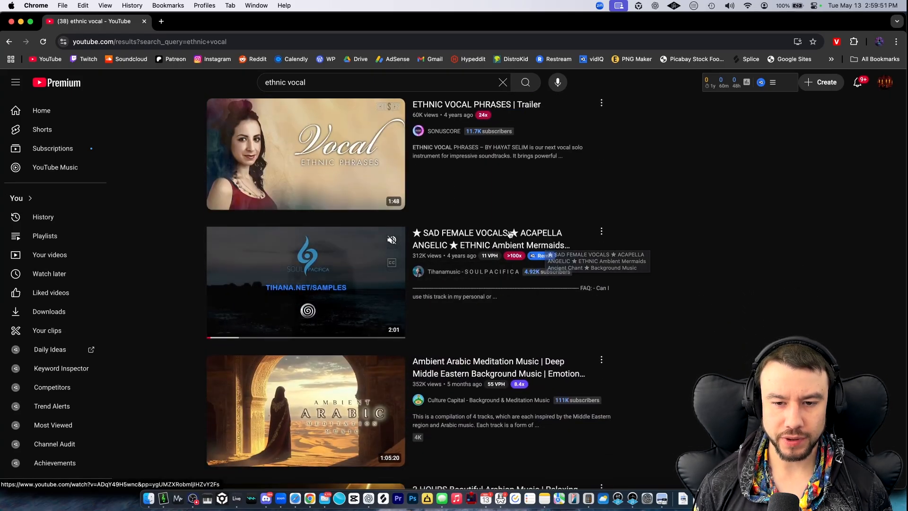
Open the "SAD FEMALE VOCALS ACAPELLA ANGELIC ETHNIC Ambient Mermaids" video, listen to its opening, and pause it
left_click(479, 244)
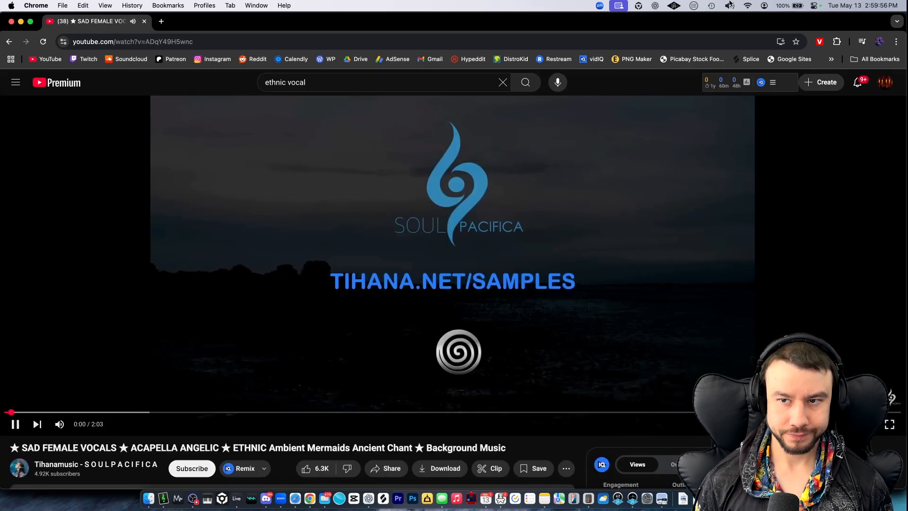
left_click(730, 4)
left_click(286, 468)
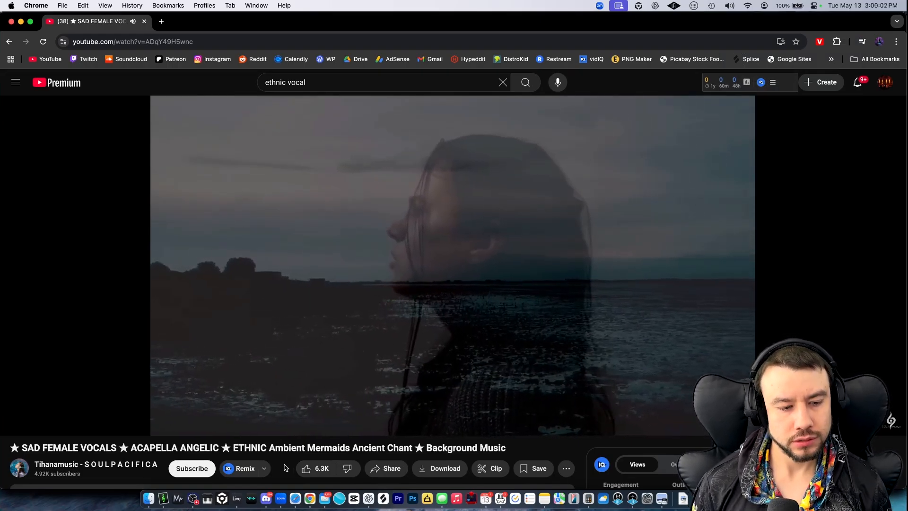
scroll(286, 468, "down", 1)
scroll(285, 467, "up", 1)
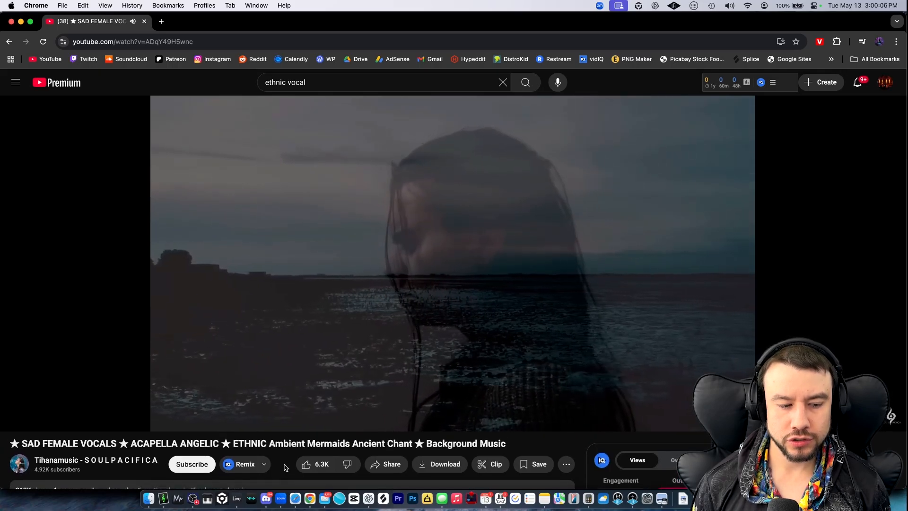
left_click(407, 277)
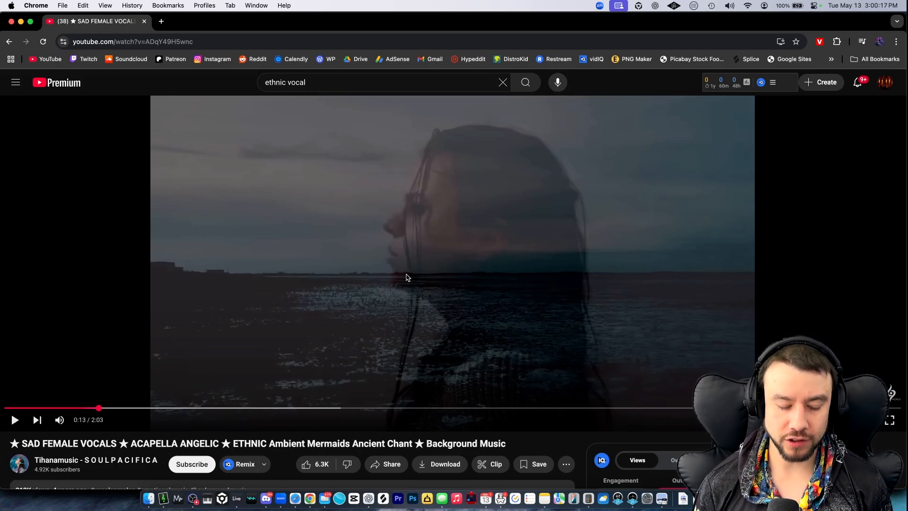
Search the web for "tapbpm" in a new tab and open the ALL8 Tap for Beats Per Minute page
key("cmd+t")
type("tapbpm")
key("Return")
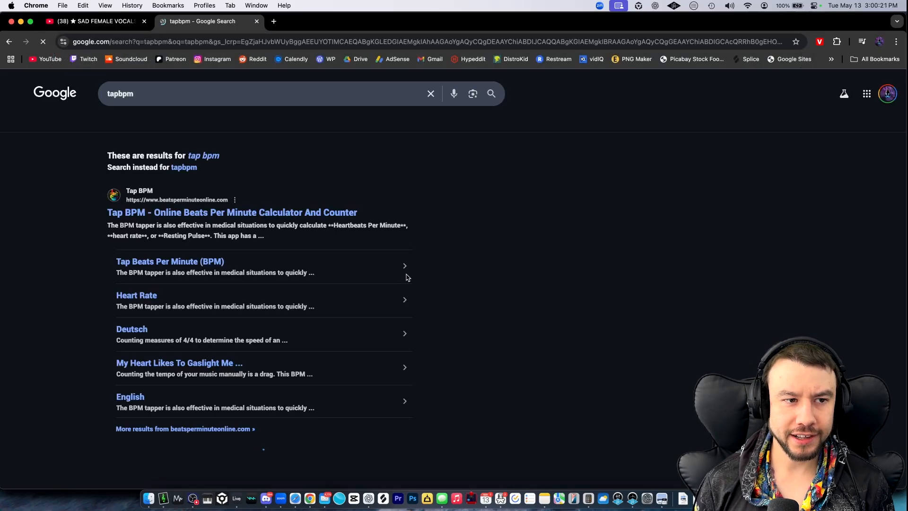
scroll(131, 278, "down", 3)
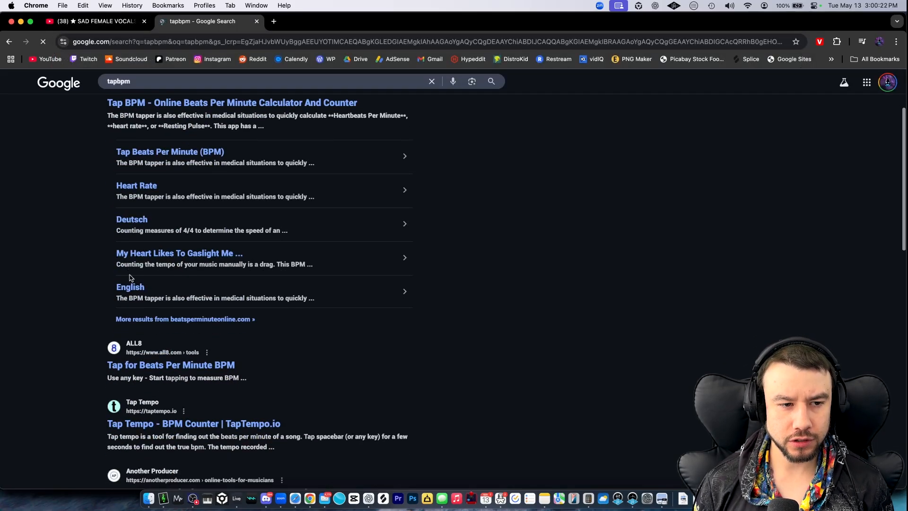
left_click(161, 366)
Rewind the vocal video to the start, measure its tempo with the BPM tapping page, and pause the video
key("ctrl+shift+Tab")
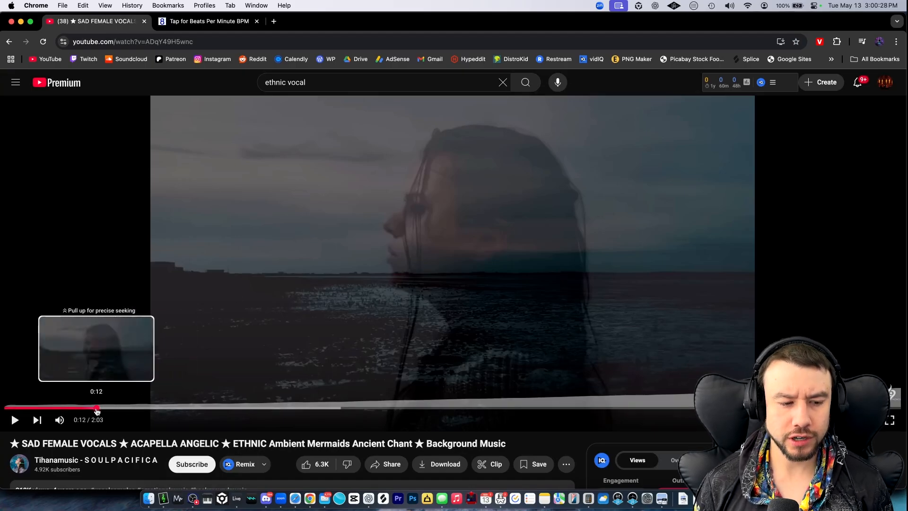
left_click_drag(98, 408, 3, 408)
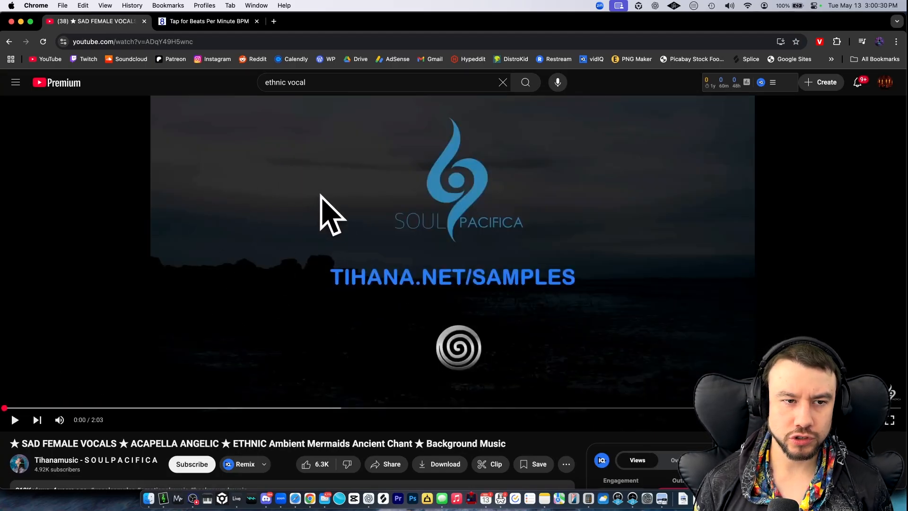
key("ctrl+Tab")
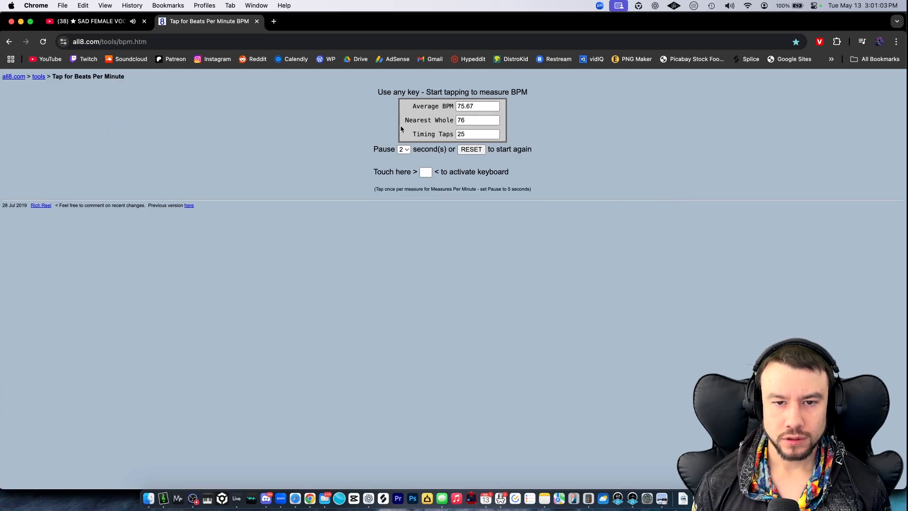
left_click(89, 21)
left_click(336, 254)
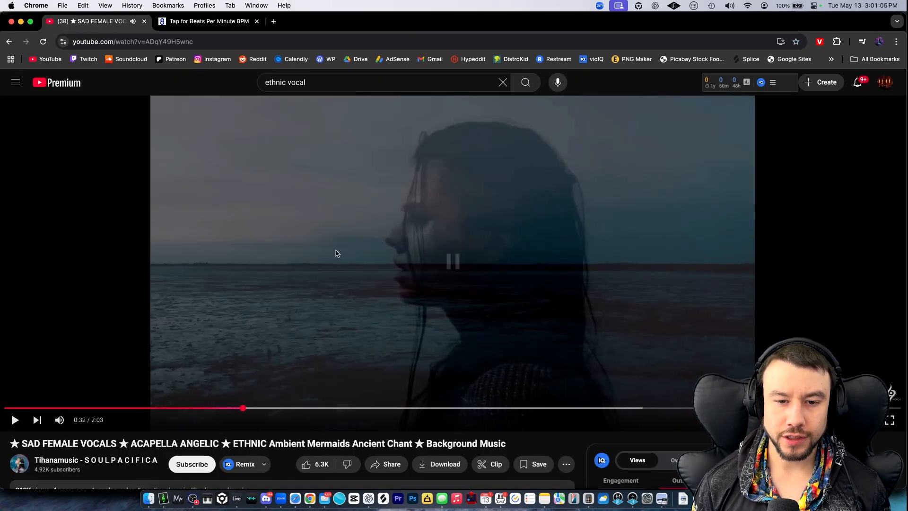
Switch back to Ableton Live and set the warp mode of the frozen vocal clip on track 64 to Complex
key("super+Tab")
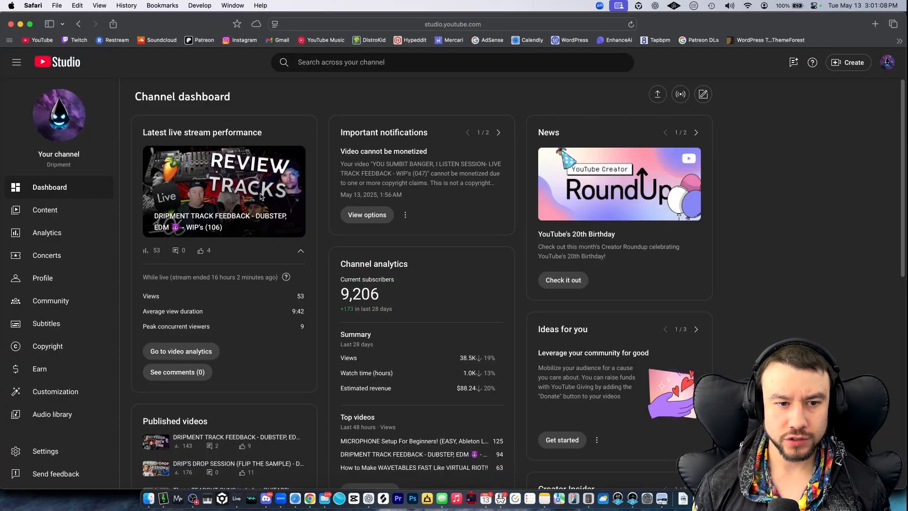
key("super+Tab")
left_click(236, 494)
scroll(174, 196, "down", 5)
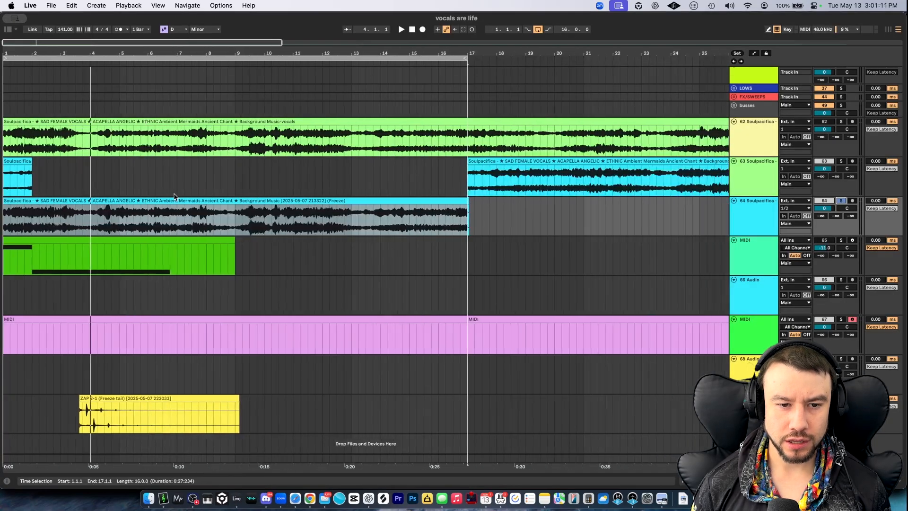
scroll(109, 179, "down", 3)
scroll(39, 182, "up", 3)
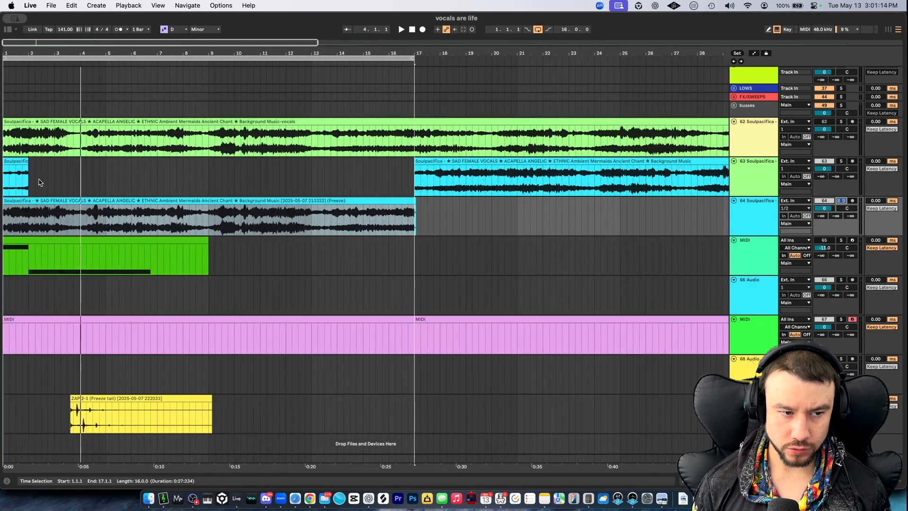
double_click(124, 200)
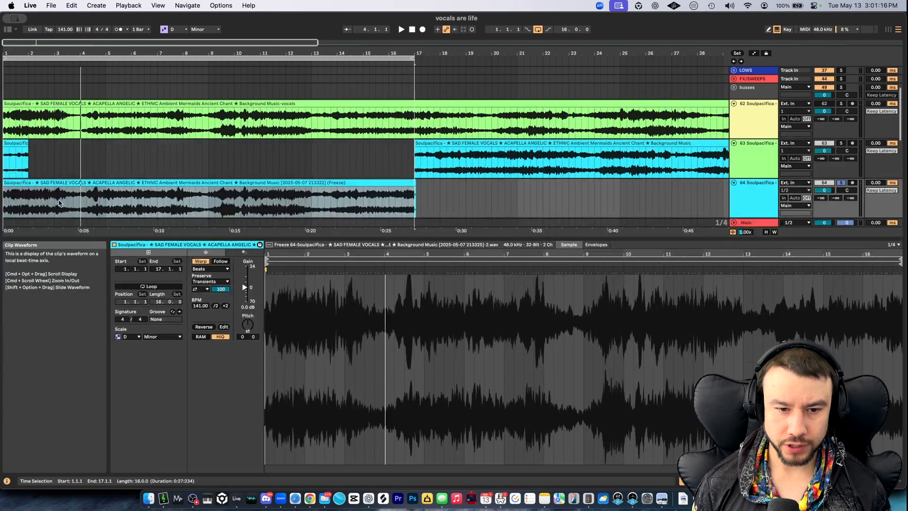
left_click(210, 269)
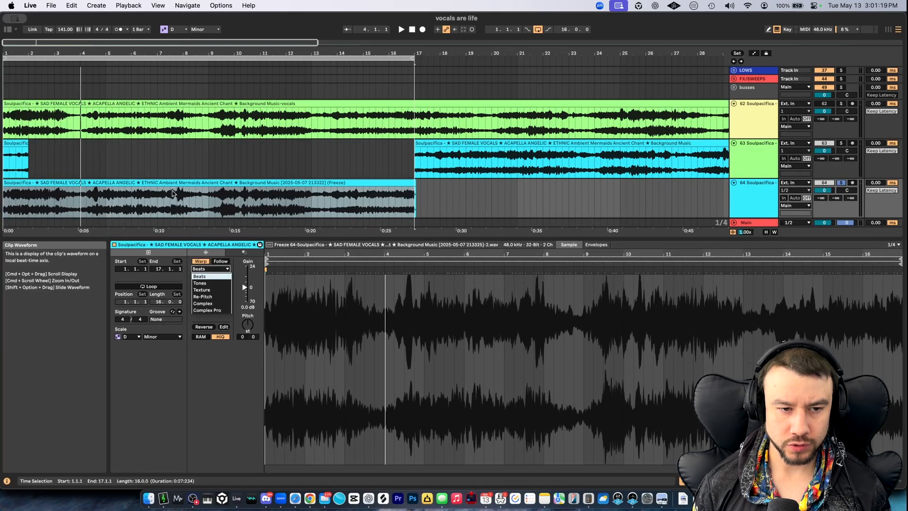
left_click(209, 303)
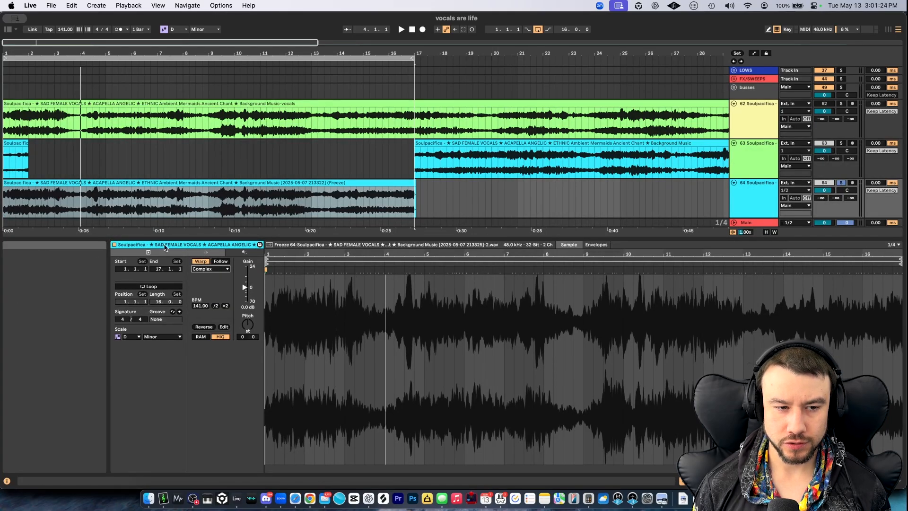
left_click_drag(183, 237, 184, 386)
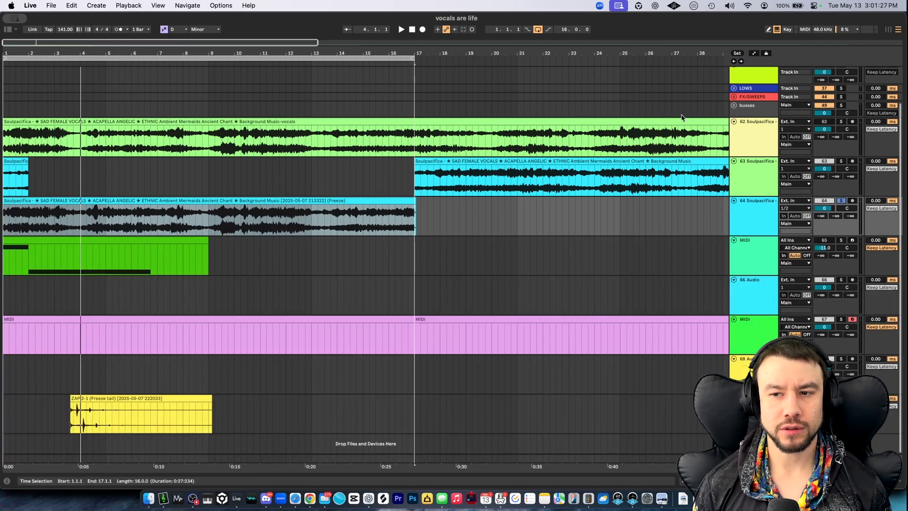
Open KeyFinder and add the vocal clip from track 62 to its drag and drop list for key detection
left_click(746, 125)
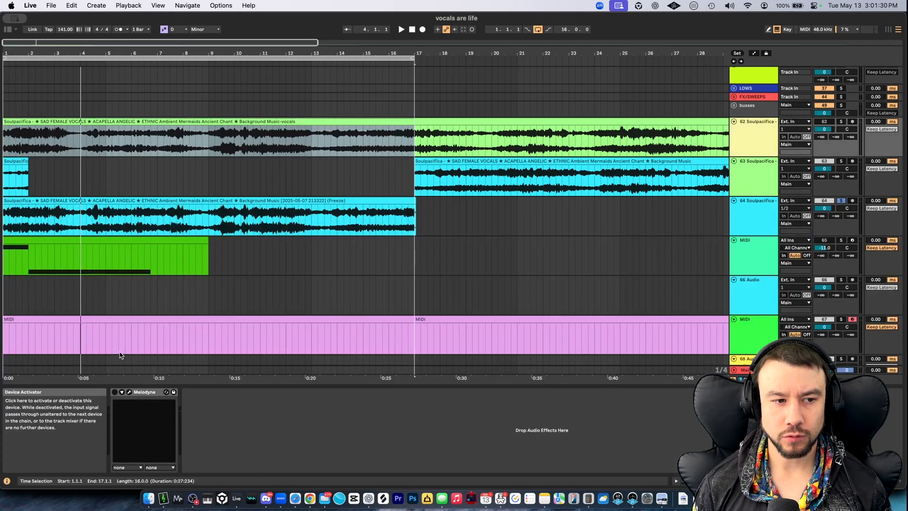
scroll(124, 255, "up", 5)
scroll(124, 254, "left", 3)
scroll(124, 254, "down", 3)
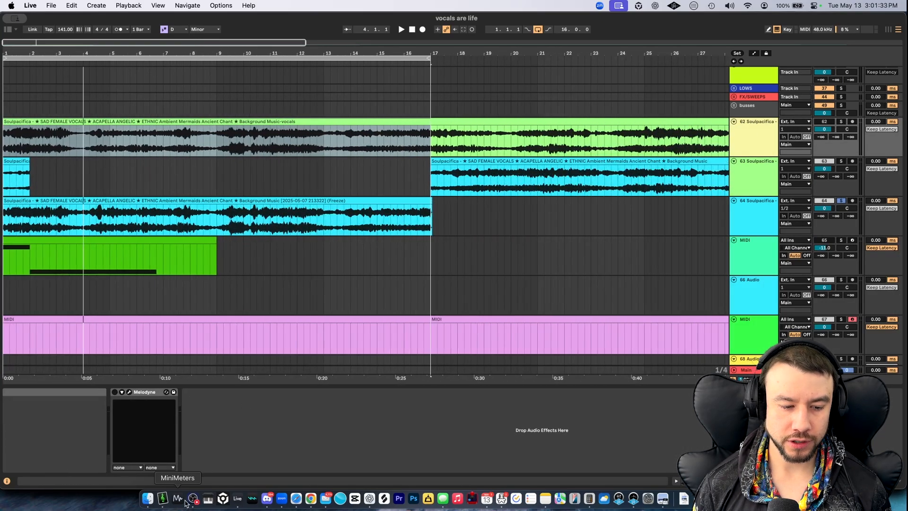
left_click(163, 499)
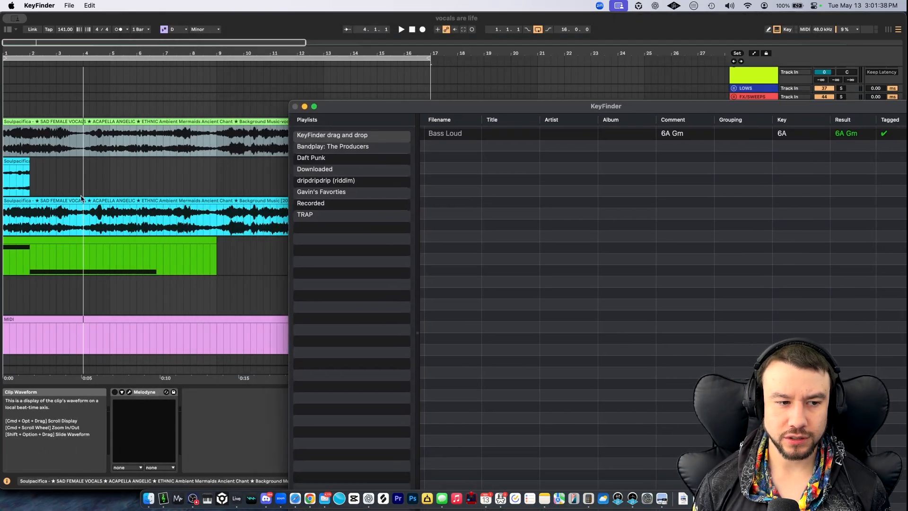
left_click(82, 200)
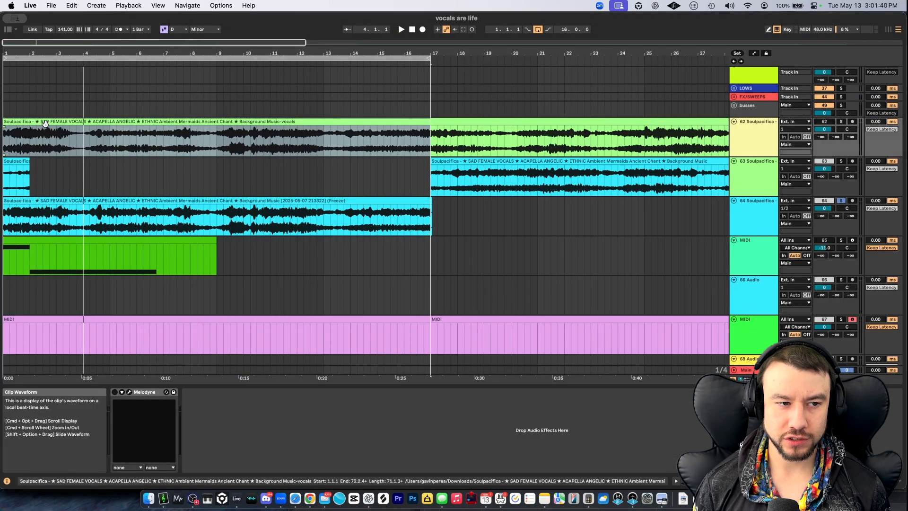
left_click(29, 119)
left_click_drag(47, 119, 166, 120)
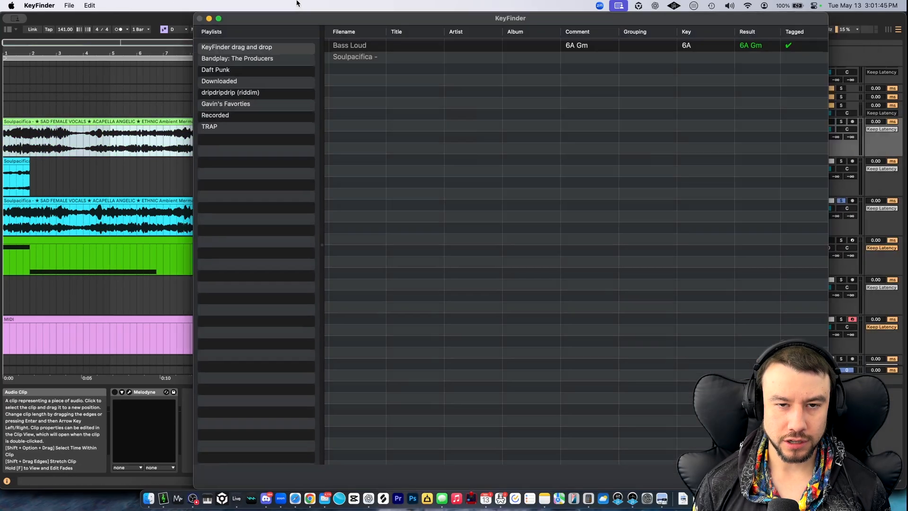
left_click_drag(298, 3, 211, 1)
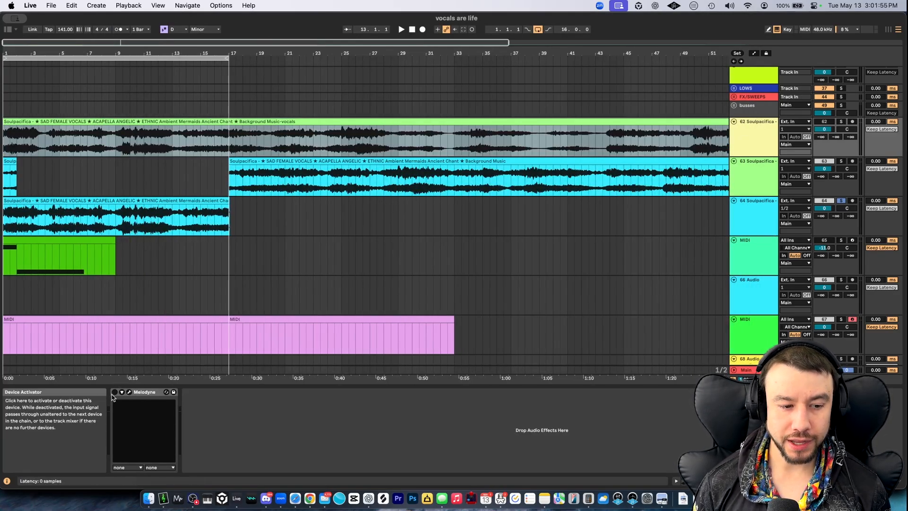
Activate the Melodyne device on track 62 and check its plug-in window
left_click(129, 392)
mouse_move(98, 22)
left_click(108, 42)
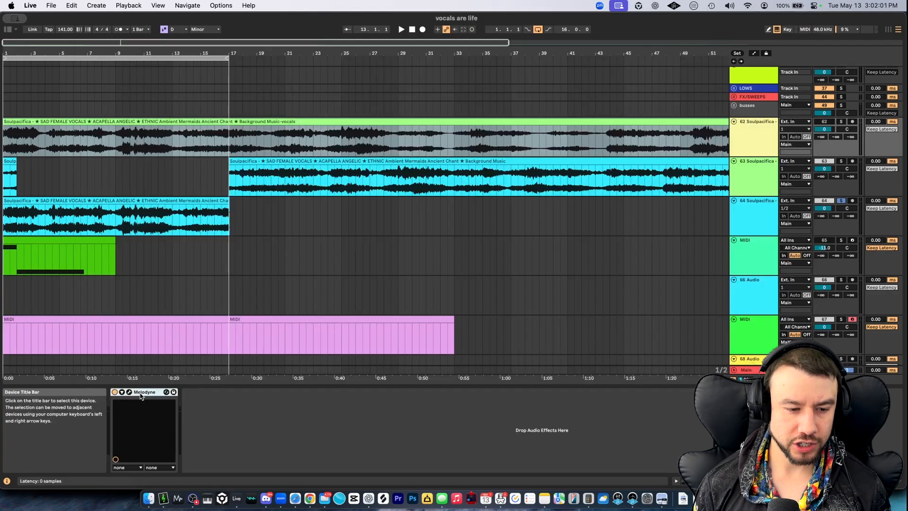
Search the browser for "melodyn", load the Melodyne plug-in, and select the vocal clip on track 62
key("super+alt+b")
type("dyn")
key("Down")
key("Down")
key("Return")
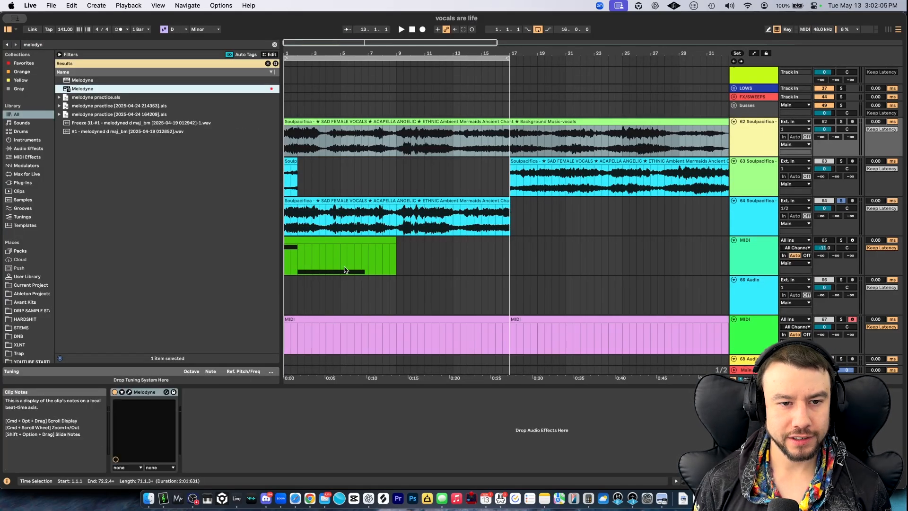
scroll(347, 129, "up", 1)
left_click(345, 122)
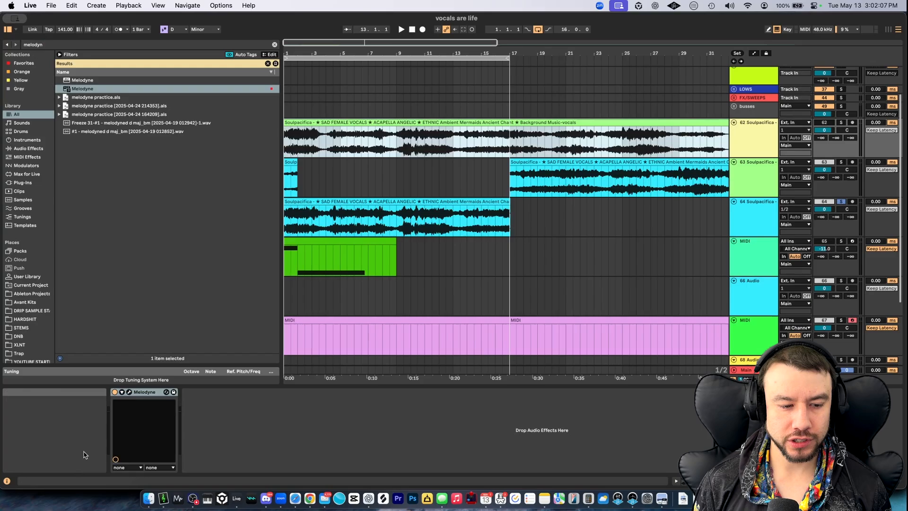
Open the Melodyne editor for track 62, narrow the browser, and arrange the editor window clear of the vocal clip's start
left_click(129, 392)
left_click_drag(250, 29, 457, 120)
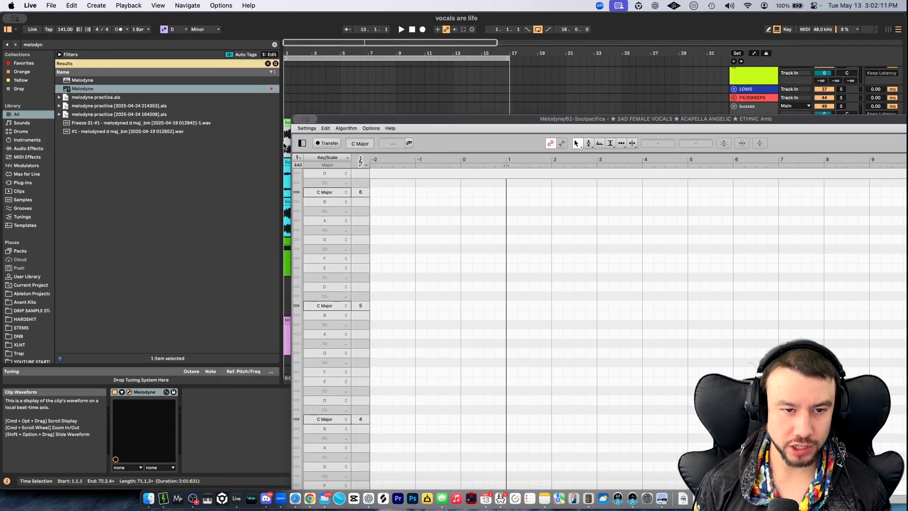
left_click_drag(285, 144, 112, 144)
left_click_drag(333, 121, 263, 64)
Select the vocal clip on track 62 and play its first 16 bars to transfer them into Melodyne
left_click(136, 122)
key("space")
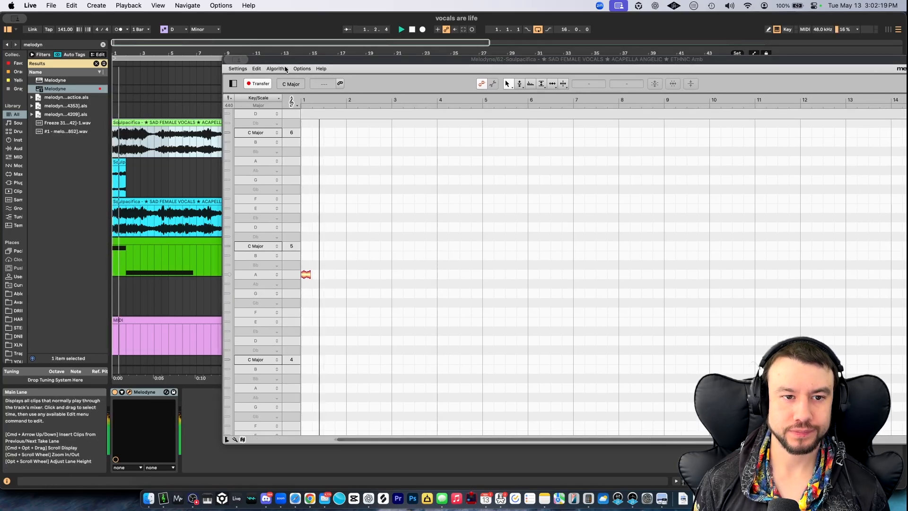
left_click_drag(283, 62, 258, 171)
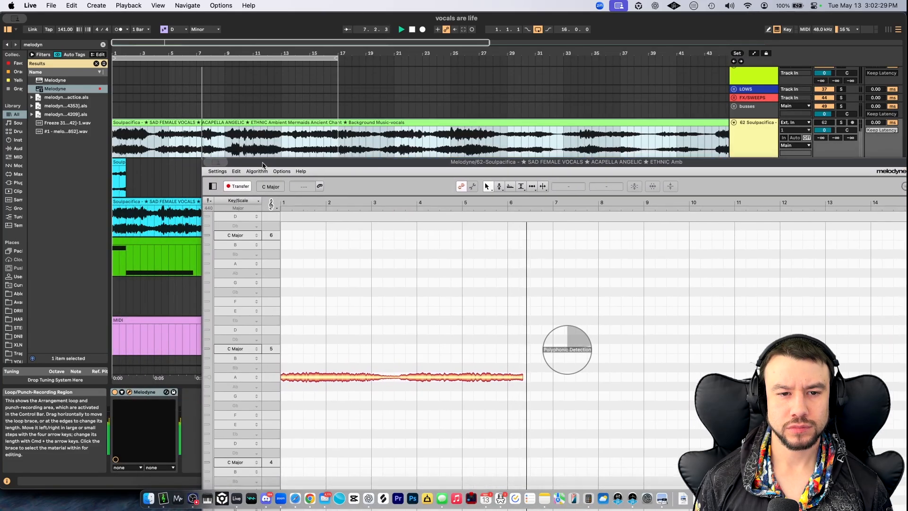
left_click_drag(325, 167, 229, 32)
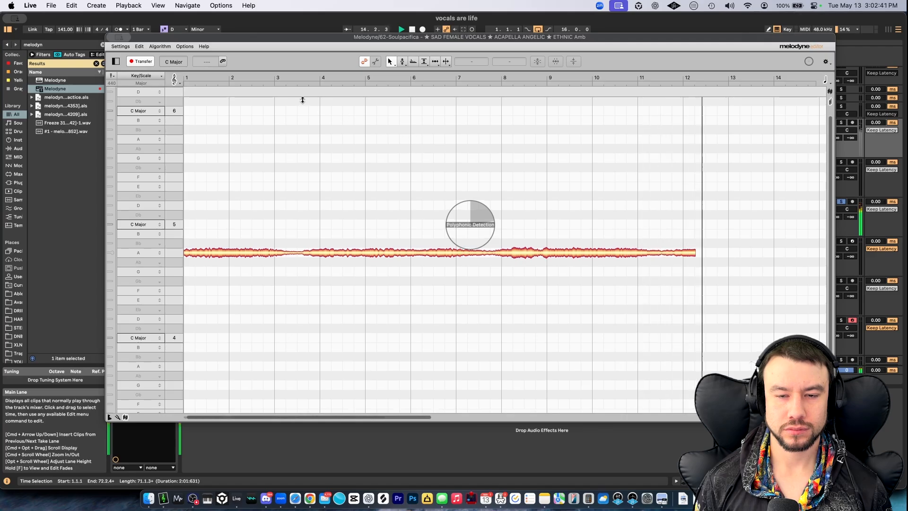
left_click_drag(288, 41, 287, 184)
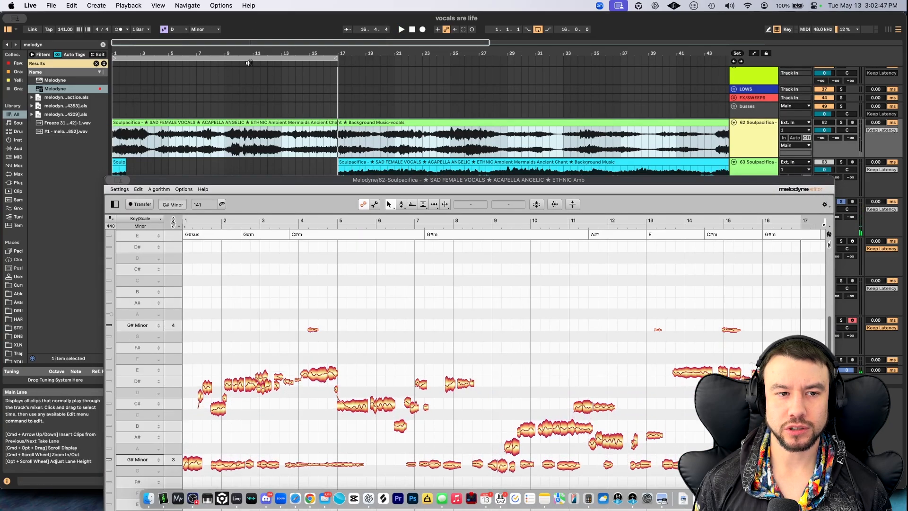
Bring the detected notes fully into view in the Melodyne editor and highlight all C# 4 notes
left_click_drag(226, 184, 273, 74)
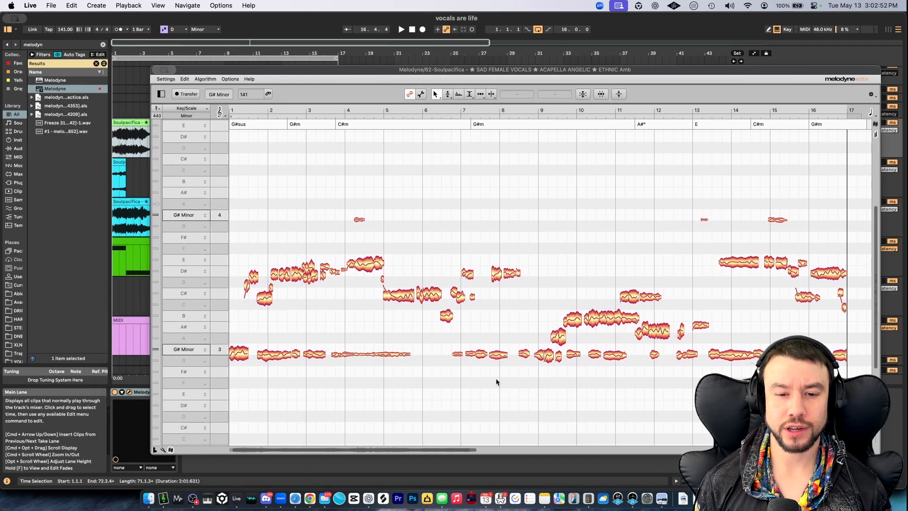
left_click_drag(245, 65, 243, 47)
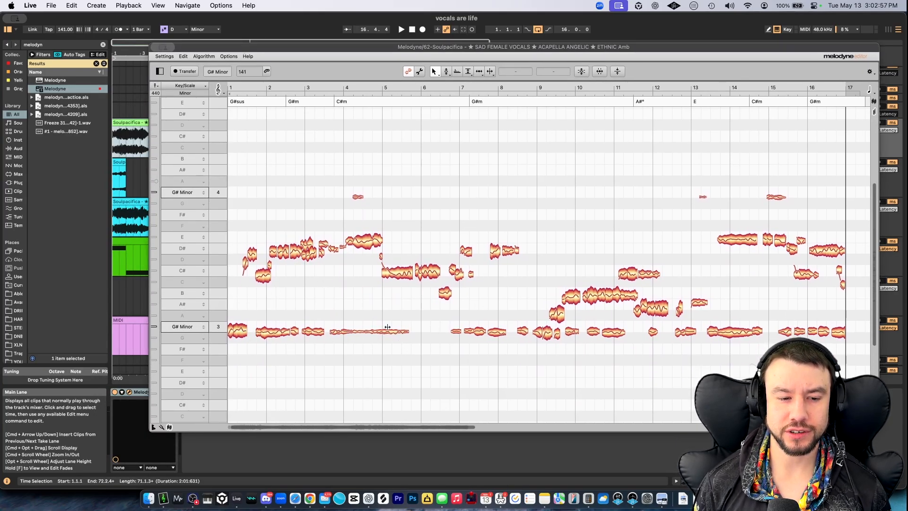
left_click(222, 272)
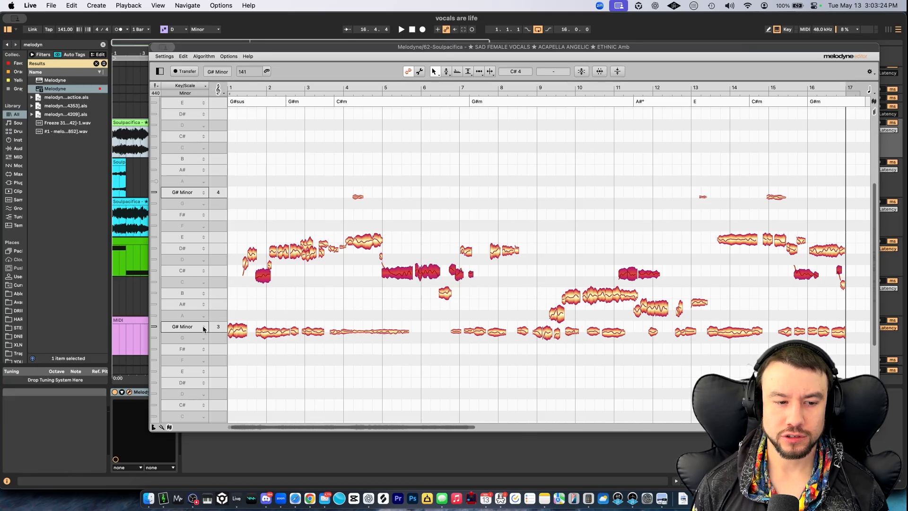
Open the D minor scale piano chart and compare its notes with the key and notes detected in Melodyne
left_click(684, 500)
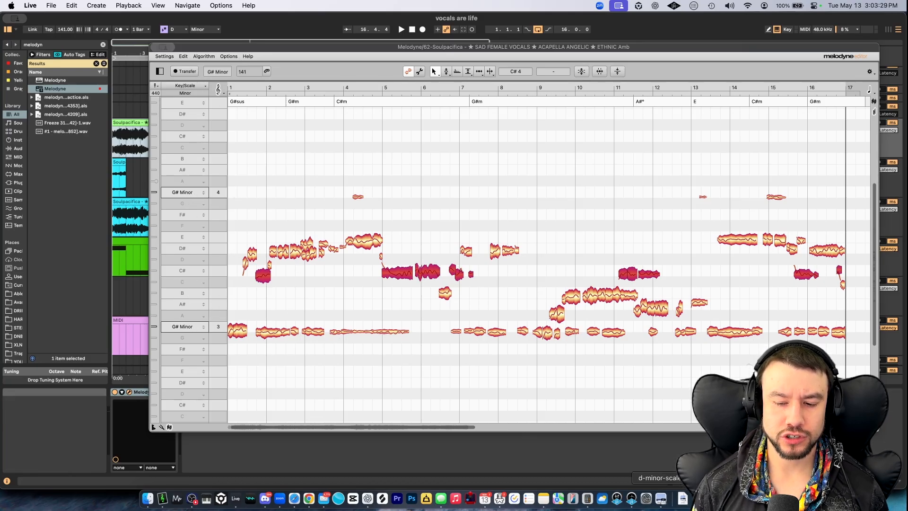
left_click_drag(333, 144, 536, 261)
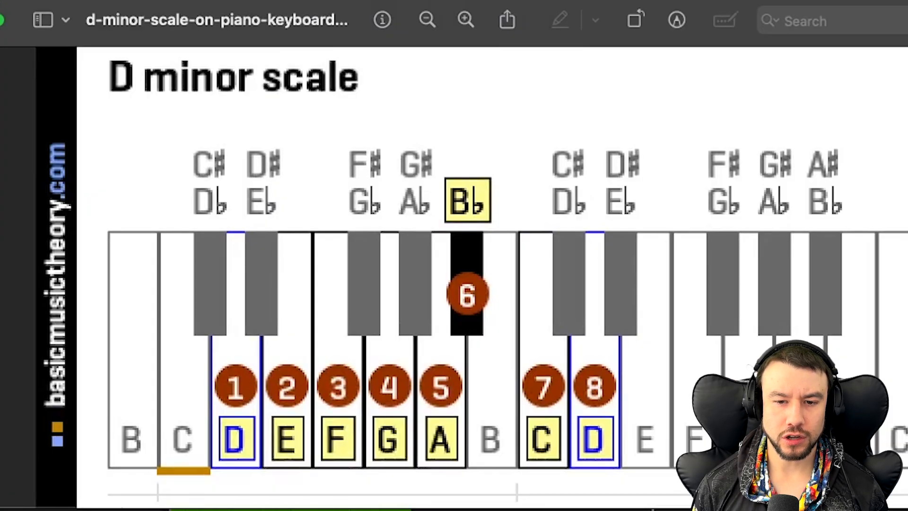
left_click_drag(907, 508, 829, 370)
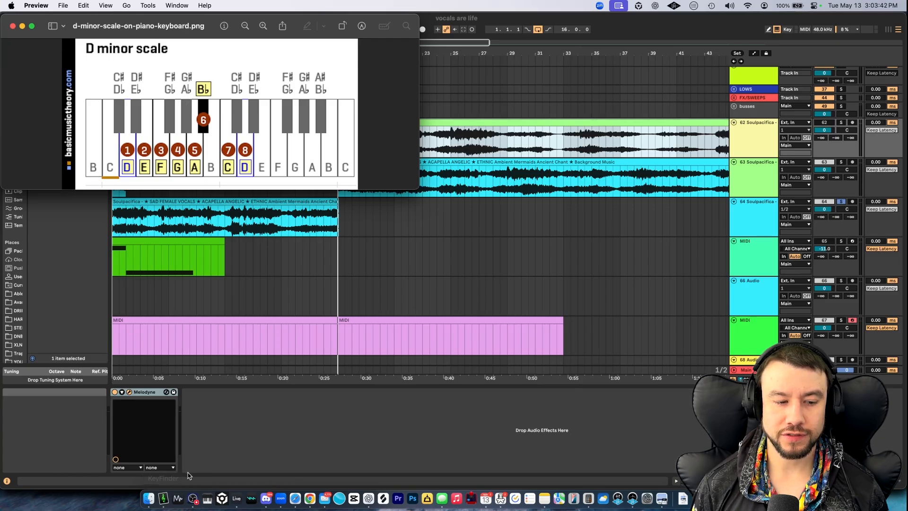
left_click(217, 453)
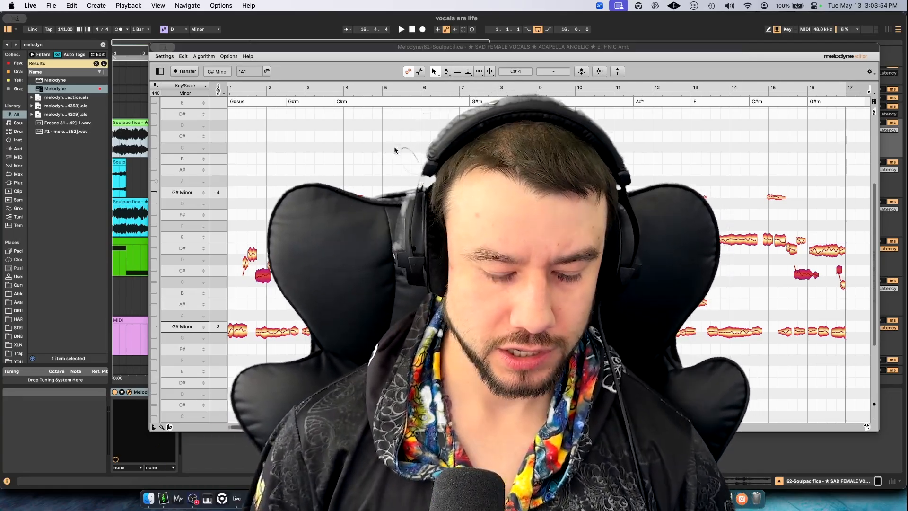
scroll(353, 171, "down", 1)
scroll(353, 171, "left", 1)
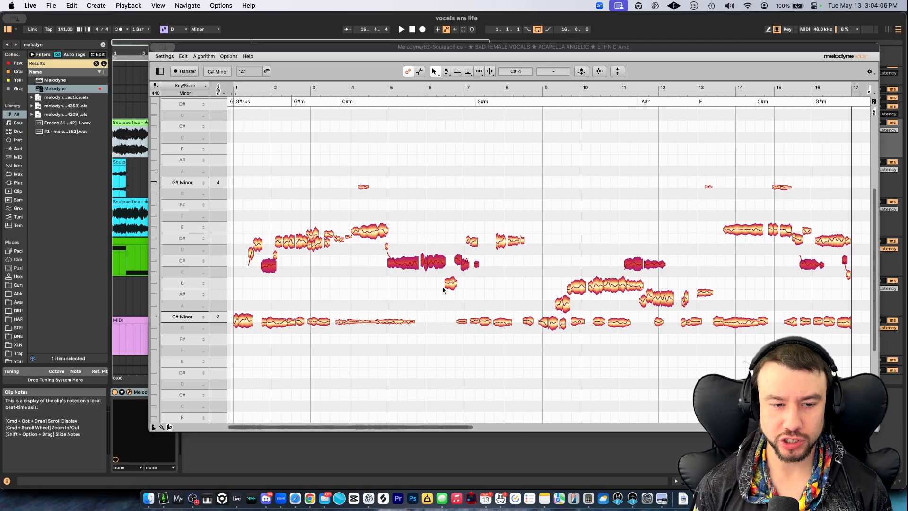
Open the clip settings of the vocal on track 62, turn on Warp, and set its pitch to -3 semitones
left_click_drag(256, 48, 316, 47)
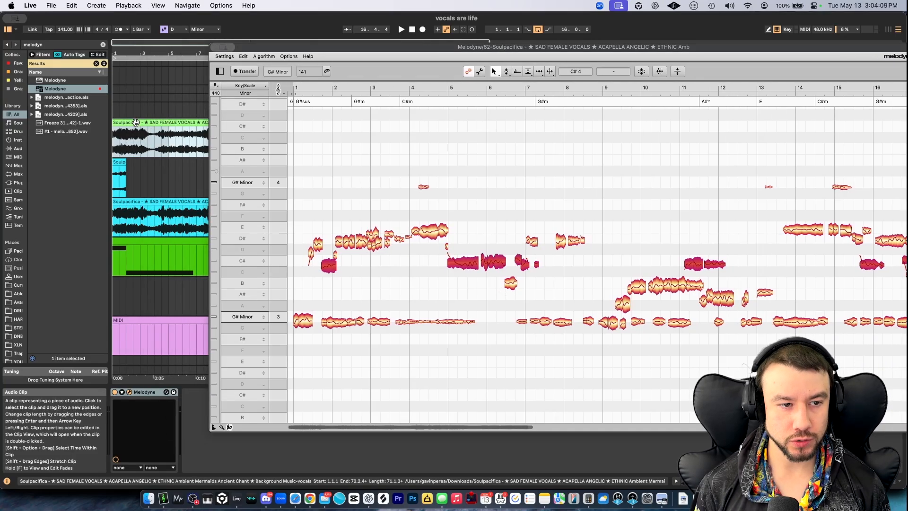
double_click(136, 122)
left_click_drag(344, 48, 469, 40)
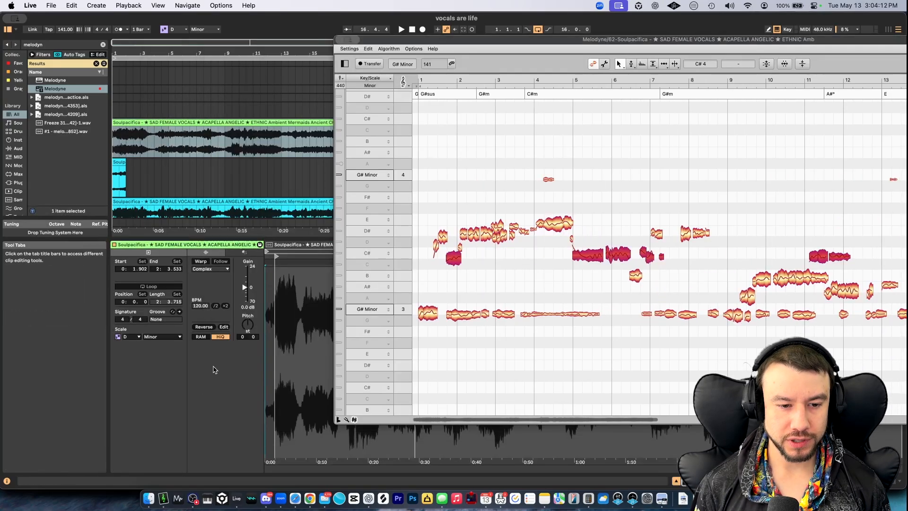
left_click(200, 261)
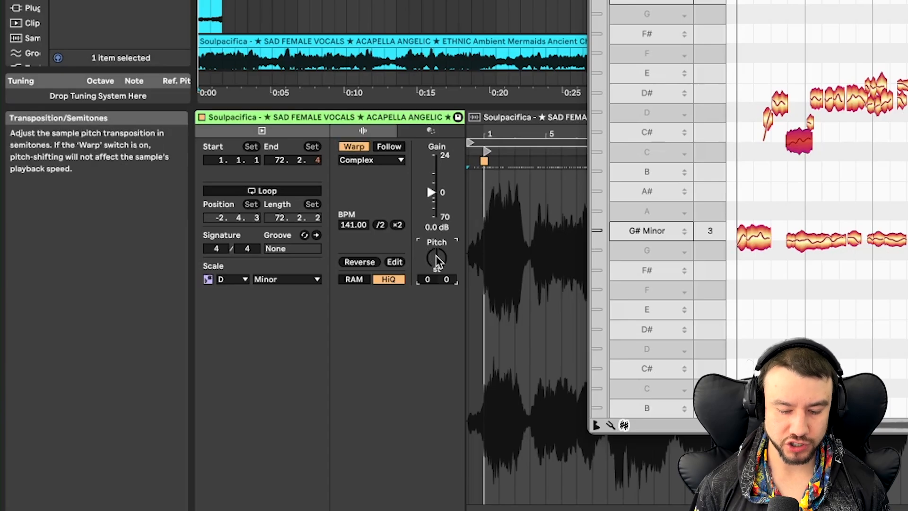
key("Down")
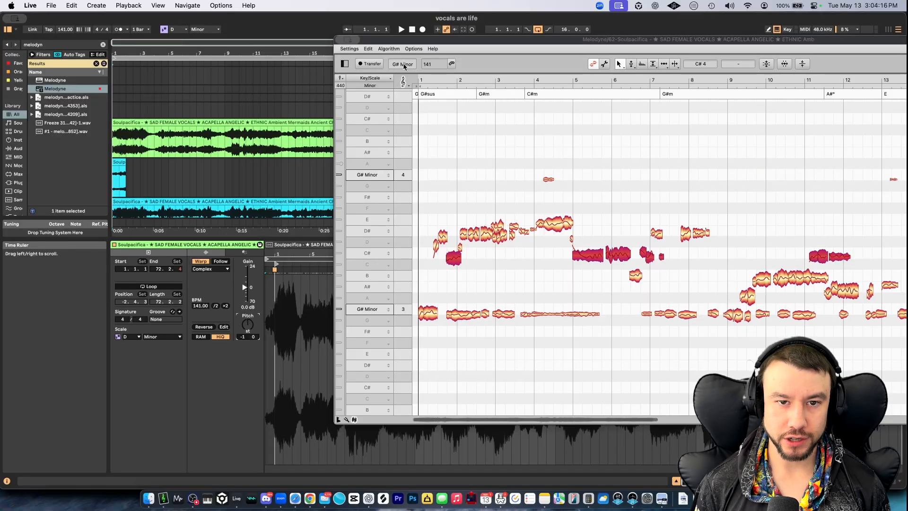
key("Down")
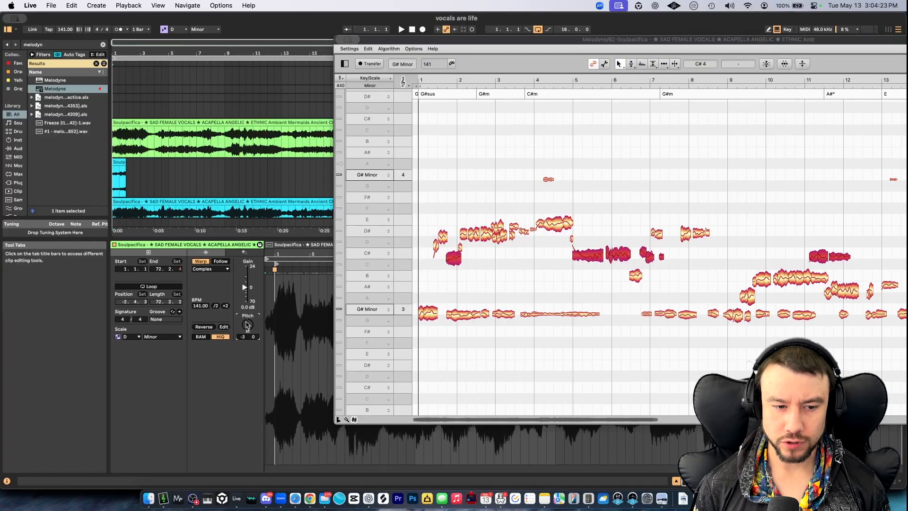
double_click(253, 244)
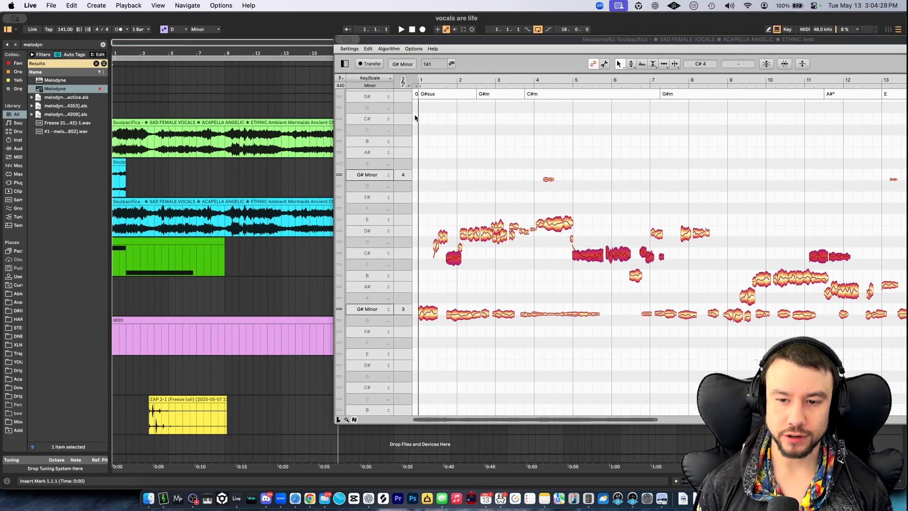
Select all transferred notes in the Melodyne editor and check the pitch correction settings without applying them
left_click_drag(411, 41, 199, 35)
left_click(512, 218)
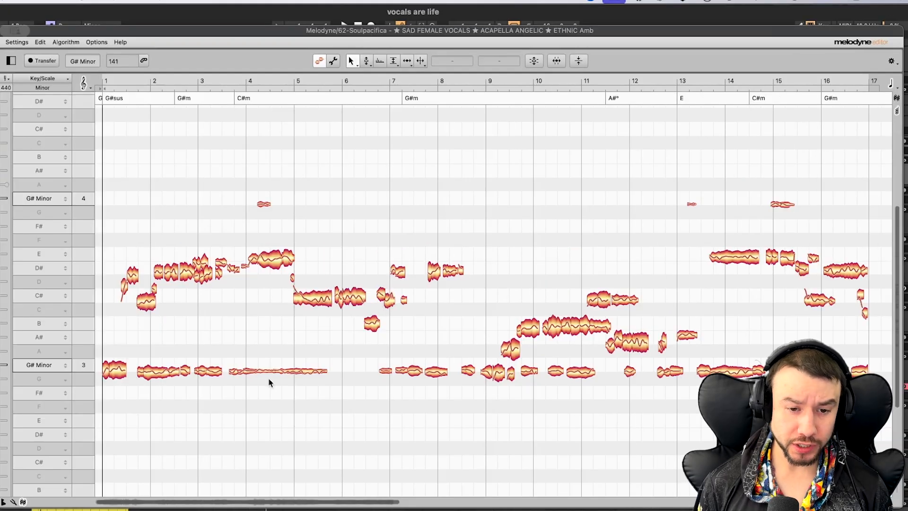
key("super+a")
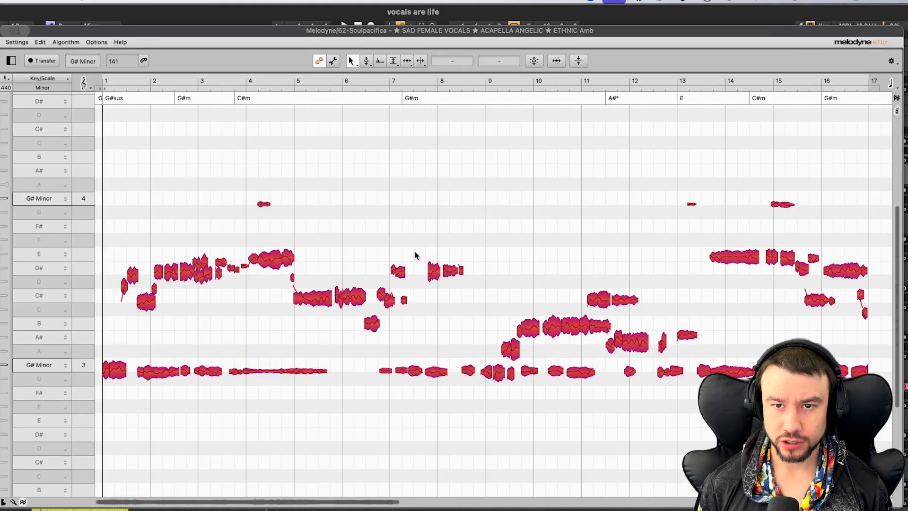
left_click(534, 61)
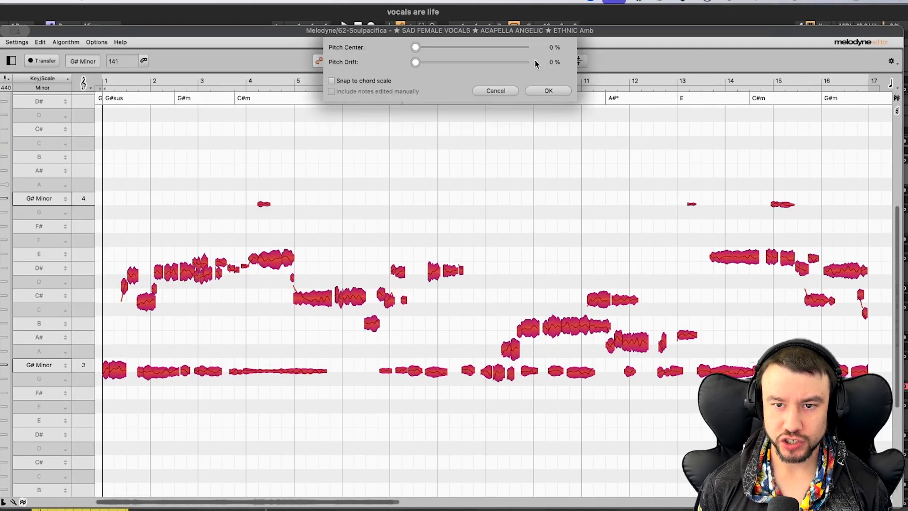
key("Escape")
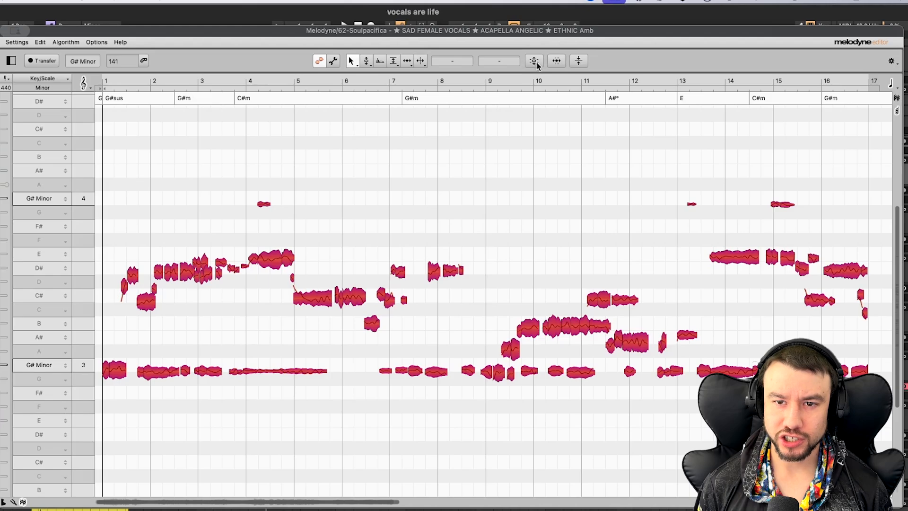
Turn on Snap to chord scale in the pitch correction settings, try the Pitch Center slider, and cancel the correction
left_click(535, 61)
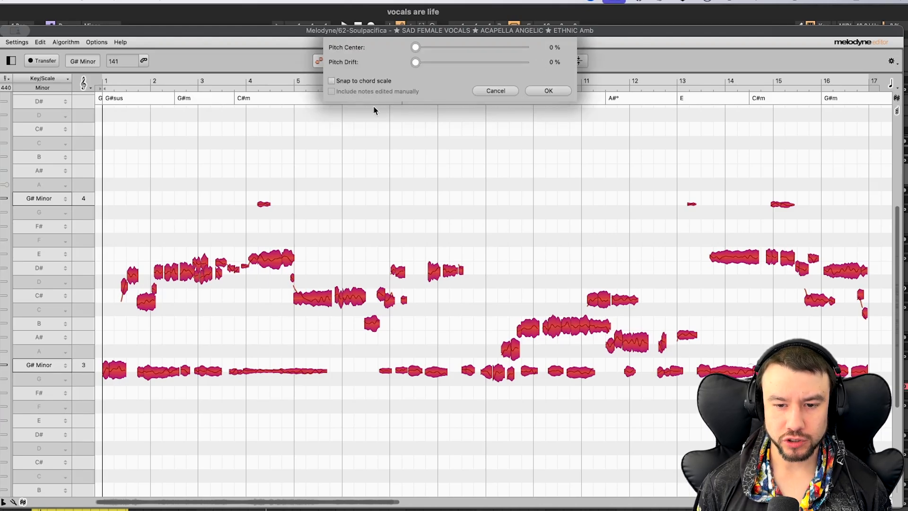
left_click(331, 82)
left_click(331, 81)
left_click(331, 81)
left_click(331, 81)
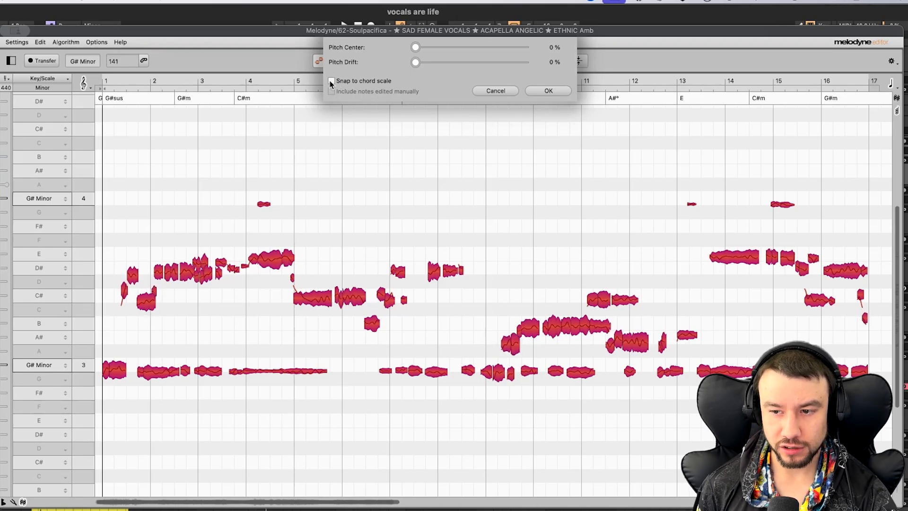
left_click(331, 81)
left_click(330, 82)
left_click(331, 82)
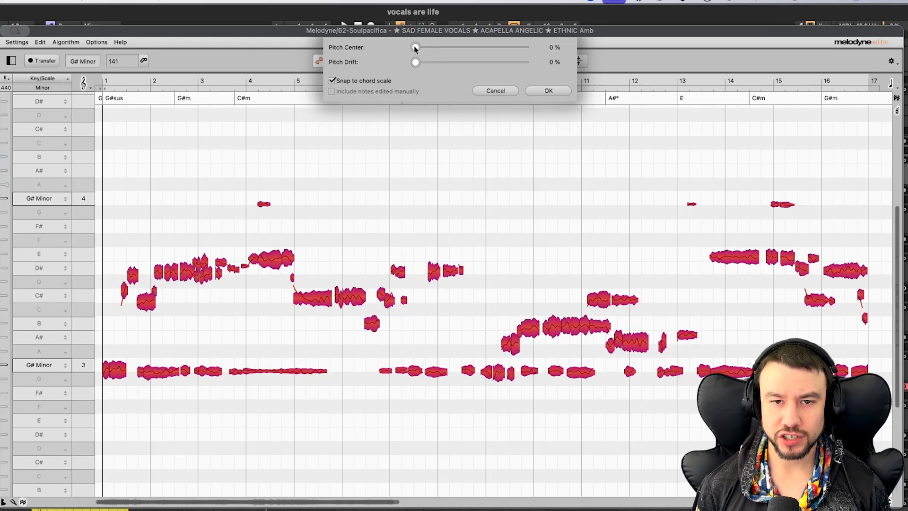
mouse_move(415, 48)
left_mouse_down()
mouse_move(536, 56)
mouse_move(399, 47)
left_mouse_up()
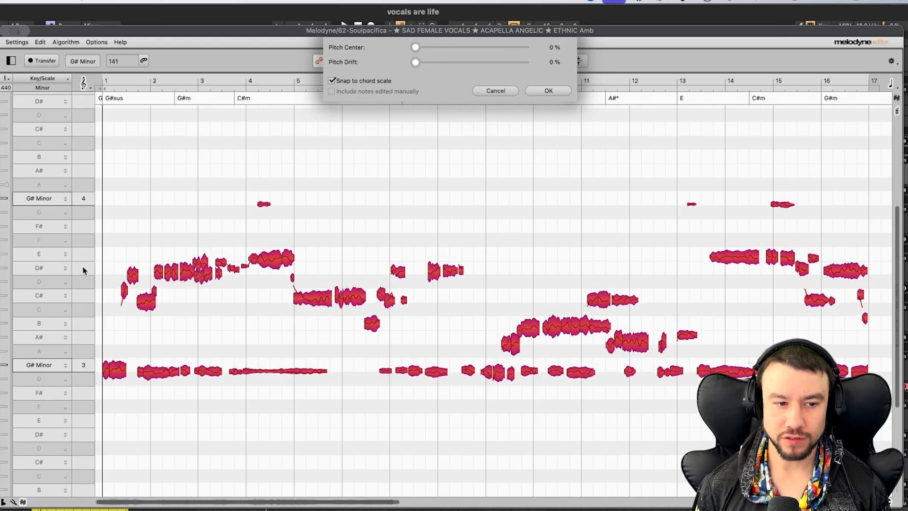
left_click(504, 92)
Apply pitch correction to all selected notes with Snap to chord scale on and Pitch Center at 92%
scroll(212, 279, "up", 10)
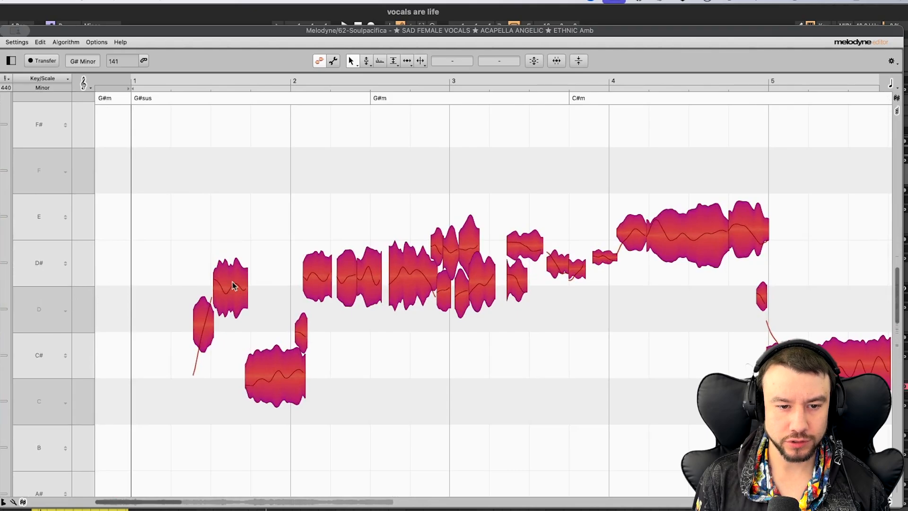
left_click(319, 60)
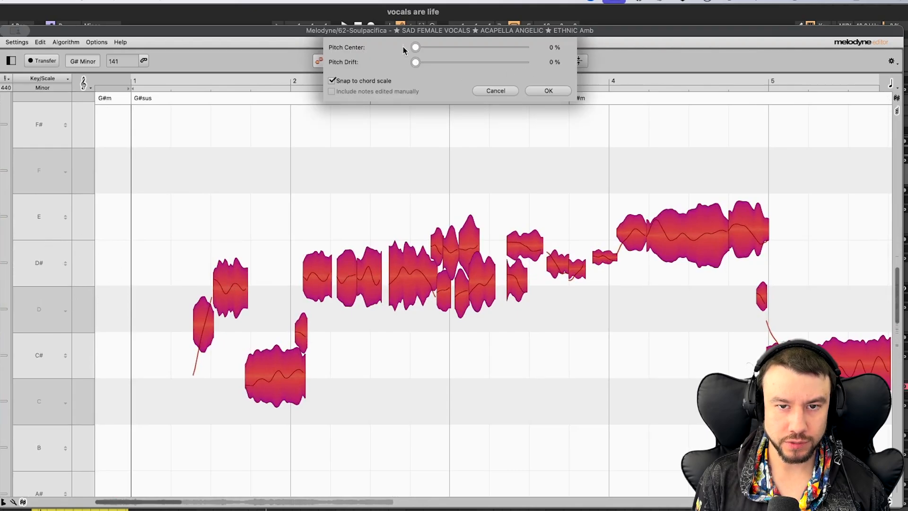
left_click_drag(415, 48, 515, 52)
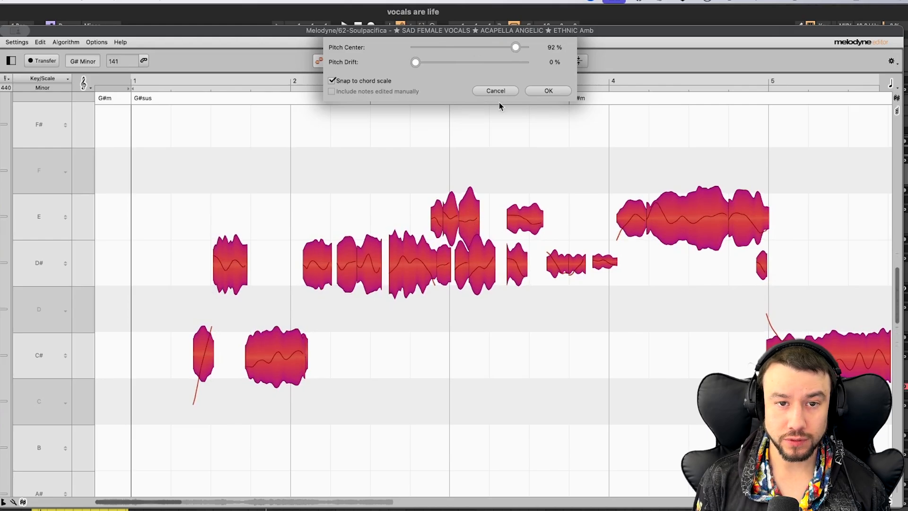
left_click(547, 91)
scroll(492, 343, "down", 6)
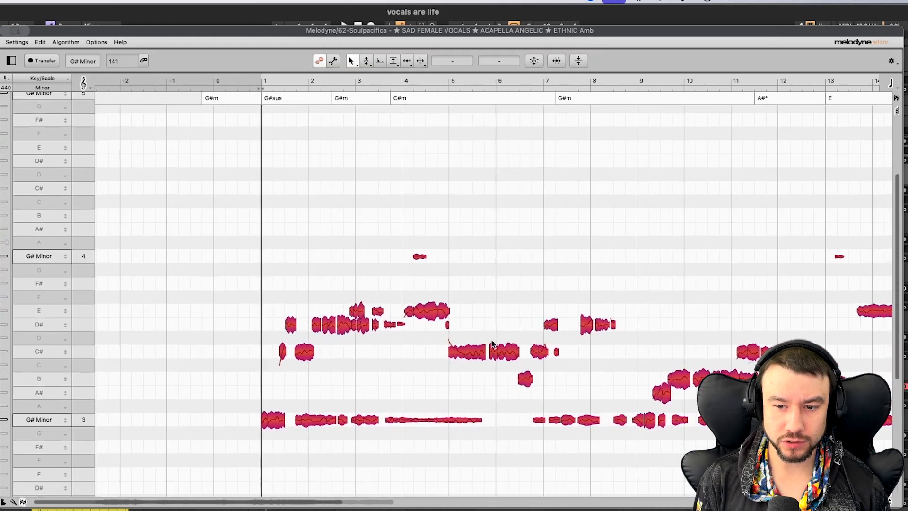
scroll(493, 344, "up", 2)
scroll(492, 344, "up", 1)
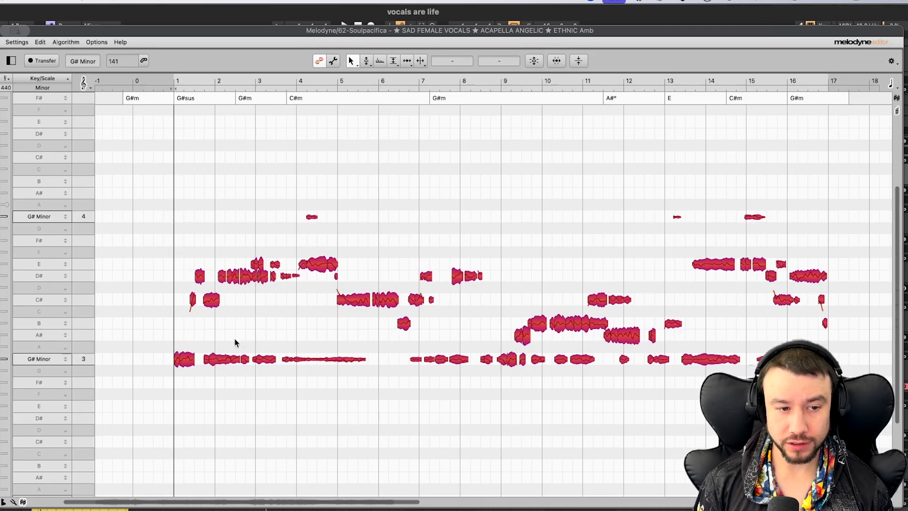
left_click_drag(168, 35, 144, 33)
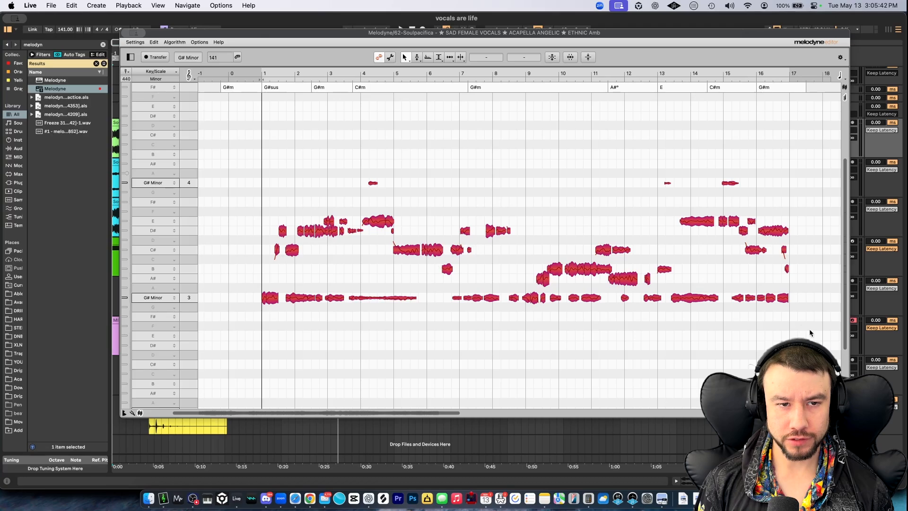
Close the Melodyne editor and paste a copy of the track 62 vocal clip at bar 83 on the same track
left_click(126, 33)
double_click(179, 123)
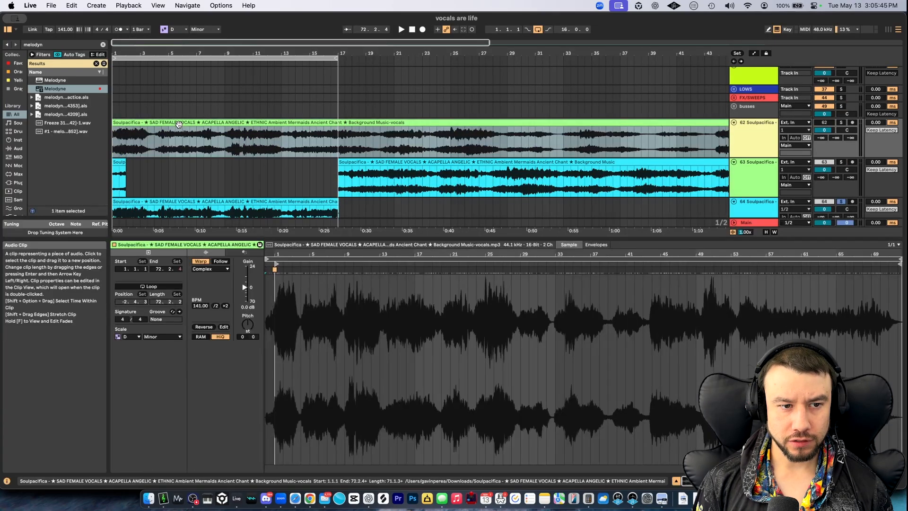
key("minus")
key("minus")
key("minus")
key("super+alt+l")
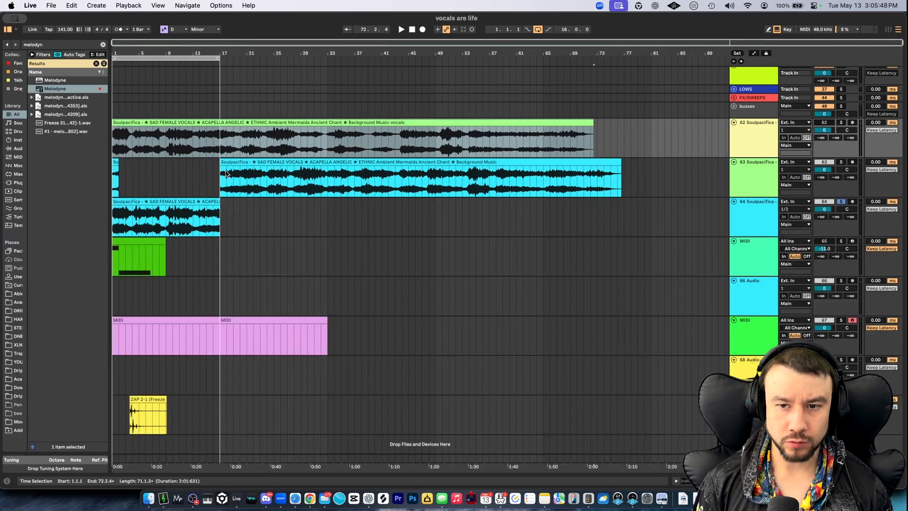
key("super+c")
left_click(663, 143)
key("super+v")
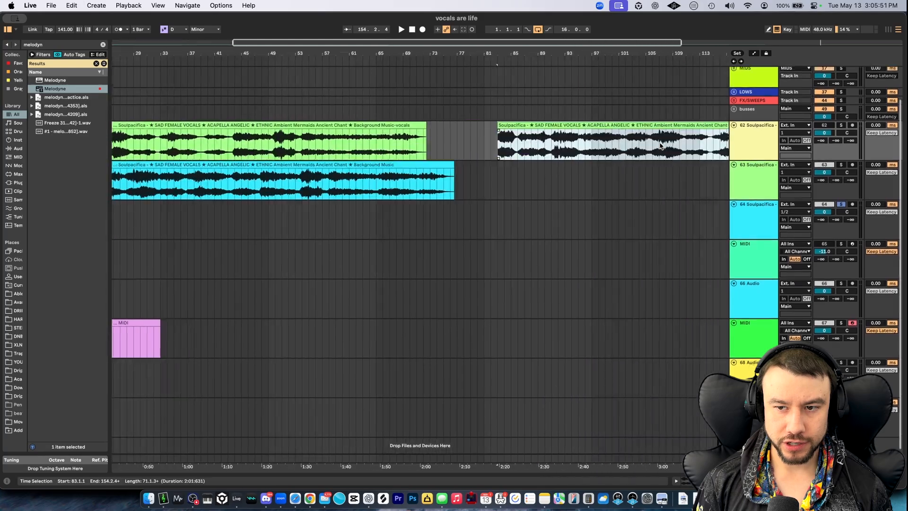
Turn off Warp on the copied vocal clip and move it to start at bar 97
scroll(661, 143, "up", 2)
key("minus")
key("minus")
double_click(660, 166)
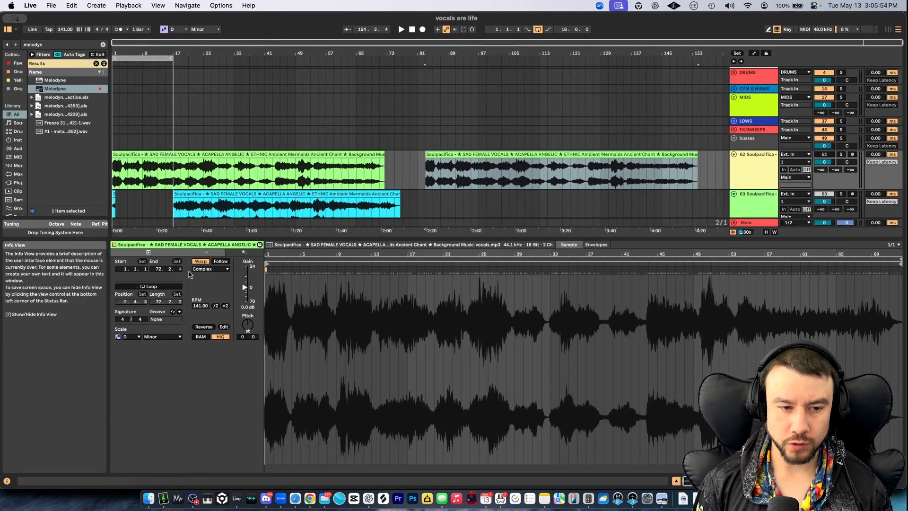
left_click_drag(431, 157, 487, 164)
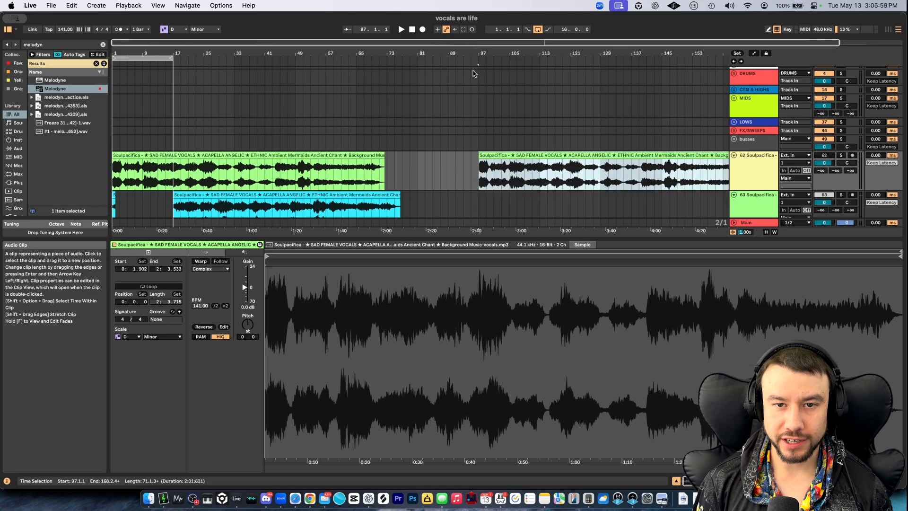
Solo track 62 with the metronome on and play the copied vocal clip warped at a segment BPM of 75
scroll(492, 154, "up", 5)
scroll(492, 154, "right", 5)
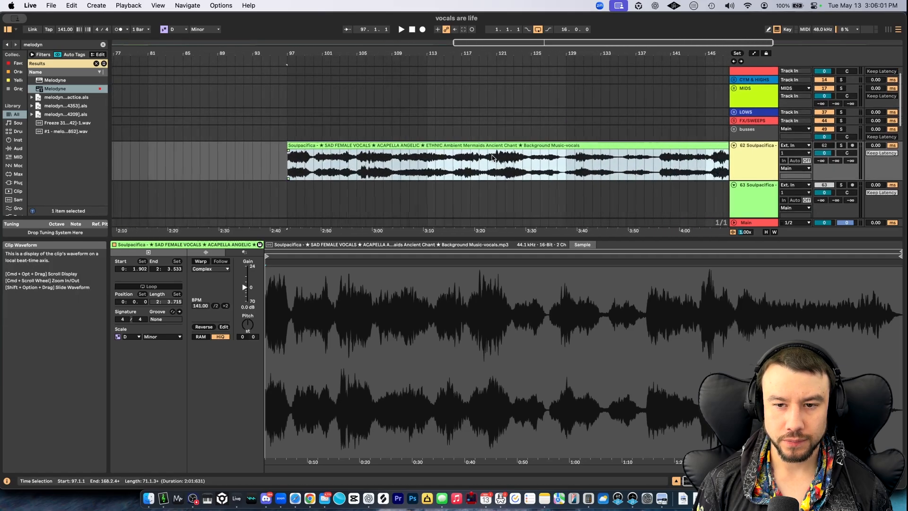
scroll(492, 155, "down", 3)
left_click(843, 143)
left_click(118, 30)
key("space")
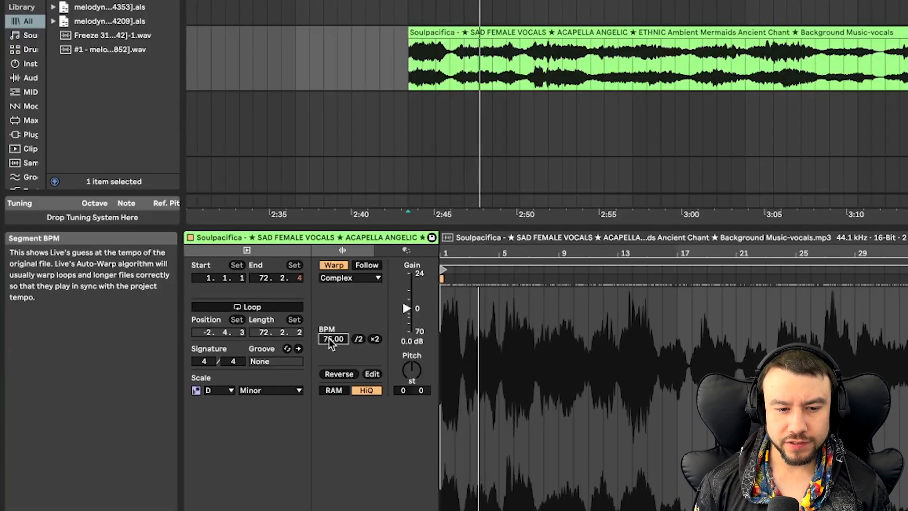
scroll(456, 418, "up", 3)
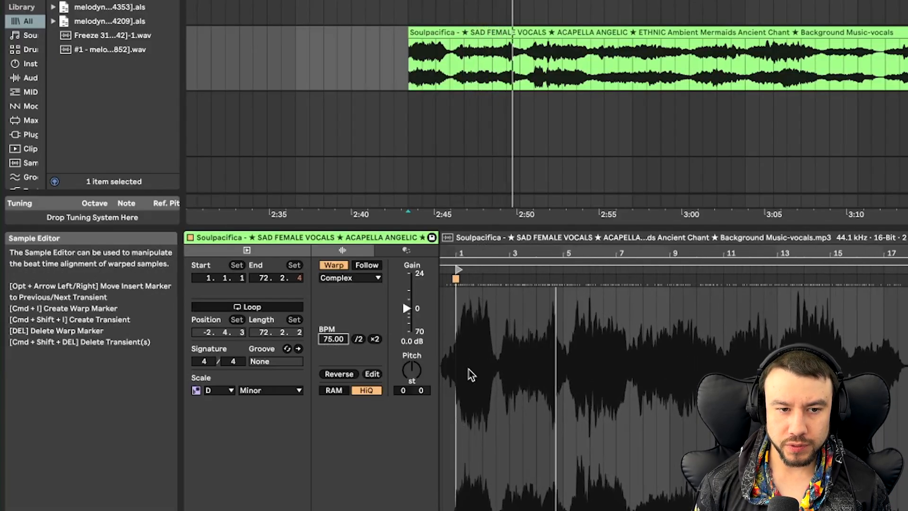
Return the copied clip to 141 BPM, trying the halve and double tempo options, and play it from bar 97
key("super+z")
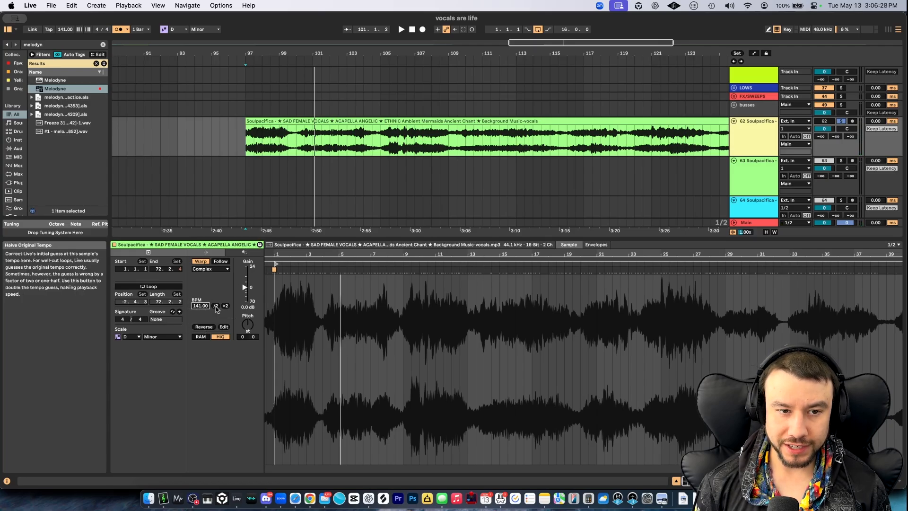
left_click(216, 306)
left_click(226, 306)
key("space")
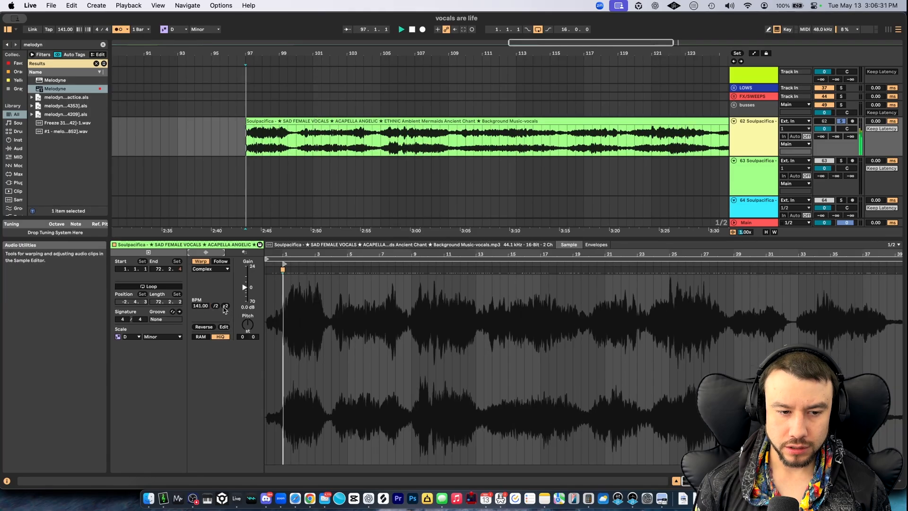
Split the copied vocal clip at bar 113 to separate the 16 bars starting at bar 97
scroll(270, 157, "up", 5)
scroll(266, 157, "up", 1)
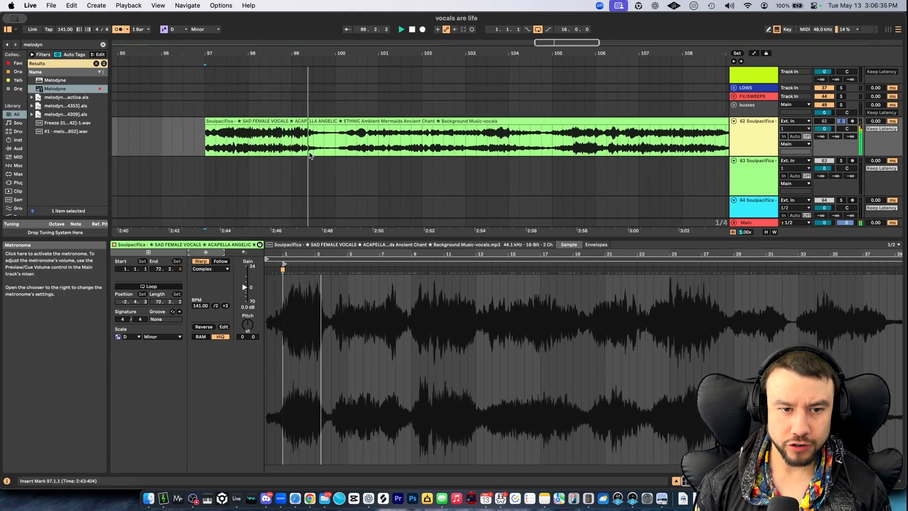
scroll(310, 155, "down", 5)
scroll(310, 155, "right", 2)
scroll(310, 156, "down", 2)
scroll(310, 155, "up", 3)
scroll(310, 155, "down", 3)
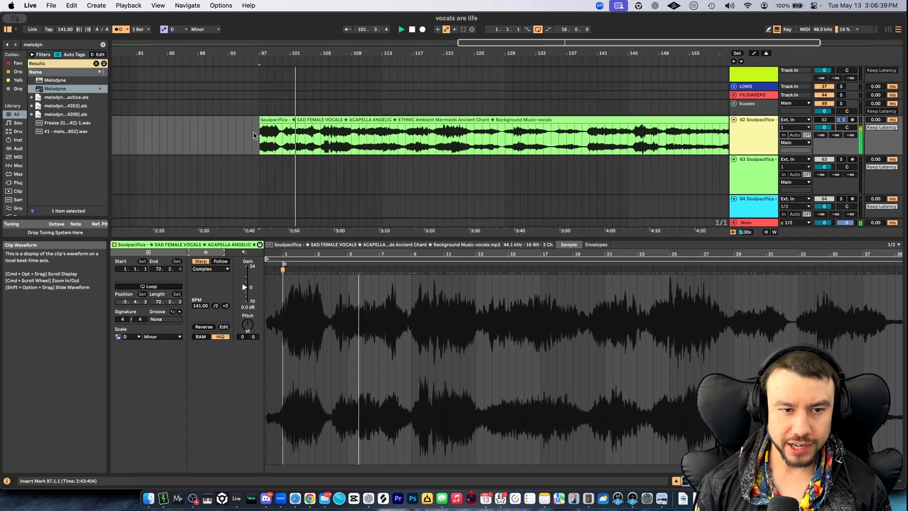
left_click_drag(260, 138, 383, 132)
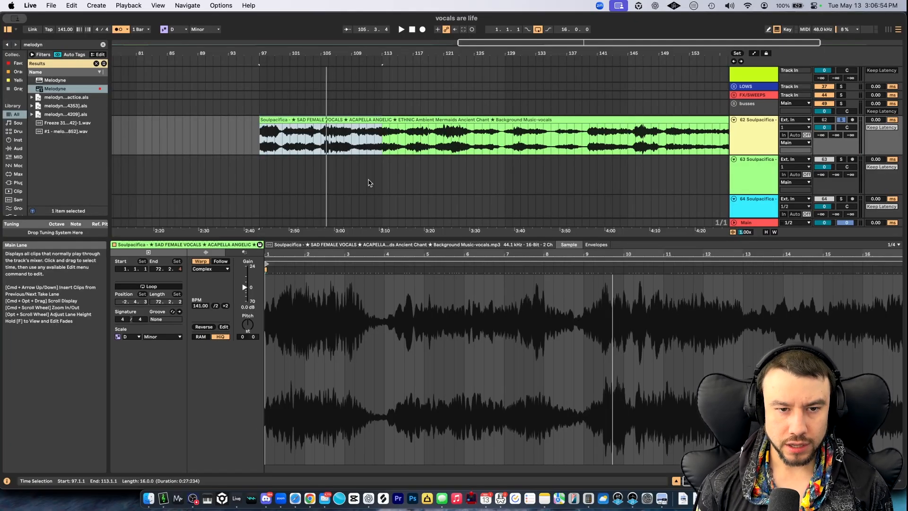
key("super+e")
Examine the phrases of the 16-bar vocal section by marking bars 97 to 99, 97 to 109 and 109 to 113
scroll(312, 142, "up", 5)
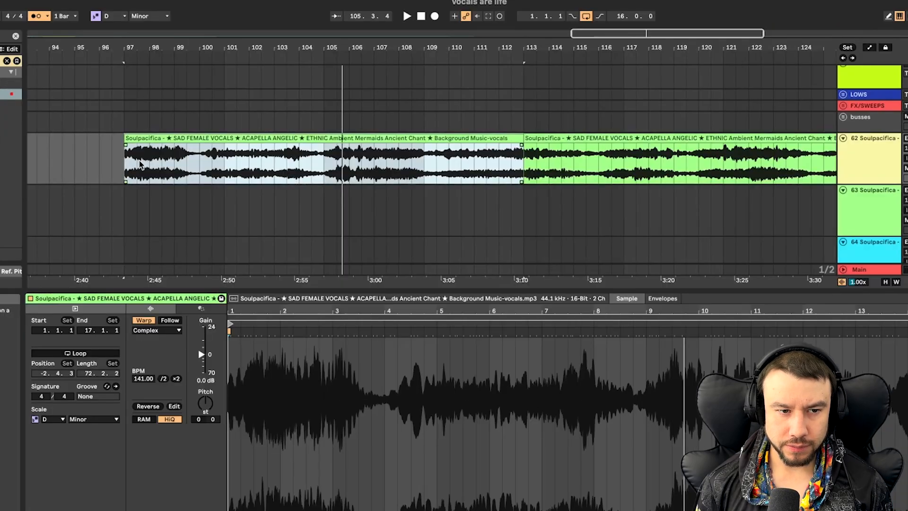
left_click_drag(124, 168, 187, 168)
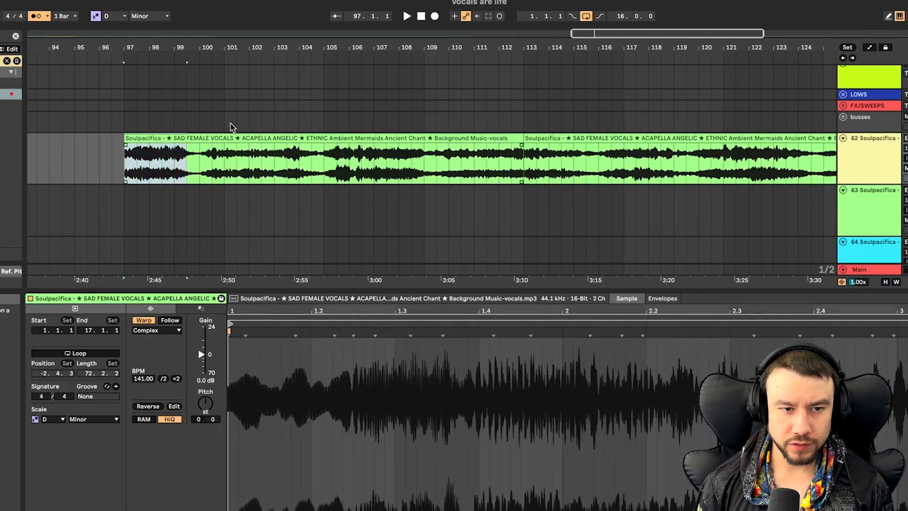
left_click(162, 83)
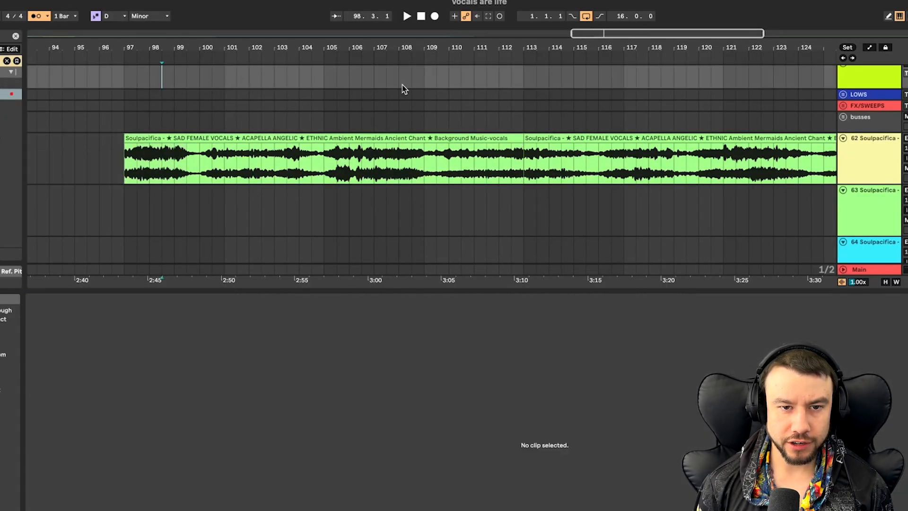
left_click_drag(126, 166, 424, 166)
left_click_drag(425, 165, 525, 165)
left_click(425, 156)
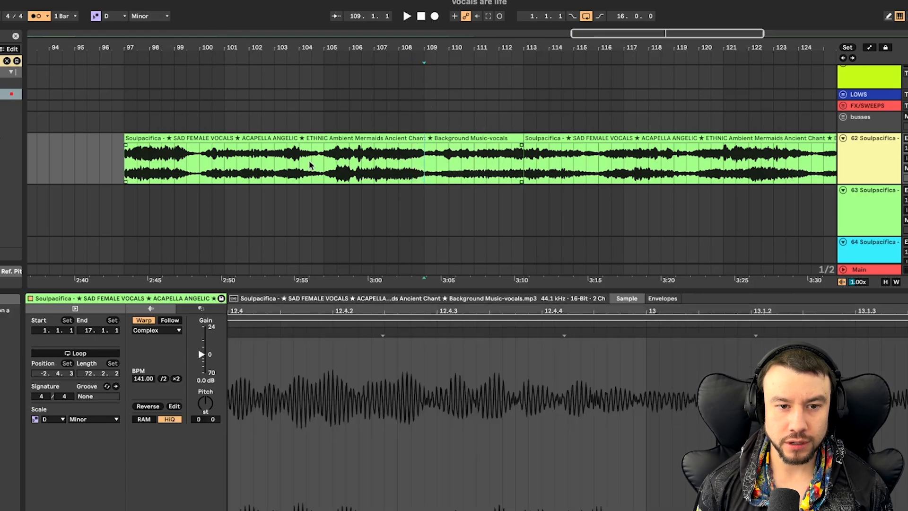
left_click(325, 156)
scroll(322, 168, "down", 3)
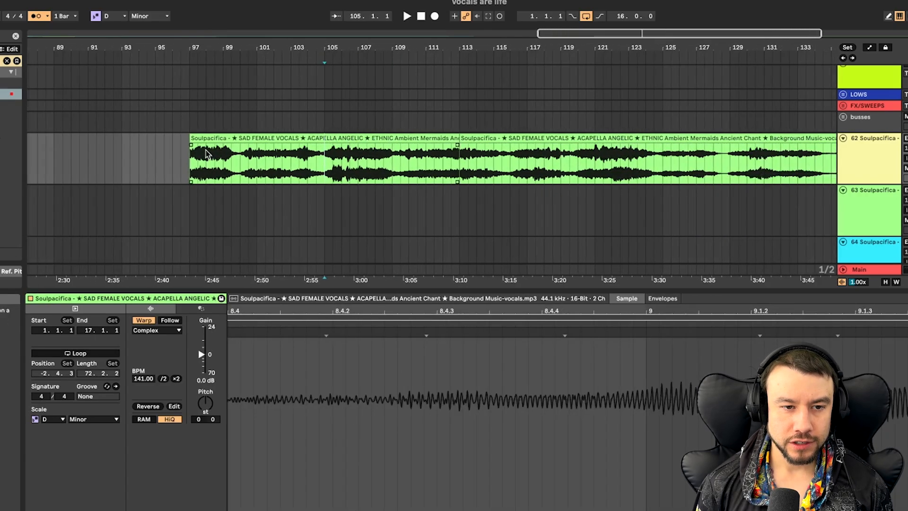
left_click(207, 138)
left_click(425, 130)
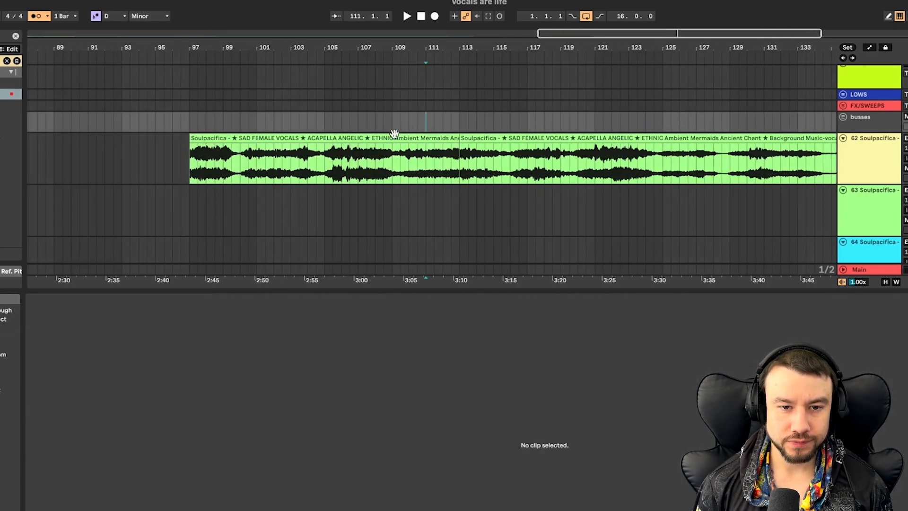
Play the 16-bar vocal section from bar 97 against the metronome and check its segment BPM
left_click(395, 136)
key("space")
scroll(268, 166, "up", 2)
scroll(269, 167, "up", 1)
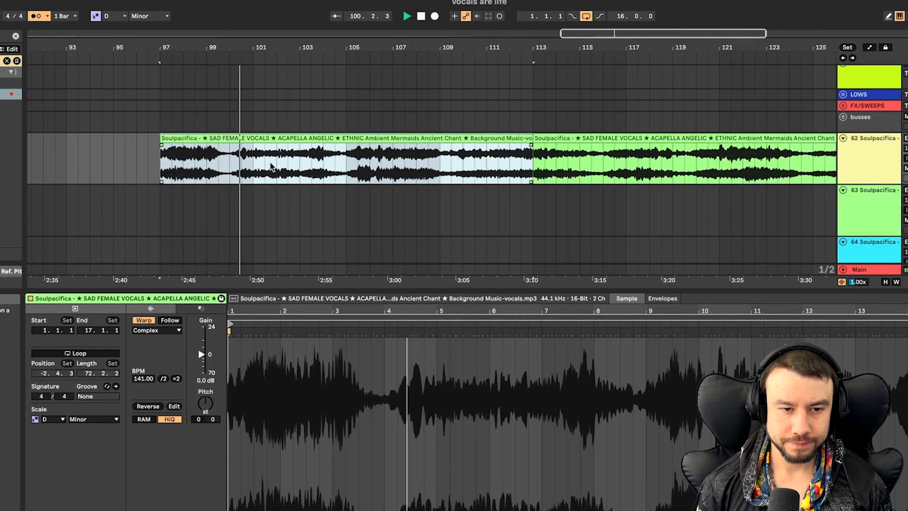
scroll(217, 151, "up", 2)
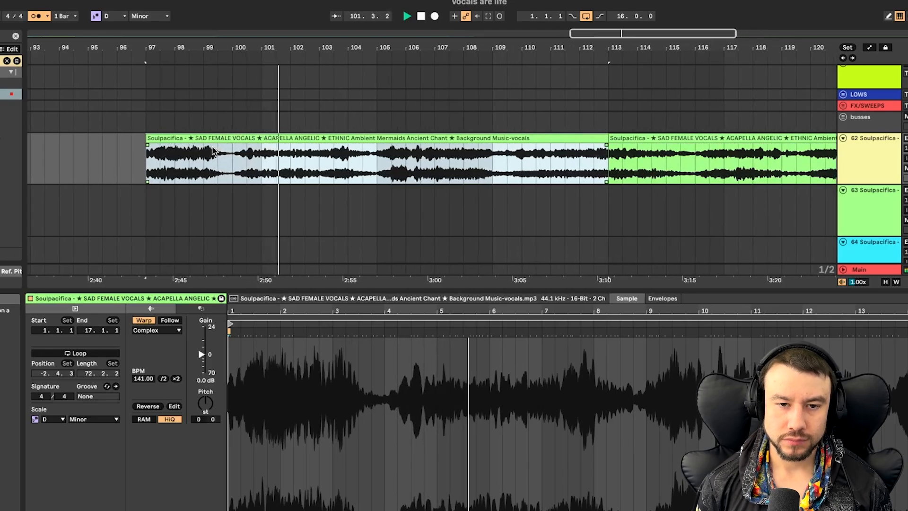
scroll(385, 161, "down", 6)
scroll(412, 173, "up", 6)
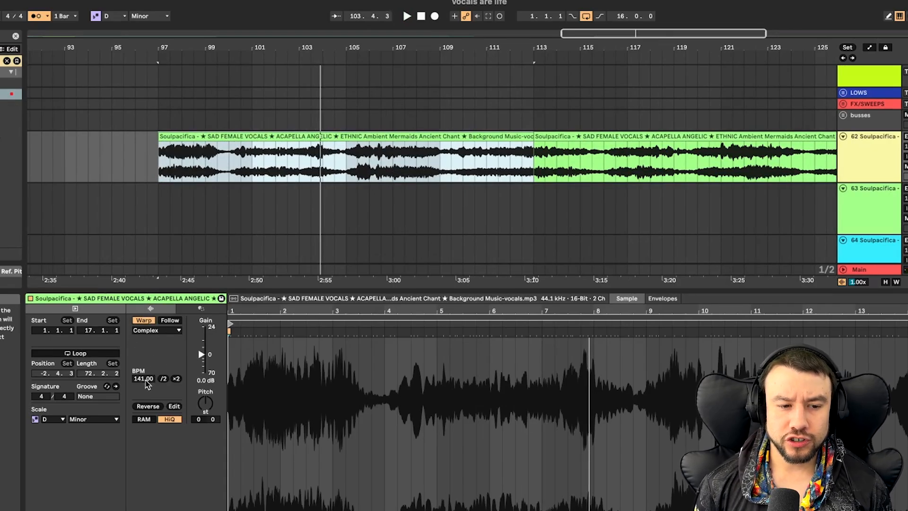
mouse_move(143, 379)
left_mouse_down()
mouse_move(144, 360)
mouse_move(144, 387)
mouse_move(143, 378)
left_mouse_up()
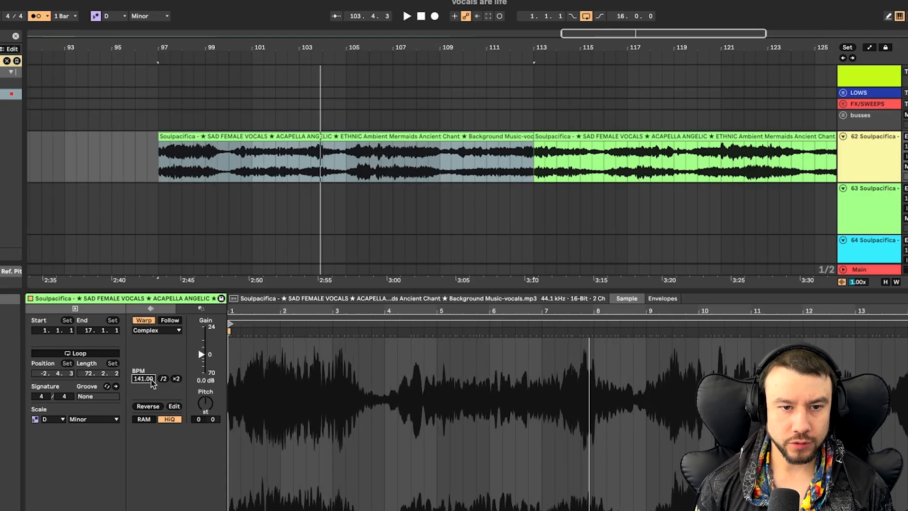
Delete the copied vocal after bar 113, and try stretching the remaining section's end to bar 111.3 before undoing the stretch
key("Delete")
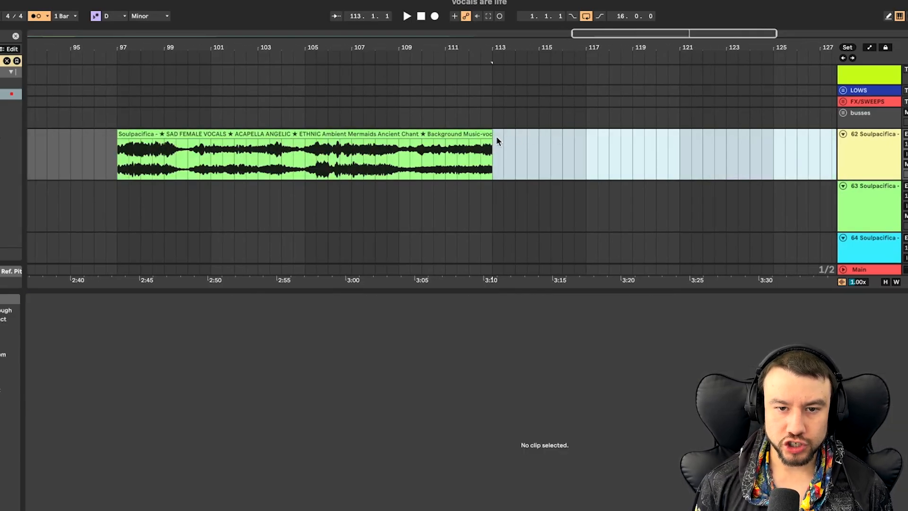
left_click_drag(488, 133, 456, 143)
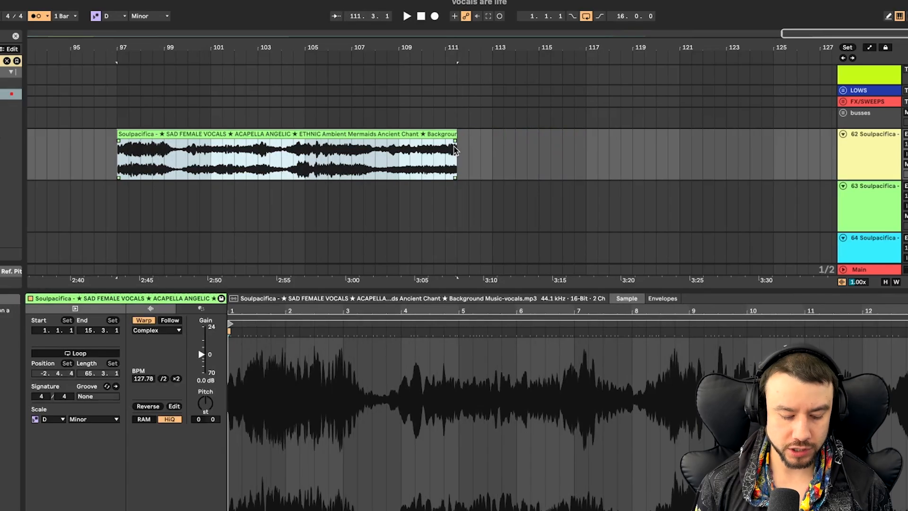
key("super+z")
Play the finished vocal clip on track 64 in solo from bar 1, and collapse the clip view
scroll(372, 159, "down", 3)
scroll(426, 173, "up", 2)
scroll(350, 151, "right", 1)
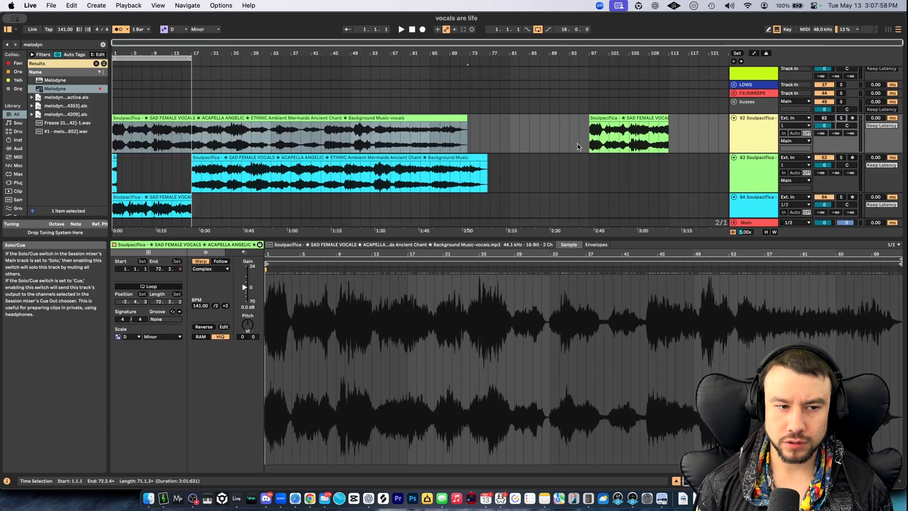
scroll(649, 138, "down", 3)
left_click(113, 152)
key("space")
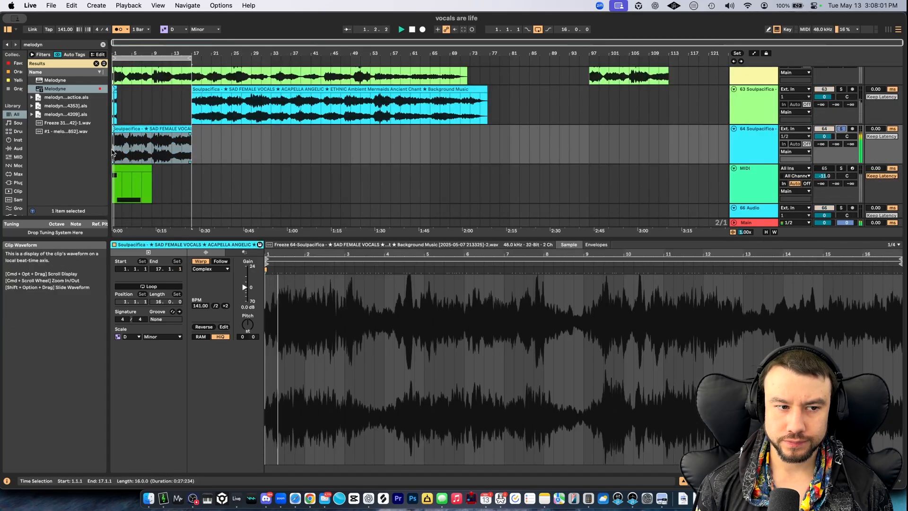
scroll(113, 153, "up", 5)
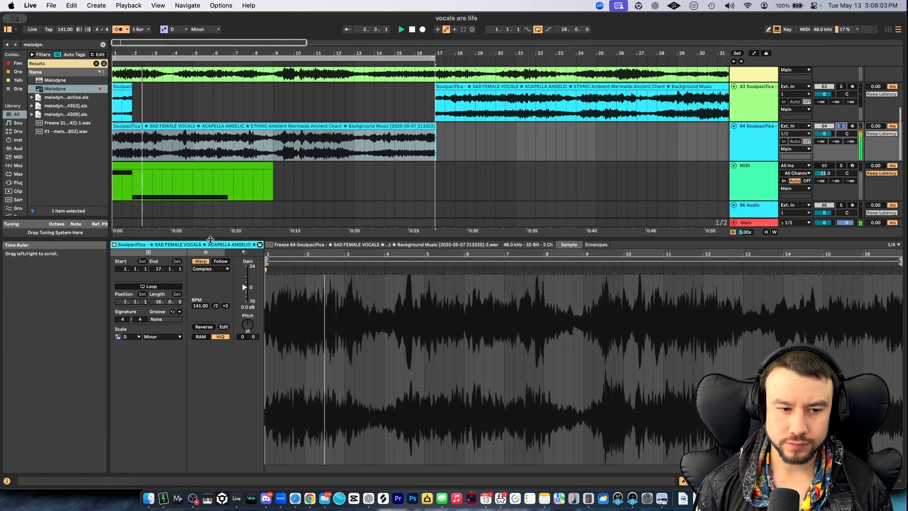
double_click(211, 239)
scroll(210, 239, "up", 3)
left_click(757, 256)
key("space")
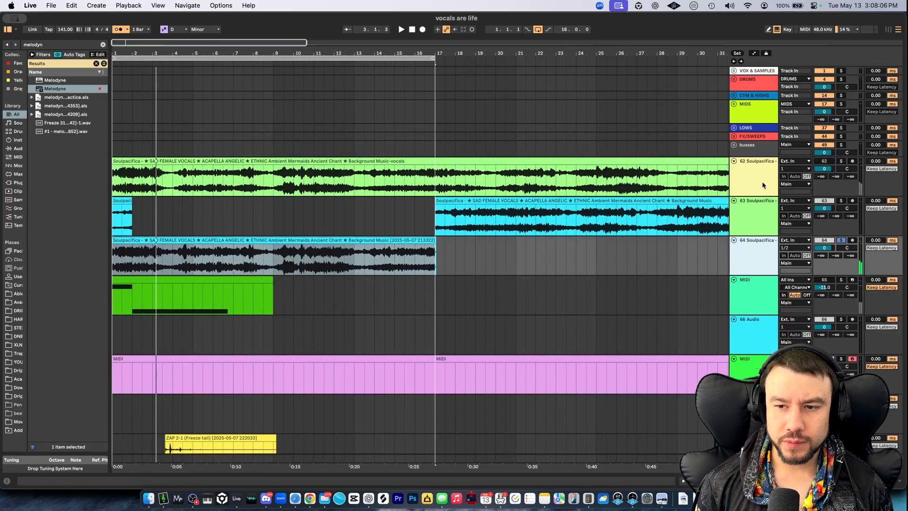
Show the devices of track 62 and check the corrected notes in its Melodyne editor before closing it
left_click(741, 178)
double_click(750, 177)
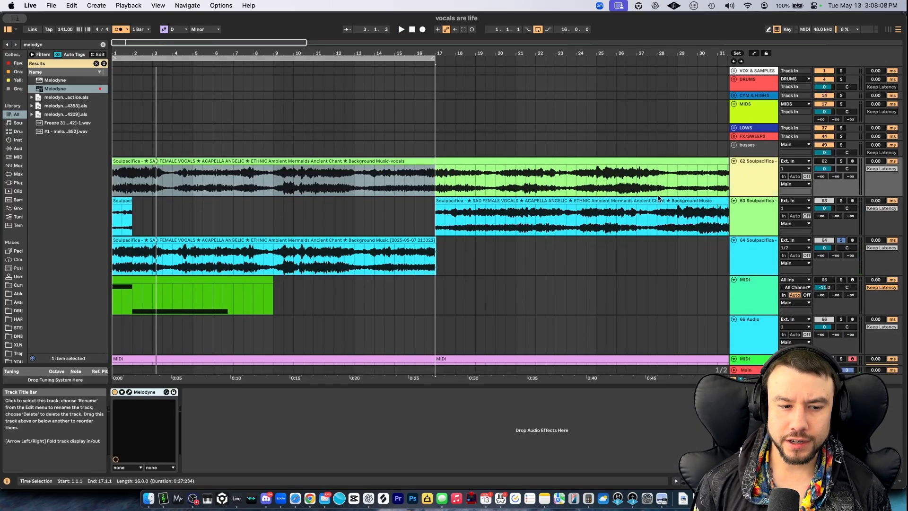
left_click(129, 392)
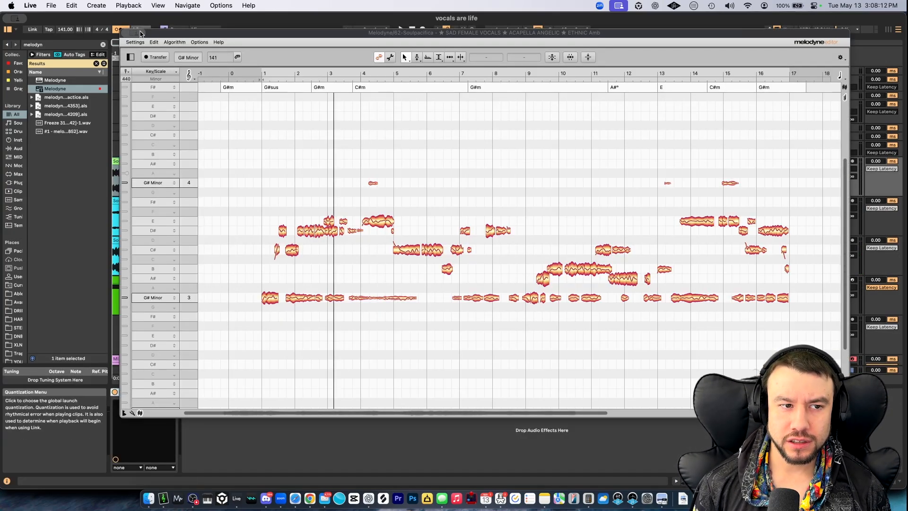
key("super+alt+p")
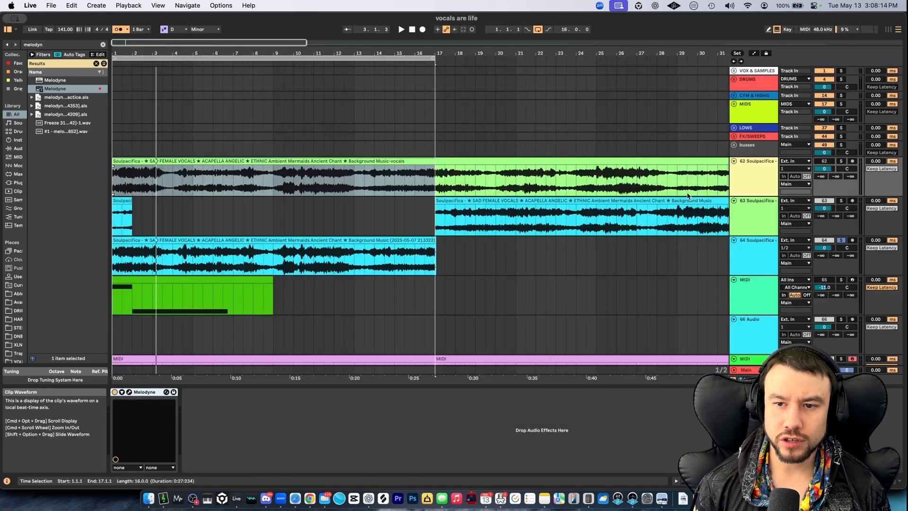
Freeze and flatten track 62 to render the Melodyne-corrected vocal as audio
right_click(746, 174)
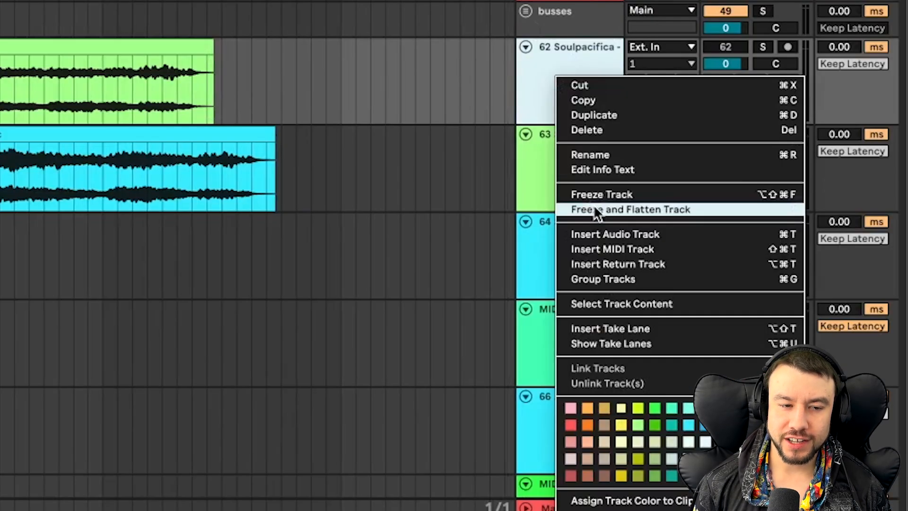
left_click(597, 210)
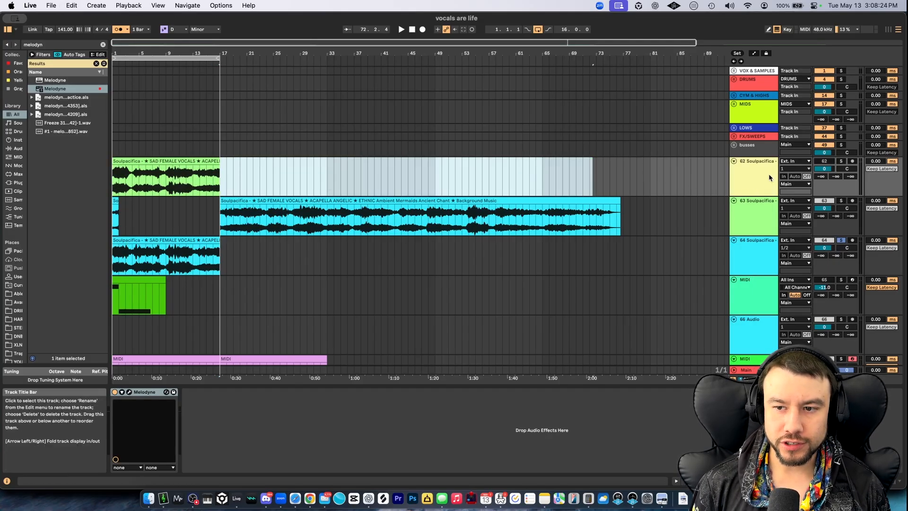
left_click(769, 176)
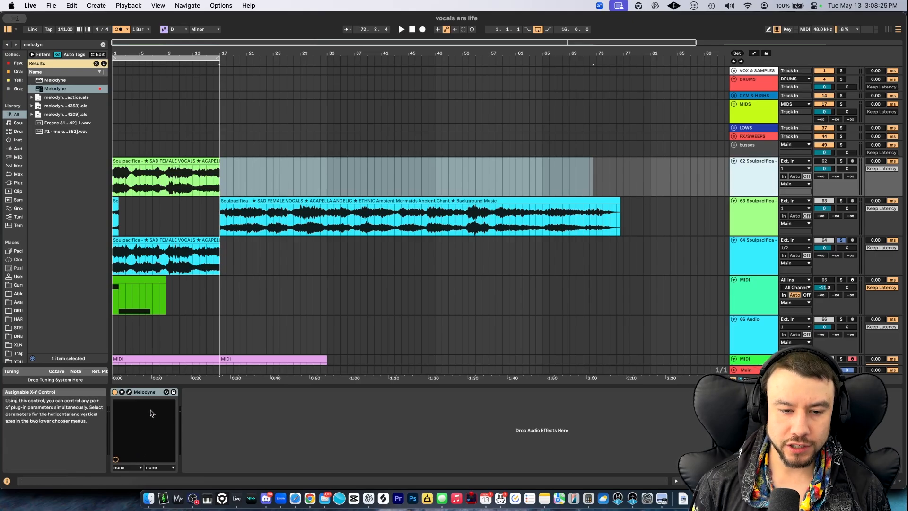
right_click(766, 172)
left_click(807, 235)
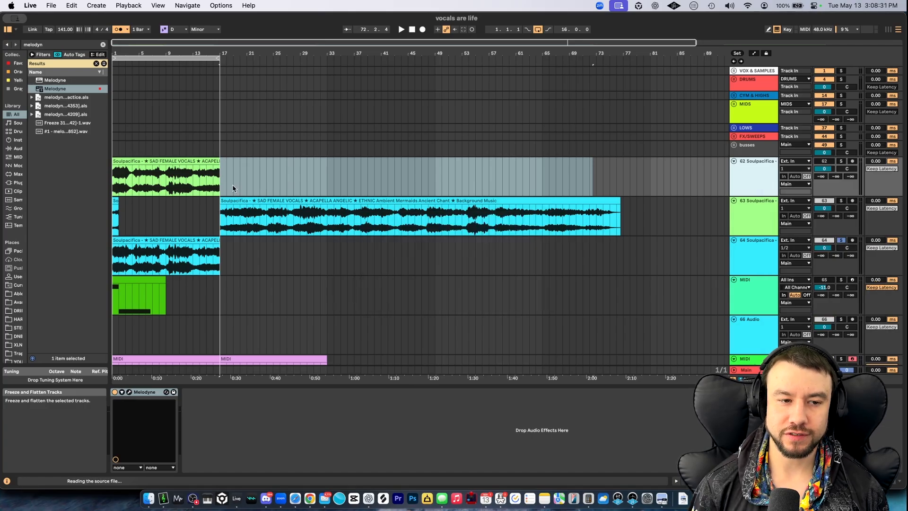
left_click(148, 159)
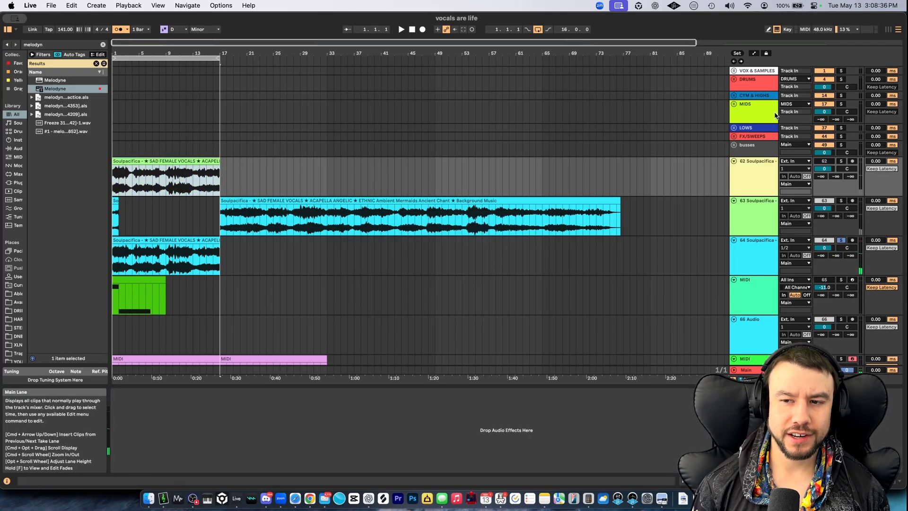
left_click(762, 184)
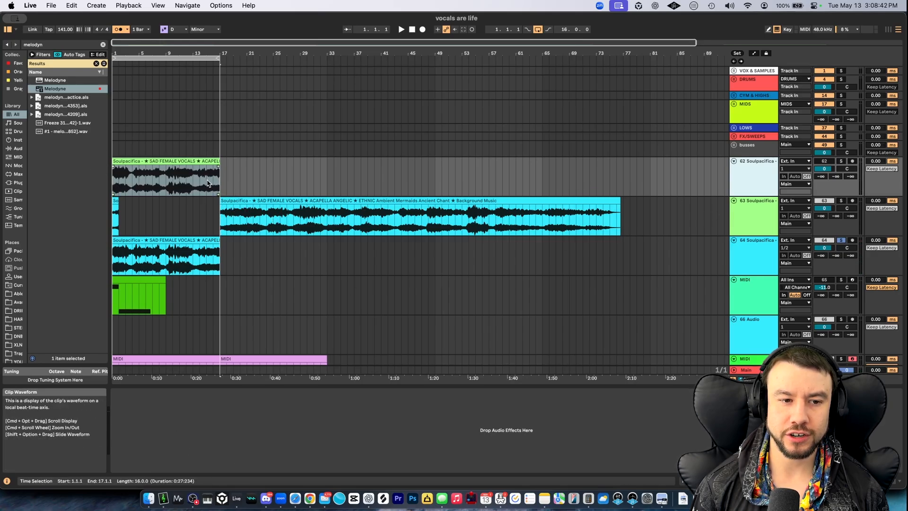
Rename the flattened vocal clip at bar 1 of track 62 as "fixed"
scroll(145, 182, "up", 3)
left_click(137, 158)
scroll(224, 173, "up", 1)
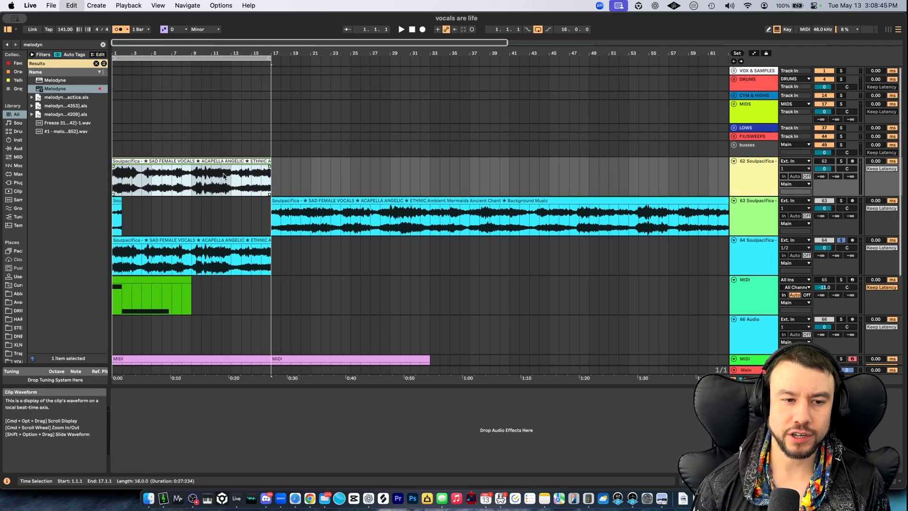
key("super+r")
type("f")
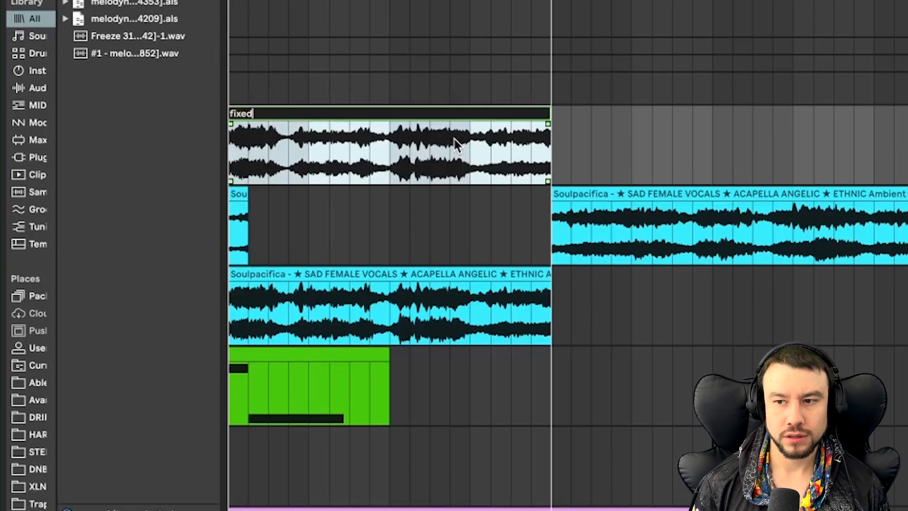
type("ixed")
key("Return")
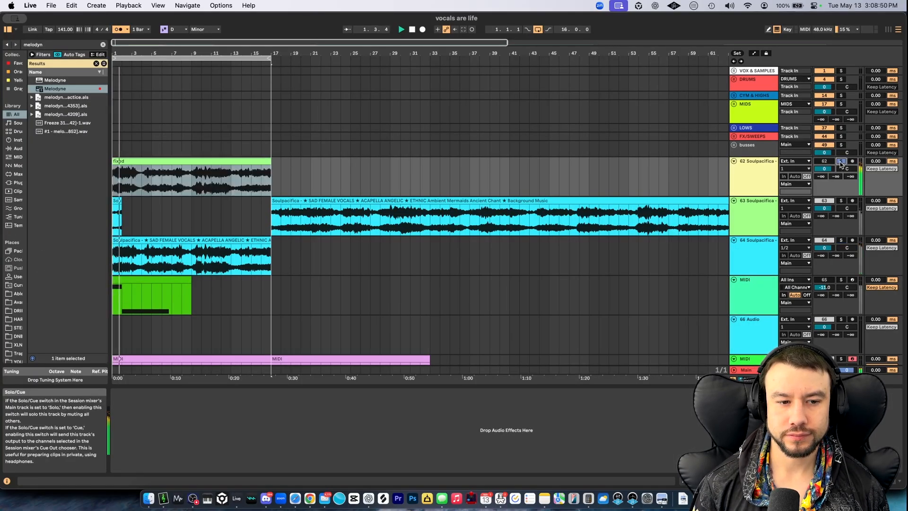
Shift the original vocal on track 64 to bar 17, and play the fixed vocal in its place from bar 1
key("space")
left_click_drag(247, 243, 361, 248)
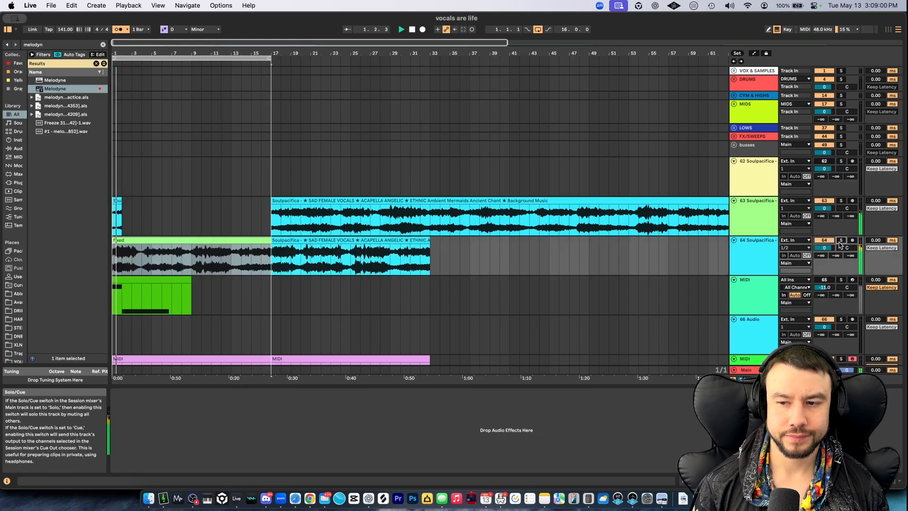
scroll(172, 248, "down", 5)
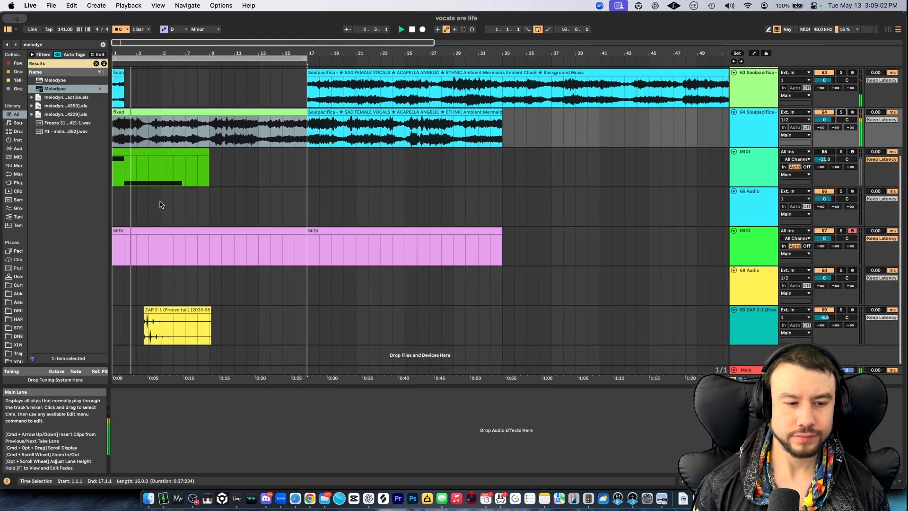
scroll(160, 205, "up", 4)
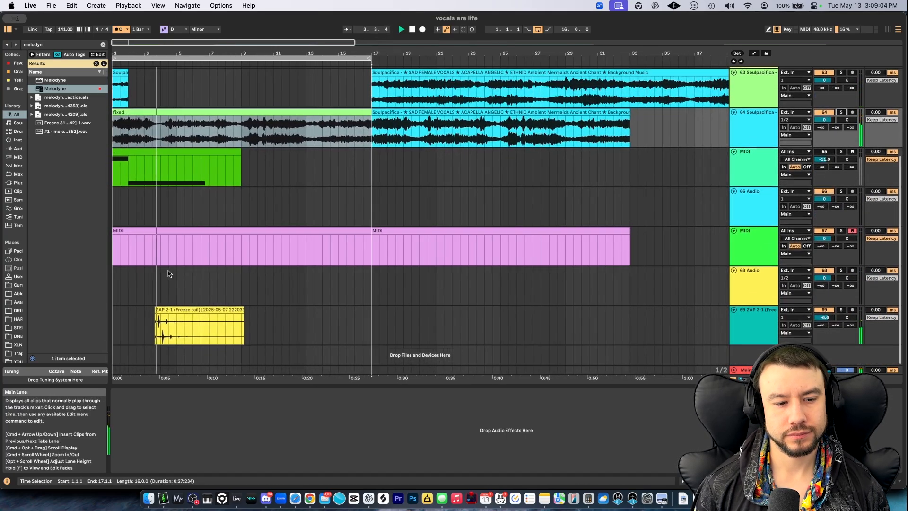
scroll(166, 322, "up", 5)
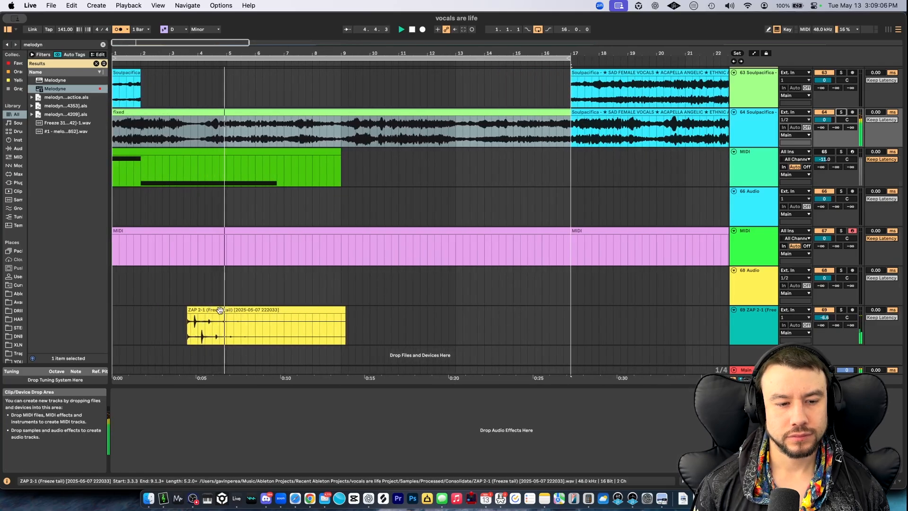
scroll(221, 309, "down", 4)
scroll(146, 122, "up", 2)
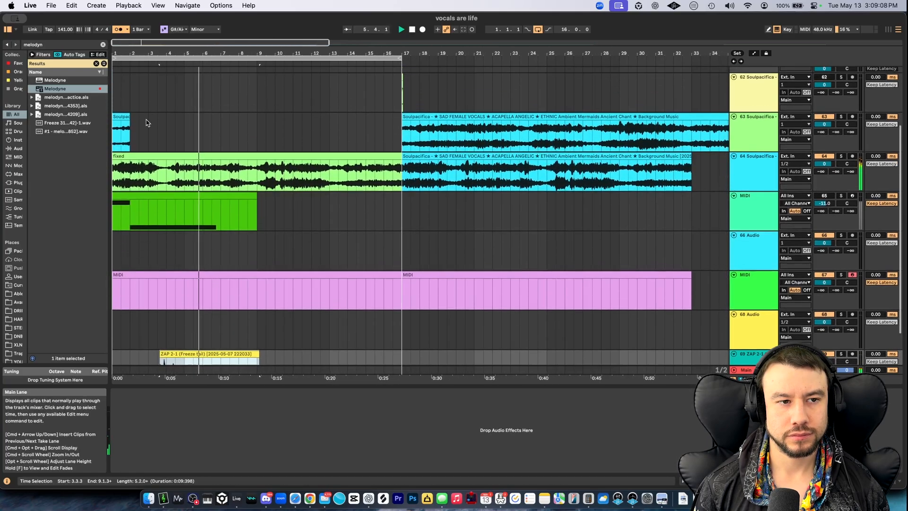
Turn off the metronome, hide the device view and stop playback
left_click(119, 30)
double_click(202, 385)
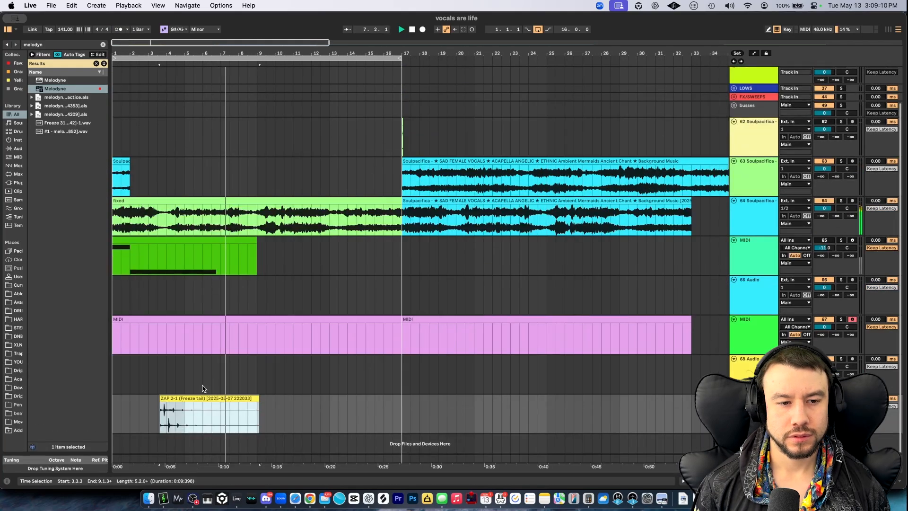
scroll(202, 386, "down", 1)
scroll(194, 361, "up", 1)
key("space")
Delete all the MIDI and audio tracks below track 64, down to the ZAP 2-1 track
left_click(764, 258)
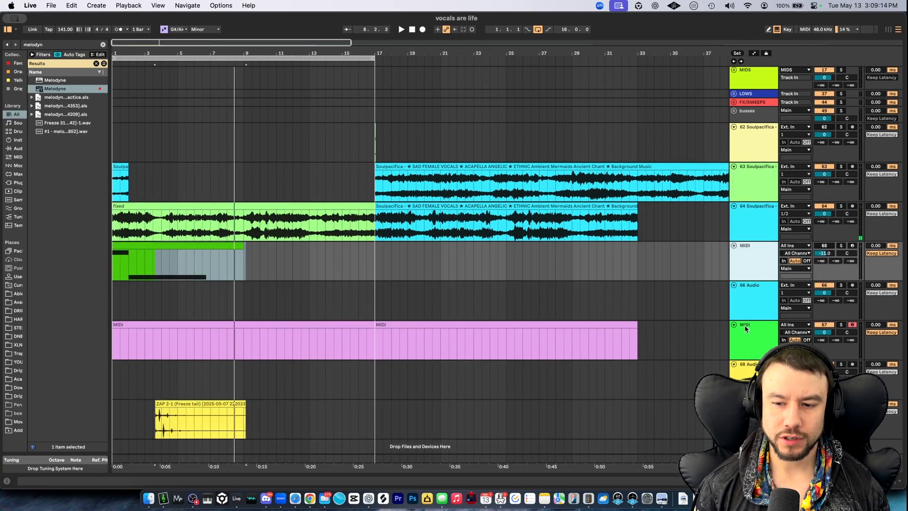
scroll(751, 341, "down", 1)
left_click(751, 407, "shift")
key("Delete")
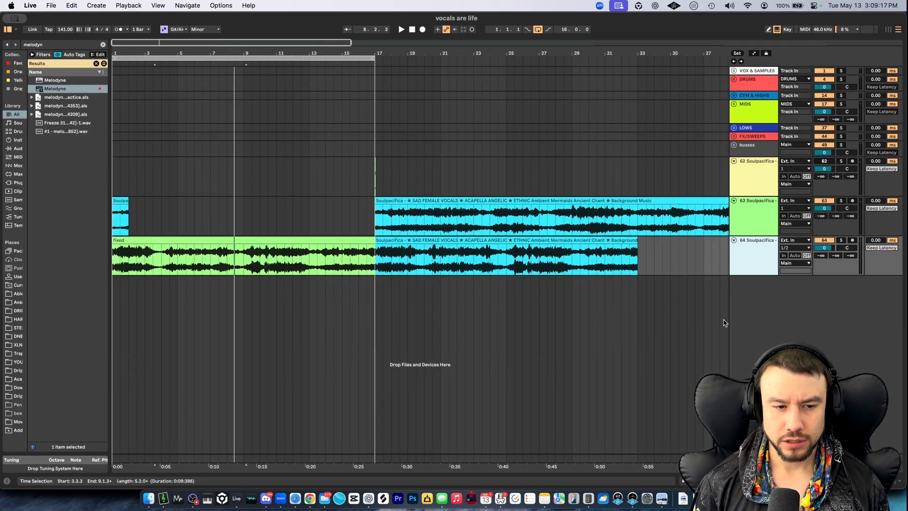
Play the fixed vocal clip on track 64 with the arrangement zoomed to it and the browser hidden
left_click(207, 248)
key("space")
left_click(171, 242)
key("space")
key("space")
key("z")
left_click(7, 29)
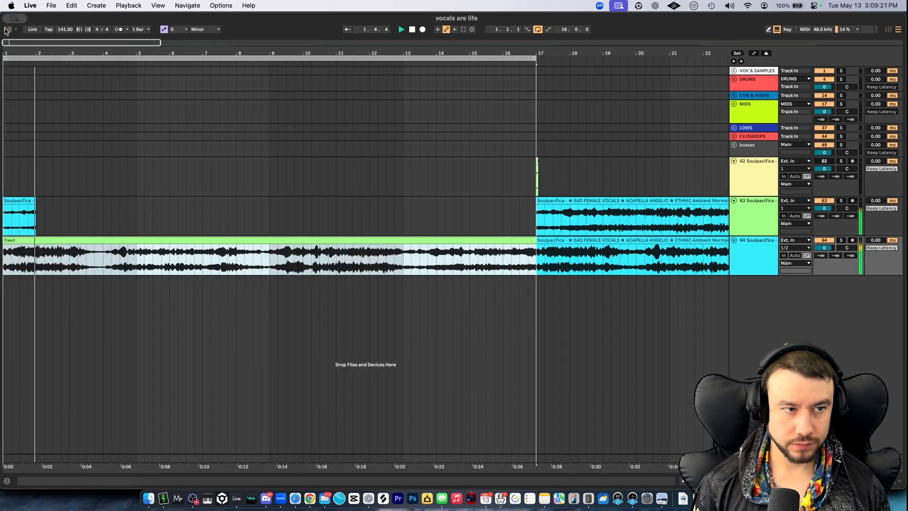
scroll(328, 263, "down", 5)
Insert a MIDI track below track 64 and load the Serum 2 instrument onto it
left_click(758, 248)
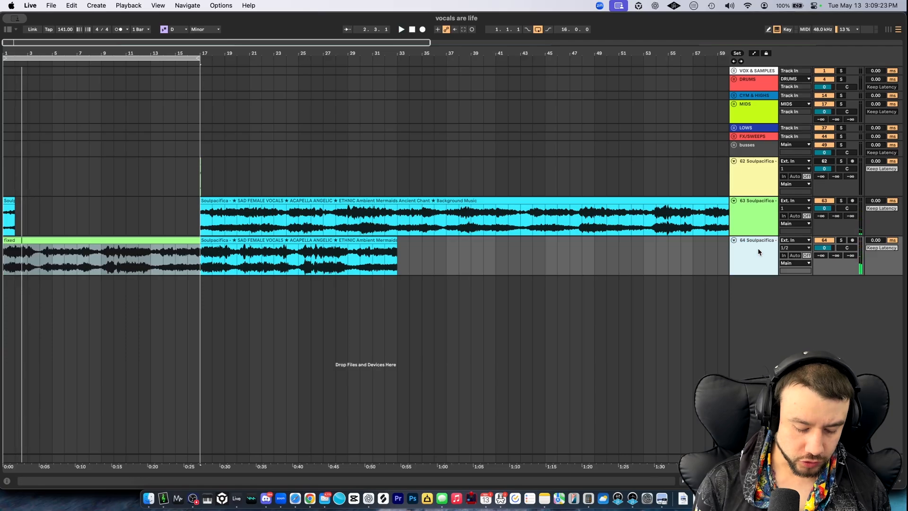
key("super+shift+t")
key("super+f")
type("serum 2")
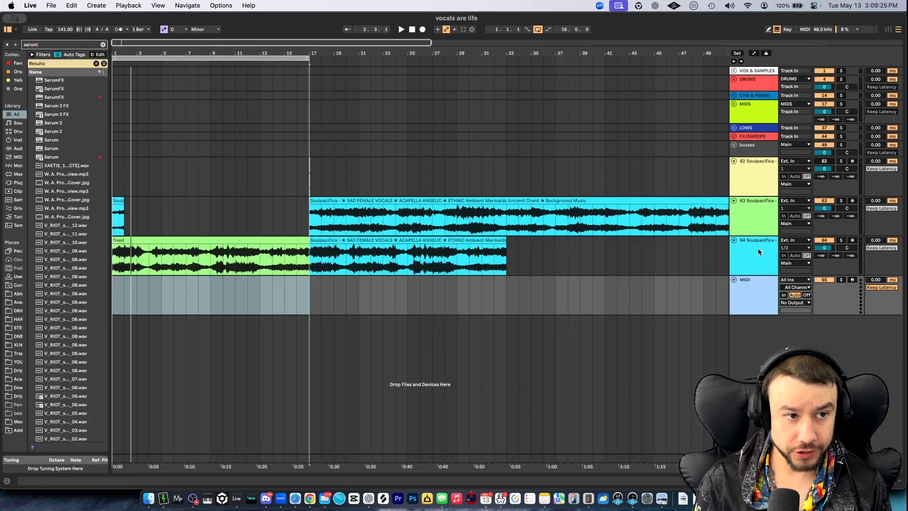
key("Down")
key("Down")
key("Down")
key("Down")
key("Return")
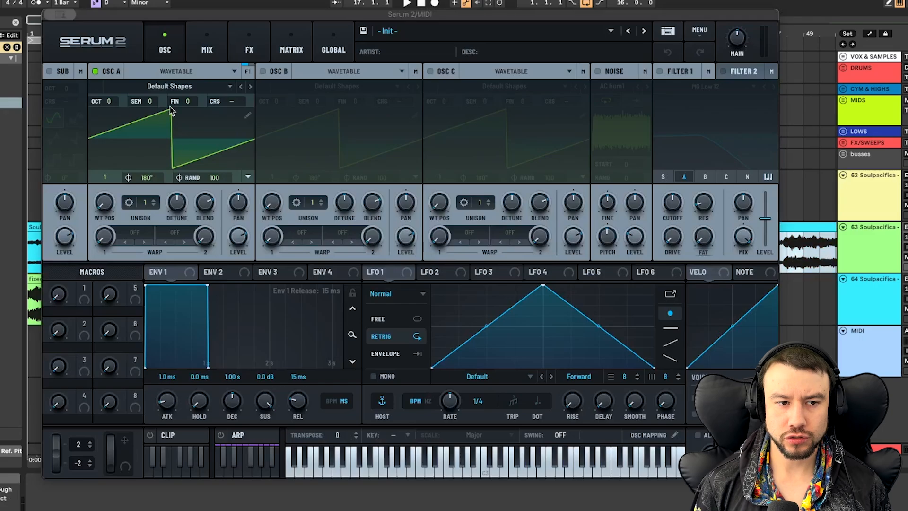
Enable oscillator B, set unison to 7 voices on oscillator A and 12 on B, and adjust both detune amounts
left_click(263, 70)
left_click_drag(315, 202, 315, 179)
left_click_drag(144, 203, 144, 147)
left_click_drag(315, 205, 316, 200)
left_click_drag(344, 206, 344, 200)
left_click_drag(179, 202, 177, 199)
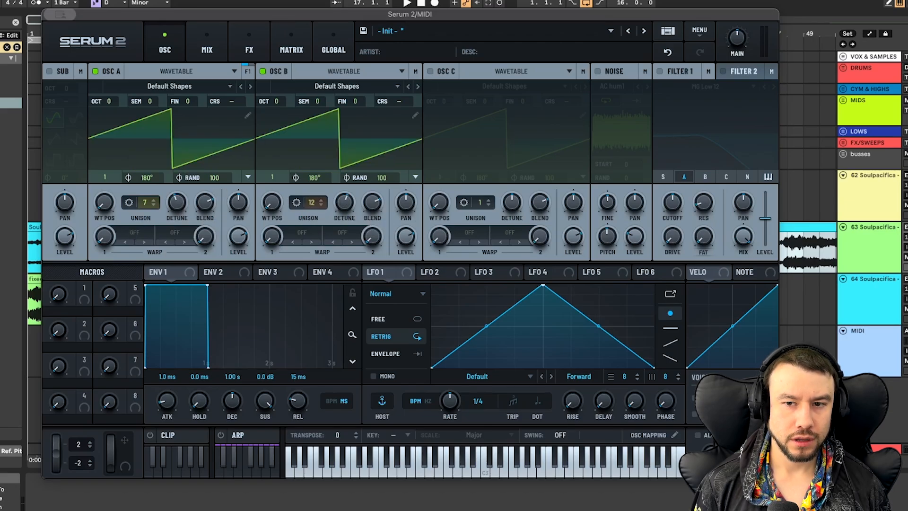
Enable Filter 1 with the MG Low 12 type for oscillators A and B, and adjust its cutoff
left_click(660, 71)
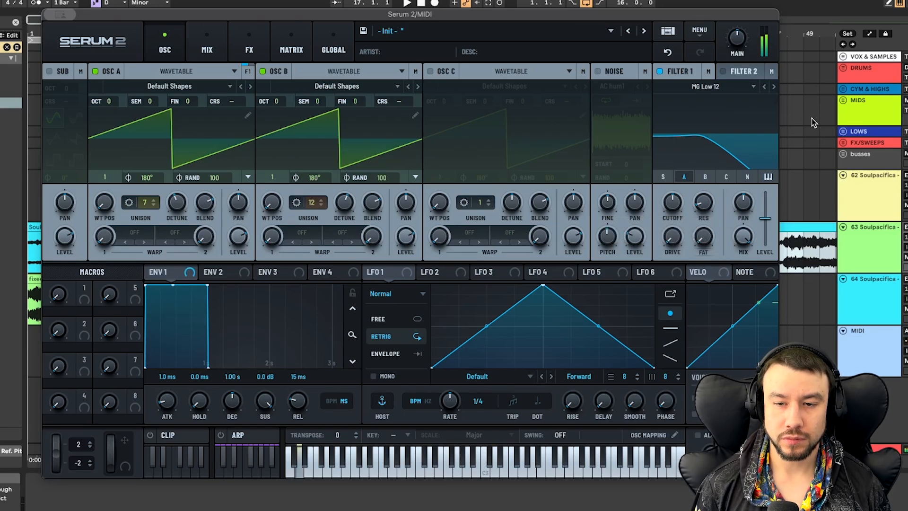
left_click_drag(671, 201, 673, 173)
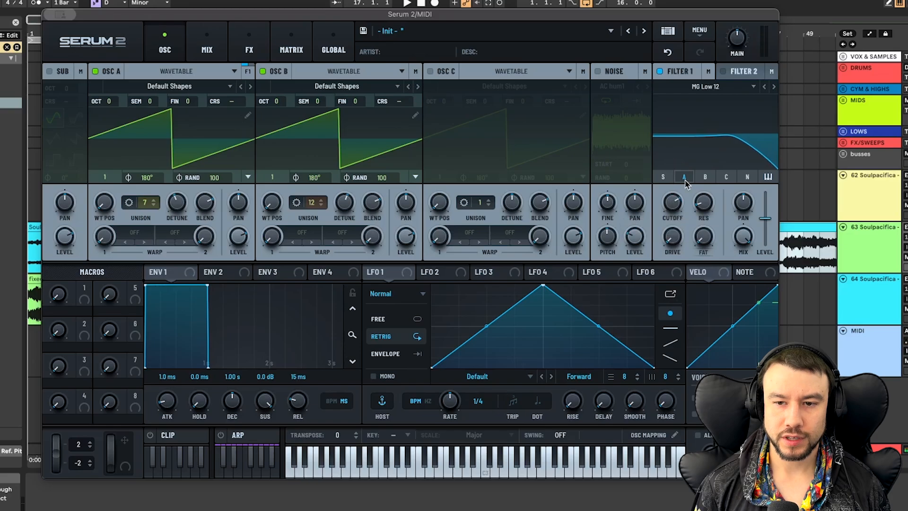
left_click_drag(676, 208, 661, 223)
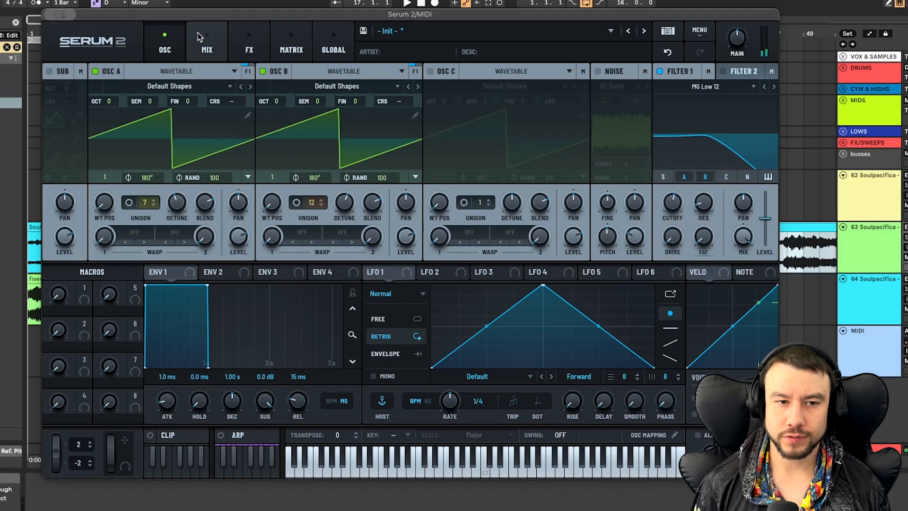
Add a Serum compressor effect with 8.3 dB gain, and readjust the cutoff of Filter 1
left_click(250, 47)
left_click(62, 93)
left_click(82, 134)
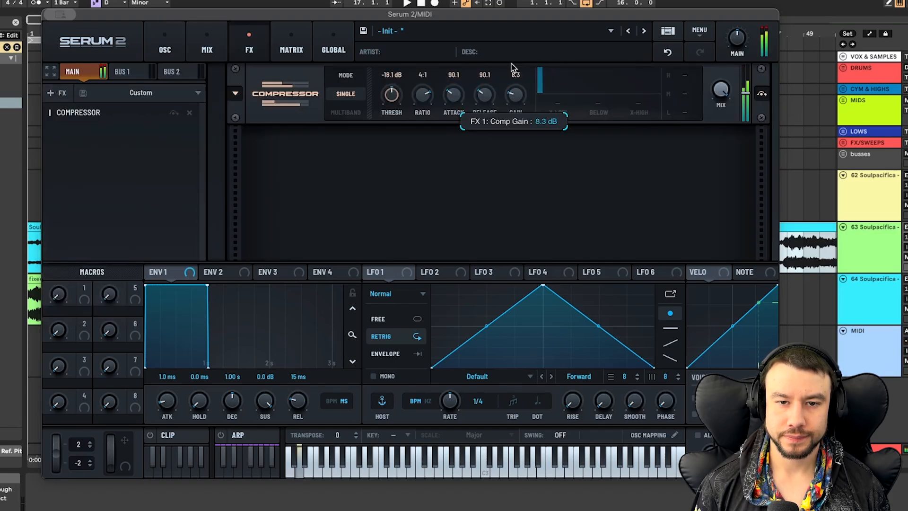
left_click(164, 47)
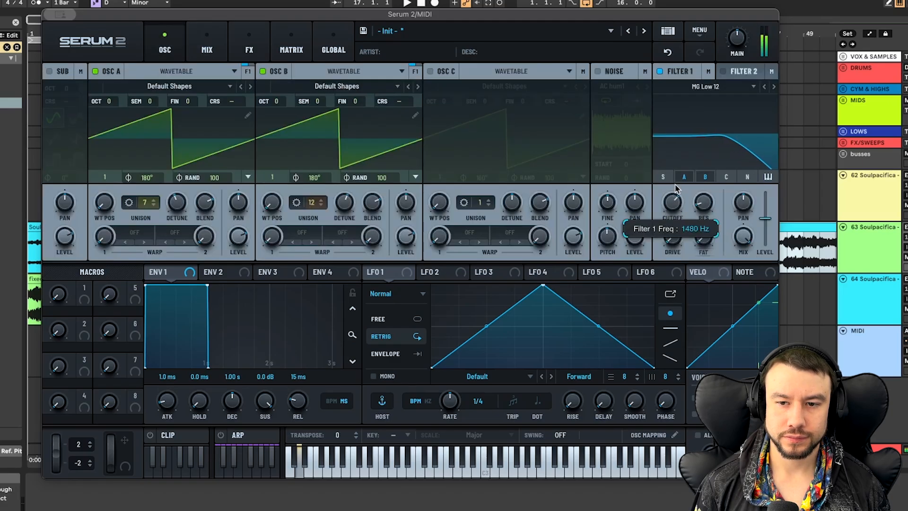
left_click_drag(673, 202, 670, 230)
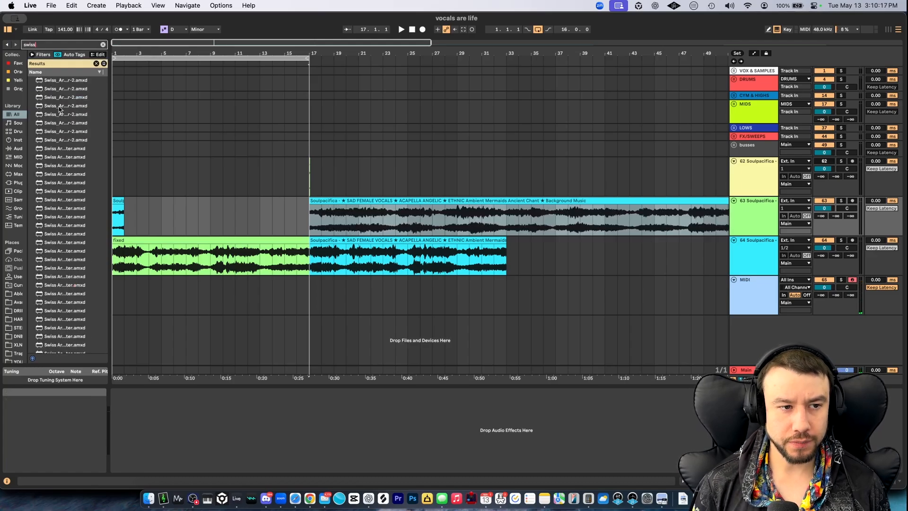
double_click(76, 114)
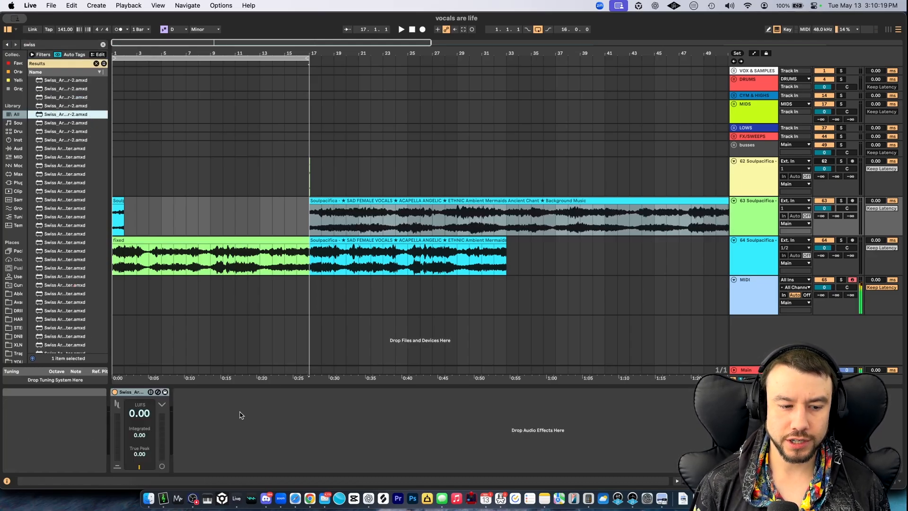
left_click(131, 393)
key("Delete")
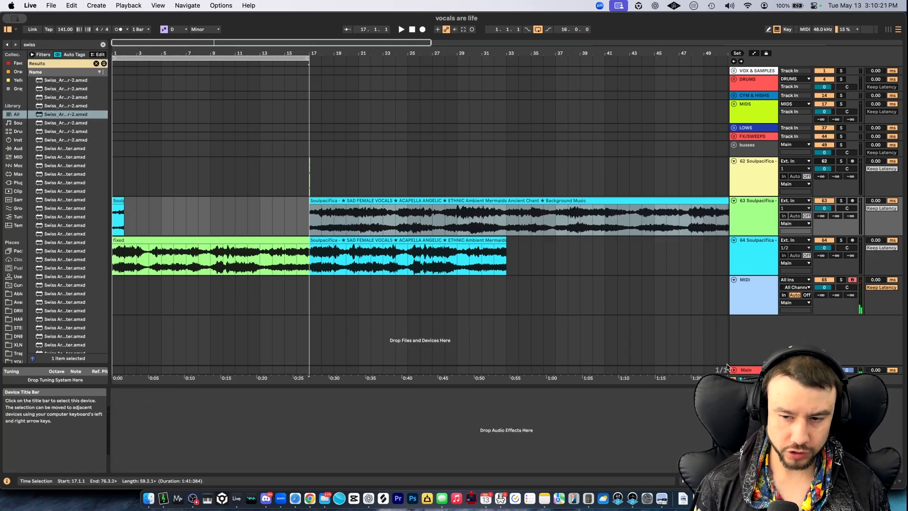
Put the Swiss LUFS meter on the Serum 2 MIDI track and rename the track "reese bass"
left_click(754, 296)
type("reese bass")
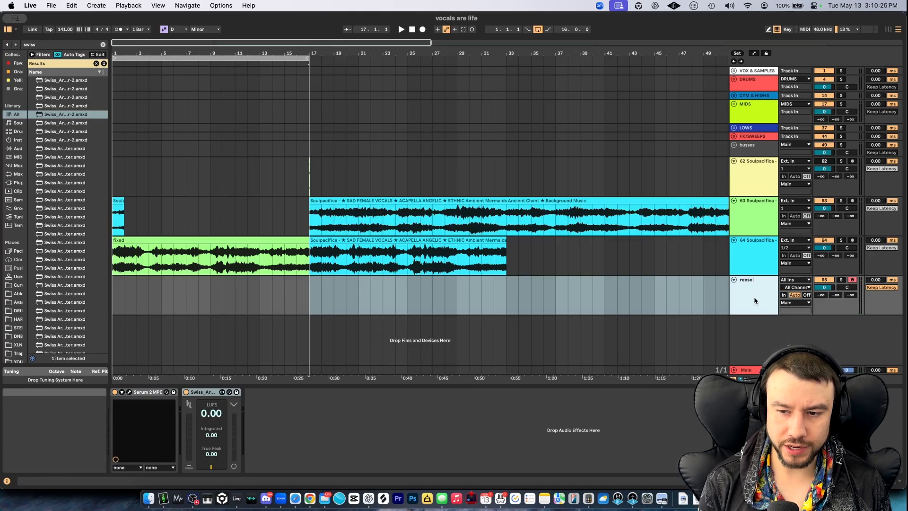
Insert a Glue Compressor after Serum 2 with threshold -7.62 dB and makeup gain 5.08 dB
left_click(130, 393)
key("alt+super+p")
key("super+f")
type("g")
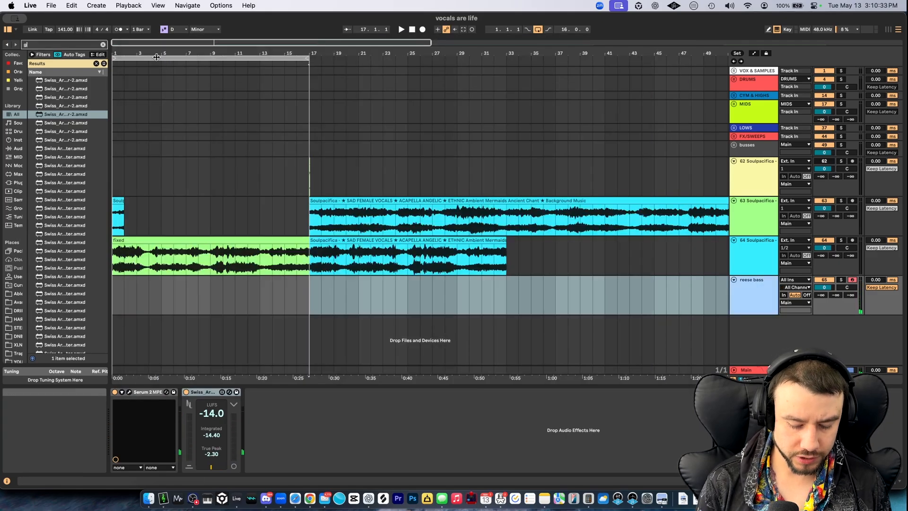
type("lue")
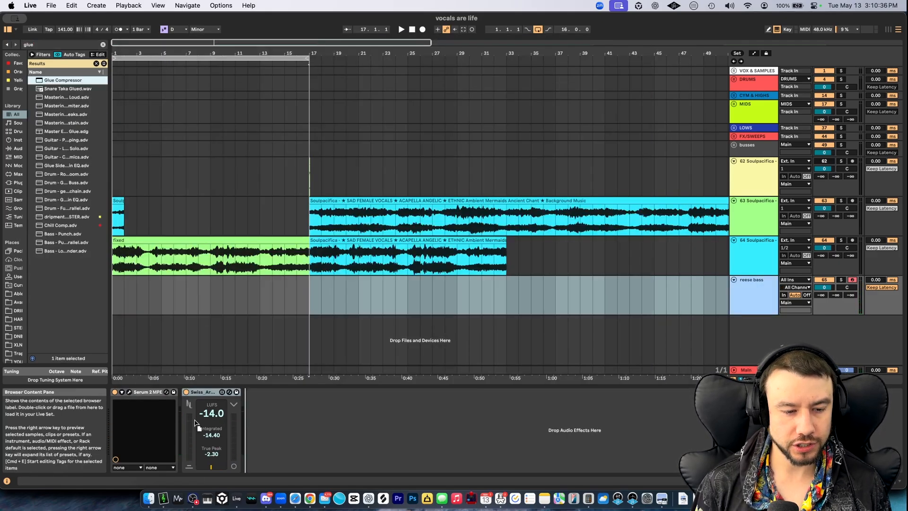
key("Return")
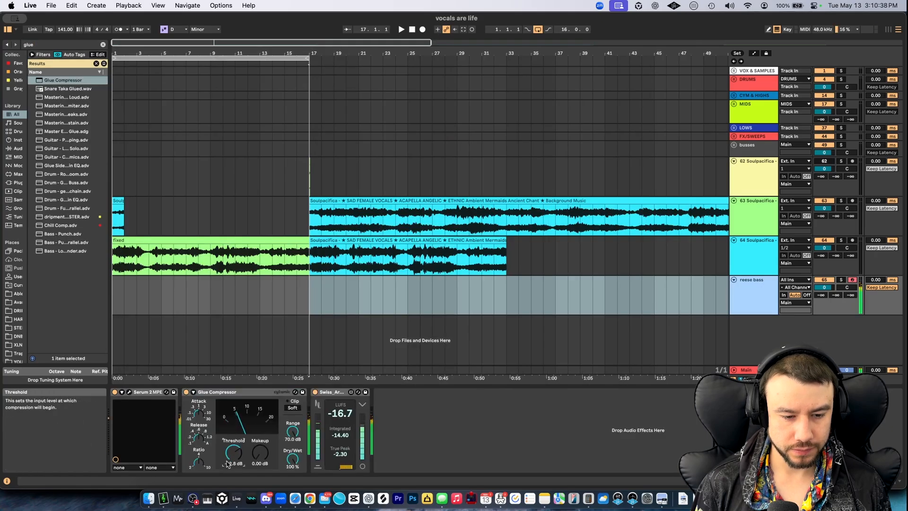
left_click_drag(233, 453, 233, 445)
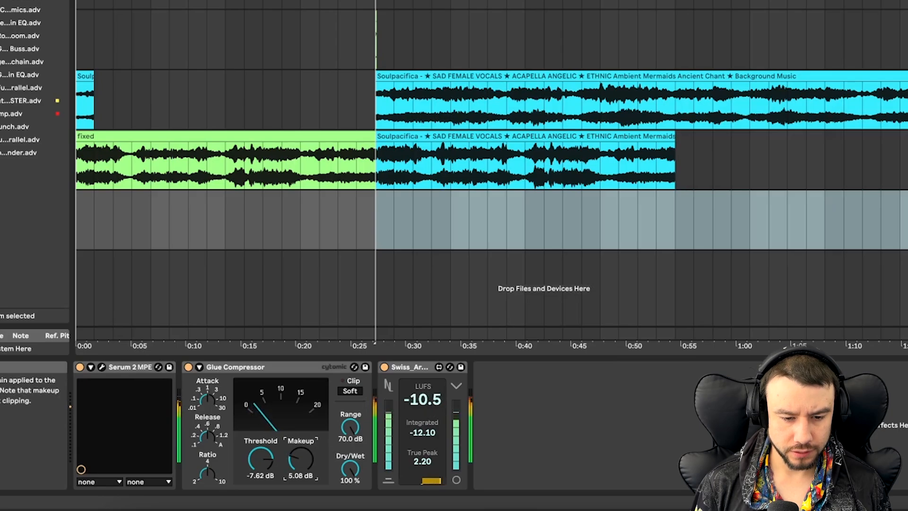
Reopen Serum 2 and raise the Filter 1 cutoff until the low-pass is almost fully open
left_click(102, 367)
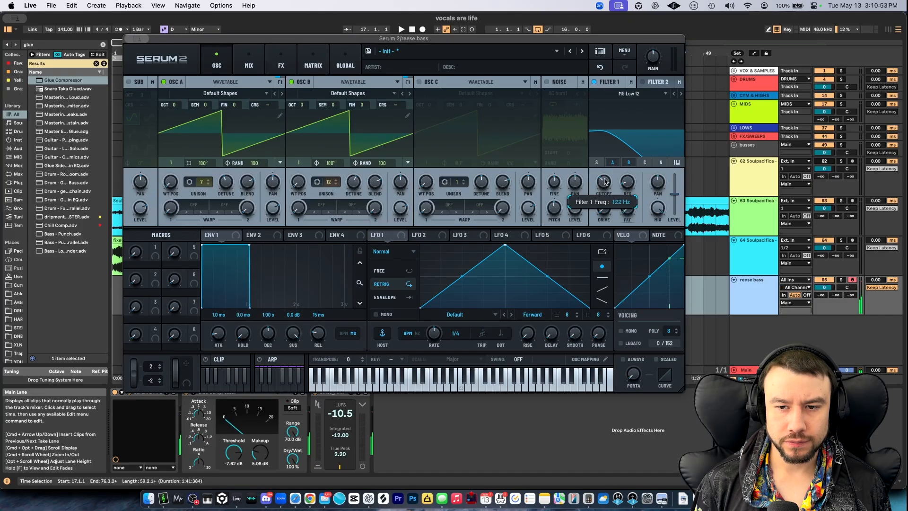
left_click_drag(604, 181, 606, 145)
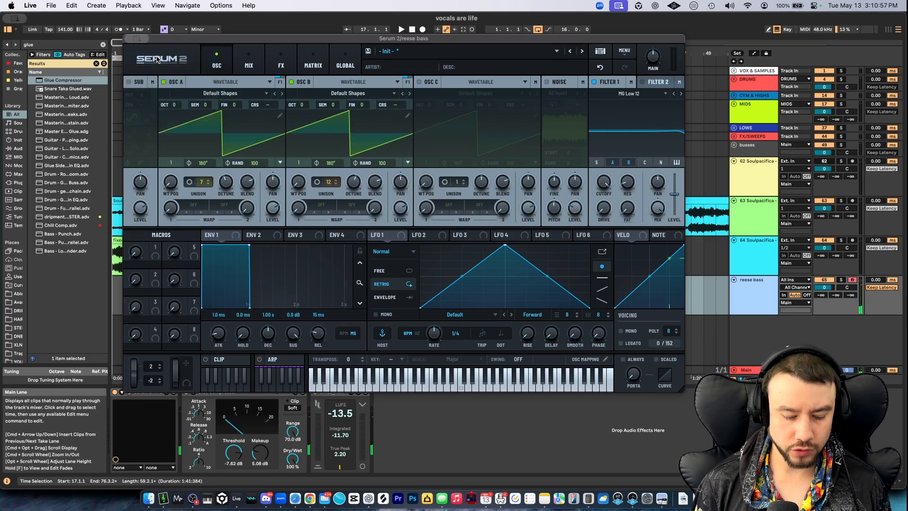
left_click(130, 39)
Insert an EQ Eight between the Glue Compressor and the LUFS meter, with band 1 as a low-pass at 899 Hz, Q 0.35
key("super+f")
type("eq")
double_click(61, 88)
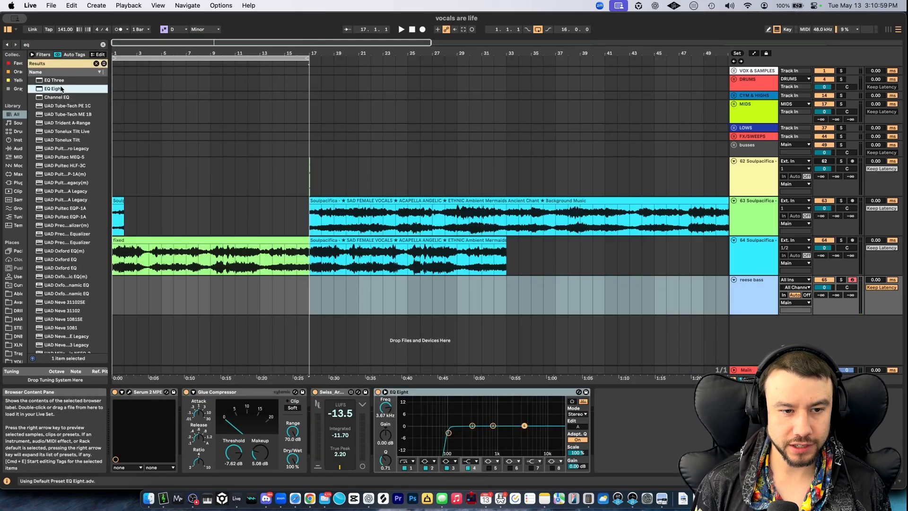
left_click_drag(313, 397, 314, 398)
left_click(344, 461)
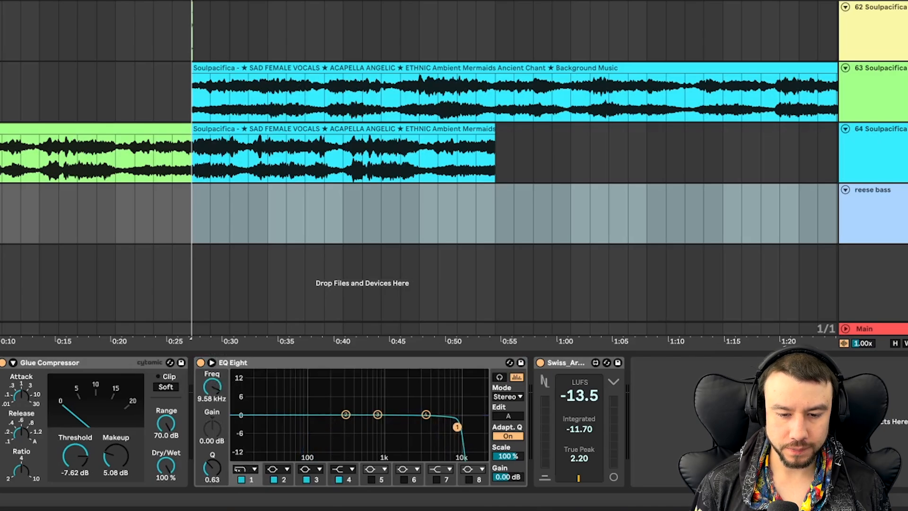
left_click_drag(337, 427, 383, 440)
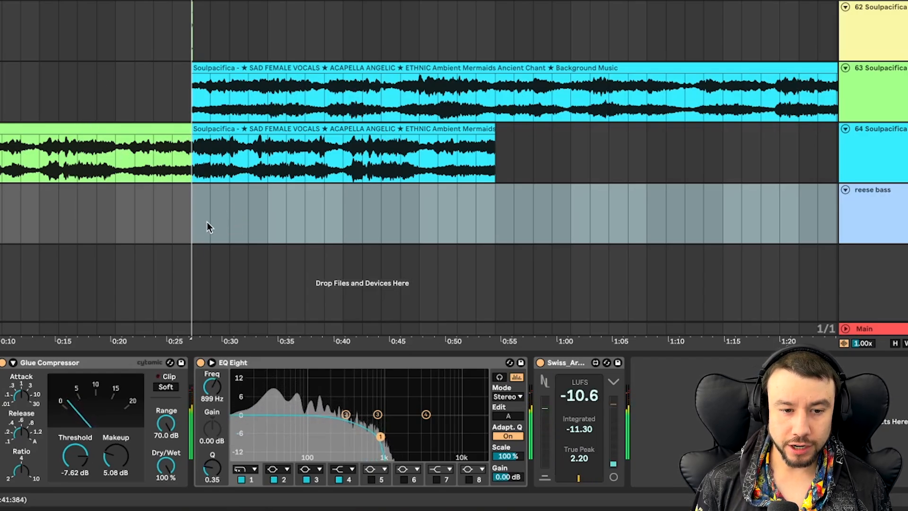
Create an empty eight-bar MIDI clip from bar 1 on the reese bass track and set its scale root to G#/Ab
left_click_drag(210, 289, 113, 289)
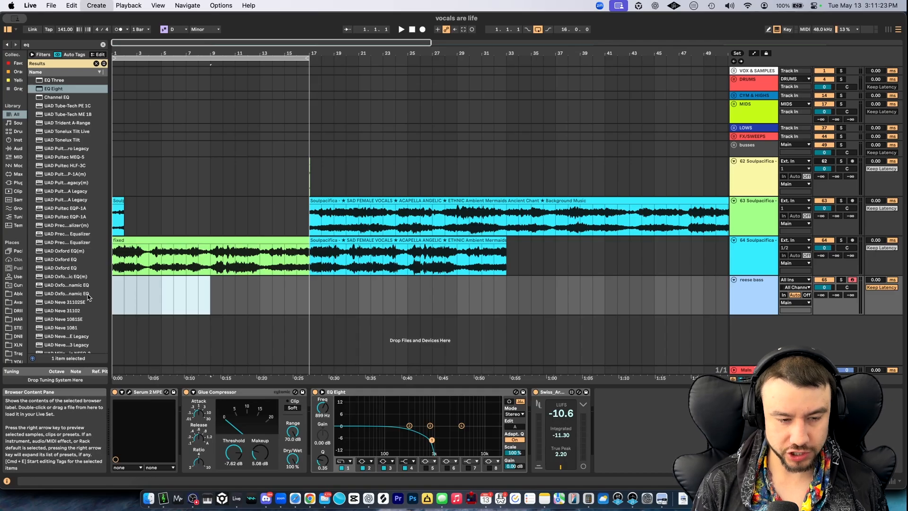
key("super+shift+m")
left_click(130, 336)
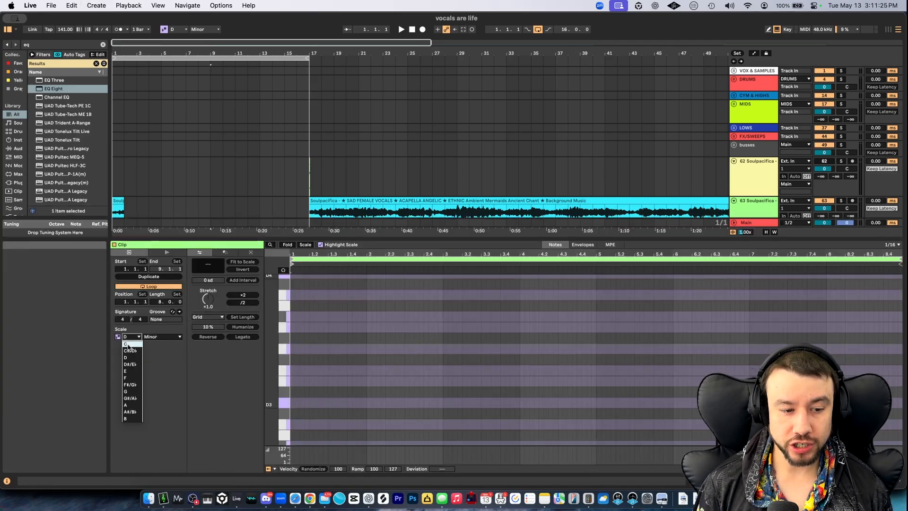
left_click(131, 398)
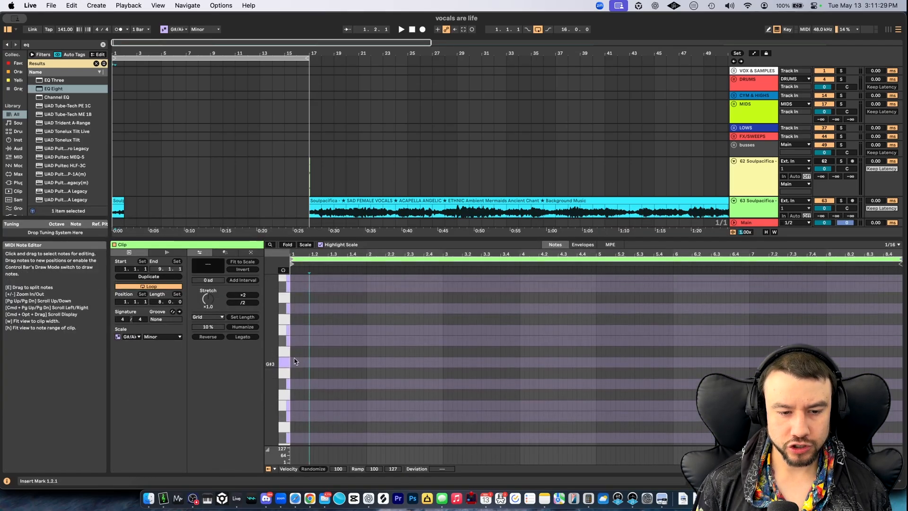
Draw a long G# note from bar 1 to the end of bar 4 and transpose it down by octaves to G#0
left_click_drag(292, 364, 581, 363)
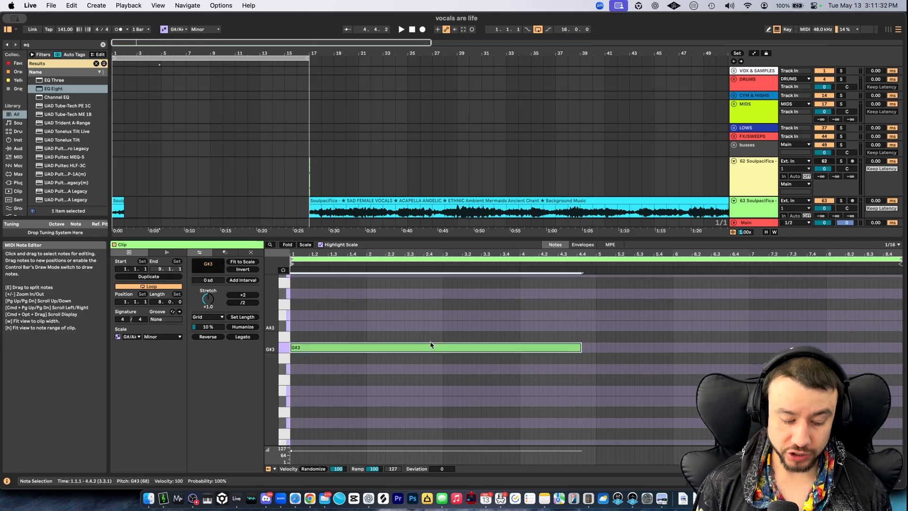
key("shift+Down")
key("shift+Down")
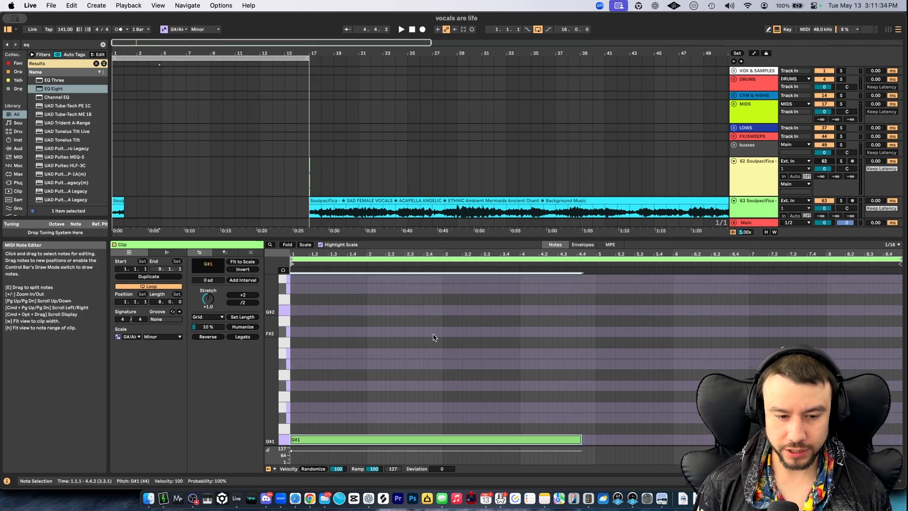
Play the bass note with the vocal and lower the reese bass track volume to -5.8 dB
key("space")
scroll(254, 169, "down", 5)
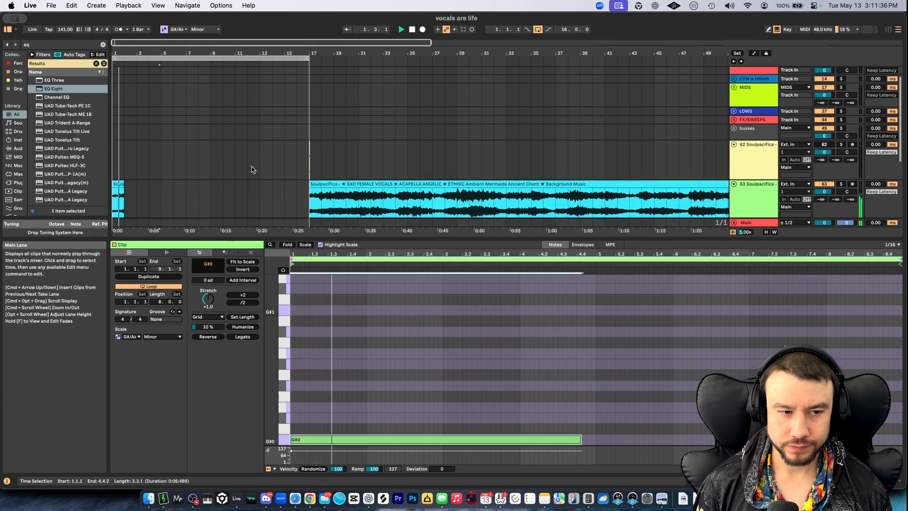
scroll(544, 175, "down", 3)
key("space")
left_click(825, 170)
key("space")
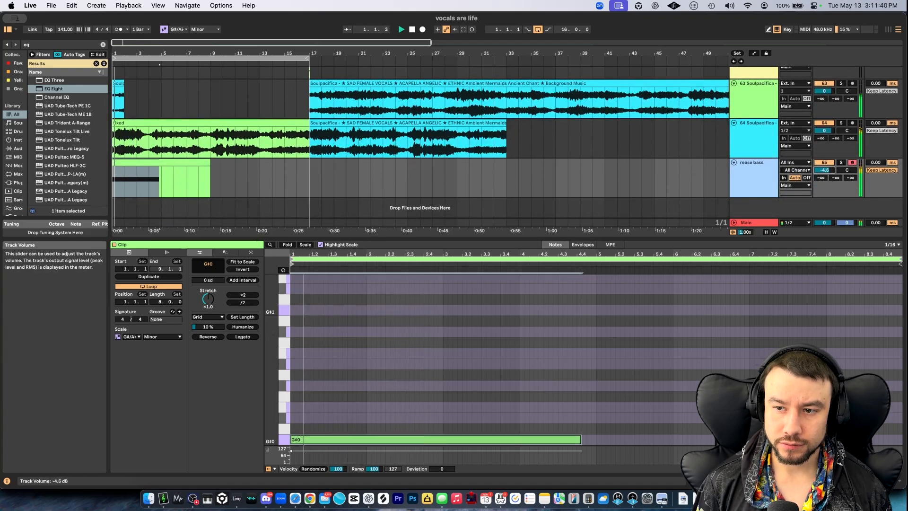
left_click_drag(825, 170, 825, 173)
key("space")
Add an EQ Eight to the fixed vocal track with a high-pass at 144 Hz, Q 0.56, and a slight band 2 cut
double_click(750, 134)
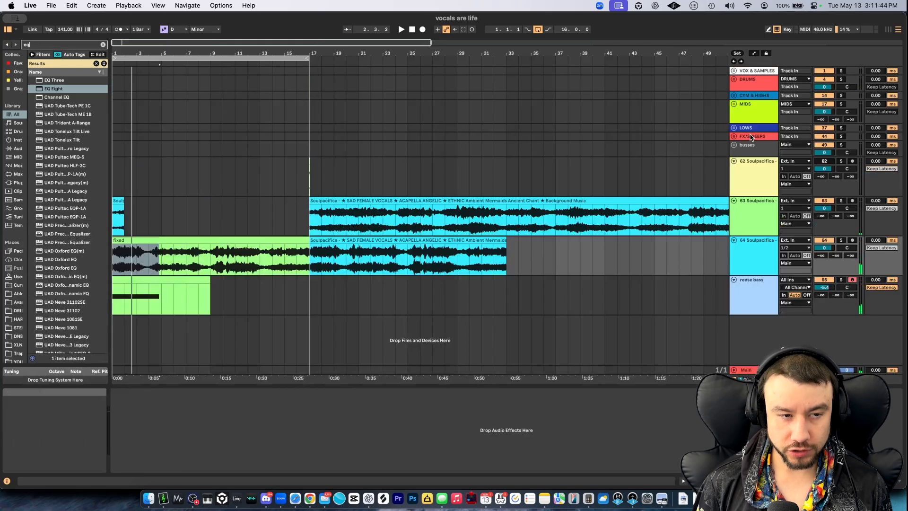
left_click_drag(53, 88, 196, 427)
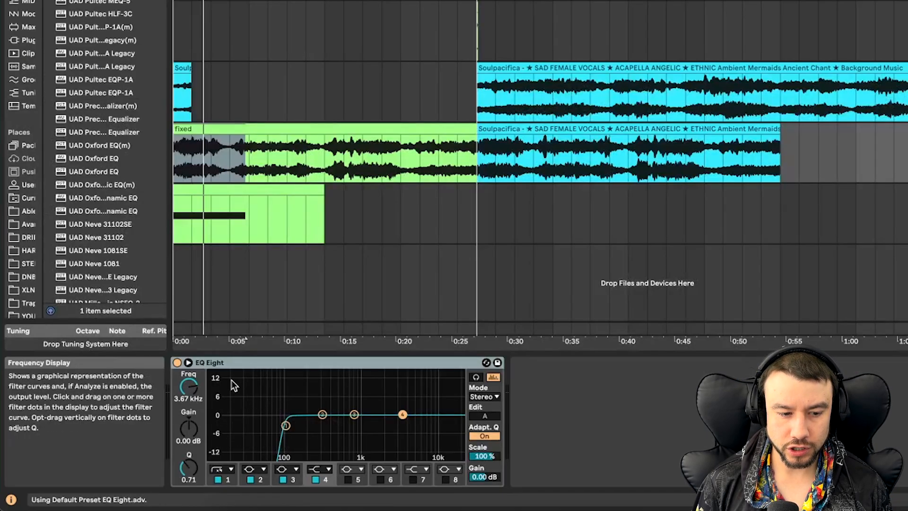
left_click(285, 426)
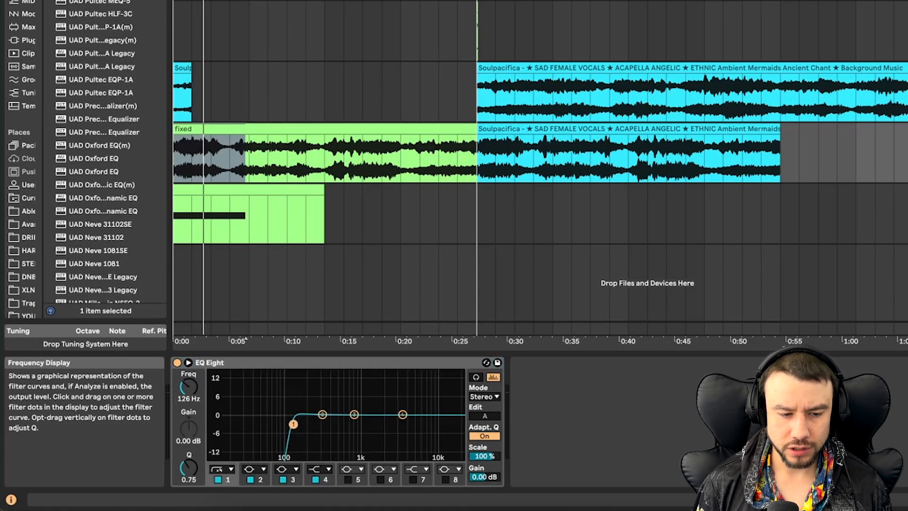
key("space")
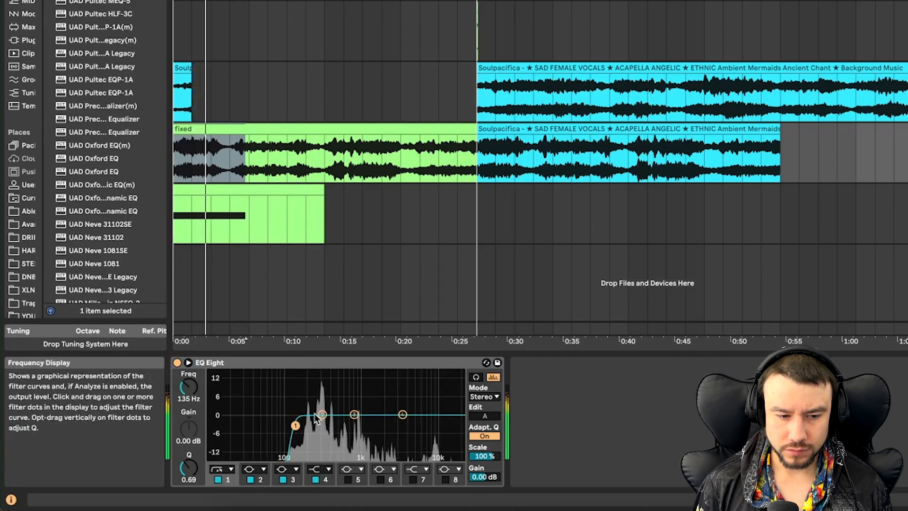
left_click_drag(322, 415, 297, 429)
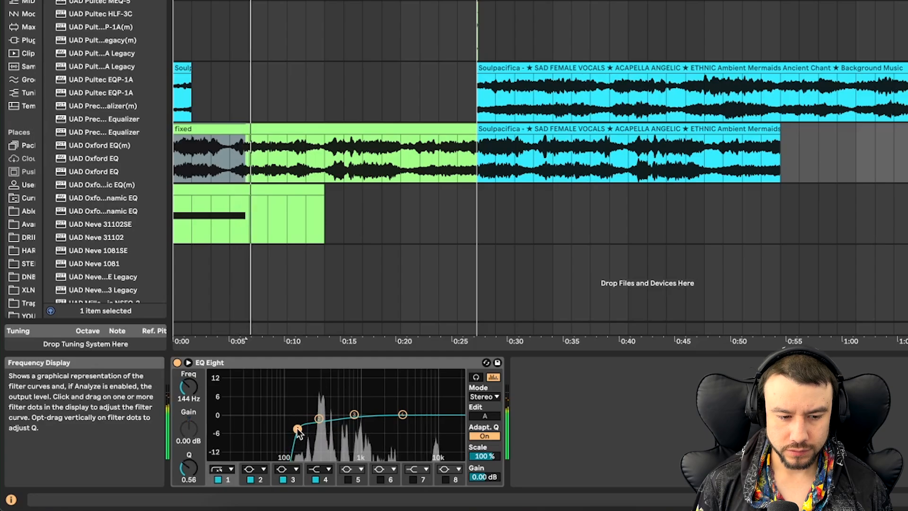
left_click(904, 213)
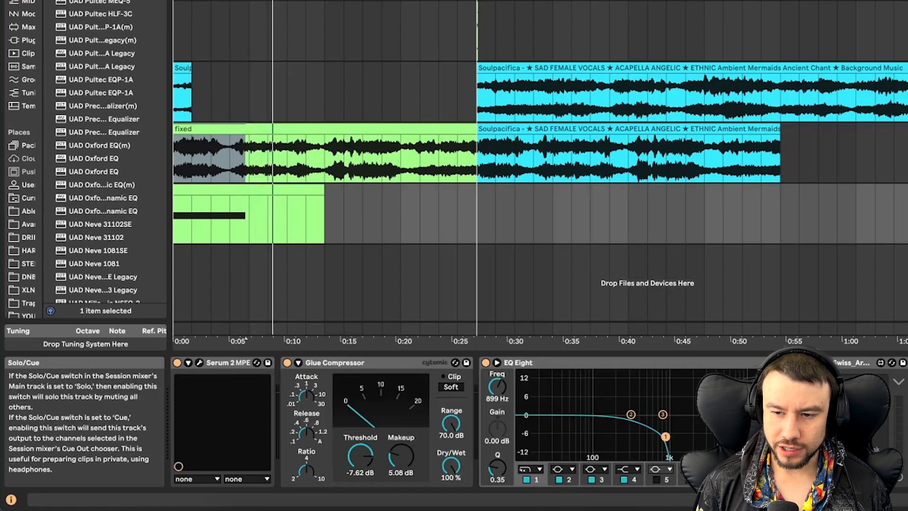
left_click(903, 151)
key("space")
key("space")
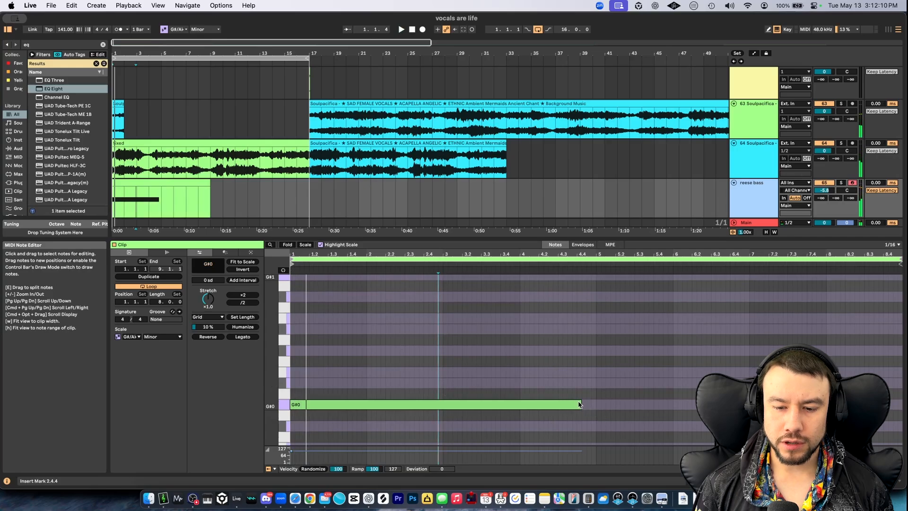
Resize the G#0 note to two bars and copy it to bar 3, raised to D#1
left_click_drag(580, 405, 367, 403)
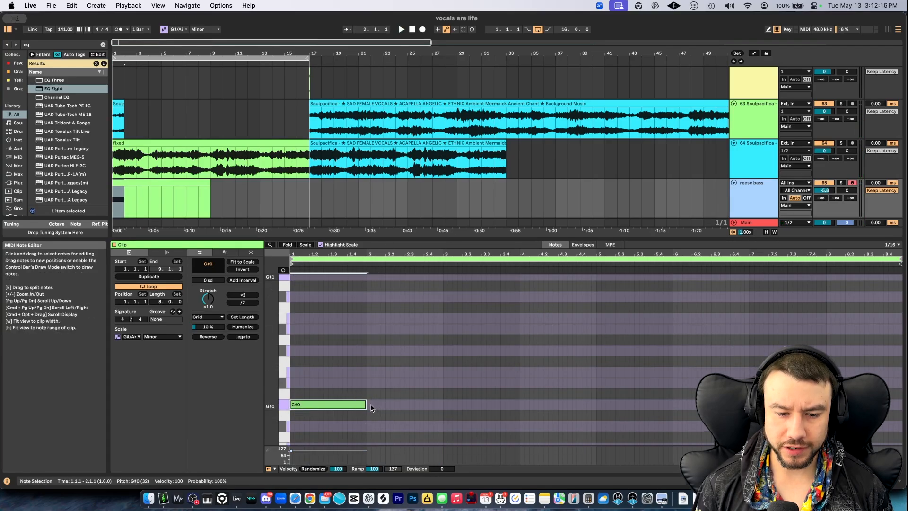
left_click_drag(368, 405, 440, 404)
left_click_drag(313, 404, 465, 372)
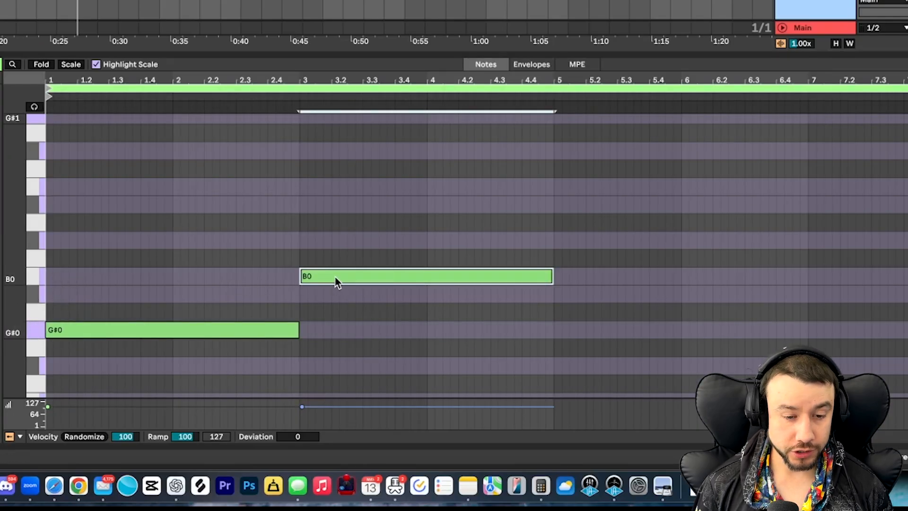
left_click_drag(336, 281, 306, 214)
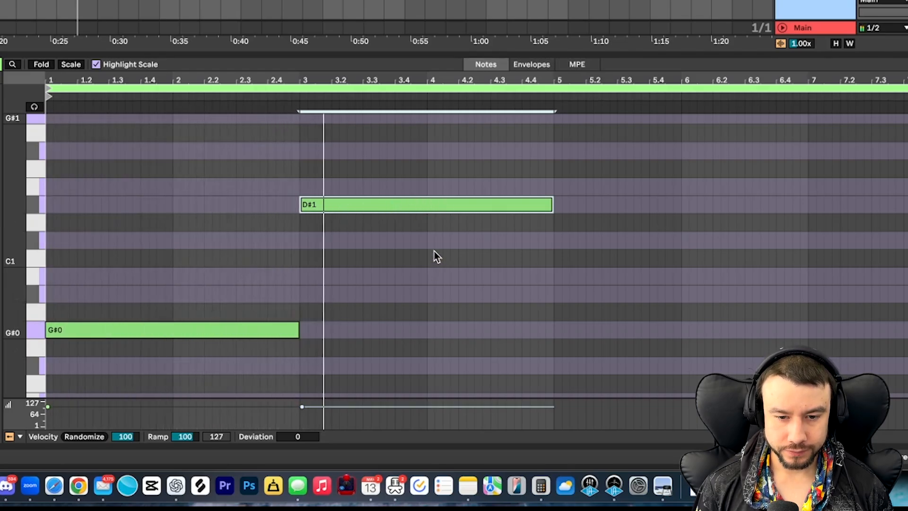
Duplicate the D#1 note to bar 5 and lower the copy to C#1
key("super+d")
key("Down")
key("Down")
mouse_move(588, 246)
left_mouse_down()
mouse_move(594, 284)
mouse_move(585, 243)
left_mouse_up()
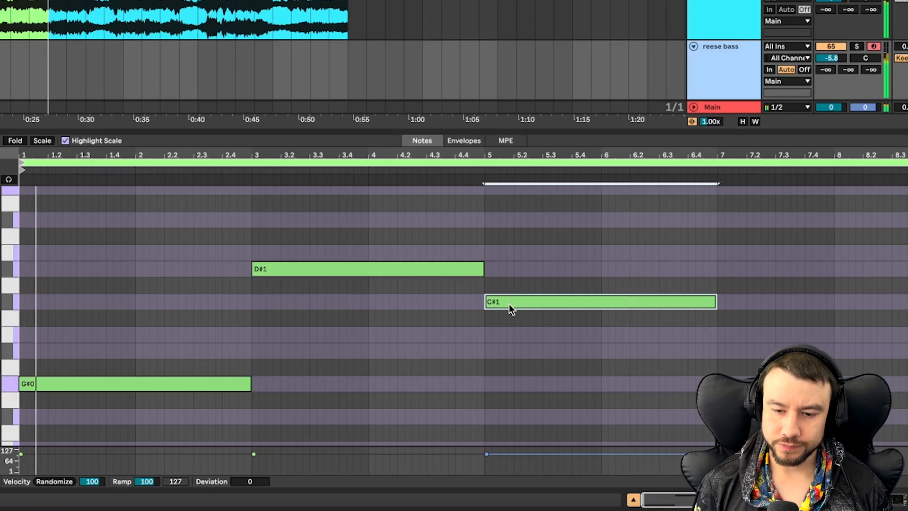
Duplicate the C#1 note to bar 7 and turn the copy into a one-bar D#1 followed by a one-bar B0 at bar 8
key("super+d")
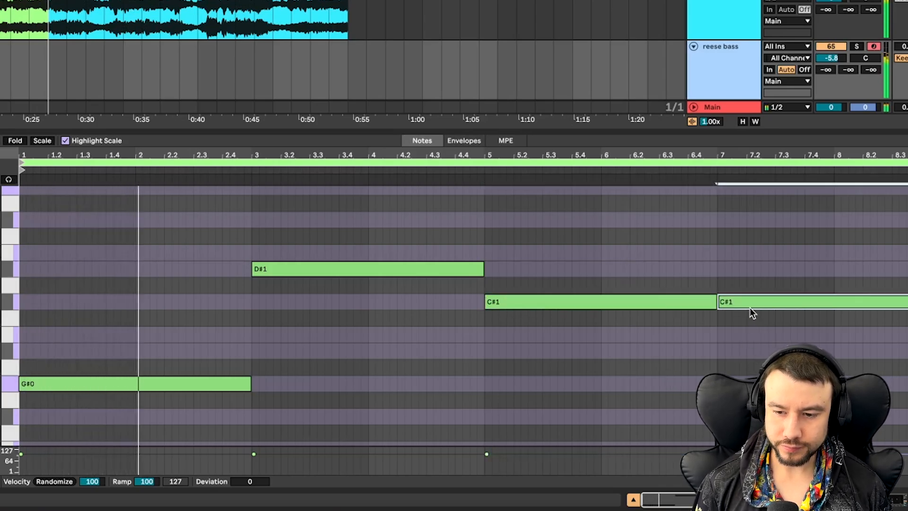
left_click_drag(748, 307, 746, 336)
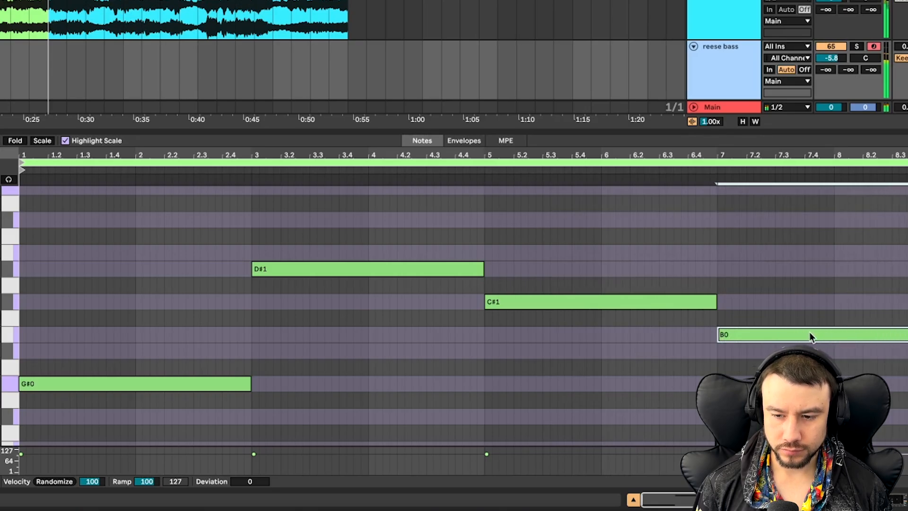
left_click_drag(844, 333, 845, 275)
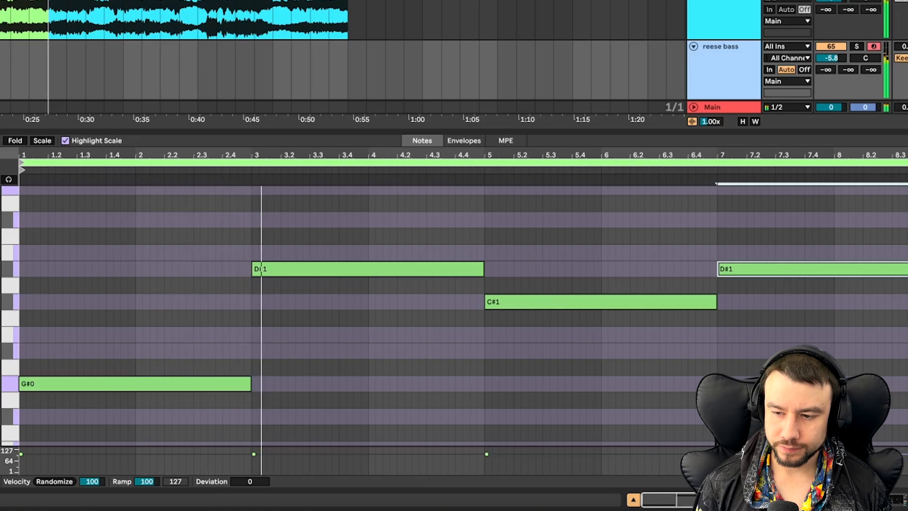
left_click_drag(907, 270, 851, 340)
key("ctrl+d")
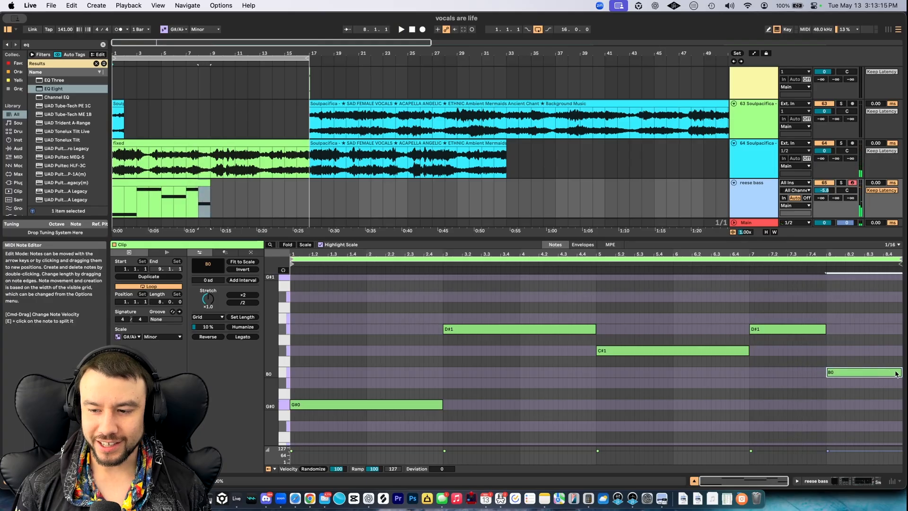
Split the B0 note in bar 8 at its midpoint and lower the second half to A#0
key("e")
left_click(864, 372)
left_click_drag(876, 372, 874, 383)
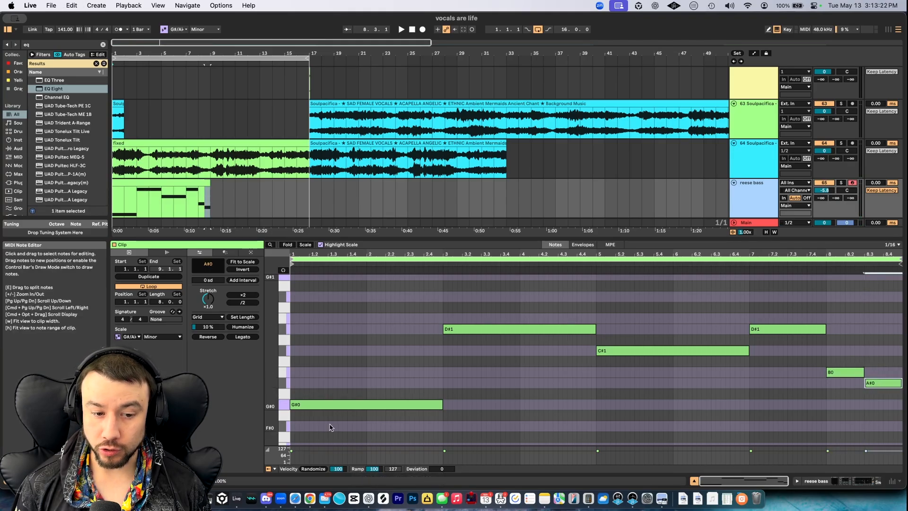
Duplicate the eight-bar reese bass clip so the copy fills bars 9 to 17 under the vocal
left_click(182, 197)
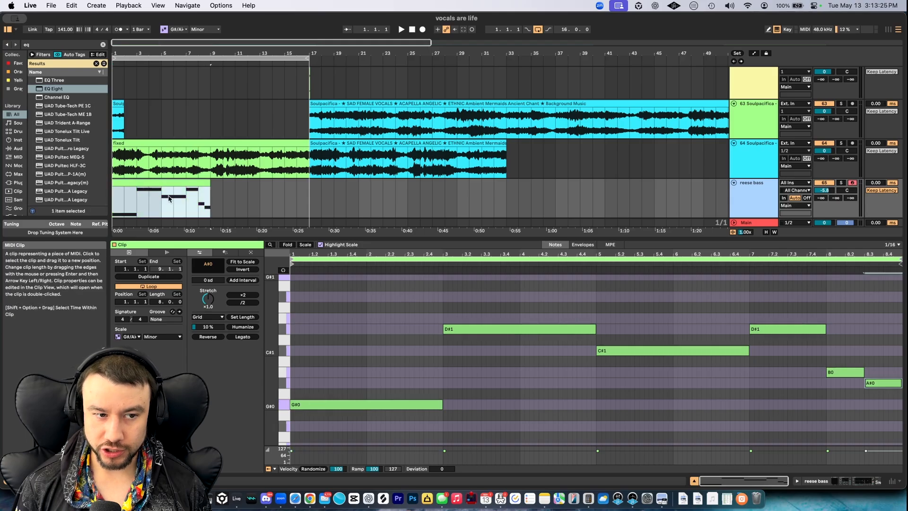
scroll(182, 197, "down", 1)
key("space")
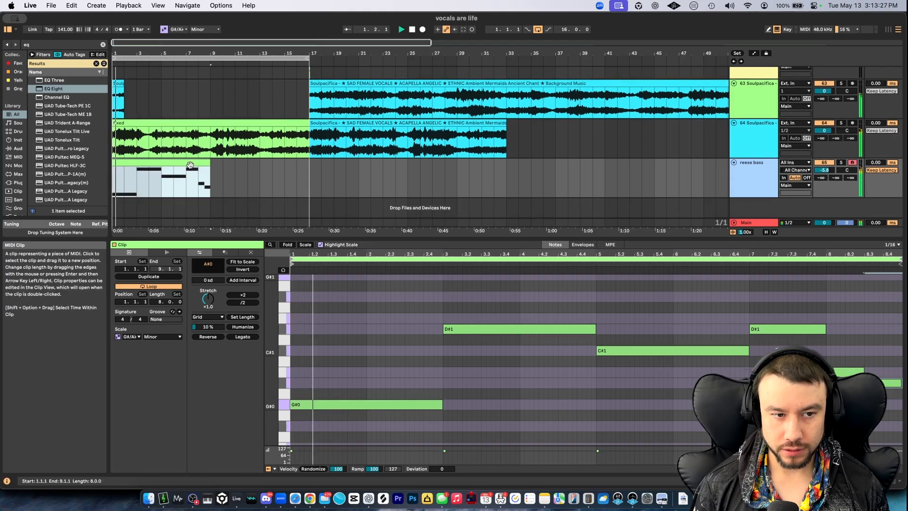
key("super+d")
scroll(139, 190, "up", 1)
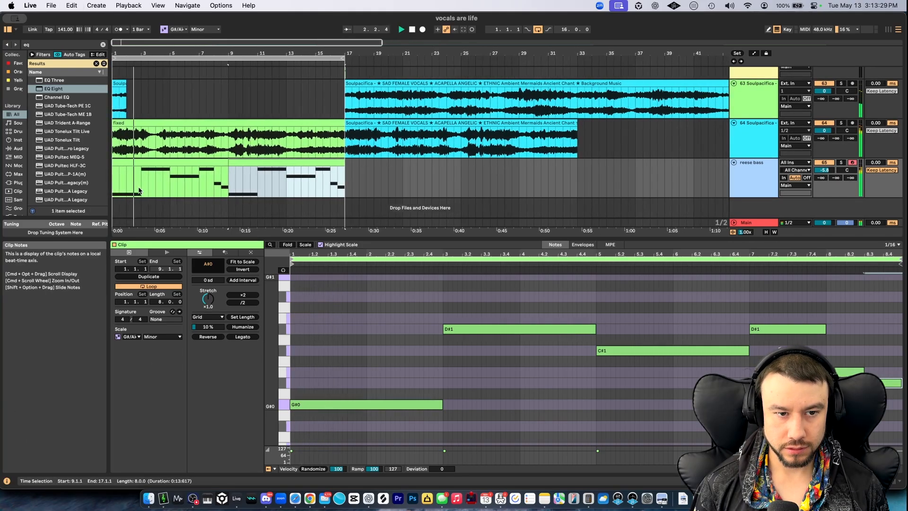
Hide the clip details and listen to both bass clips with the vocal through bar 16
double_click(200, 241)
scroll(142, 307, "up", 3)
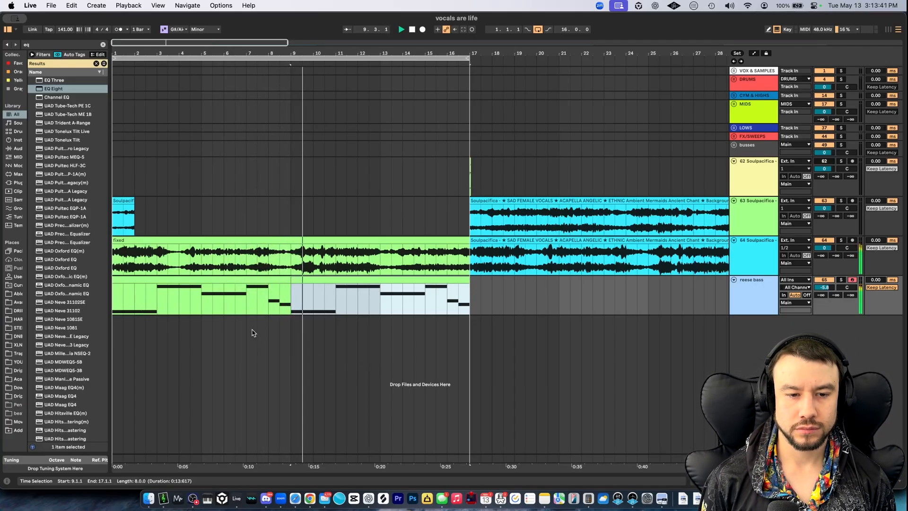
key("minus")
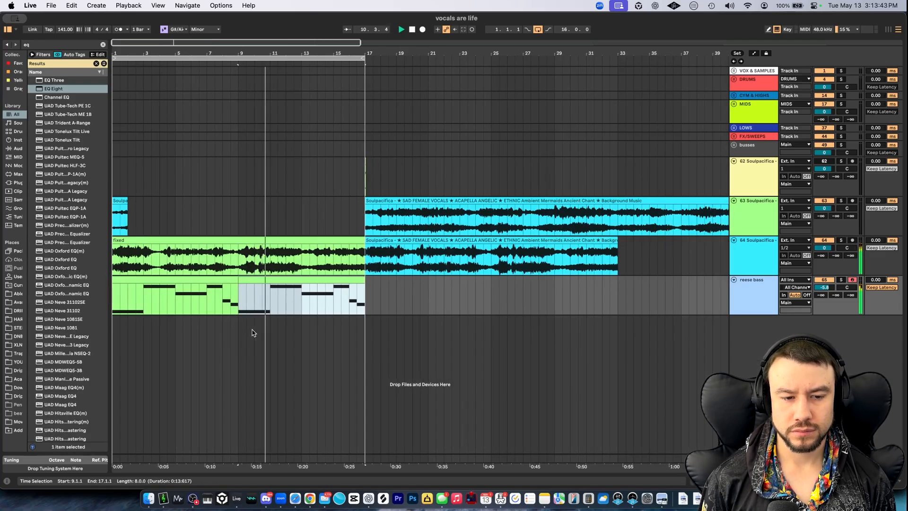
key("minus")
key("minus")
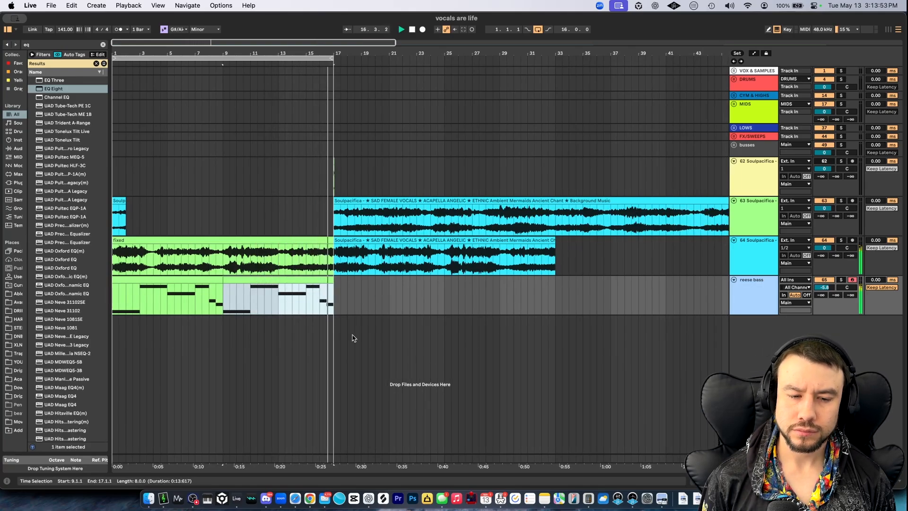
key("space")
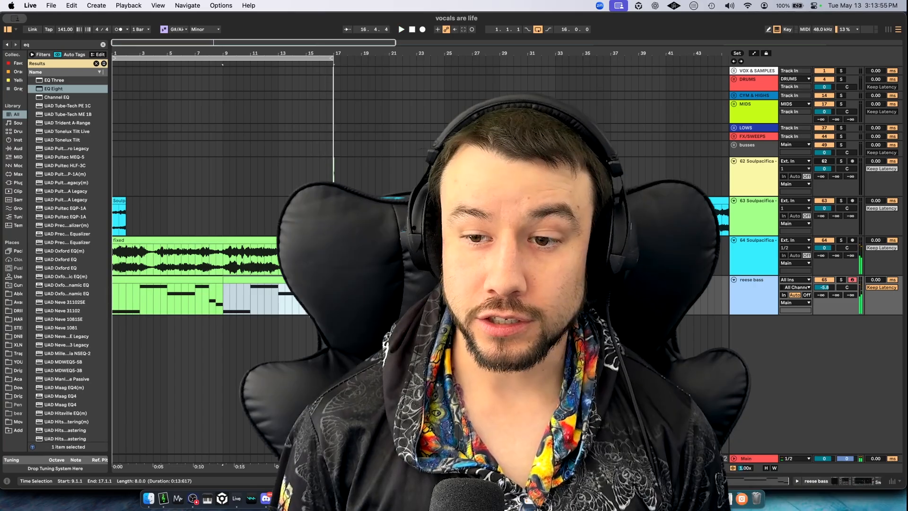
Insert a new MIDI track below the reese bass track
scroll(409, 354, "up", 2)
scroll(409, 353, "left", 2)
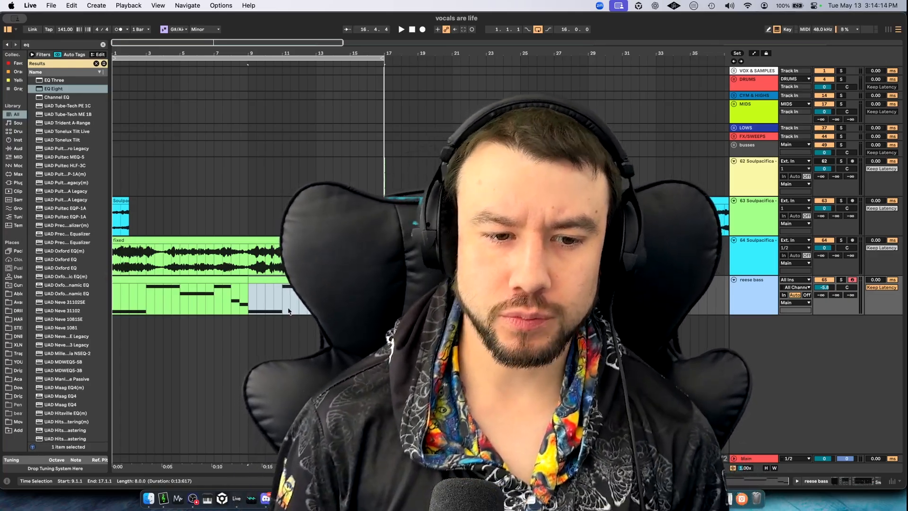
scroll(270, 305, "up", 2)
left_click(148, 280)
scroll(149, 280, "up", 1)
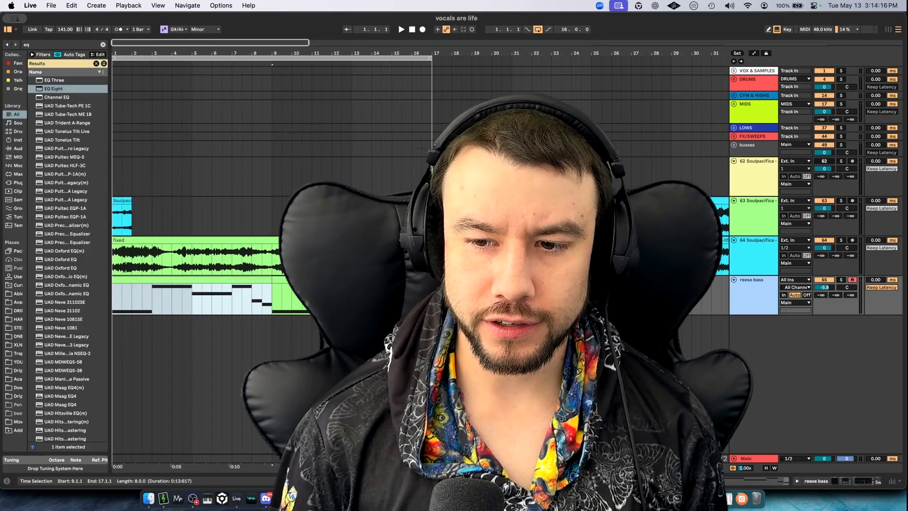
left_click(745, 286)
key("super+shift+t")
Search the browser for Omnisphere and load it on the new MIDI track
key("super+f")
type("omni")
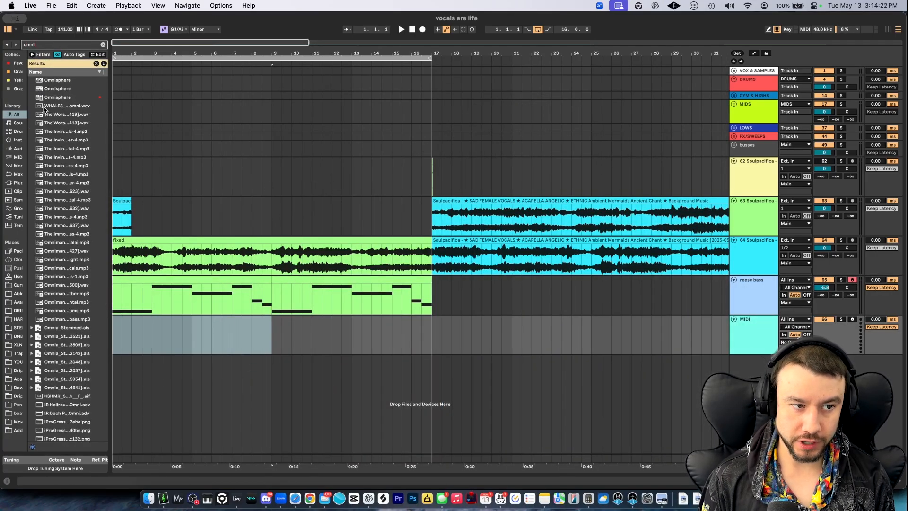
double_click(54, 97)
Search the instrument library for bell sounds and audition presets such as Bell Airy, Bell Guitar and Basic FM Bells
key("super+f")
type("b")
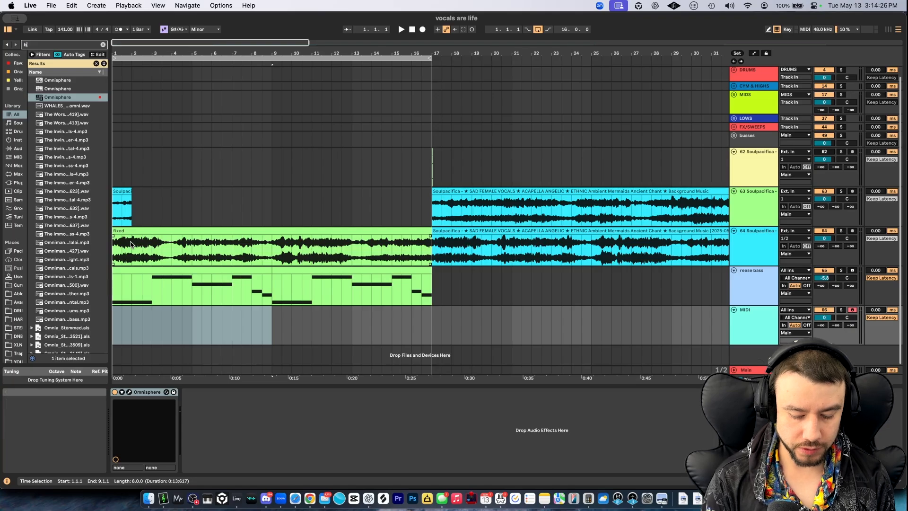
type("ell")
left_click(27, 131)
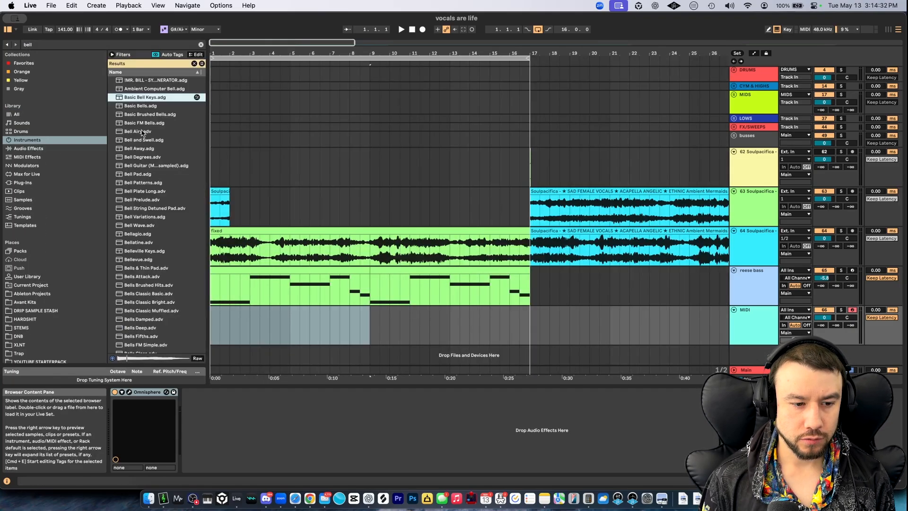
left_click(142, 132)
left_click(142, 166)
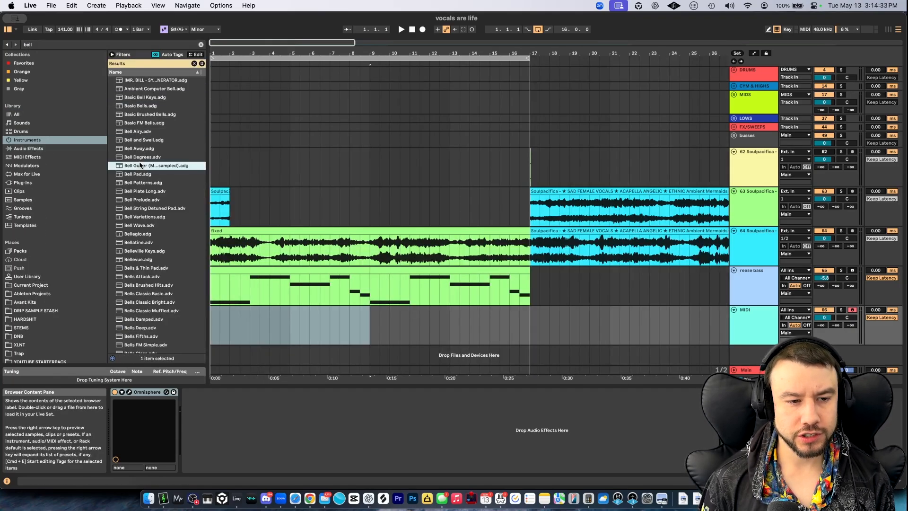
left_click(144, 140)
left_click(141, 126)
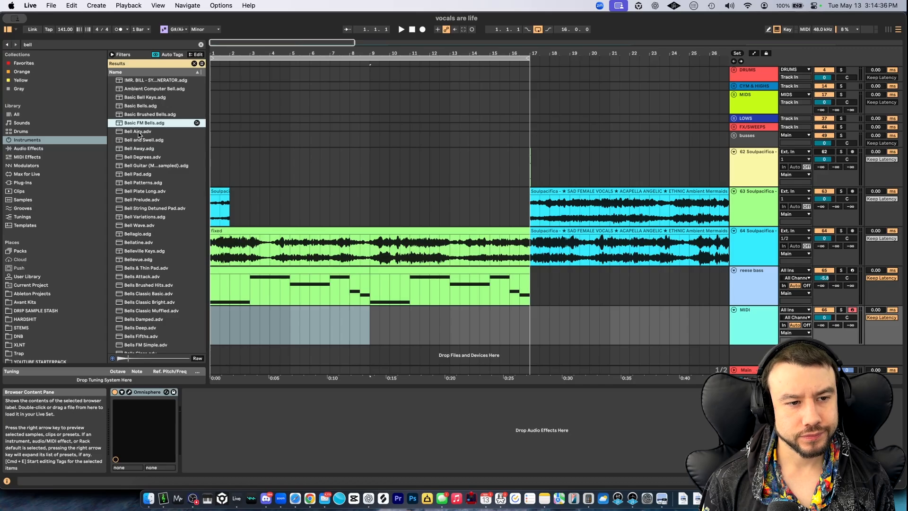
Load Basic FM Bells on the new MIDI track and test-play it one octave lower, at C4 to D5
double_click(137, 122)
key("a")
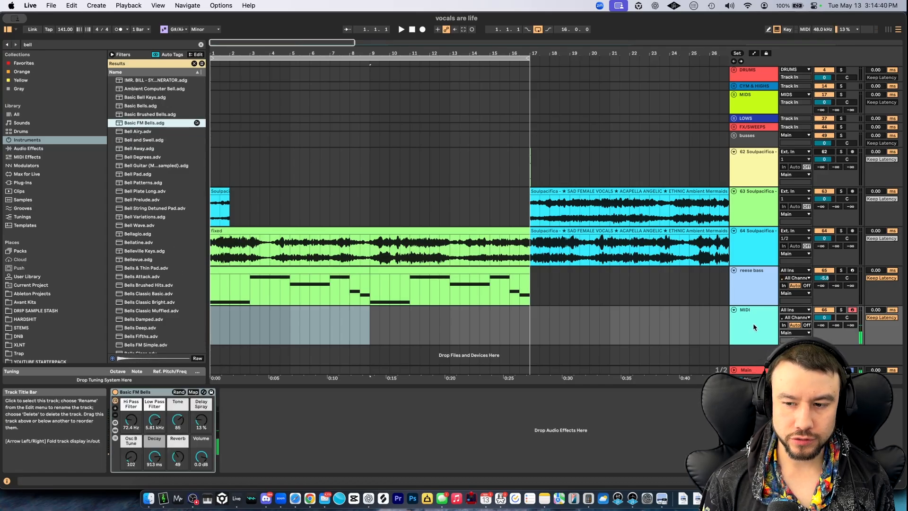
key("z")
key("a")
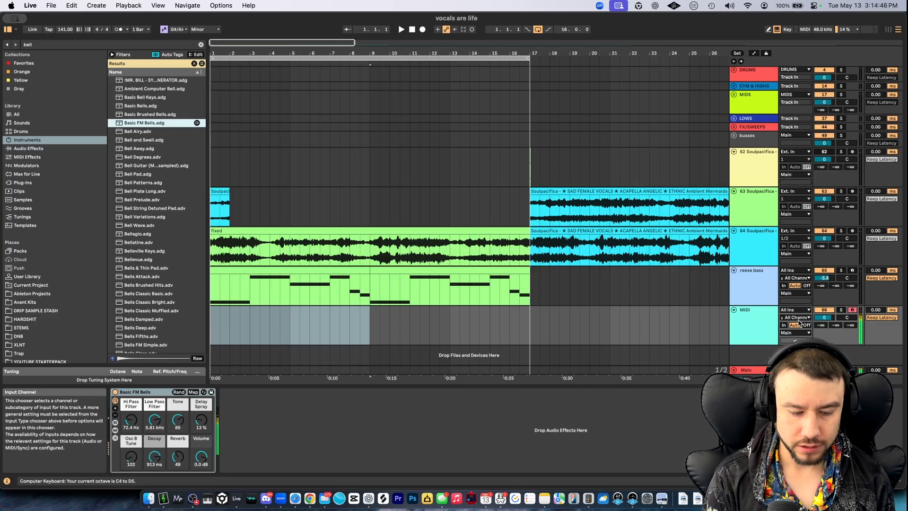
Find Reverb in the browser and add it after the Basic FM Bells instrument
key("cmd+f")
type("rev")
left_click(141, 81)
double_click(141, 81)
Add a Glue Compressor between the bells and the Reverb, with threshold -11.1 dB and makeup 6.19 dB
key("super+f")
type("glue")
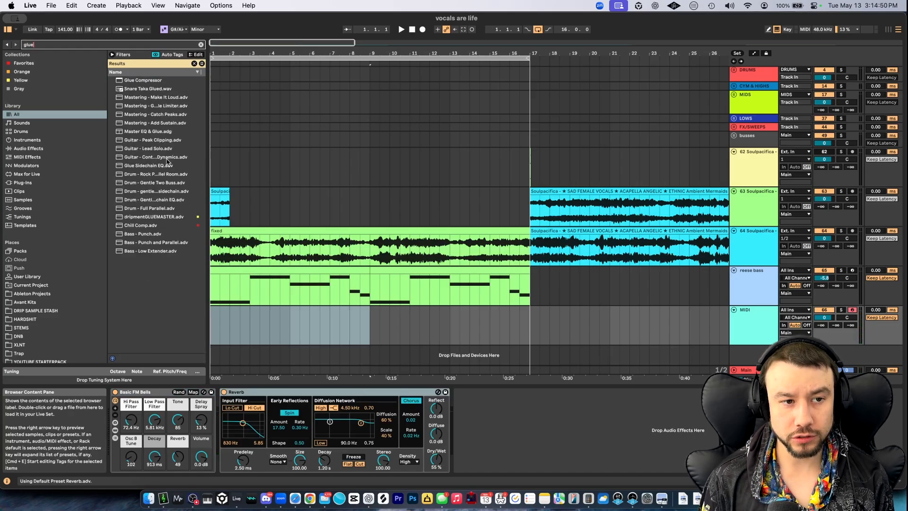
double_click(142, 82)
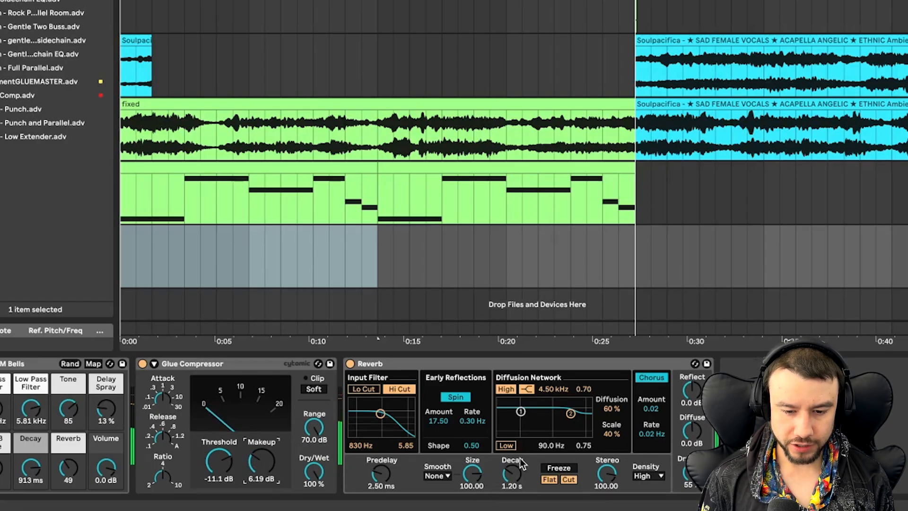
Set the Reverb decay to 1.68 s and its dry/wet to 37%, and add a Delay after it
left_click_drag(513, 473, 517, 473)
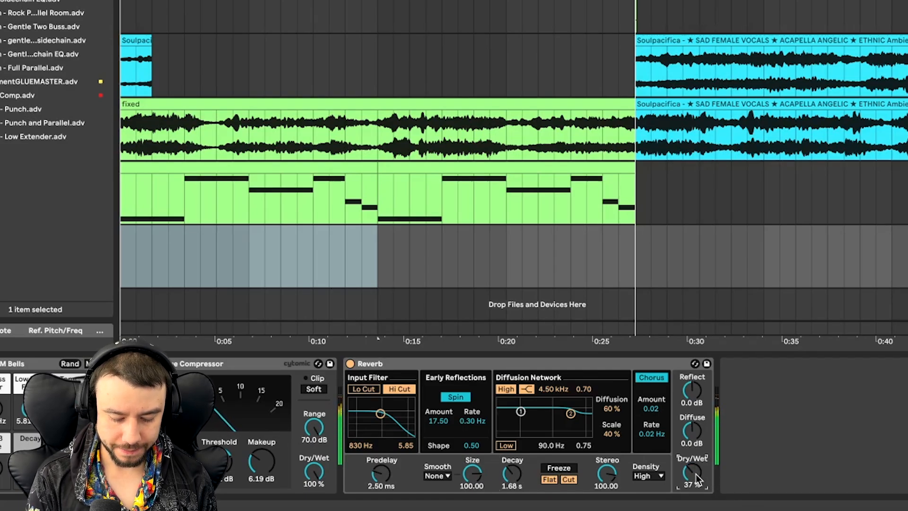
key("super+f")
type("delay")
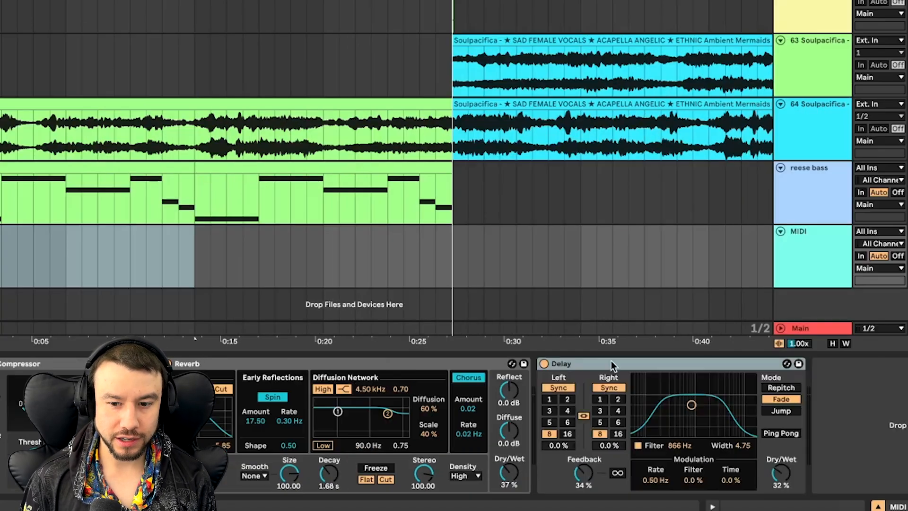
left_click(617, 410)
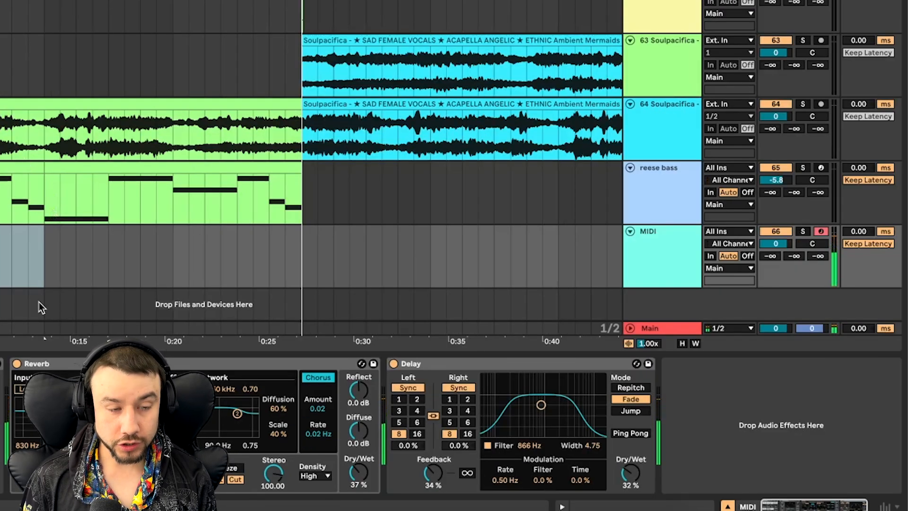
Add an EQ Eight after the Delay, cutting lows at 104 Hz and boosting band 4 about 4.8 dB at 1.86 kHz
key("Return")
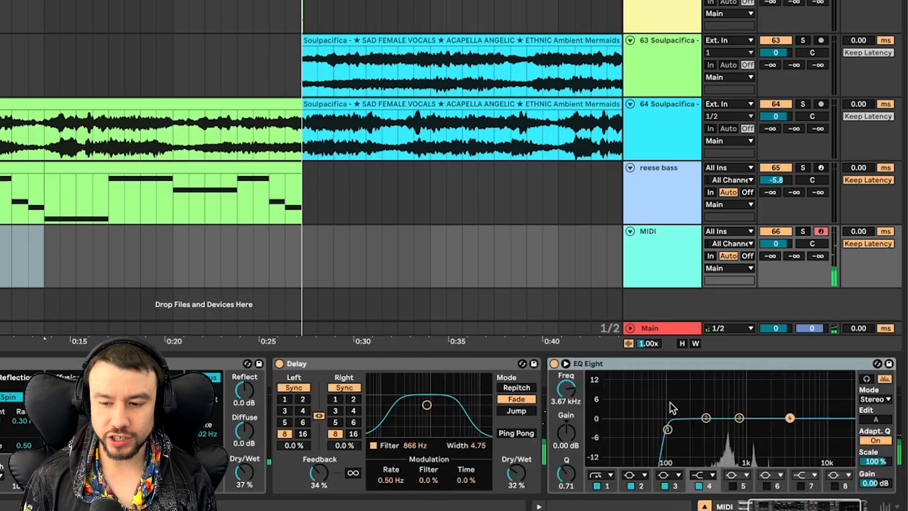
left_click_drag(666, 432, 669, 429)
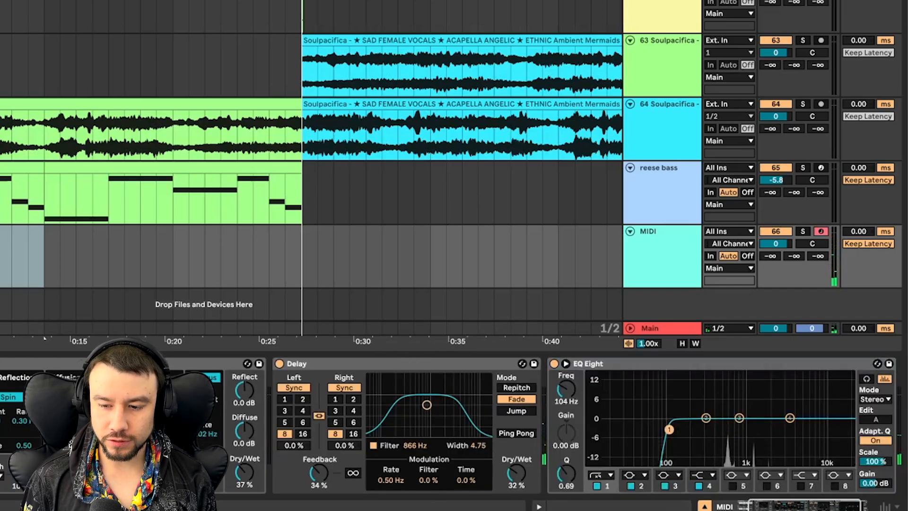
left_click(790, 418)
left_click_drag(765, 410, 759, 404)
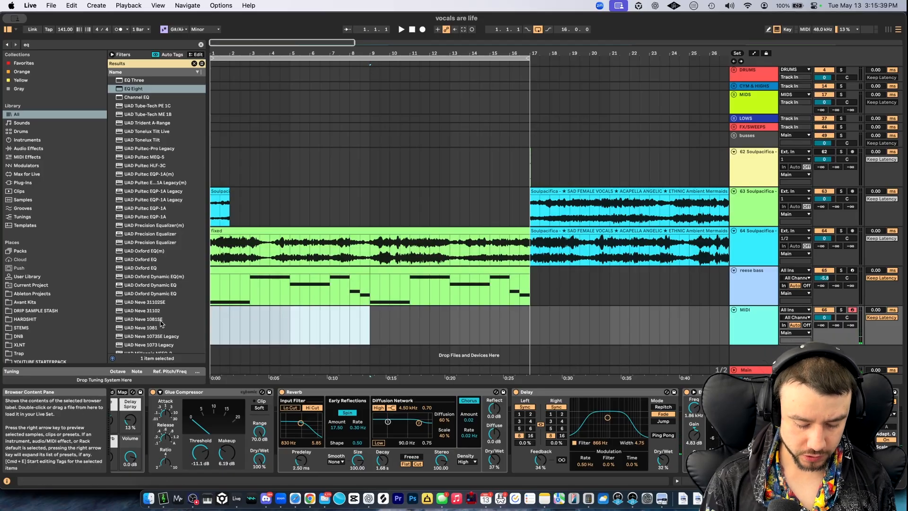
Open the eight-bar MIDI clip on the bells track and enter a G#3 note at its start
key("shift+Tab")
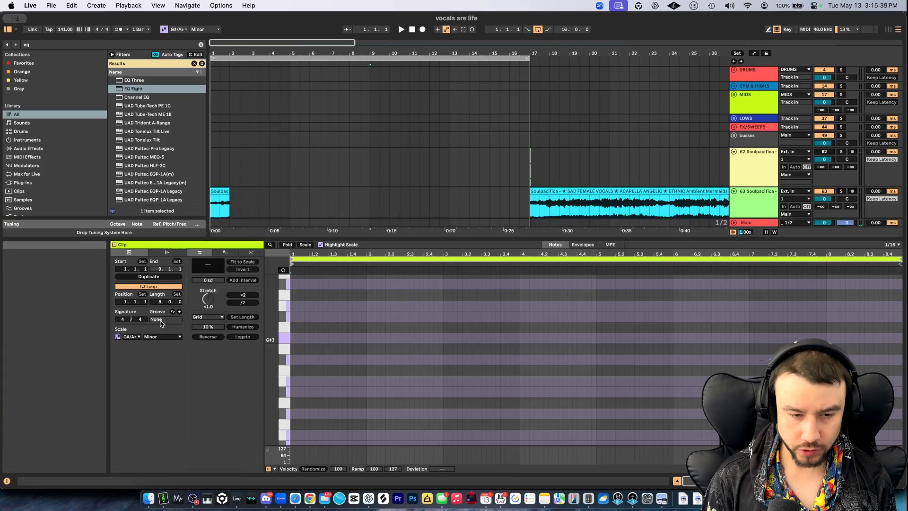
scroll(324, 178, "down", 5)
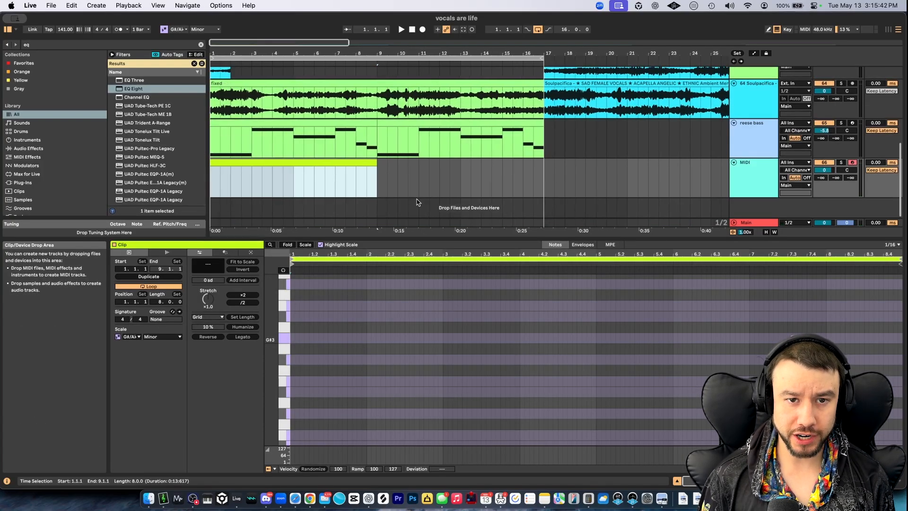
double_click(294, 339)
scroll(293, 369, "up", 3)
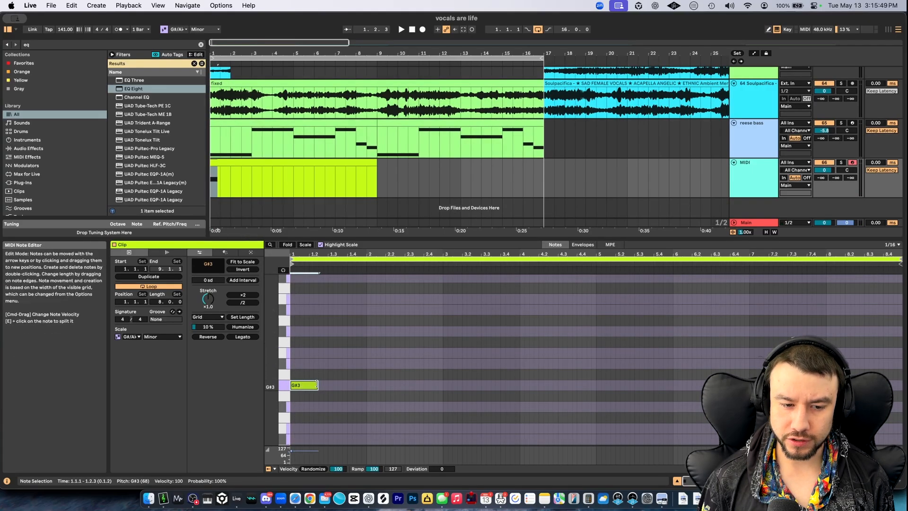
Add a D#4 note at beat 3 of bar 1 and listen to it with the vocal
key("space")
left_click_drag(303, 316, 340, 317)
key("space")
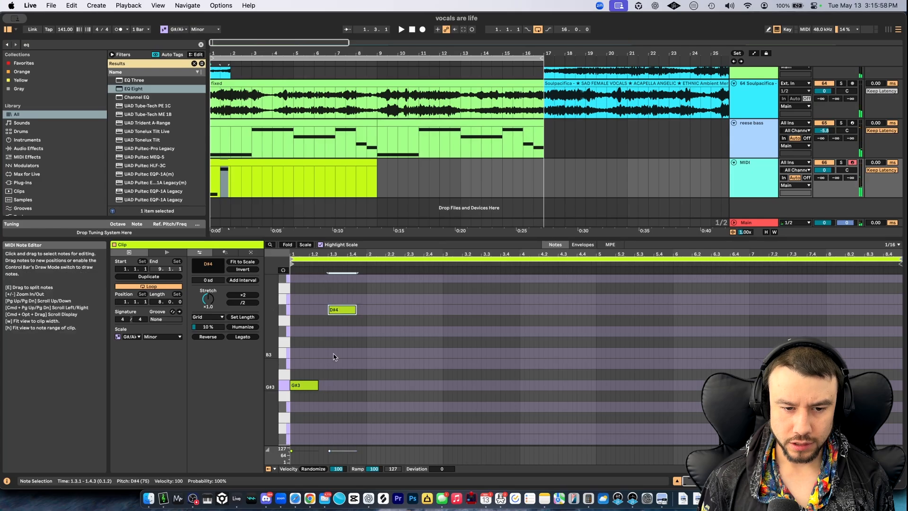
Widen the note editor grid to 1/4 and play the bell notes with the vocal and bass
scroll(334, 358, "up", 1)
key("super+2")
key("super+2")
scroll(334, 359, "up", 1)
scroll(363, 366, "down", 1)
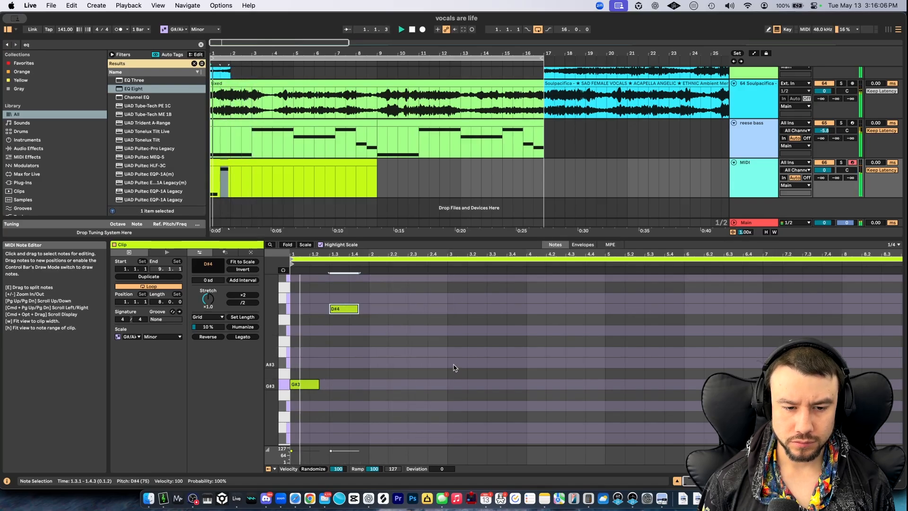
key("space")
Delete the D#4 note at beat 3 and switch off the Delay on the bells track
double_click(342, 309)
double_click(759, 180)
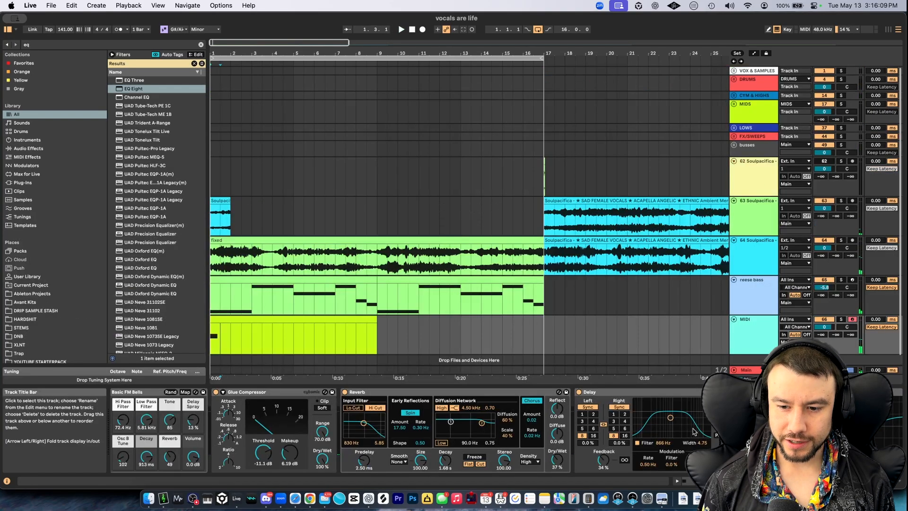
left_click(578, 392)
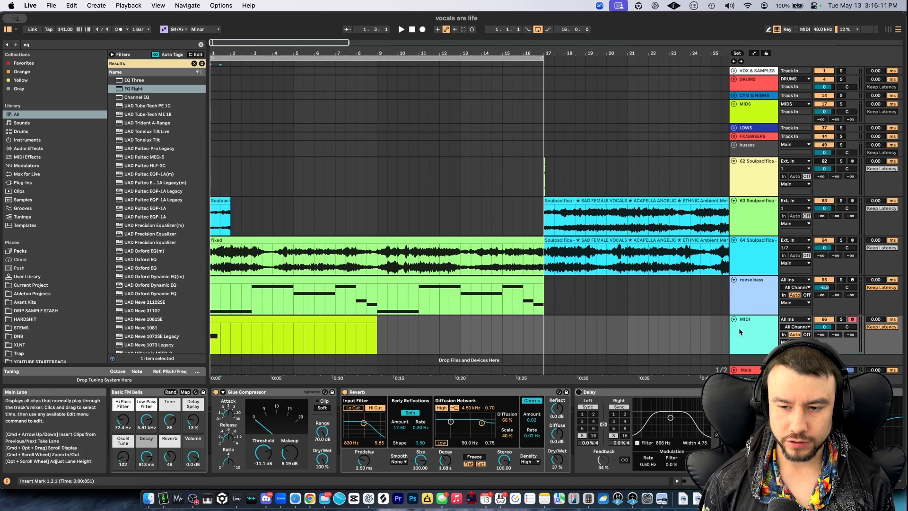
Arrange the first two beats of the bell clip as a quarter-note D#4 followed by a quarter-note B3
double_click(330, 322)
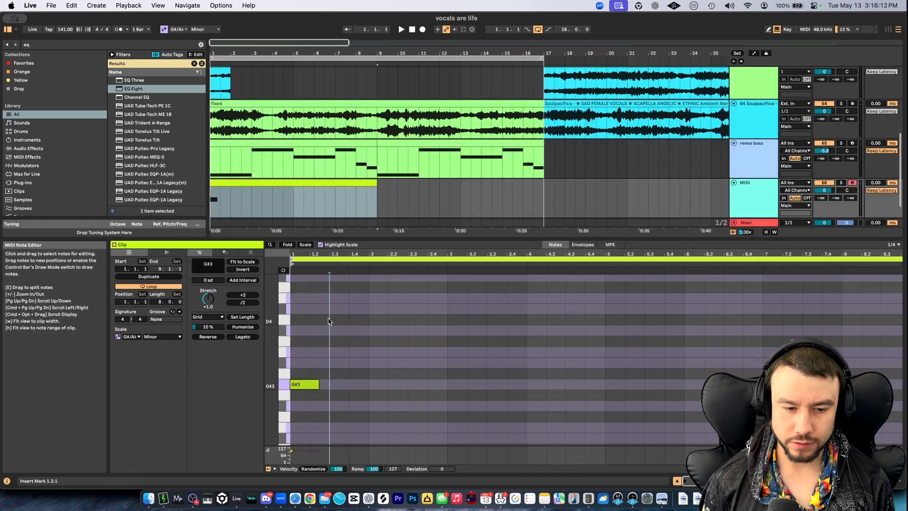
double_click(323, 386)
scroll(325, 400, "up", 1)
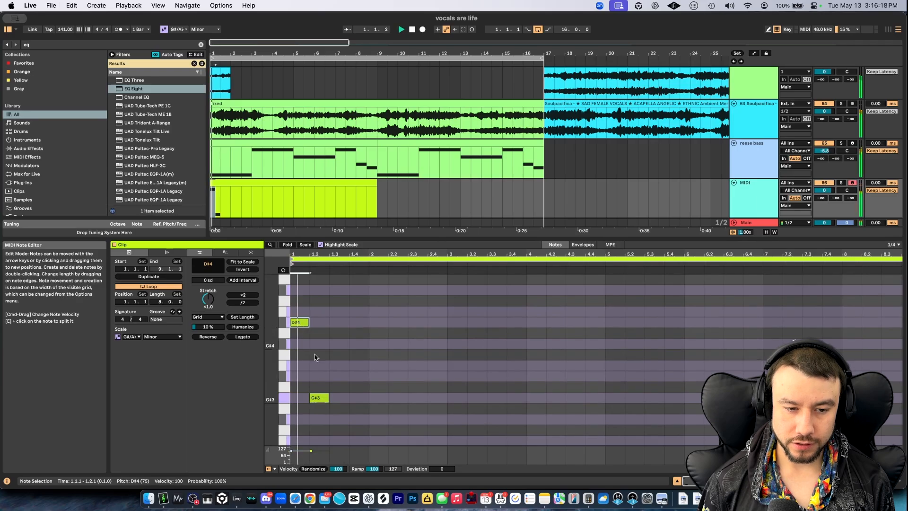
left_click_drag(320, 401, 321, 371)
key("space")
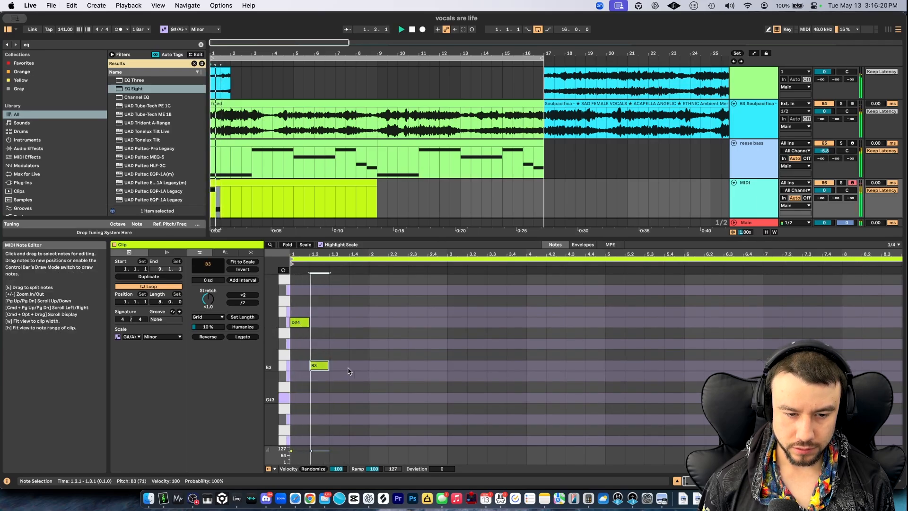
Complete bar 1 with a quarter-note A#3 on beat 3 and a quarter-note B3 on beat 4
double_click(339, 367)
left_click_drag(338, 368, 338, 377)
key("space")
key("space")
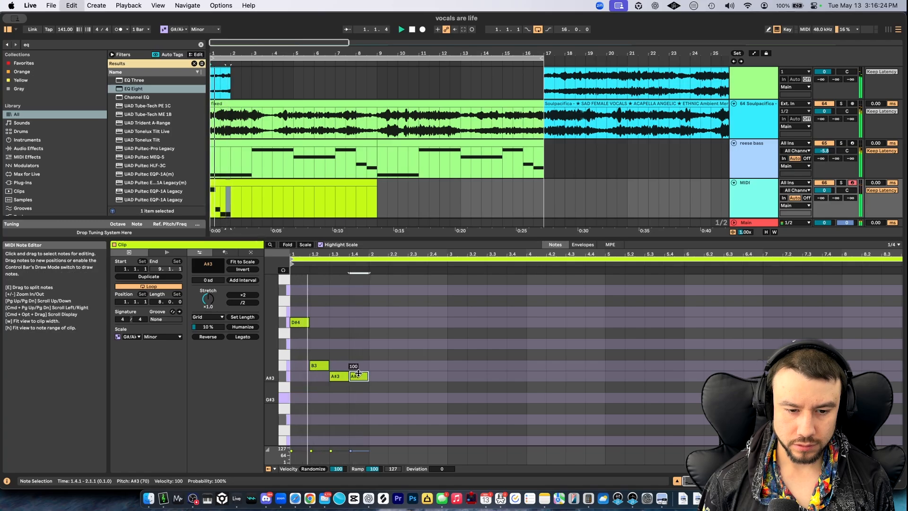
double_click(359, 366)
key("space")
key("space")
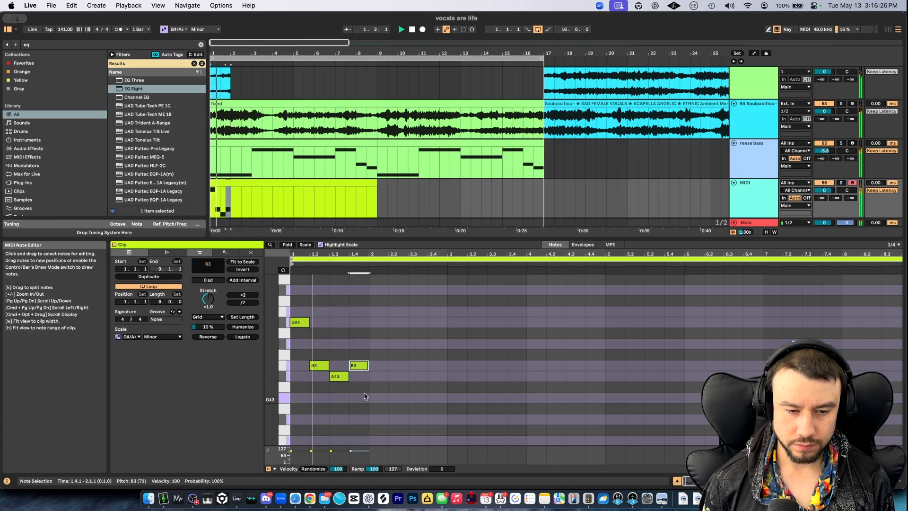
Try duplicating the bell pattern as a two-bar selection to bars 3 and 5, and undo both copies
scroll(366, 396, "down", 1)
left_click_drag(442, 385, 292, 305)
key("super+d")
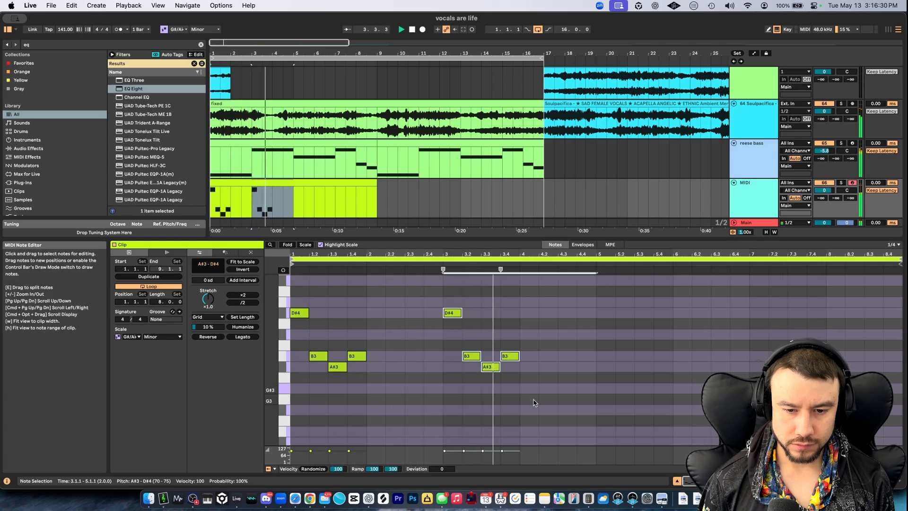
key("super+d")
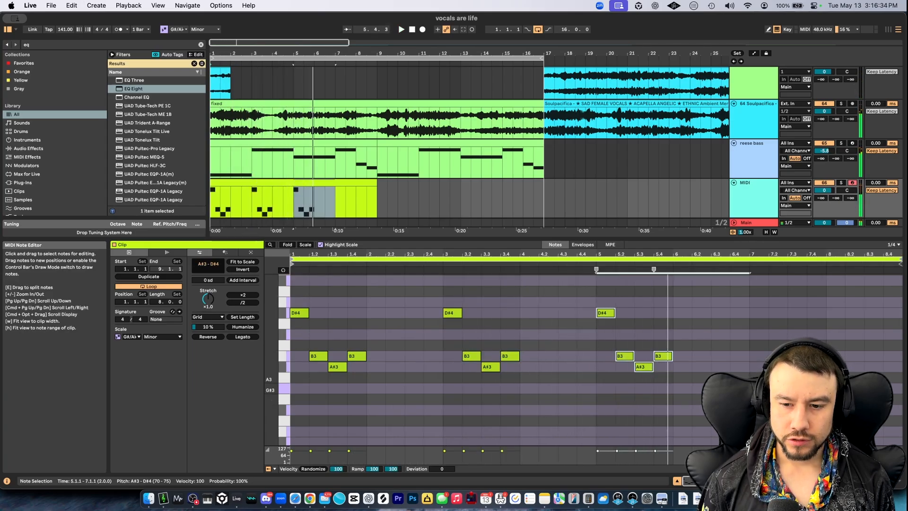
key("super+z")
key("super+z")
key("space")
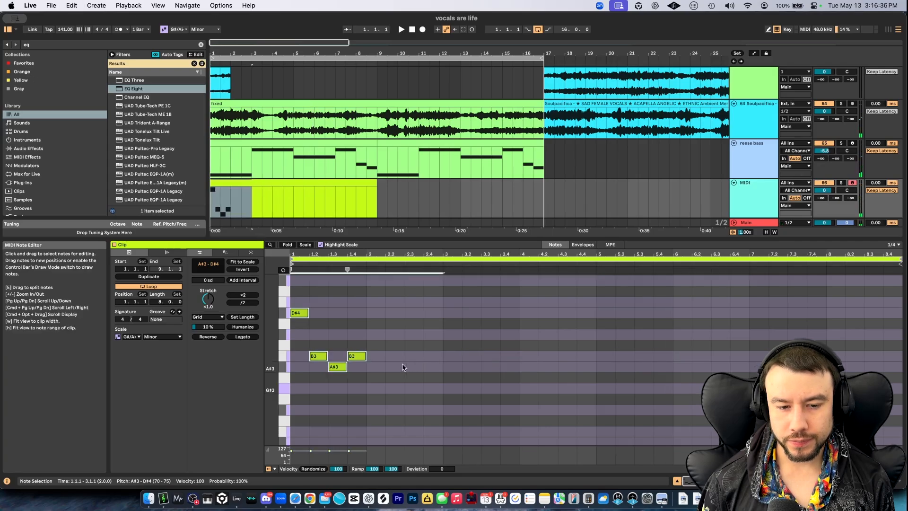
Duplicate the one-bar bell pattern six times so it repeats through bar 7
left_click_drag(365, 378, 273, 294)
key("super+d")
key("super+d")
key("super+d")
key("super+d")
key("super+d")
key("super+d")
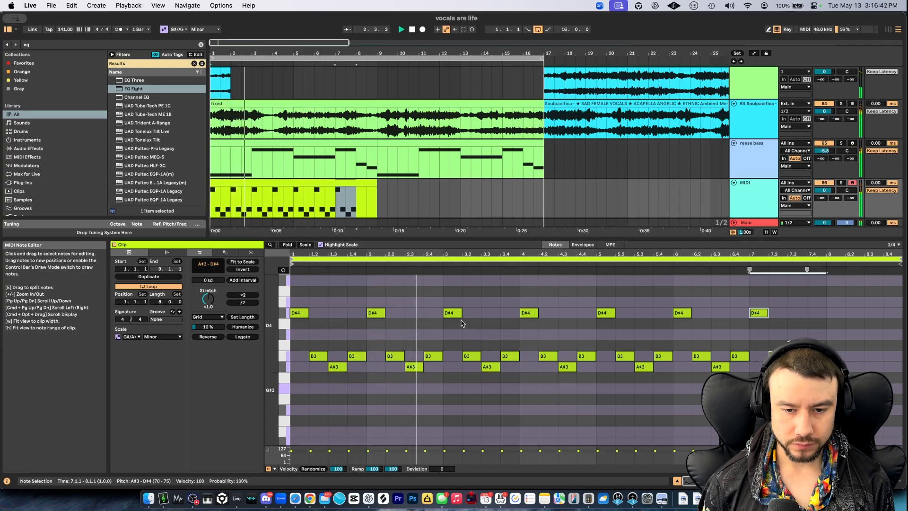
Raise the D#4 notes at the start of bars 5 and 6 to E4
scroll(568, 345, "up", 2)
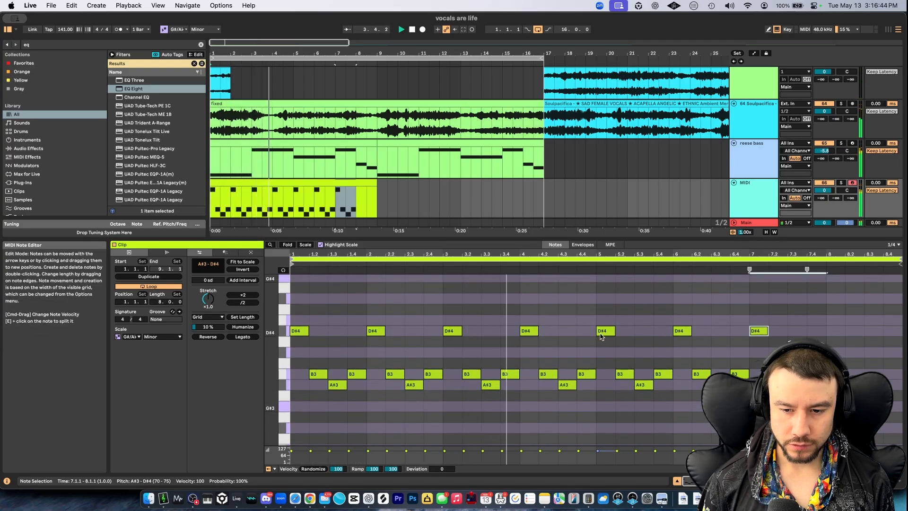
left_click_drag(601, 331, 602, 320)
left_click(681, 331)
left_click_drag(682, 332, 682, 321)
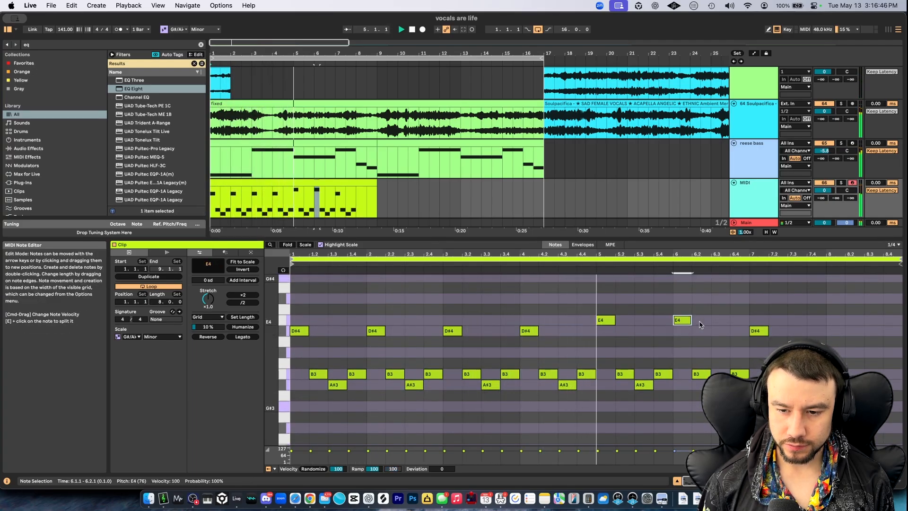
Try raising the D#4 note at the start of bar 7 to E4, and return it to D#4
left_click_drag(757, 332, 759, 325)
scroll(596, 360, "down", 1)
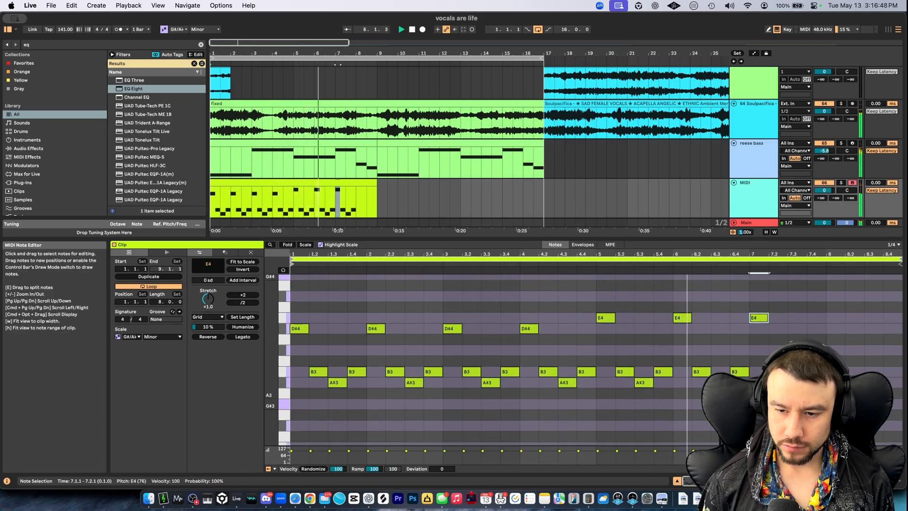
key("Down")
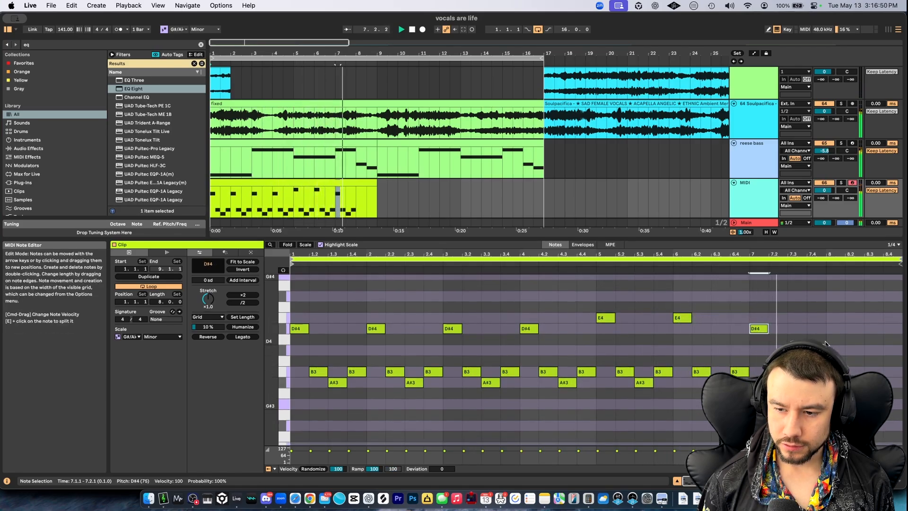
Duplicate the bar 7 bell pattern into bar 8 and lower the first note of the copy to C#4
key("space")
left_click_drag(813, 393, 745, 318)
key("super+d")
left_click(810, 327)
left_click(838, 329)
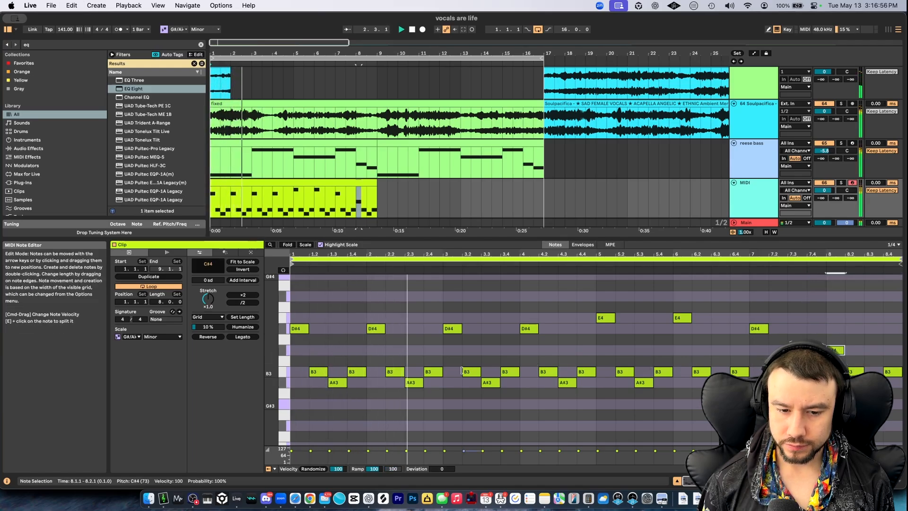
scroll(473, 369, "up", 2)
scroll(462, 370, "down", 1)
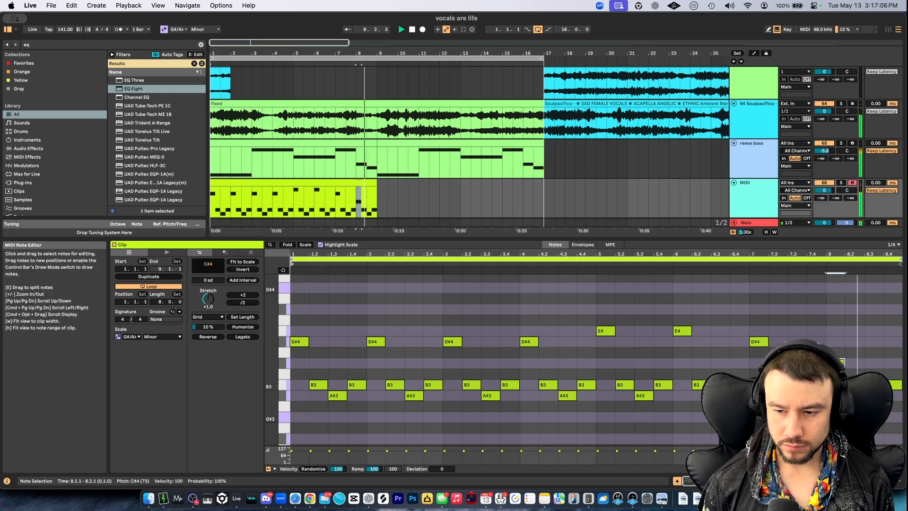
Duplicate the eight-bar bell clip so it fills bars 9 to 16, and show the bell track's devices
left_click(336, 183)
key("super+d")
key("space")
left_click(746, 197)
double_click(747, 197)
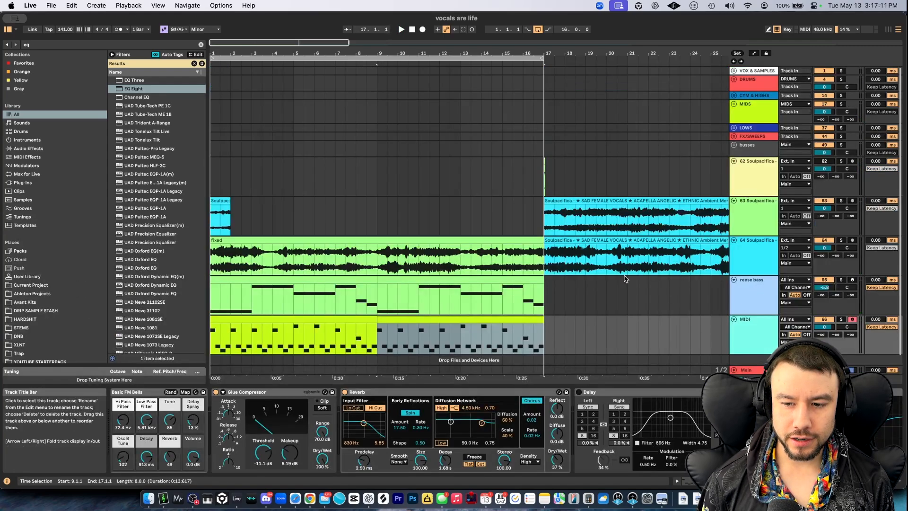
Insert a new MIDI track below the bells, load Omnisphere on it and dismiss the splash screen
scroll(492, 307, "down", 1)
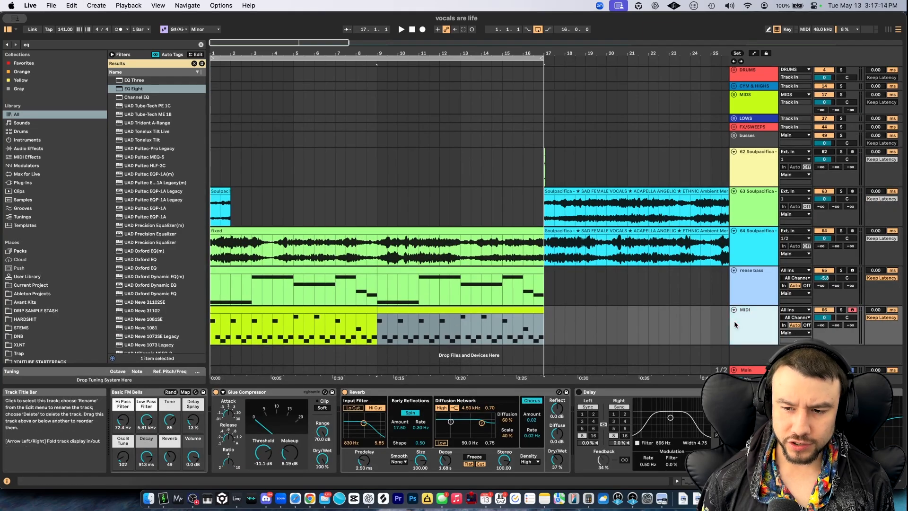
key("super+shift+t")
key("super+f")
type("omni")
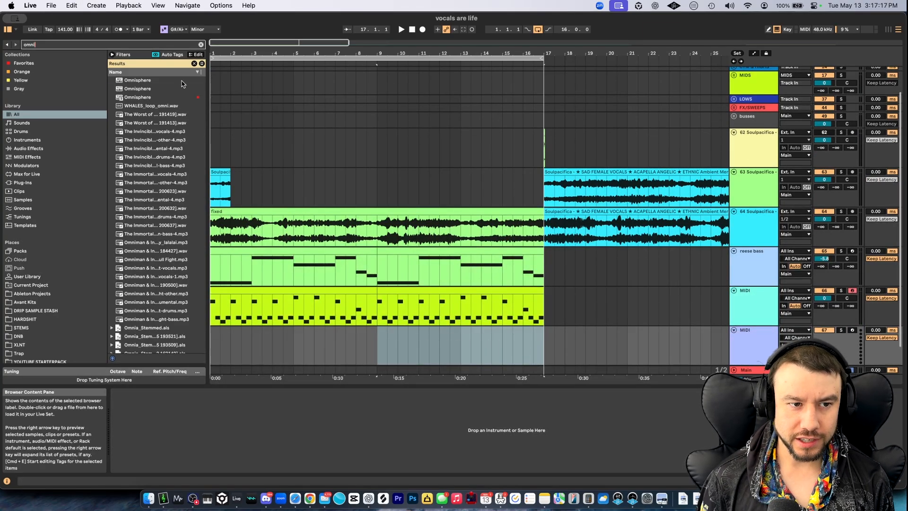
key("Down")
key("Down")
key("Down")
key("Return")
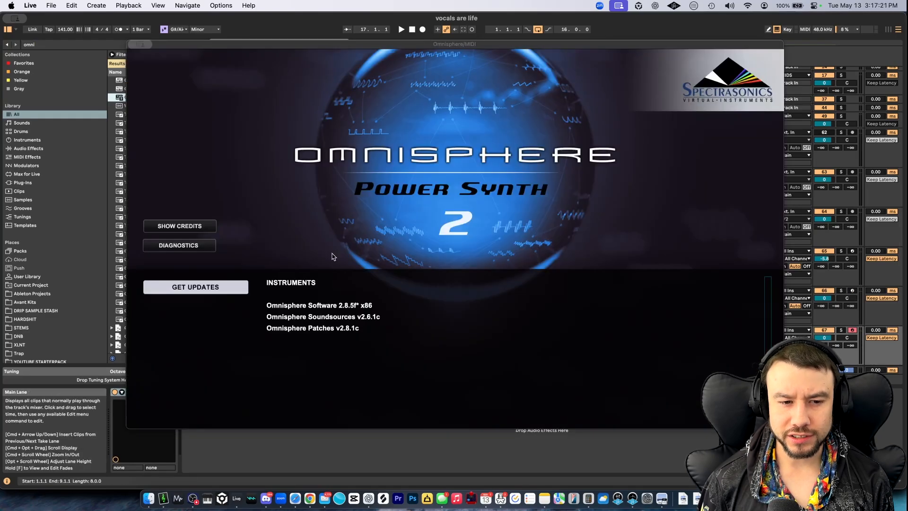
left_click(334, 257)
Filter the Omnisphere patches to the Synth Poly category and audition Epic Proportions and Flamoboyant Tranceboy
scroll(173, 230, "down", 4)
left_click(174, 262)
scroll(199, 336, "down", 5)
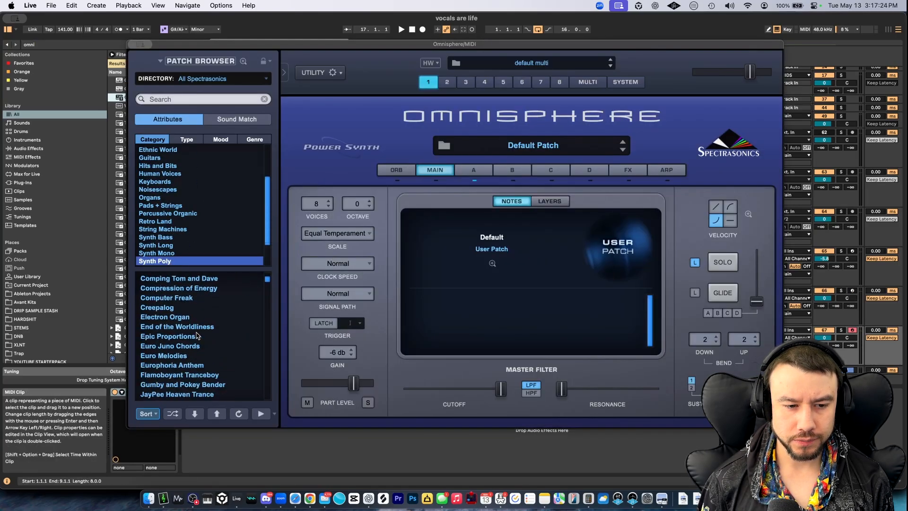
left_click(199, 336)
left_click(211, 375)
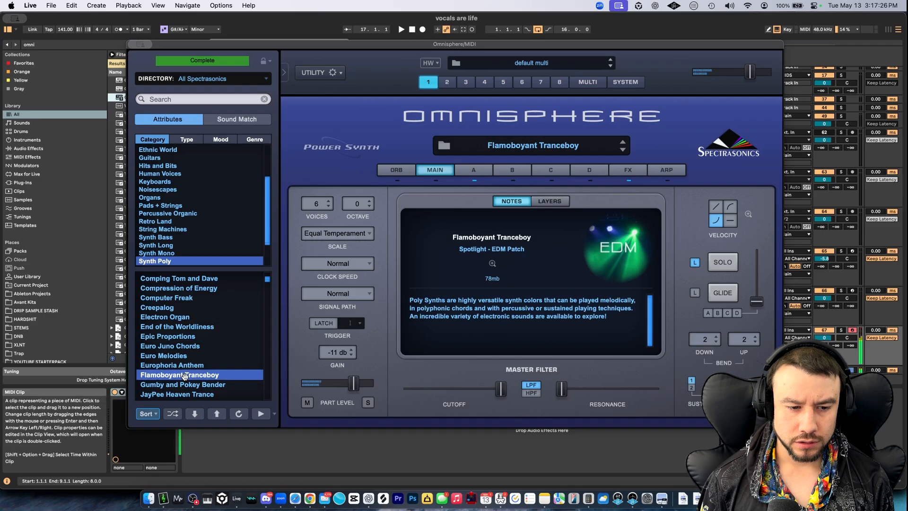
Audition further Synth Poly patches from Jupiter Accentuator on, load Memorymoog Swellee and close the Omnisphere window
scroll(202, 288, "down", 5)
left_click(165, 308)
key("Down")
key("Down")
key("Down")
key("Down")
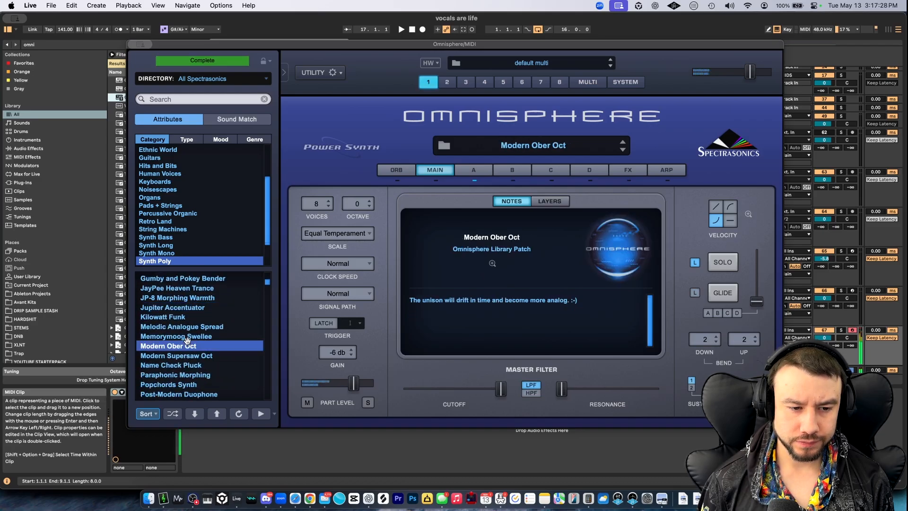
left_click(168, 335)
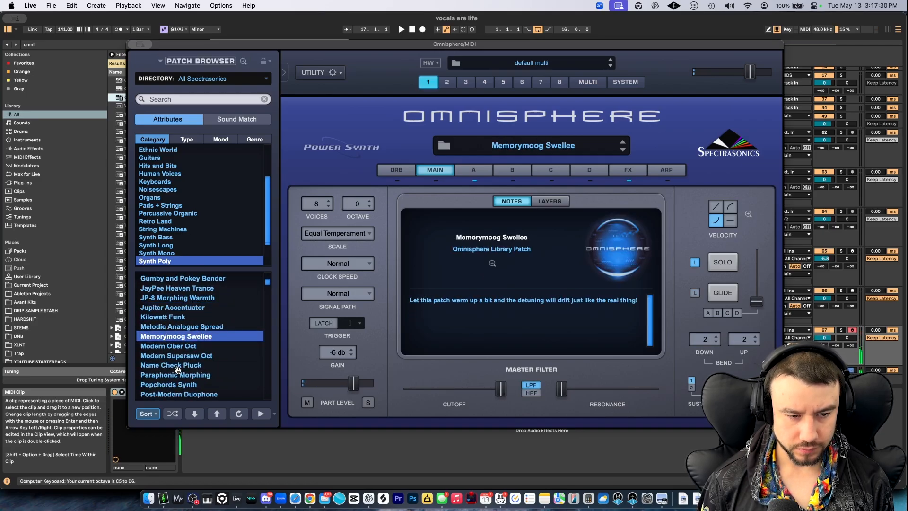
left_click(141, 44)
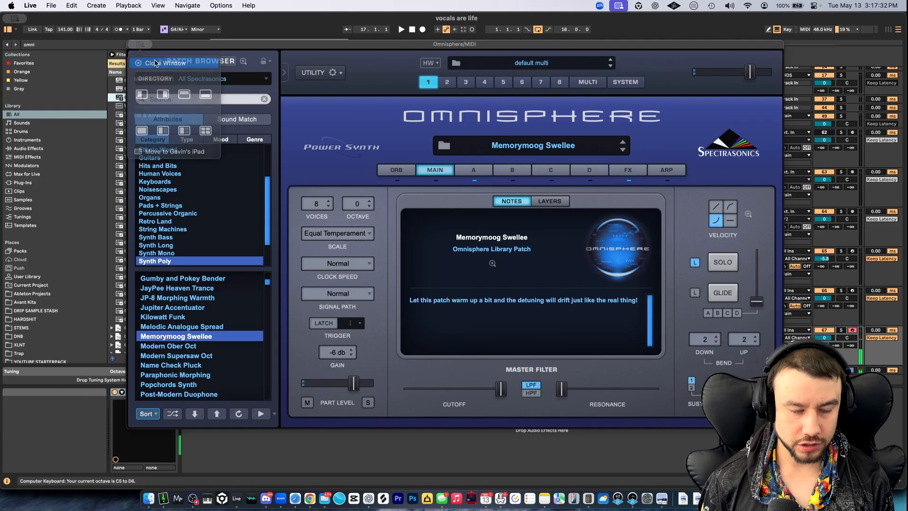
left_click(155, 62)
Add a Glue Compressor after Omnisphere with the threshold at about -14.9 dB and raised makeup gain
key("super+f")
type("glue")
key("Down")
key("Return")
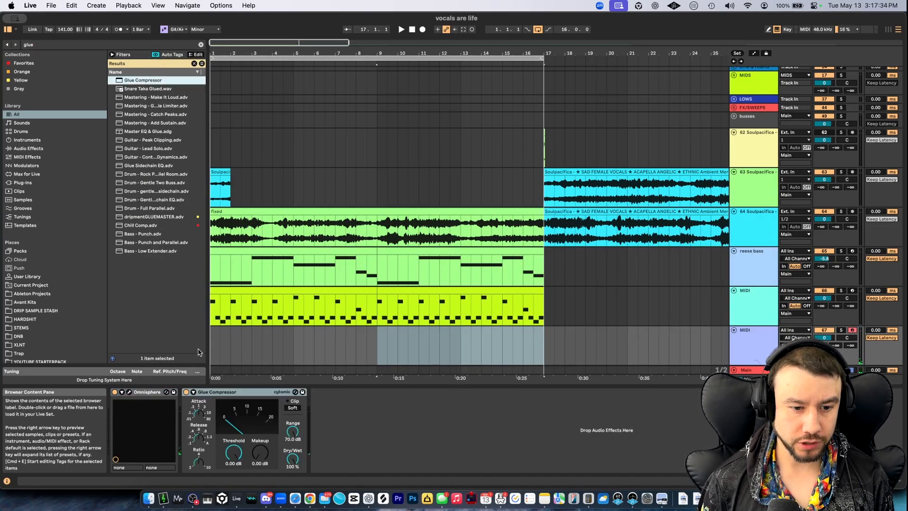
left_click_drag(232, 443, 233, 468)
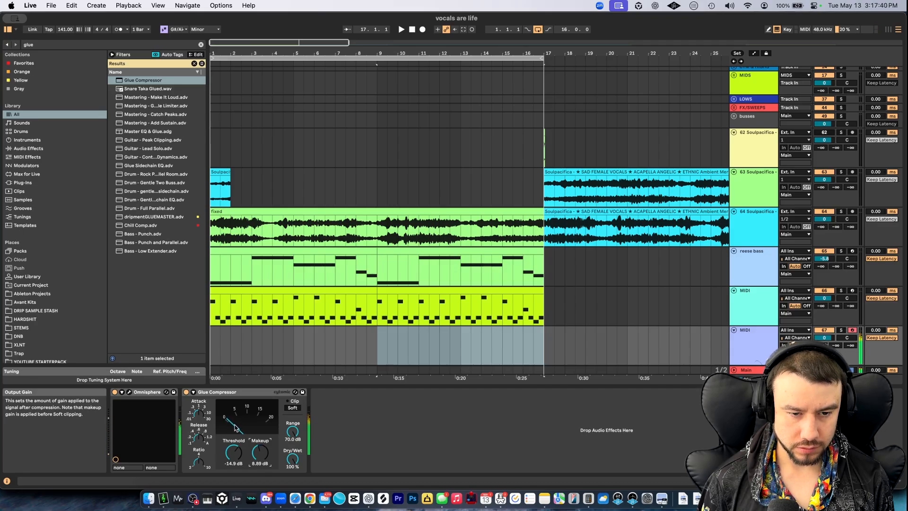
Create an eight-bar MIDI clip on the Omnisphere track with a G#3 note held from bar 1 to just past bar 2
scroll(329, 306, "down", 2)
double_click(377, 322)
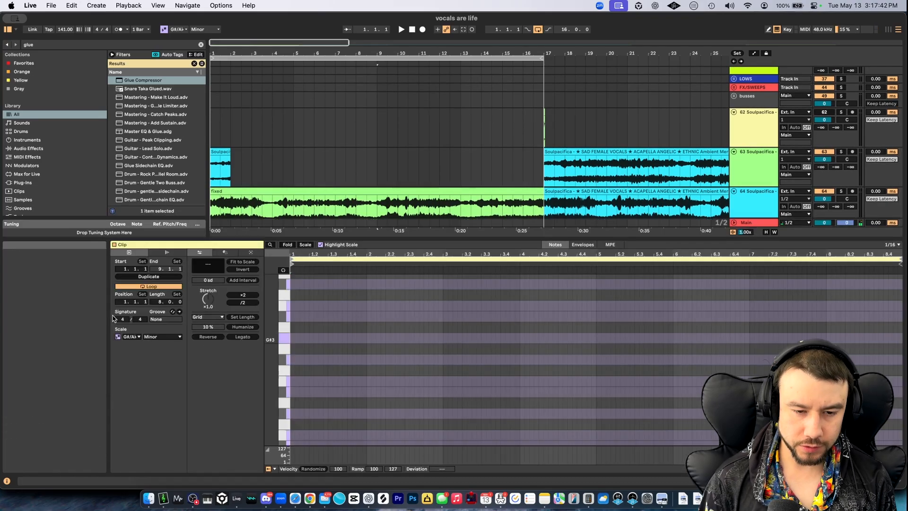
double_click(293, 339)
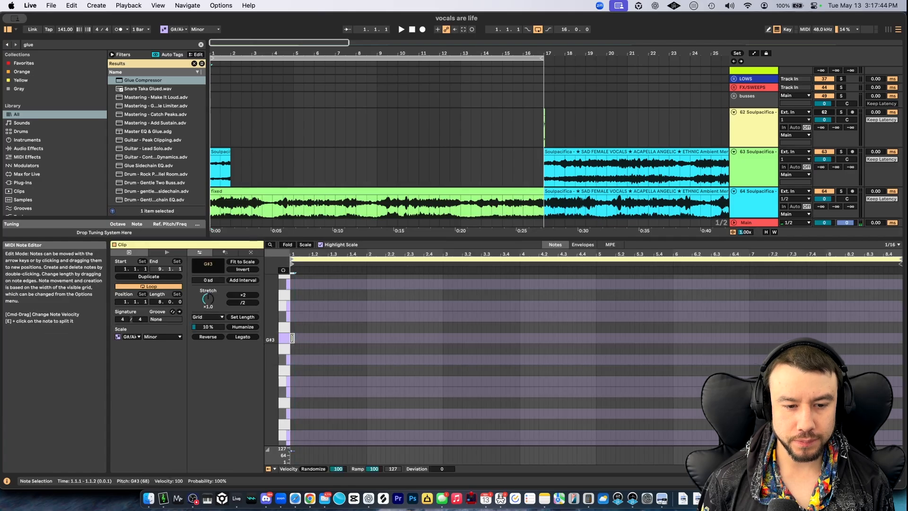
left_click_drag(352, 339, 376, 338)
key("space")
scroll(359, 299, "up", 2)
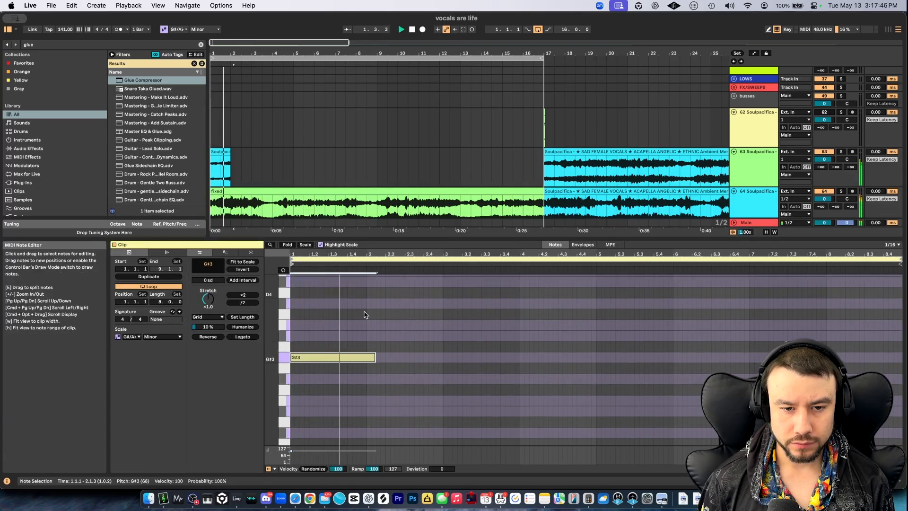
Add a one-bar A#3 note at bar 4 and lower the Omnisphere track's volume to about -4.7 dB
scroll(288, 167, "down", 8)
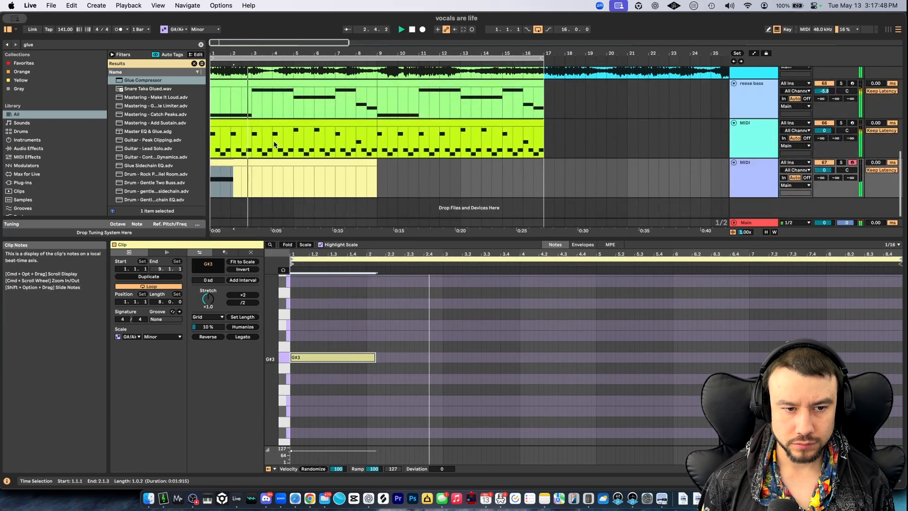
double_click(522, 336)
left_click_drag(523, 335, 596, 335)
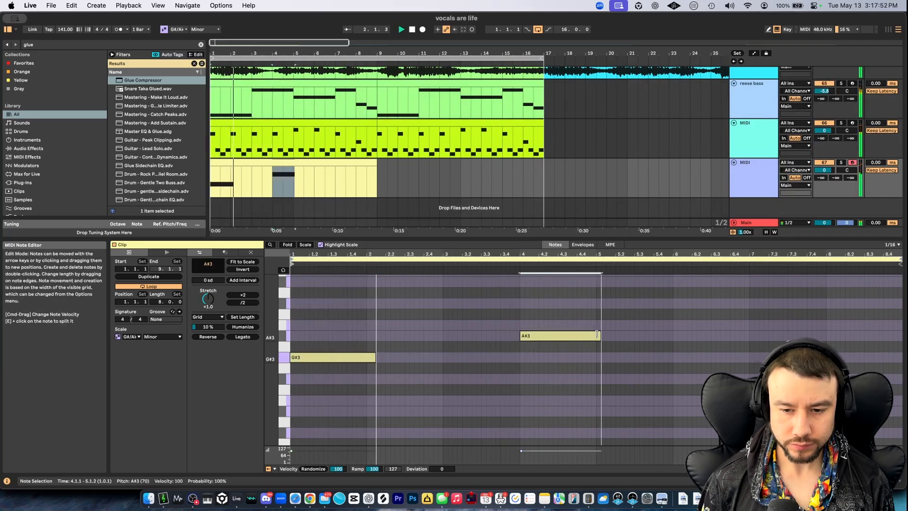
left_click_drag(824, 170, 824, 178)
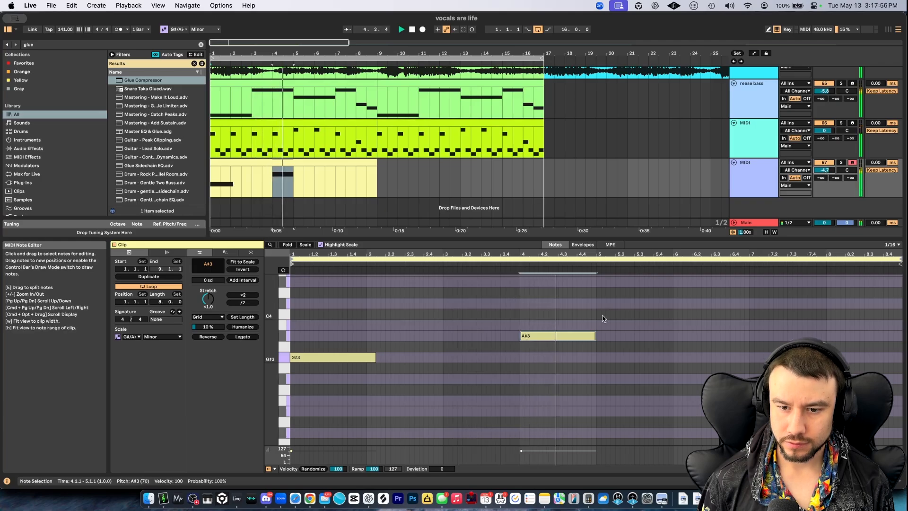
Duplicate the bar 4 A#3 note into bar 5 and raise the copy to B3
key("space")
left_click_drag(599, 346, 559, 311)
key("super+d")
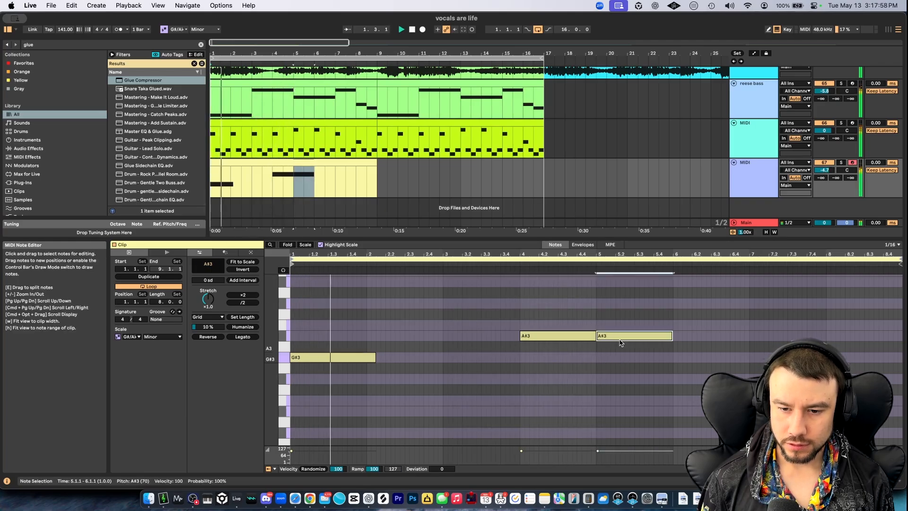
left_click_drag(621, 337, 621, 330)
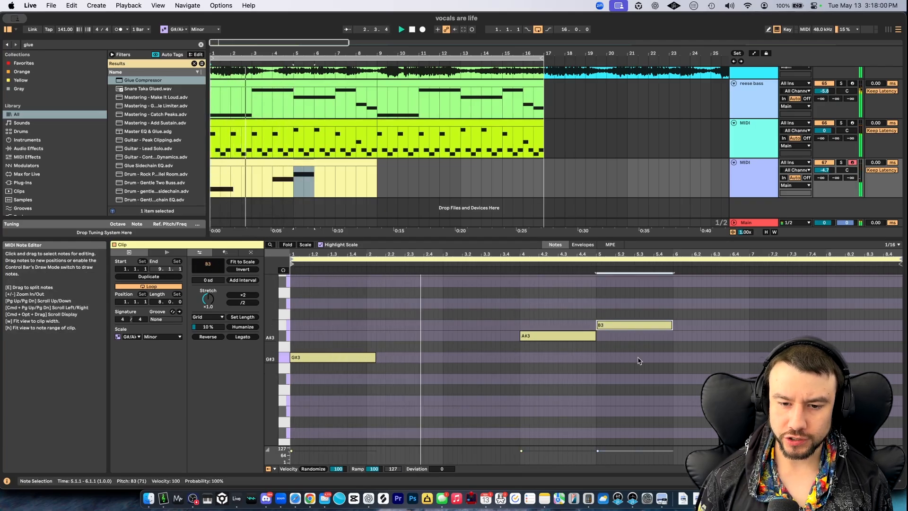
scroll(629, 379, "up", 1)
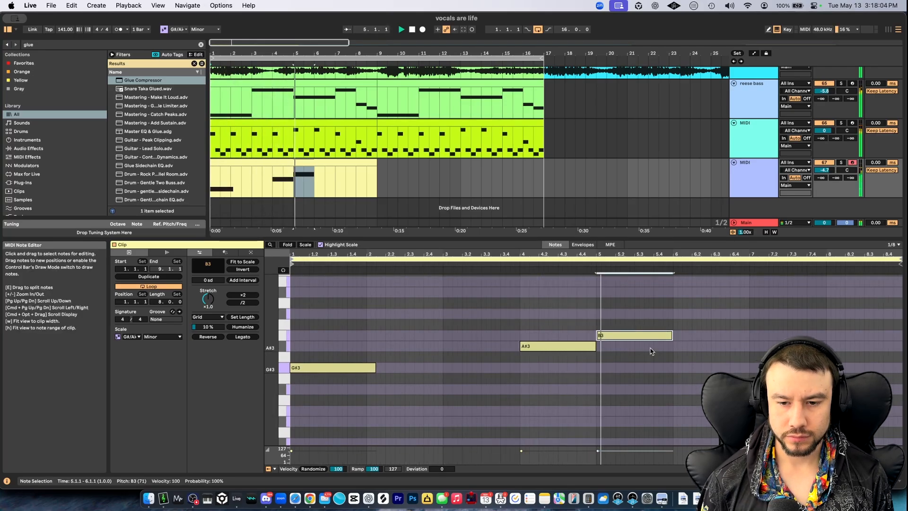
Widen the note grid to one bar and add a one-bar A#3 note at bar 7
key("super+2")
key("super+2")
key("super+2")
key("super+2")
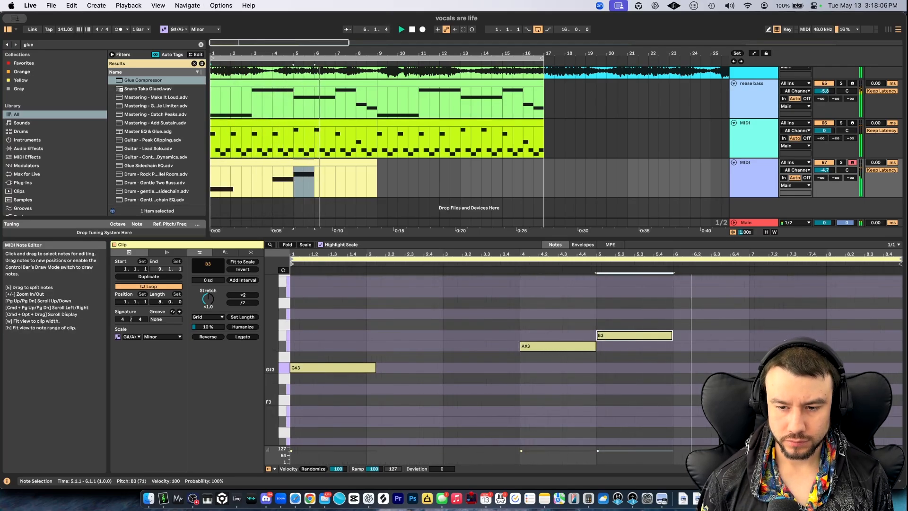
double_click(764, 345)
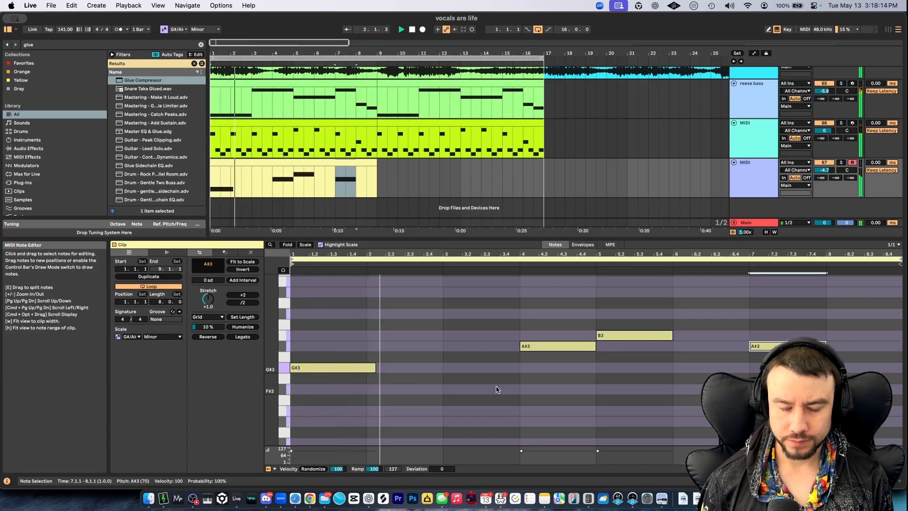
scroll(497, 389, "up", 1)
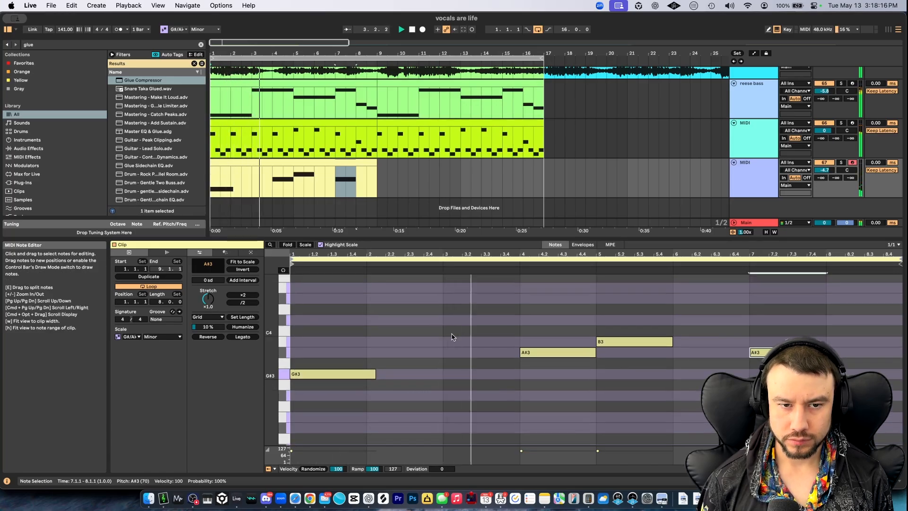
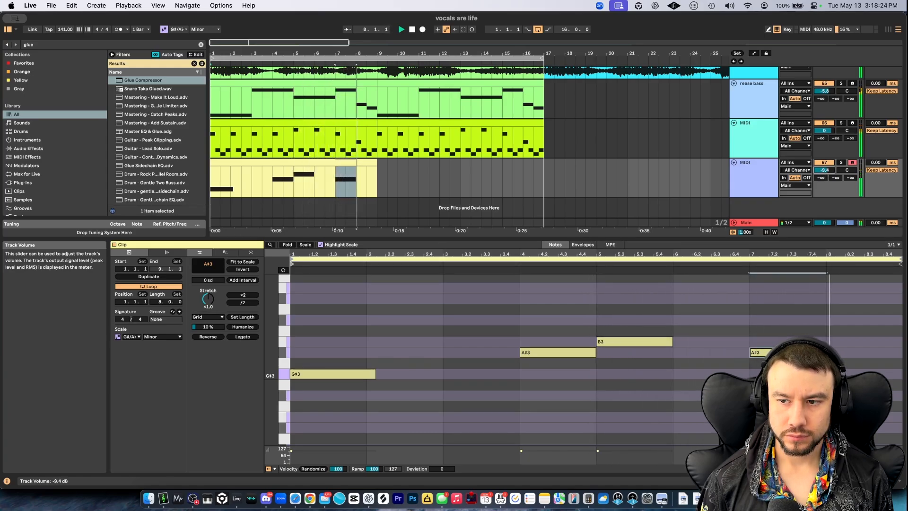
Add a Delay after the Glue Compressor on the Omnisphere track and start playback
left_click(760, 171)
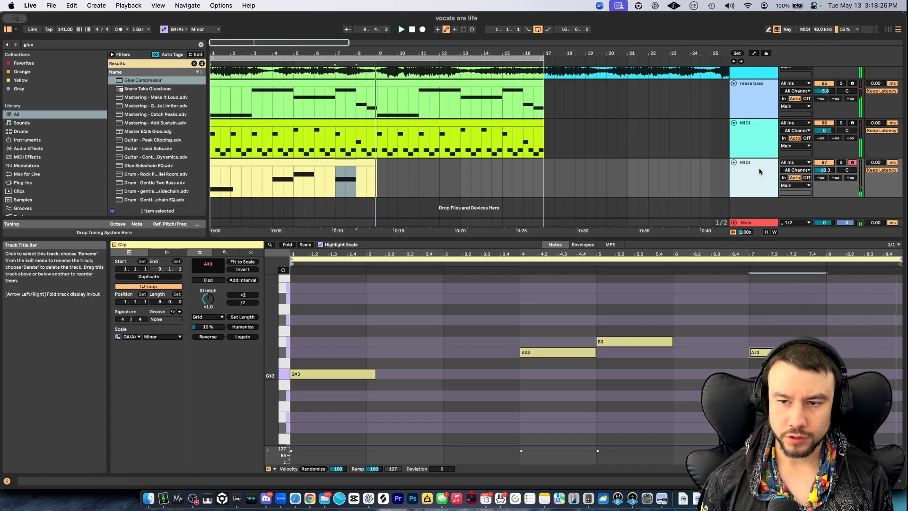
key("super+f")
type("delay")
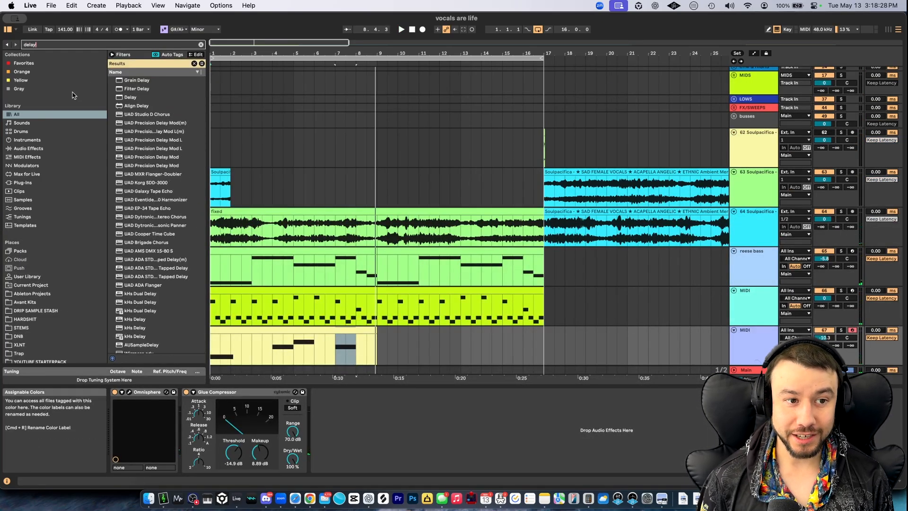
left_click_drag(130, 97, 363, 447)
key("space")
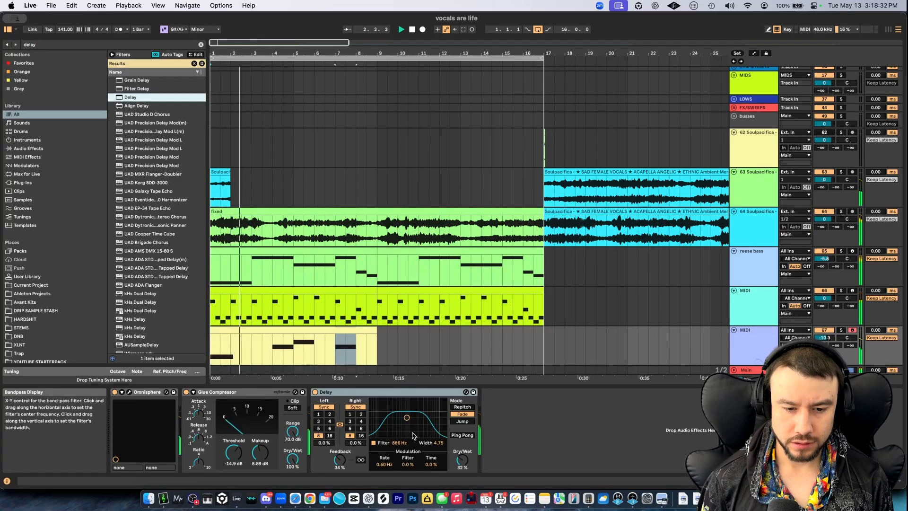
Set the Delay to 30% dry/wet and 47% feedback, and lower the Omnisphere track's volume to about -11.3 dB
left_click_drag(462, 460, 462, 455)
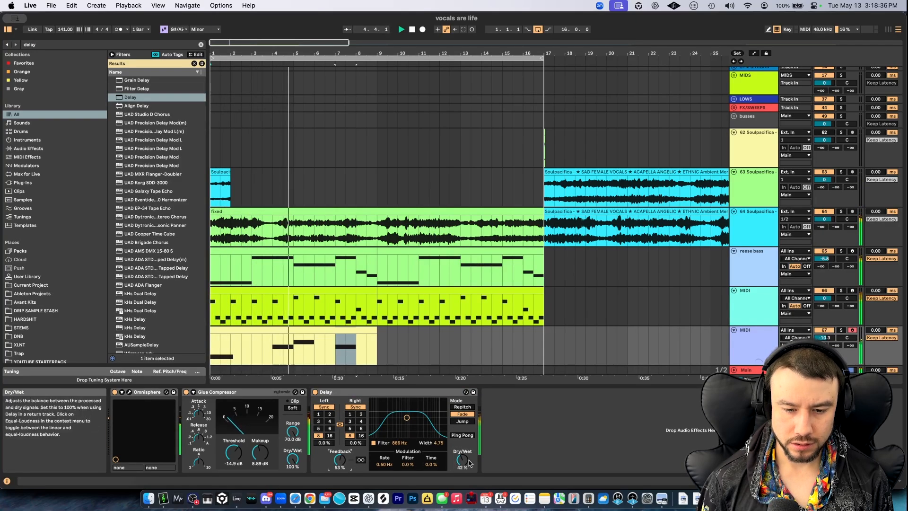
left_click_drag(462, 459, 462, 464)
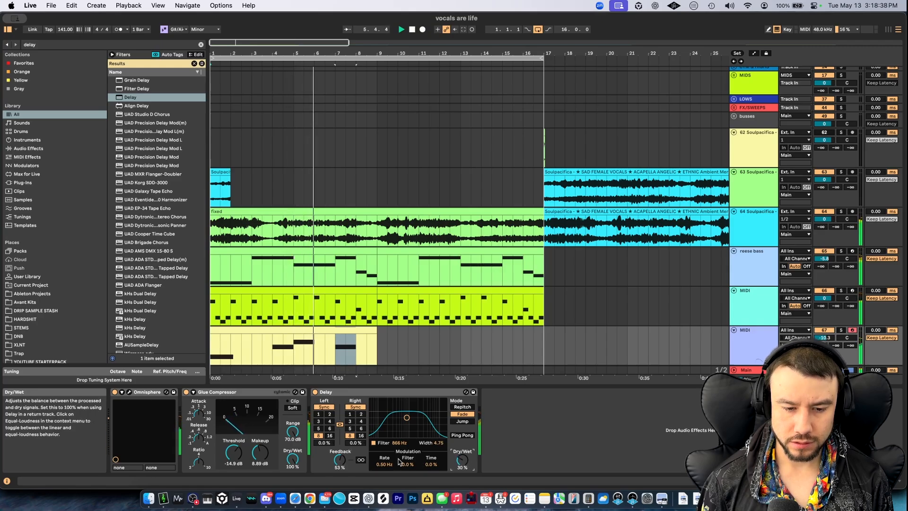
scroll(623, 278, "down", 2)
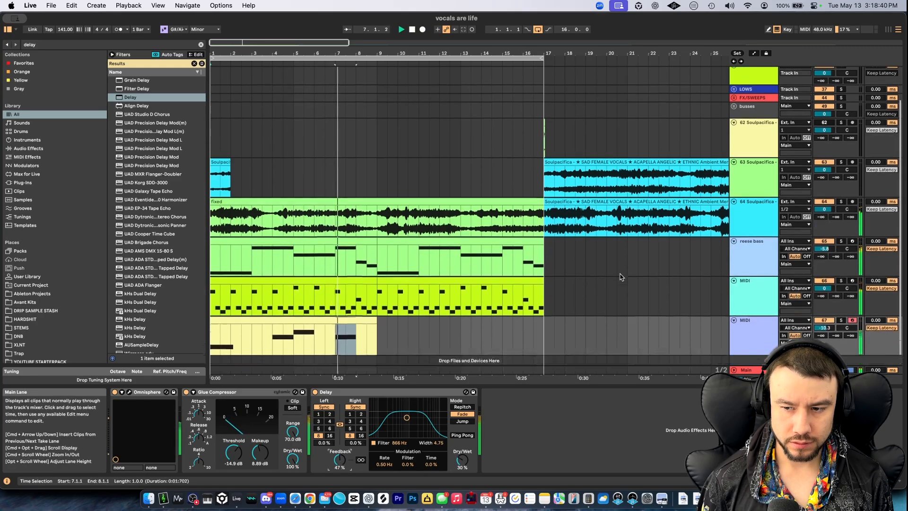
left_click_drag(825, 317, 824, 321)
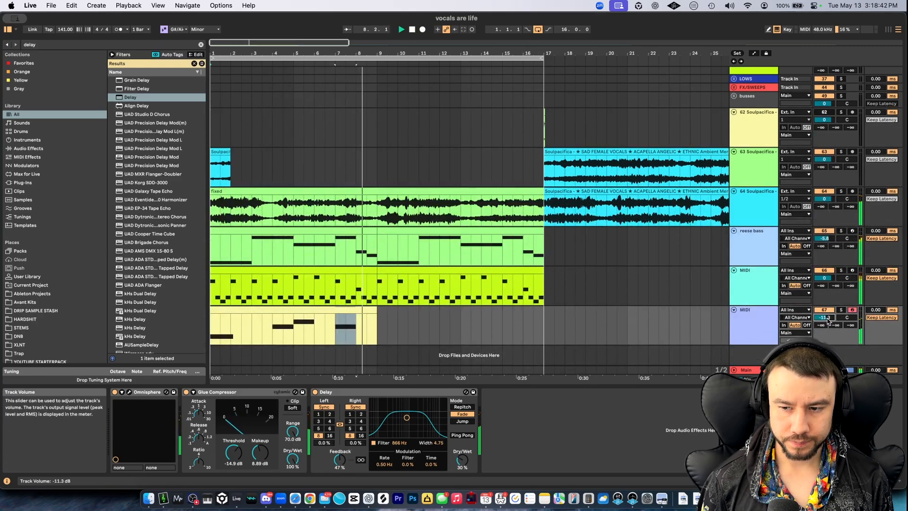
Solo the FM bell track, audition its first clip and lower the track's volume to -3.9 dB
left_click(841, 271)
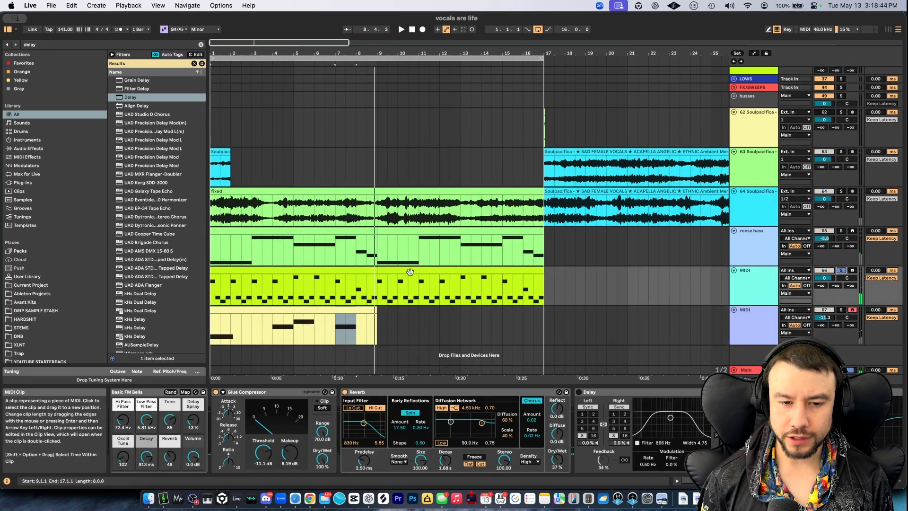
left_click(360, 271)
key("space")
key("space")
left_click(825, 277)
left_click_drag(824, 277, 824, 278)
Try to add an Auto Filter to the FM bell track
key("super+f")
type("auto")
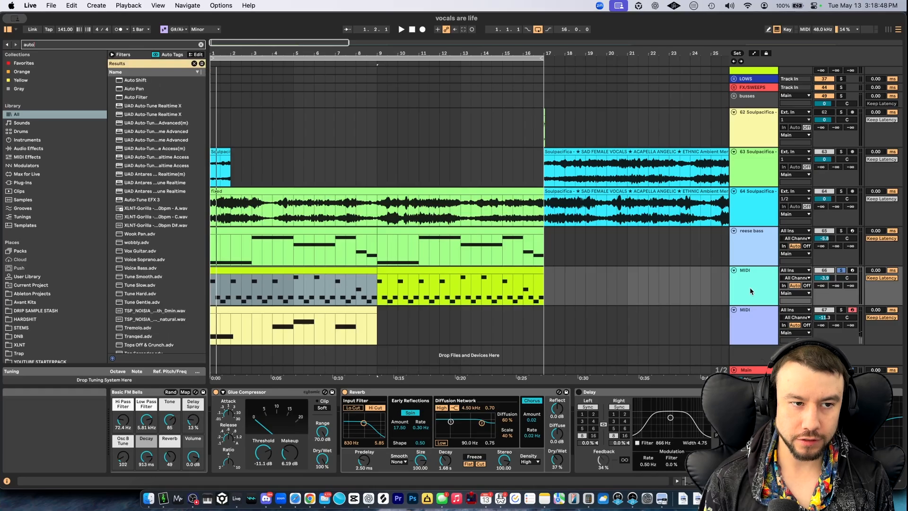
key("Down")
key("Down")
key("Down")
key("Return")
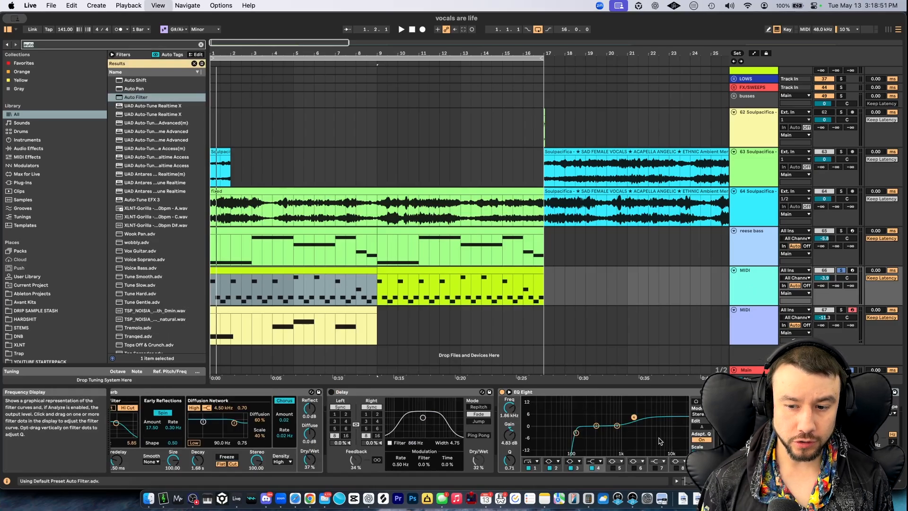
key("Tab")
key("Tab")
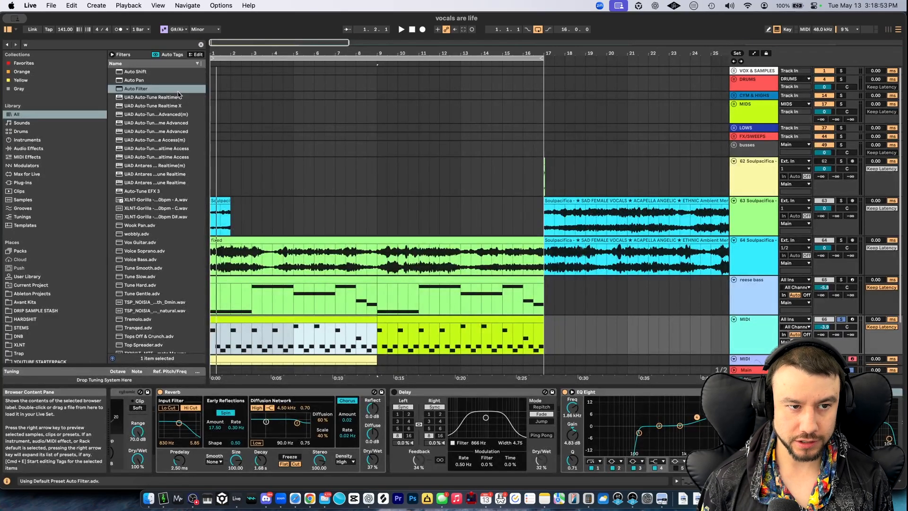
Add a second EQ Eight at the end of the FM bell chain with band 1 as a low-pass, and show the automation lanes
key("super+f")
type("eq")
double_click(138, 89)
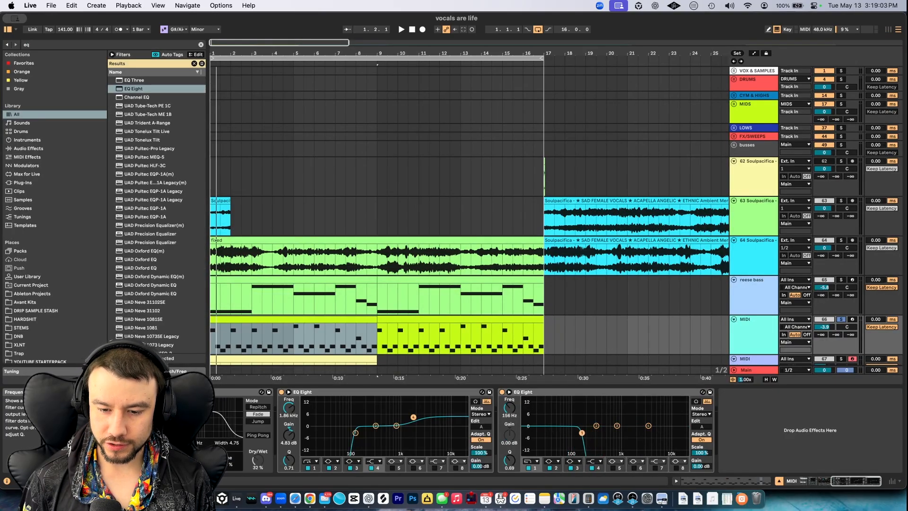
key("a")
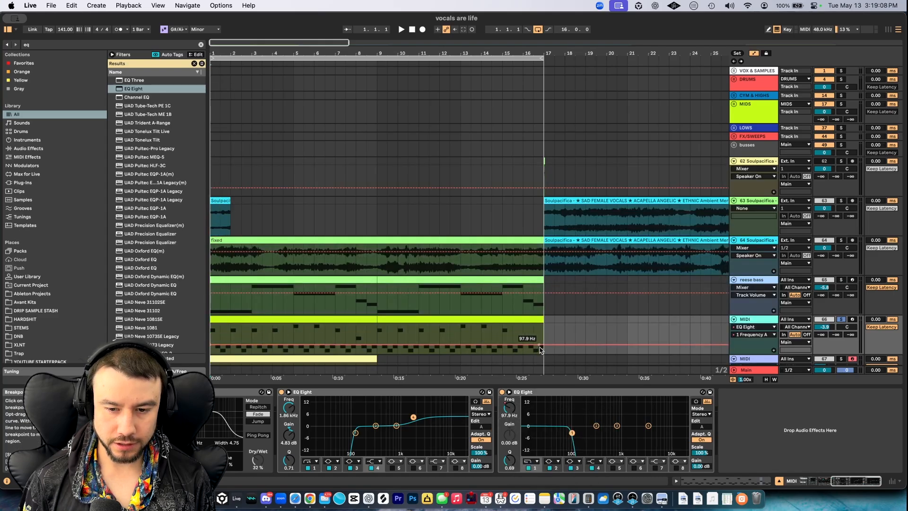
Automate the new EQ Eight's band 1 frequency to rise from about 690 Hz at bar 1 until bar 17, auditioning the sweep
left_click_drag(545, 347, 544, 340)
left_click_drag(543, 335, 544, 328)
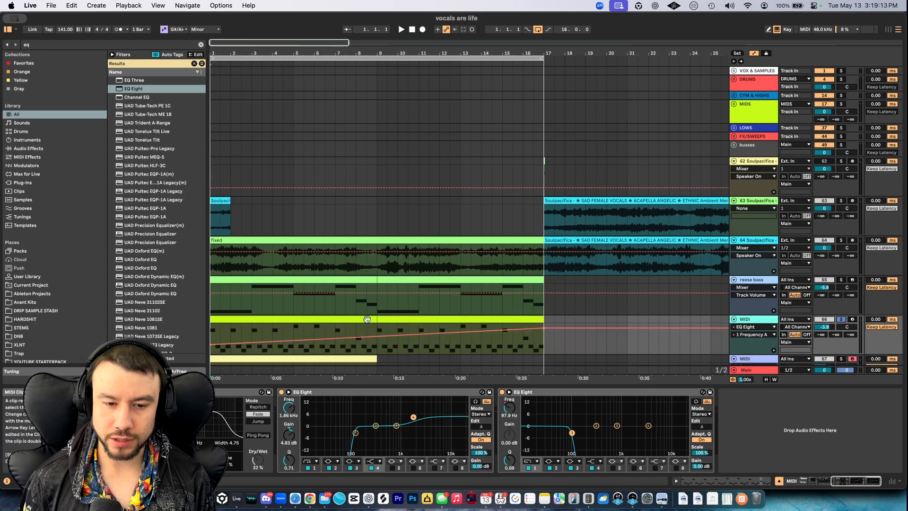
left_click_drag(367, 322, 221, 354)
key("space")
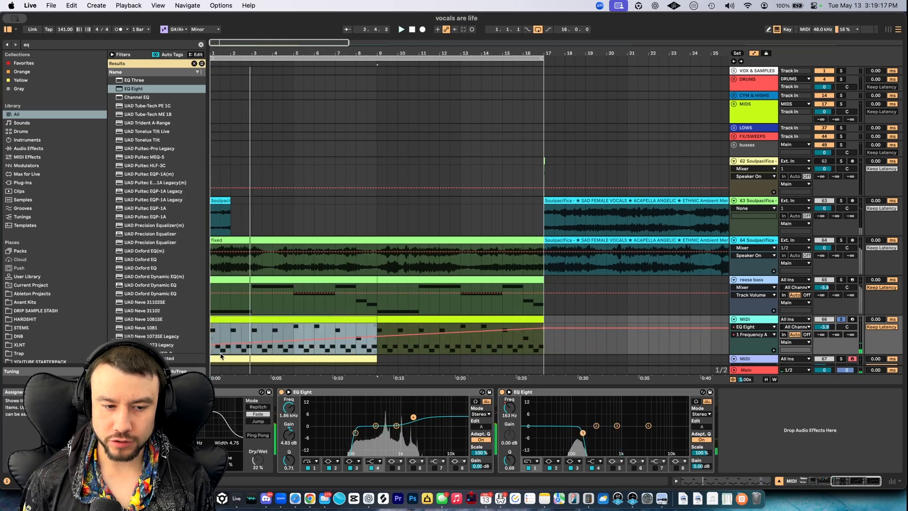
left_click_drag(211, 342, 212, 336)
key("space")
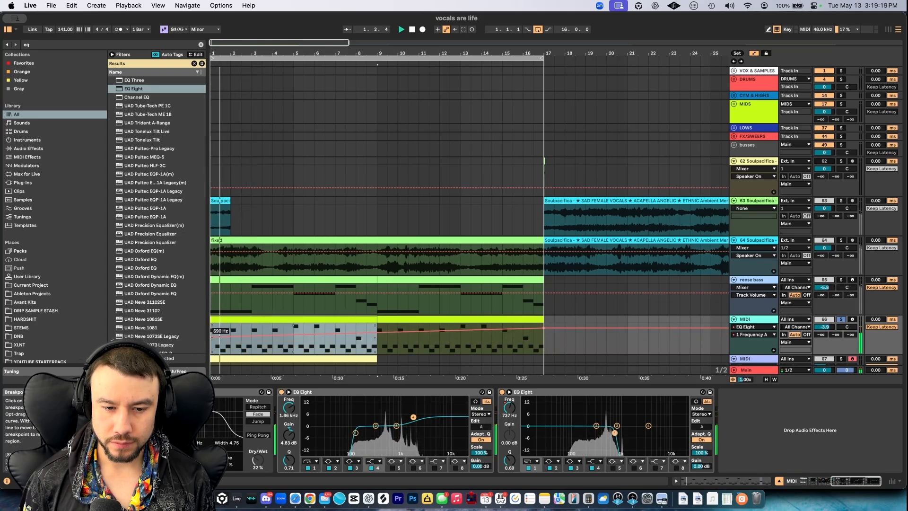
Unsolo the FM bell track and play the arrangement to hear the filter sweep with the other layers
scroll(518, 315, "down", 6)
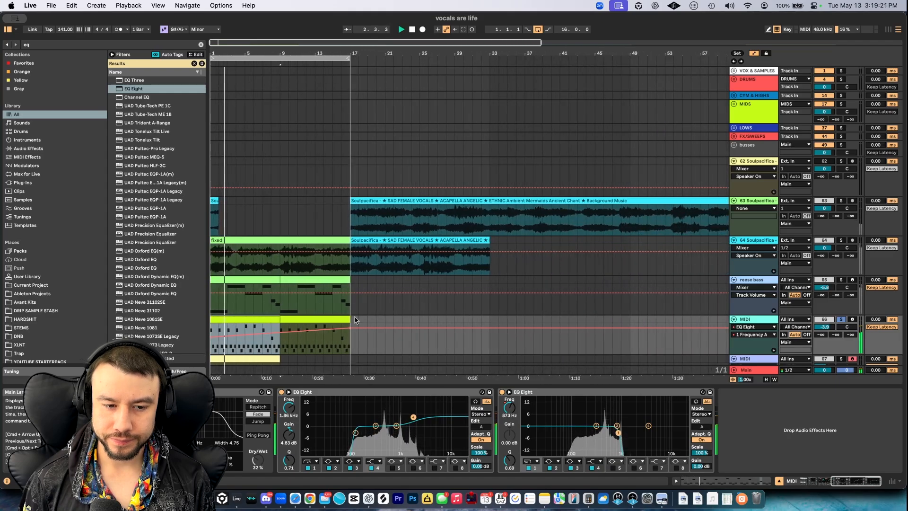
scroll(568, 304, "down", 1)
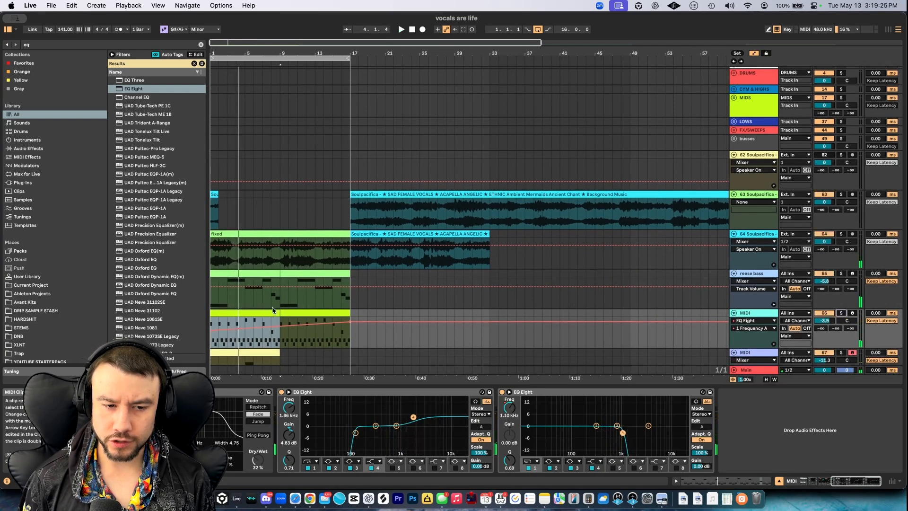
key("space")
scroll(252, 314, "down", 3)
scroll(251, 314, "up", 3)
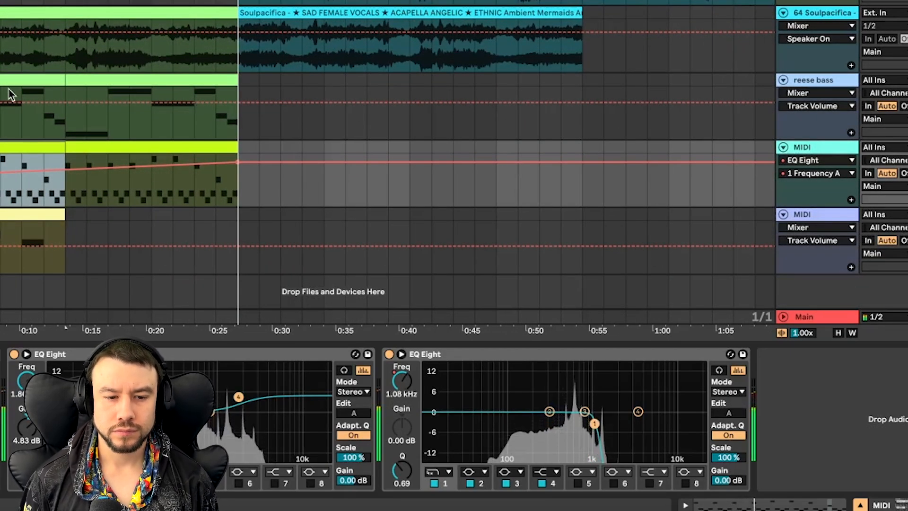
key("plus")
key("plus")
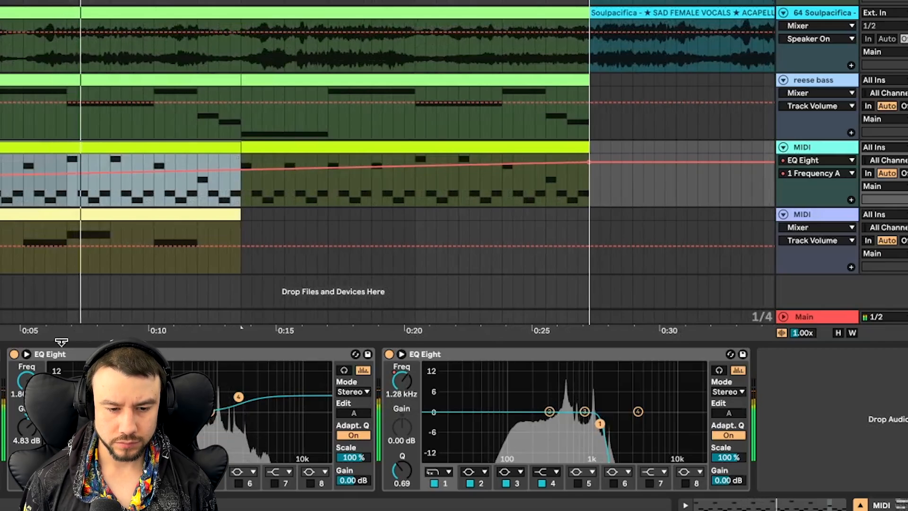
Lower the Omnisphere track's volume to -13.4 dB and hide the device view and the browser
key("super+alt+l")
key("minus")
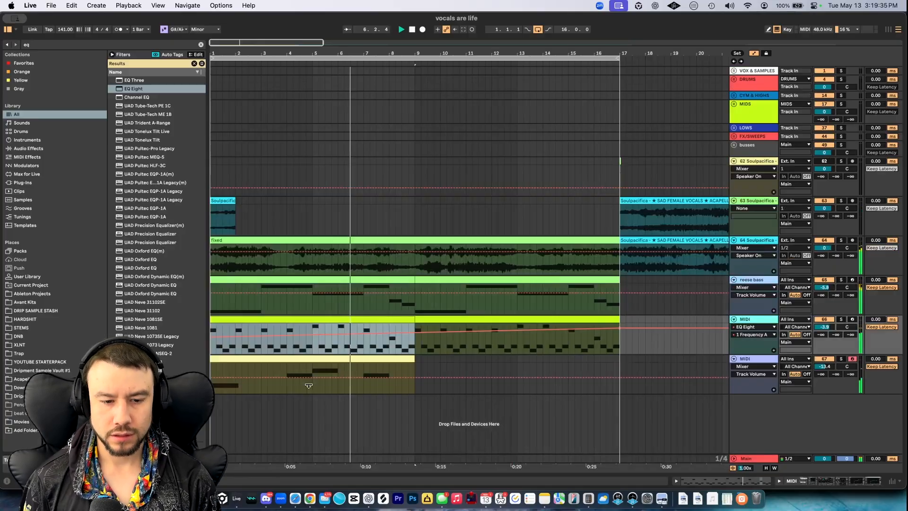
scroll(308, 389, "down", 2)
scroll(296, 396, "up", 1)
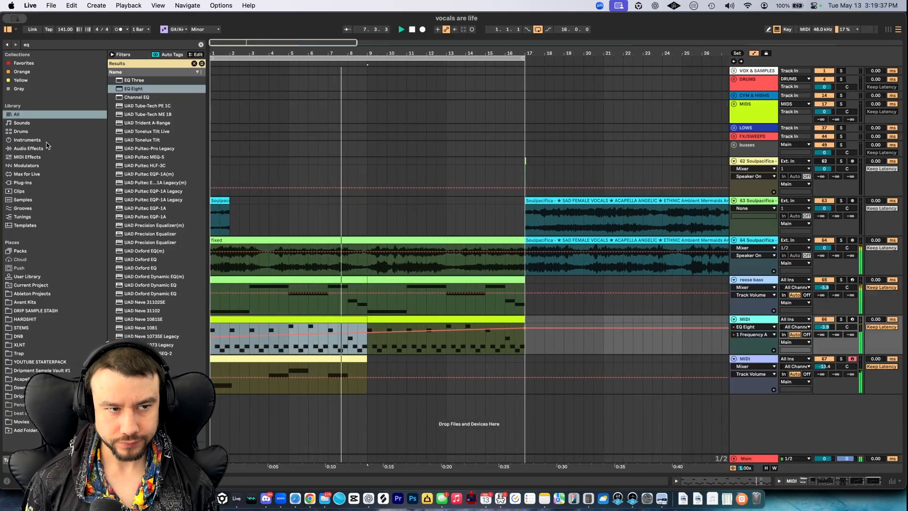
left_click(8, 29)
Duplicate the Omnisphere clip into bars 9 to 16 and transpose all notes of the copy down one octave
key("plus")
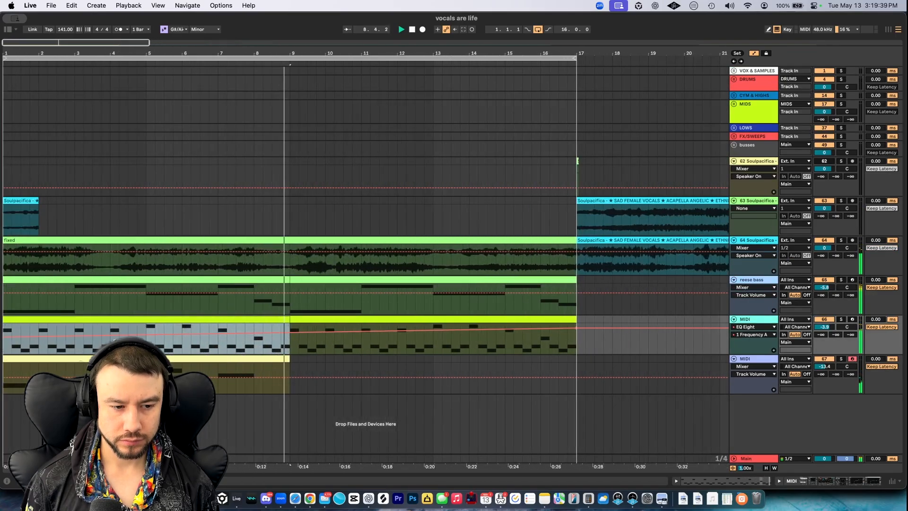
scroll(156, 360, "down", 5)
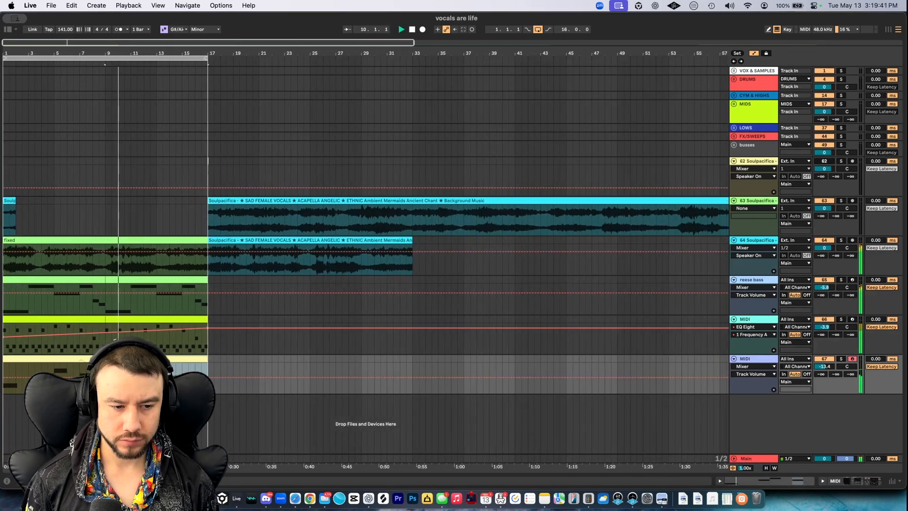
double_click(156, 359)
left_click(400, 375)
key("super+a")
key("shift+Down")
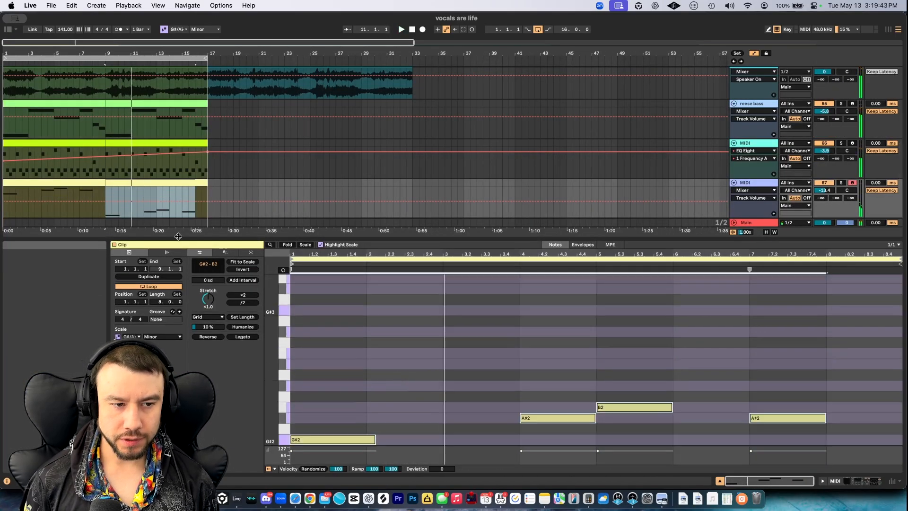
scroll(147, 192, "down", 1)
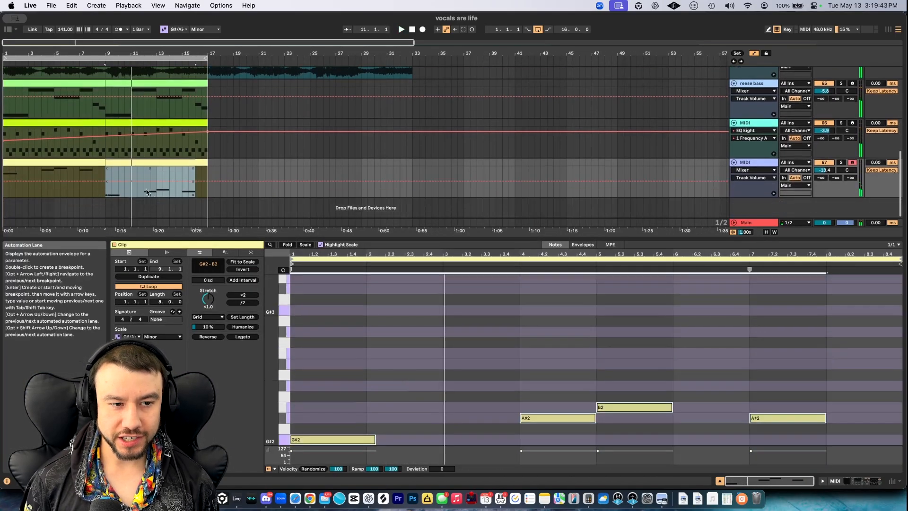
Play back the yellow MIDI clips on the last track, first from bar 9 and then from bar 1
left_click(465, 382)
scroll(463, 382, "down", 2)
left_click(129, 163)
key("space")
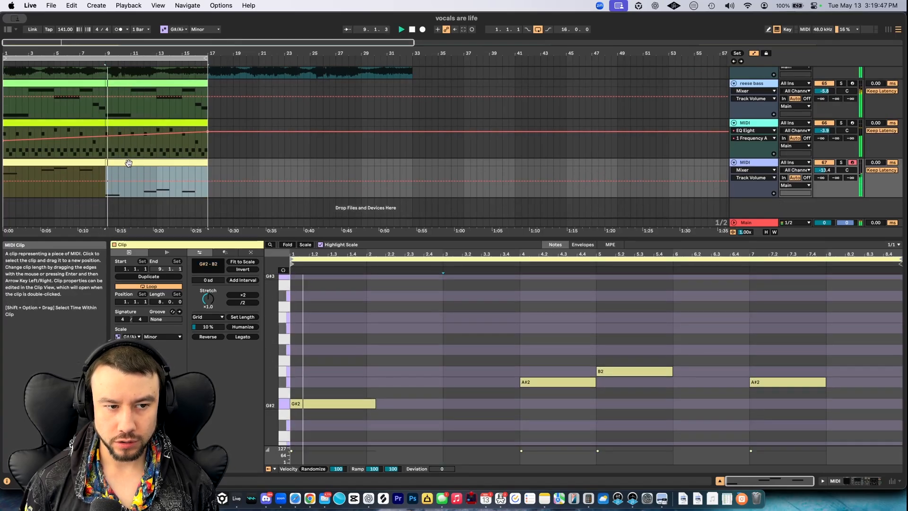
left_click(75, 162)
key("space")
key("space")
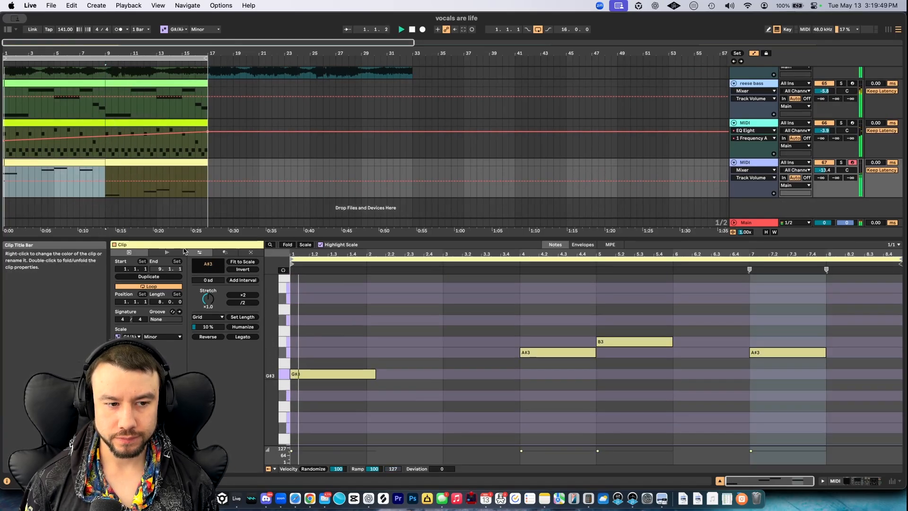
key("alt+super+l")
scroll(130, 239, "up", 2)
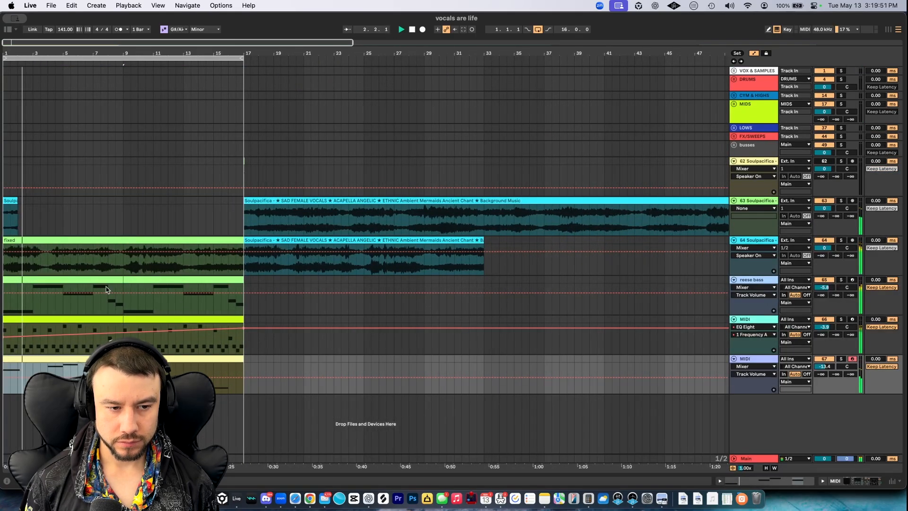
scroll(108, 289, "up", 4)
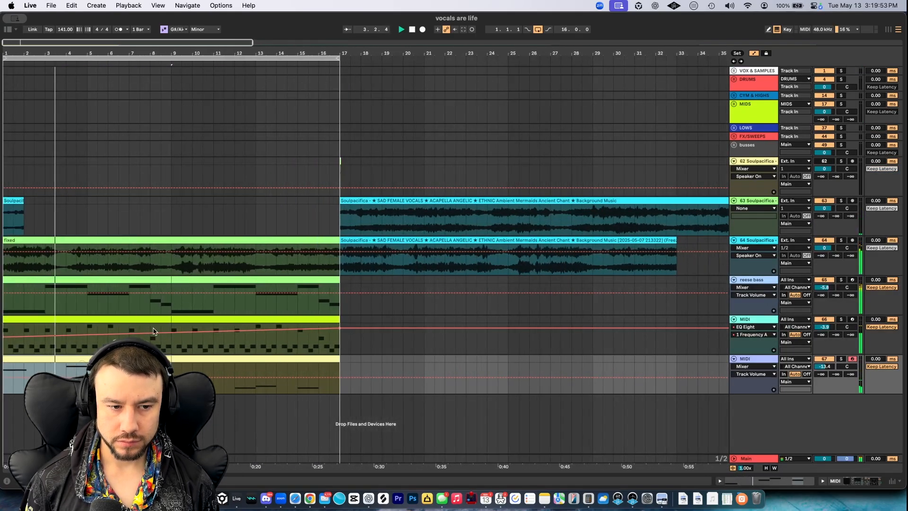
scroll(161, 335, "up", 1)
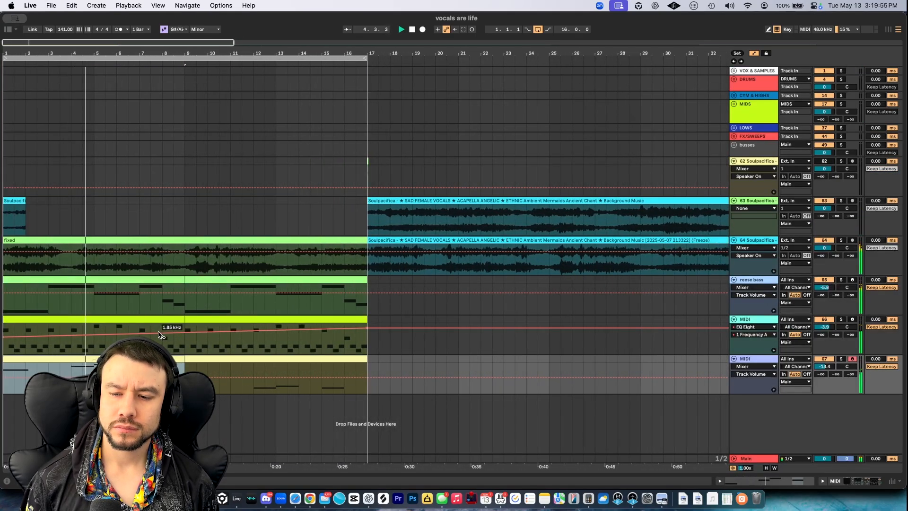
Lower the last MIDI track's volume to -15.7 dB and rename the track horn
scroll(161, 335, "down", 3)
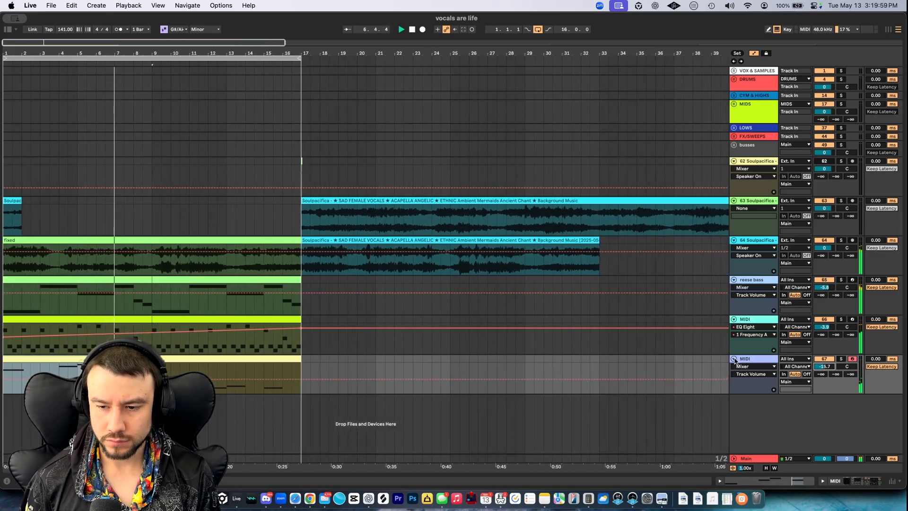
type("horn")
key("Return")
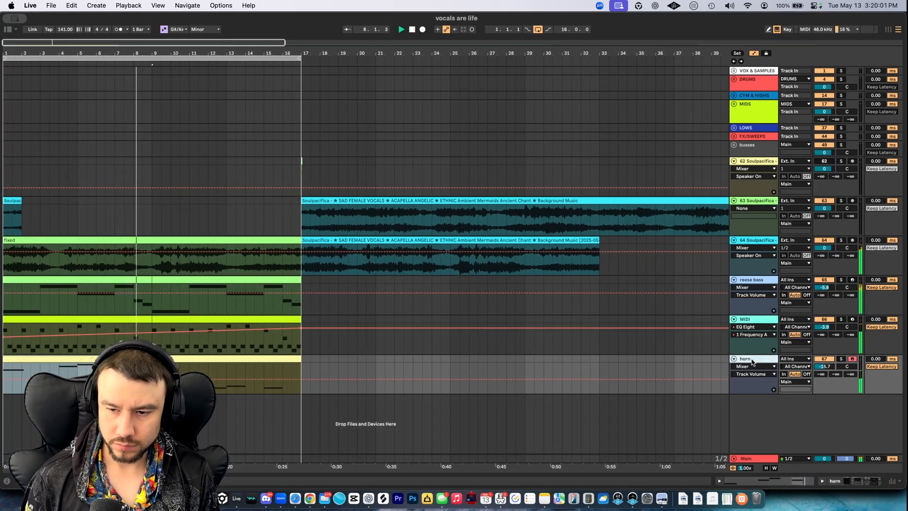
Rename the MIDI track above horn as arp, lower its volume to -6.9 dB, and stop playback
left_click(748, 319)
key("super+r")
type("arp")
key("Return")
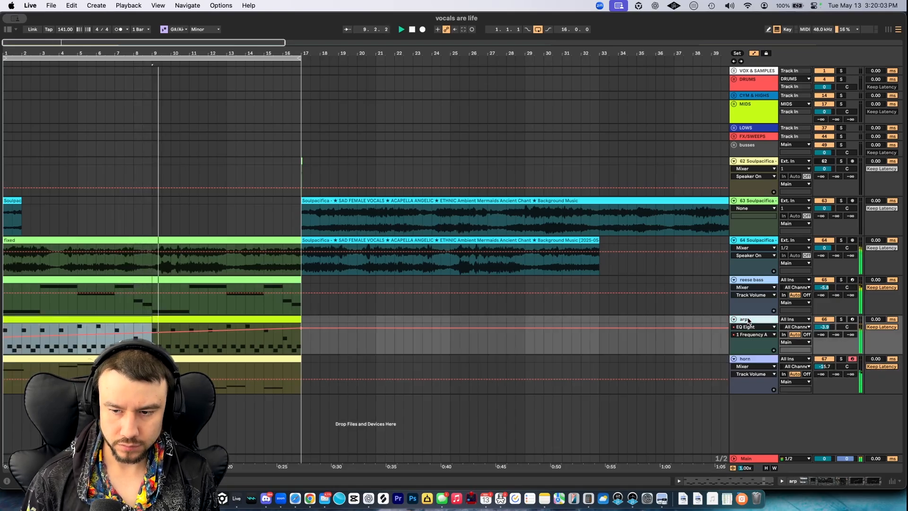
scroll(361, 307, "down", 1)
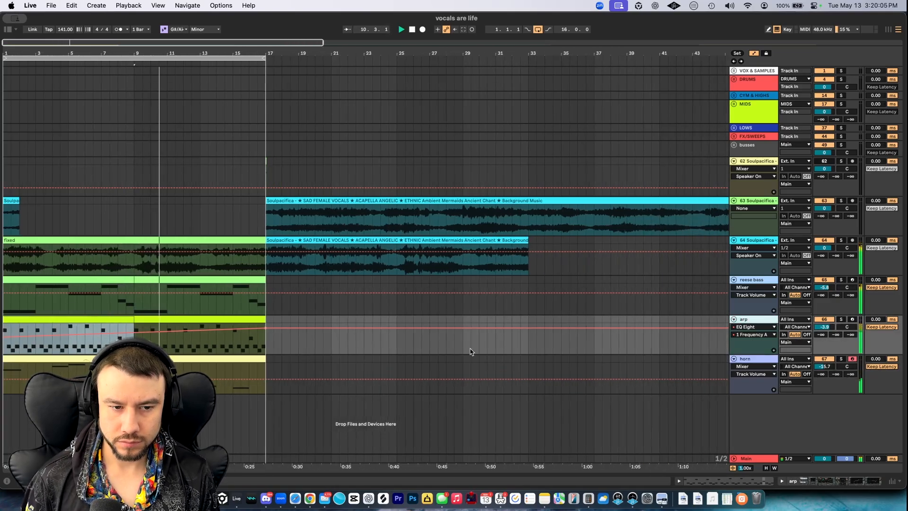
left_click_drag(825, 327, 825, 335)
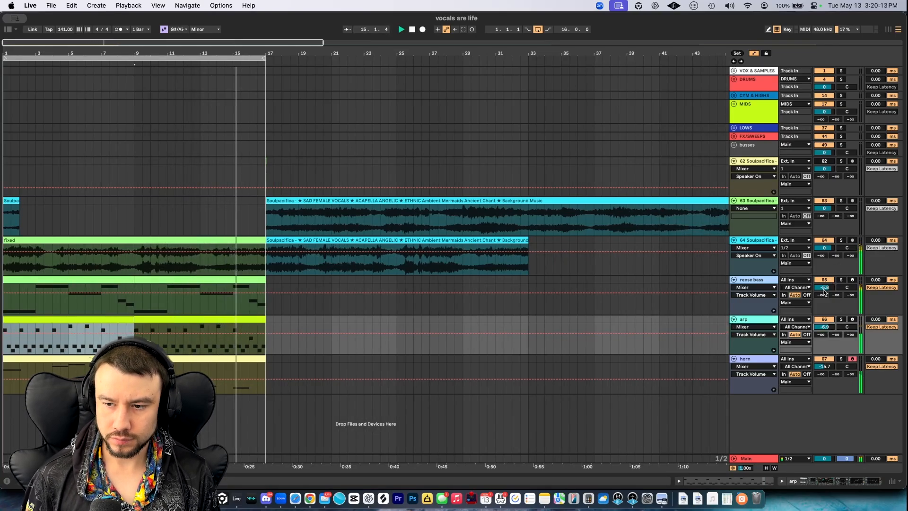
scroll(97, 292, "up", 3)
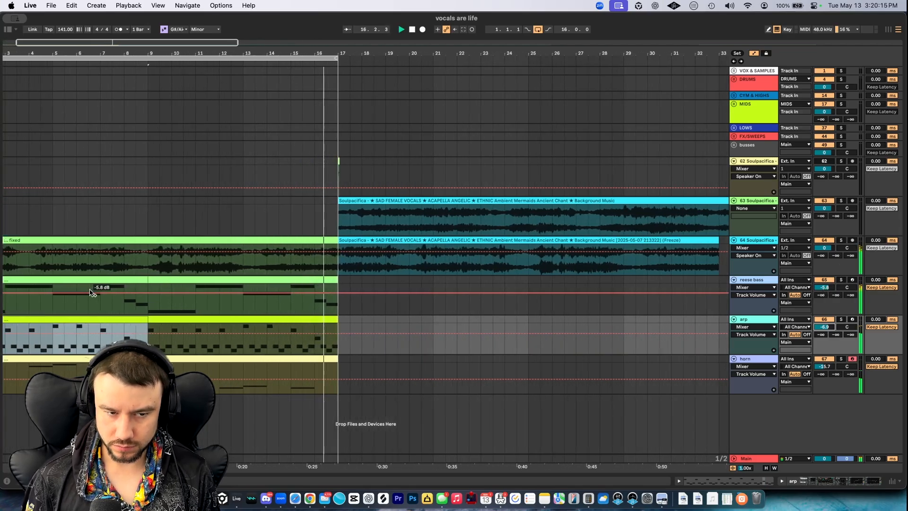
key("space")
Show the browser, search it for "kick" and preview an XLNT Tearout kick sample
key("super+alt+b")
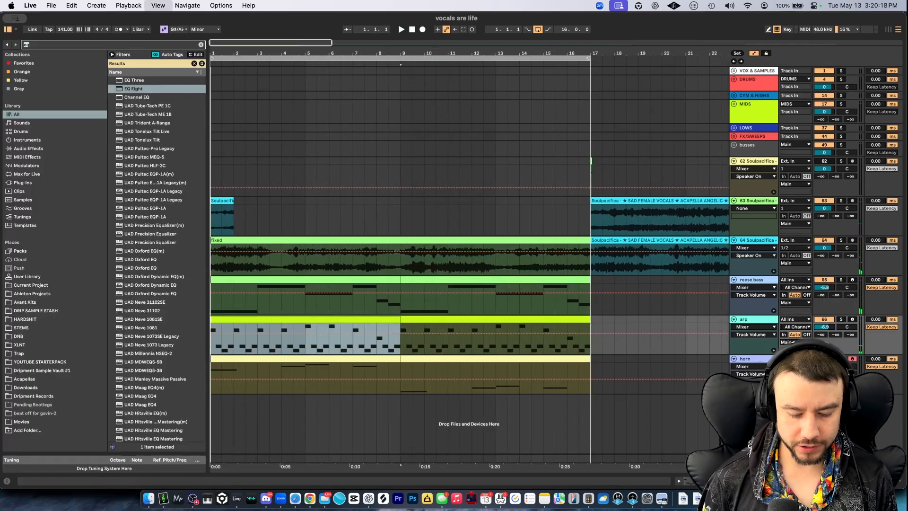
type("kick")
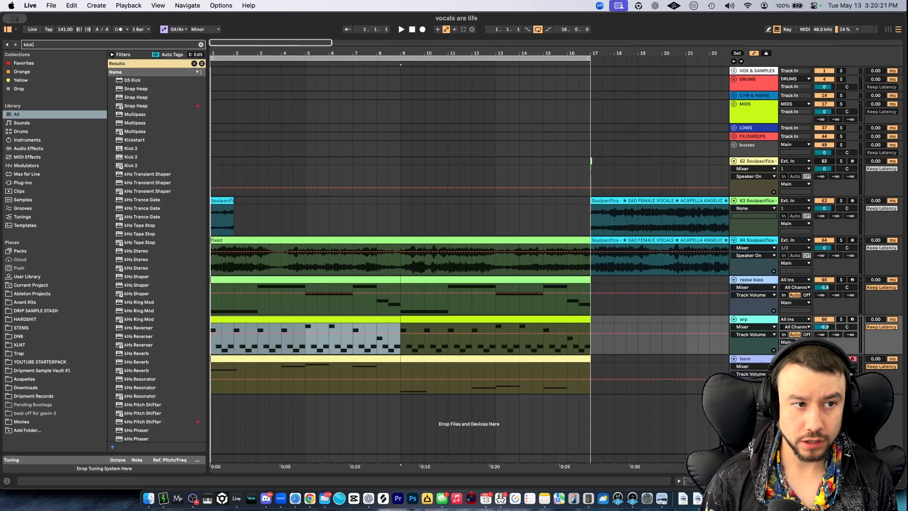
left_click(124, 275)
Unfold the DRUMS group, its 11 Audio track and the nested snarez group
left_click(735, 79)
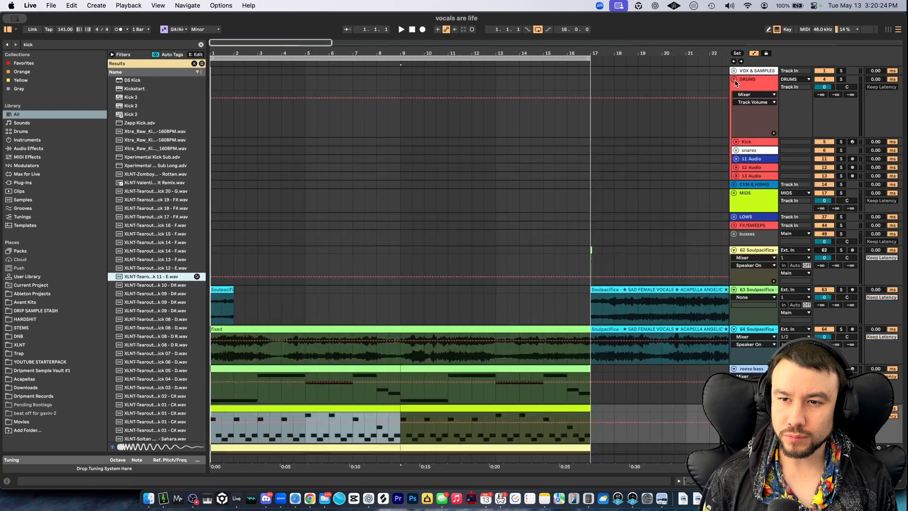
left_click(736, 159)
left_click(736, 151)
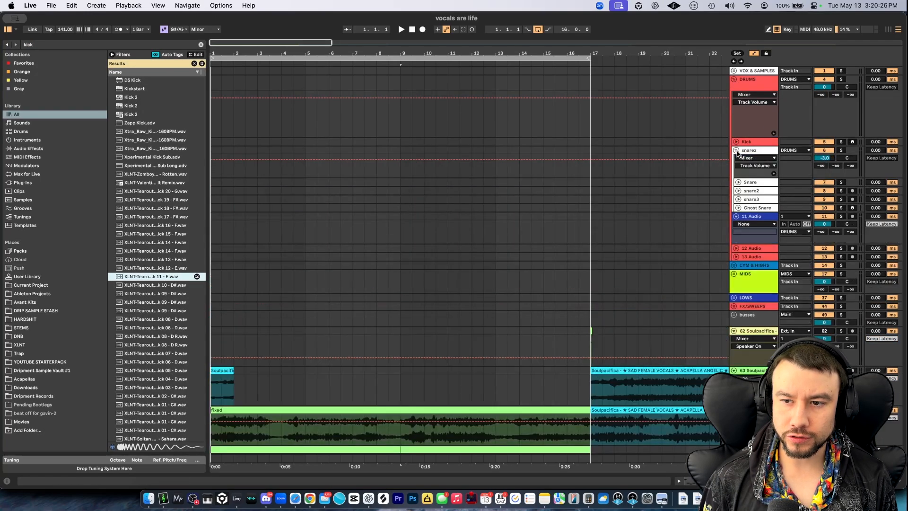
Search the browser for "avant kick" and audition kicks from the MUERTE samples down to the Avant WBS UG1 samples
scroll(156, 327, "down", 10)
scroll(165, 288, "down", 2)
scroll(164, 288, "up", 1)
key("super+f")
type("avant kick")
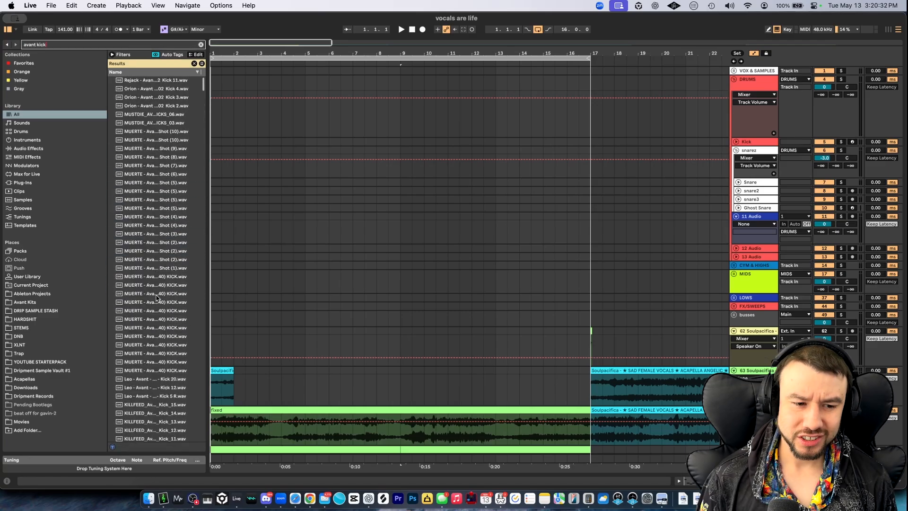
left_click(141, 269)
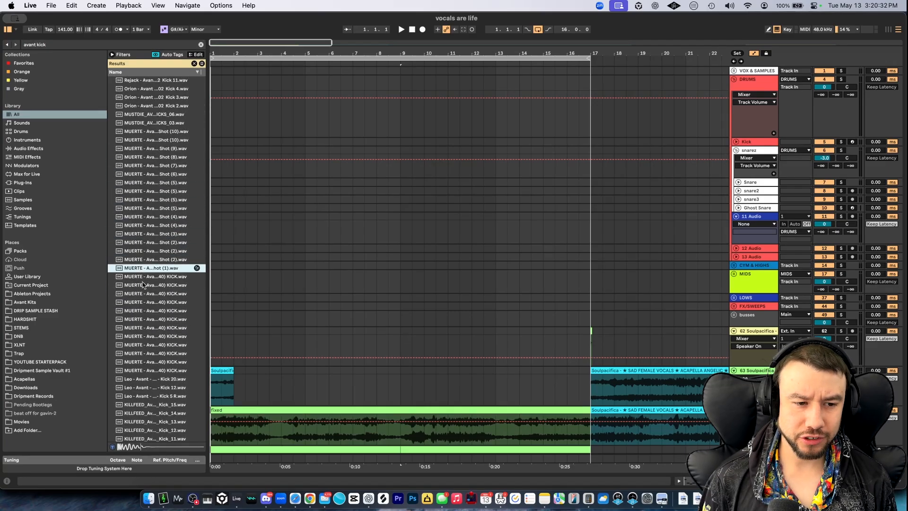
scroll(152, 312, "down", 3)
left_click(163, 275)
scroll(161, 275, "down", 6)
left_click(152, 275)
left_click(151, 294)
left_click(153, 352)
scroll(156, 348, "down", 6)
left_click(165, 293)
scroll(166, 291, "down", 5)
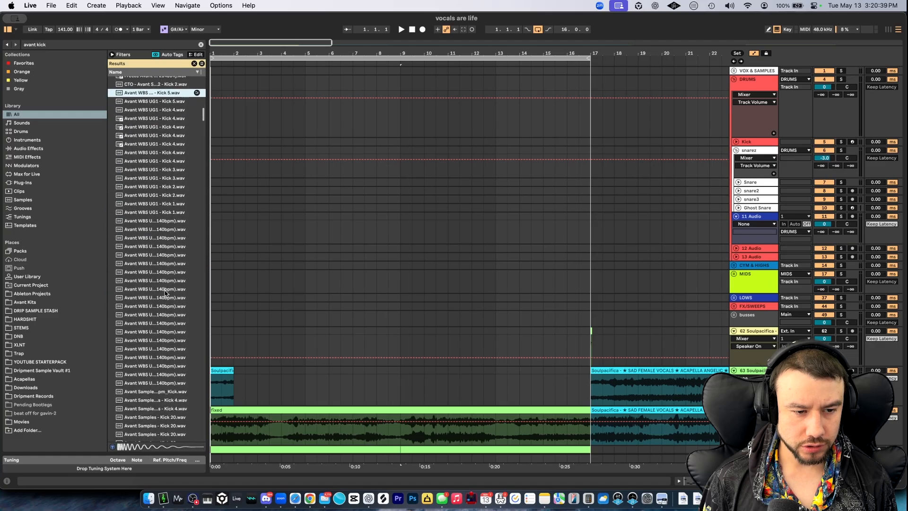
Audition the 140bpm loops and the Avant Samples kicks, ending with Kick 5.wav selected
left_click(133, 297)
left_click(141, 358)
scroll(142, 294, "down", 10)
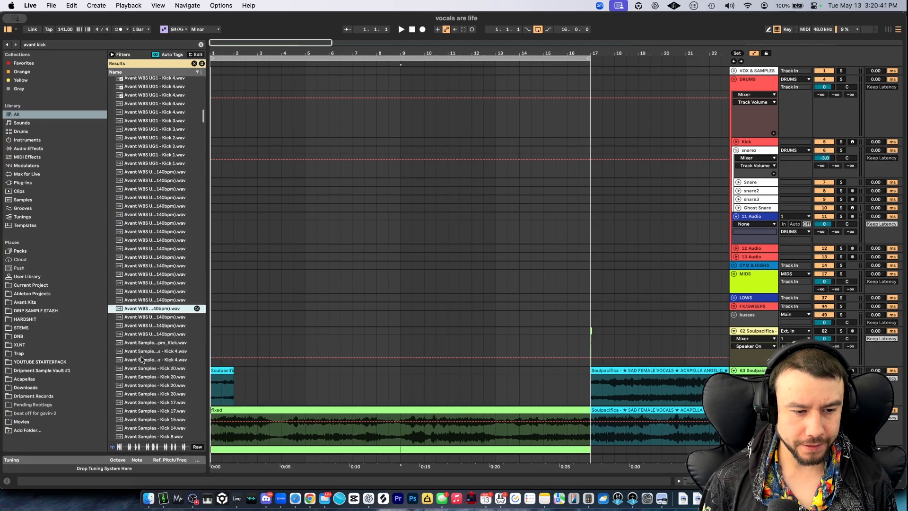
left_click(145, 246)
left_click(149, 264)
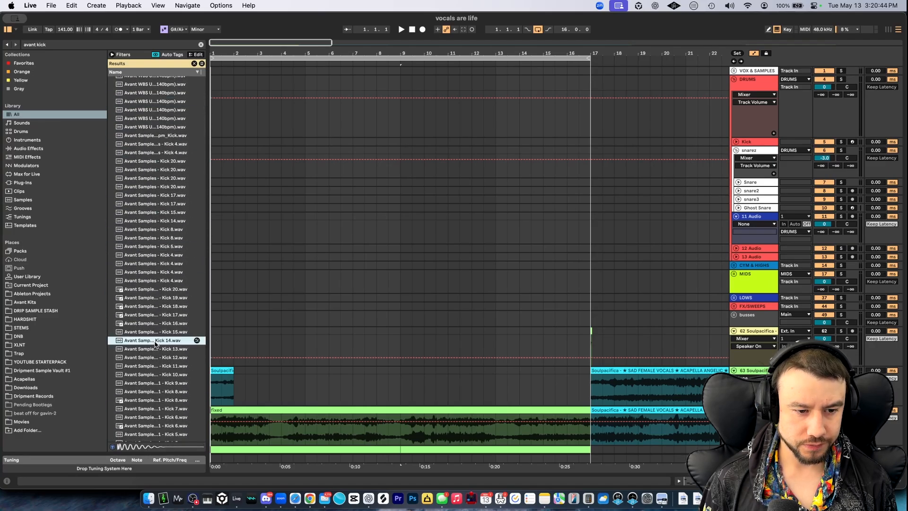
scroll(154, 331, "down", 3)
left_click(153, 323)
scroll(154, 324, "down", 3)
left_click(154, 323)
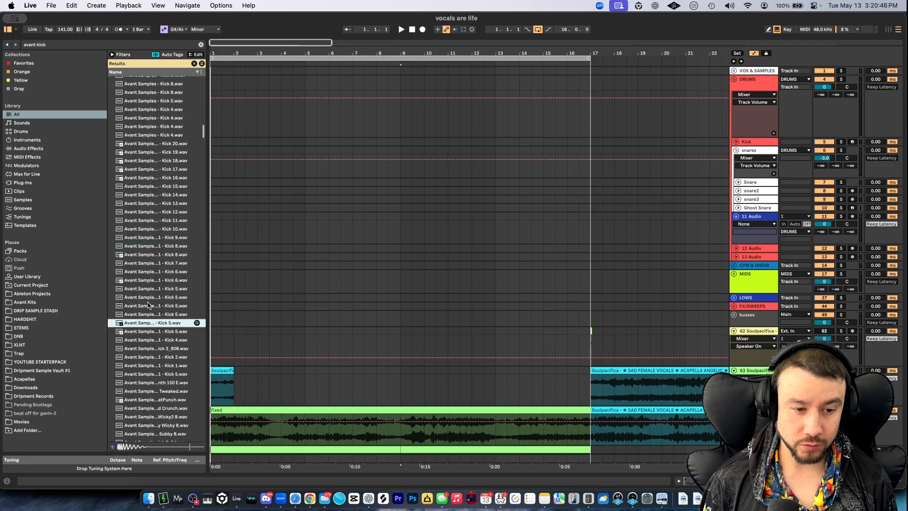
left_click(156, 315)
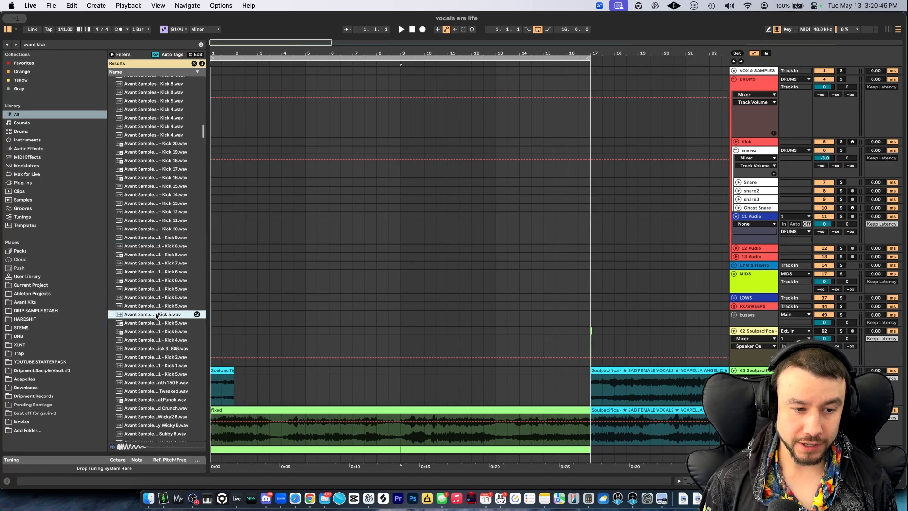
Unfold the Kick track and replace its sampler's sound with Avant Samples - Dubstep 01 - Kick 5
left_click(744, 142)
left_click(737, 142)
double_click(747, 144)
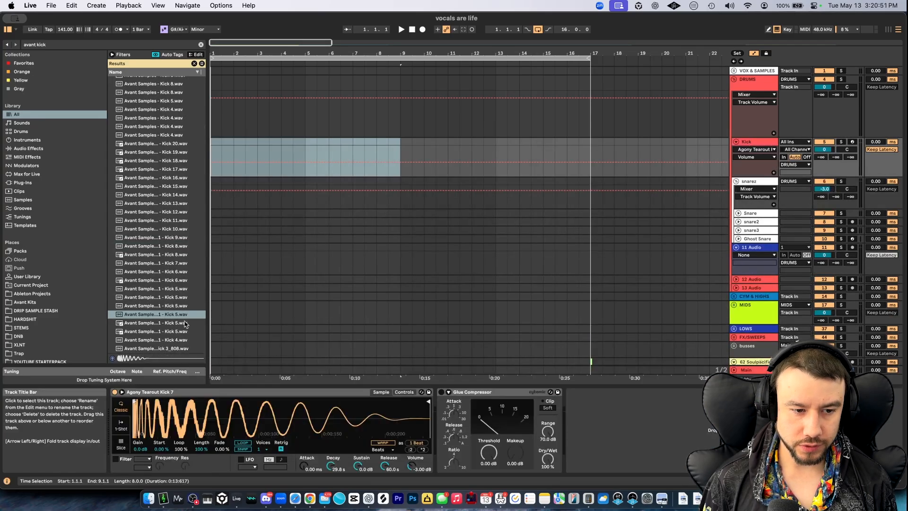
left_click_drag(184, 400, 184, 404)
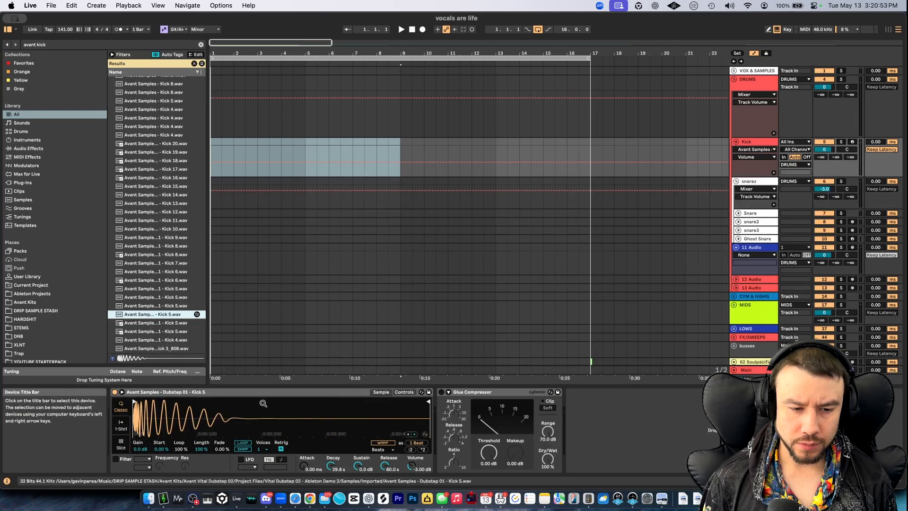
left_click(281, 387)
key("plus")
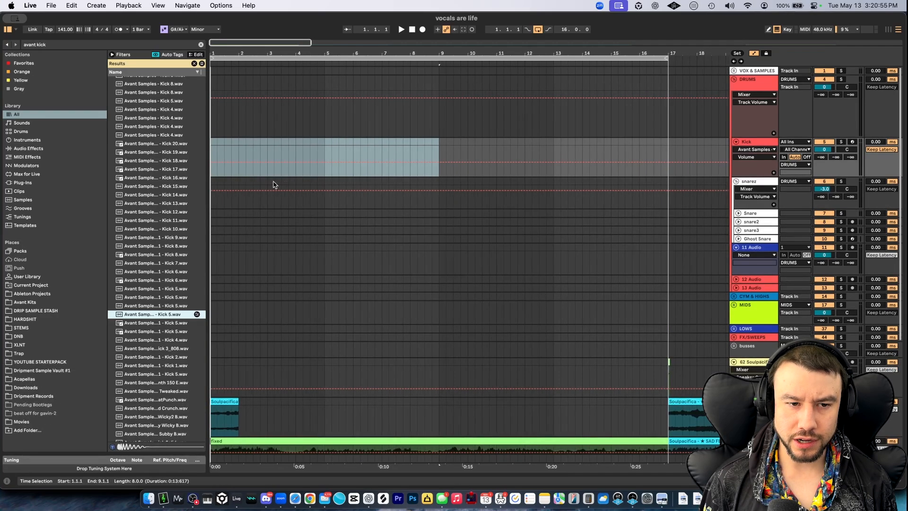
Create an empty four-bar MIDI clip on the Kick track from bar 1 to bar 5
left_click(223, 150)
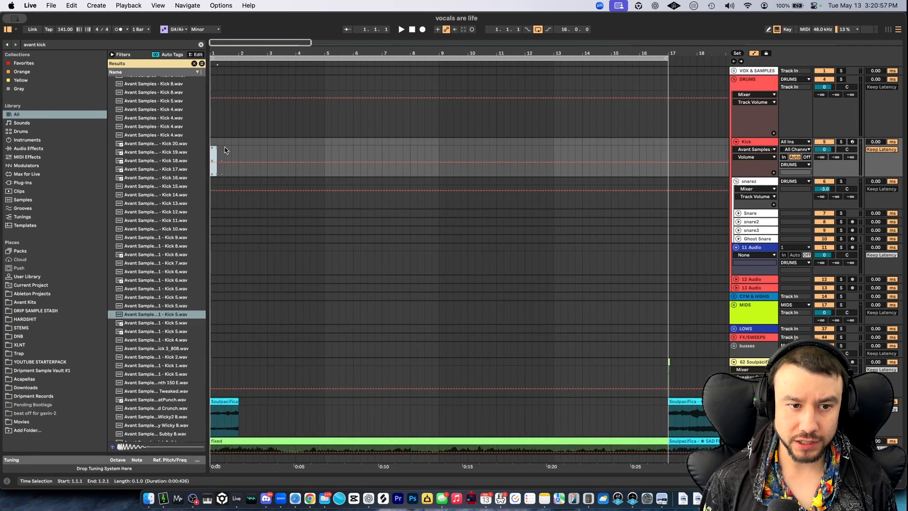
left_click_drag(322, 152, 199, 151)
key("super+shift+m")
scroll(309, 126, "up", 3)
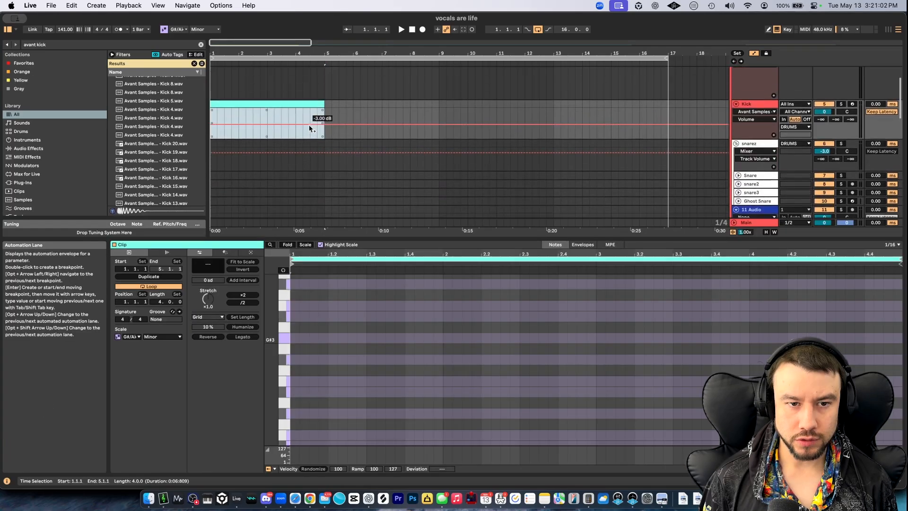
scroll(309, 126, "up", 3)
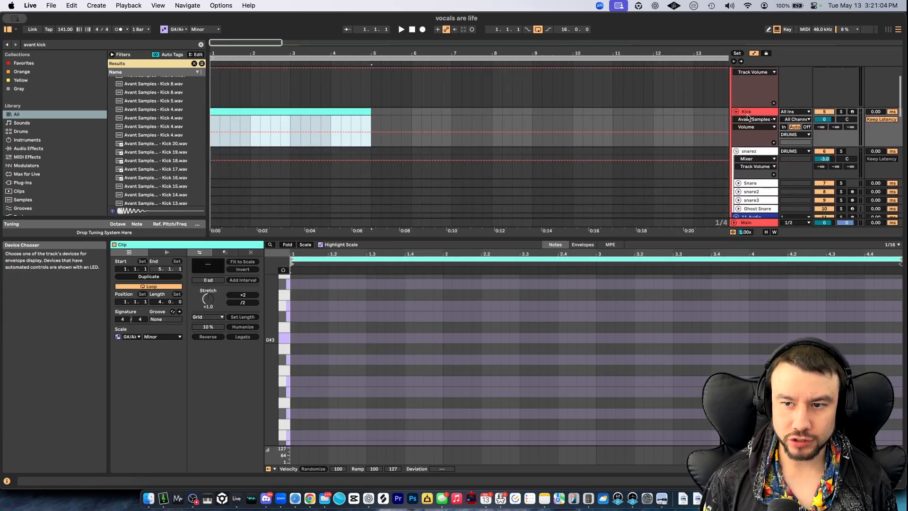
Draw a sixteenth-length C3 note at the start of the kick clip and play it back
key("b")
scroll(321, 391, "down", 2)
scroll(321, 391, "down", 2)
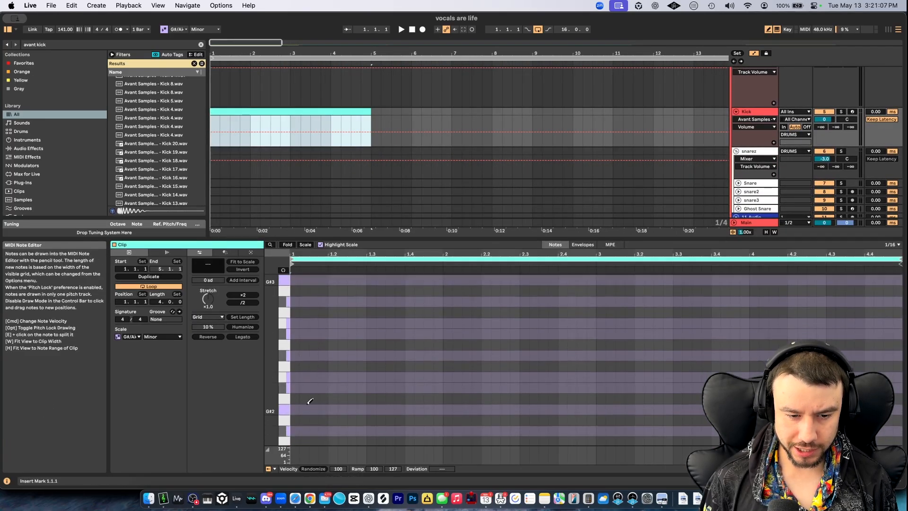
scroll(289, 329, "up", 3)
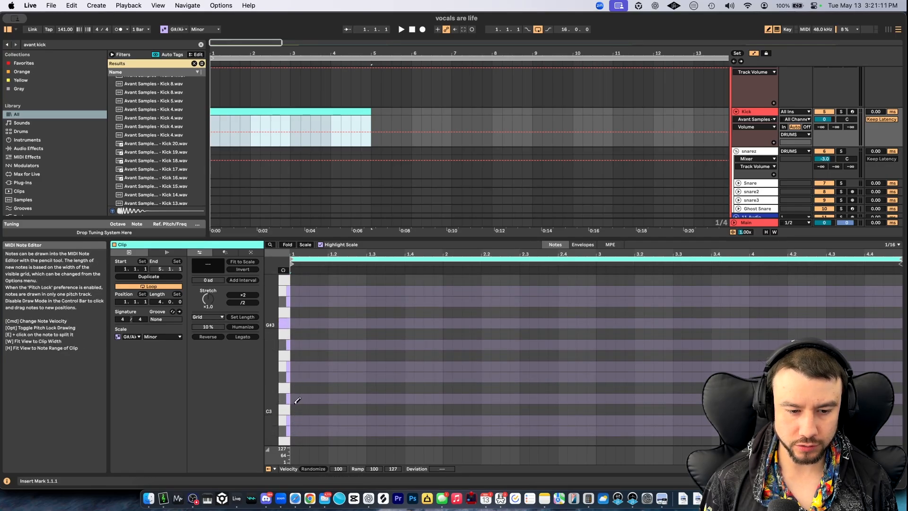
left_click(295, 410)
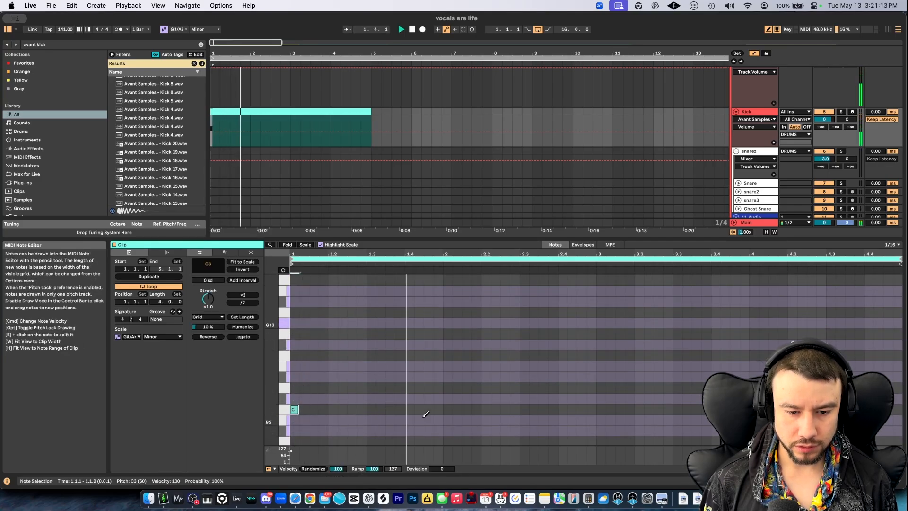
Unfold the Snare track in the snarez group and search the browser for "clap avant"
scroll(468, 156, "down", 1)
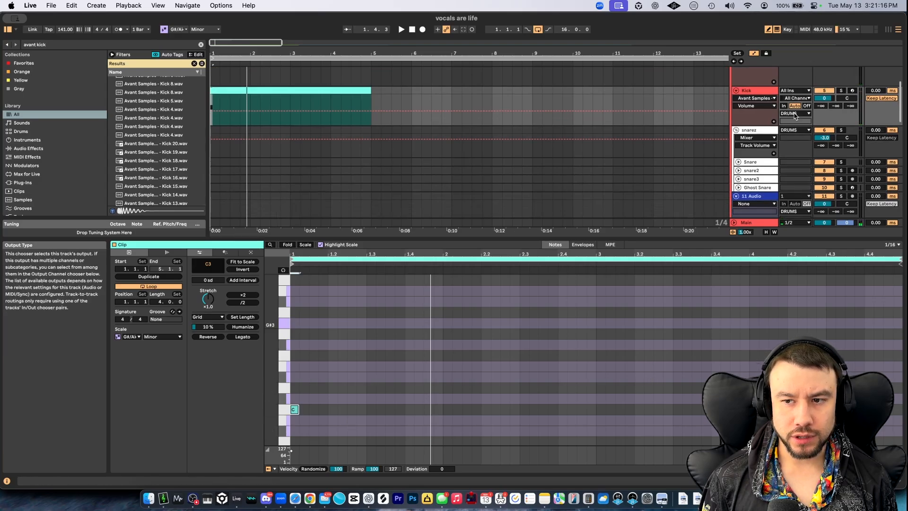
left_click(738, 162)
scroll(618, 171, "down", 1)
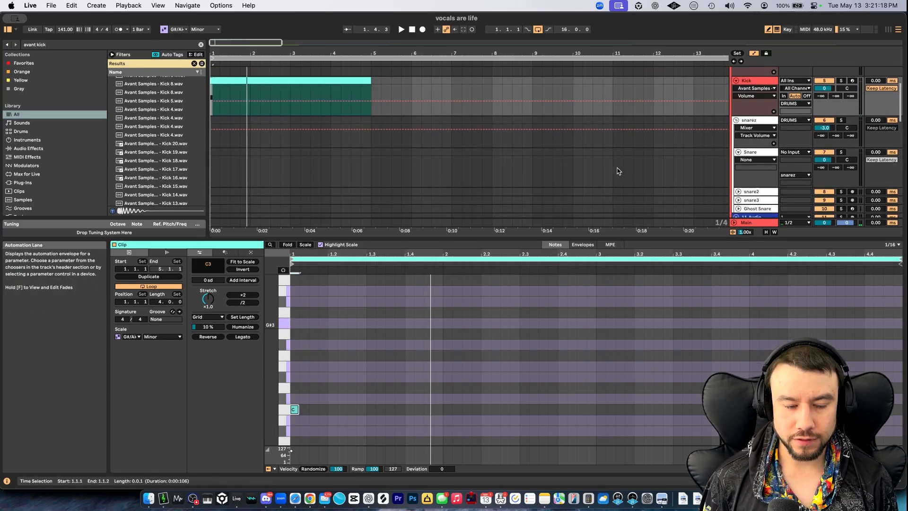
type("c")
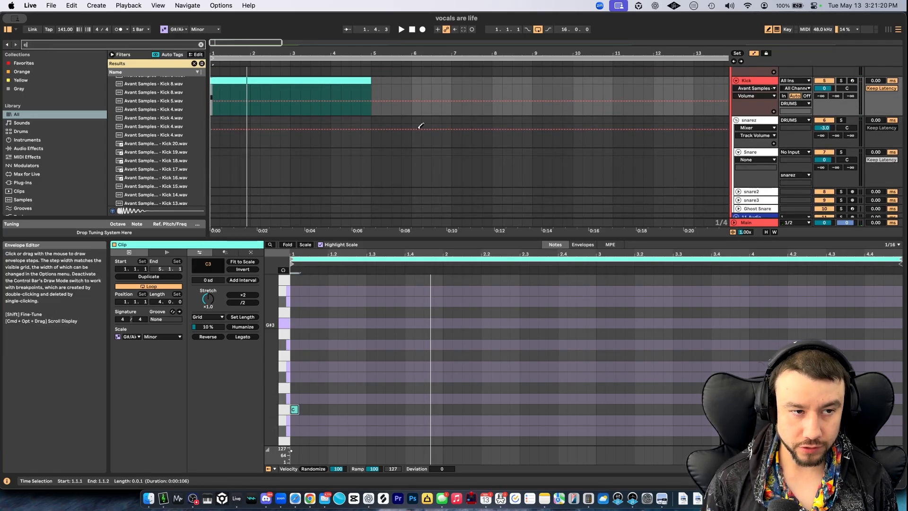
type("lap avant")
Audition several Avant clap samples from the browser search results
left_click(163, 149)
scroll(163, 149, "down", 5)
left_click(163, 144)
scroll(163, 145, "down", 3)
left_click(162, 146)
scroll(163, 145, "down", 1)
scroll(162, 148, "down", 3)
left_click(161, 144)
scroll(159, 146, "down", 4)
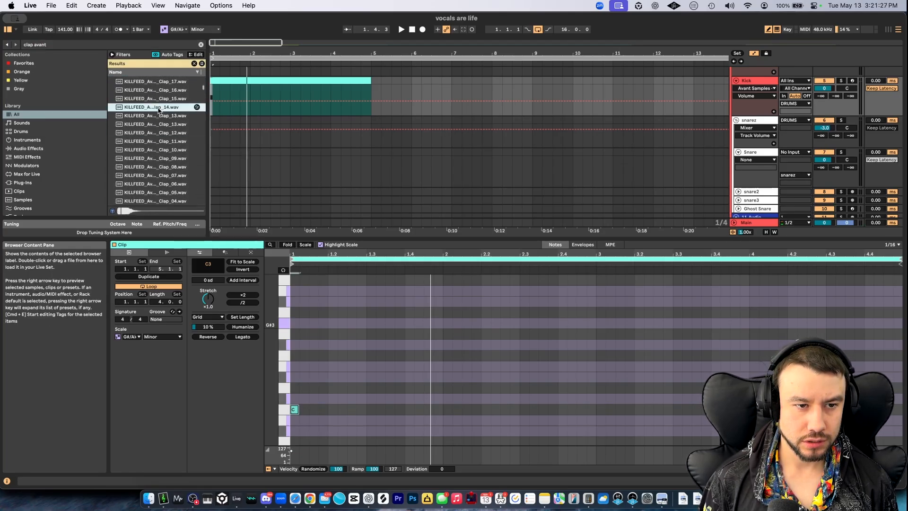
scroll(170, 137, "up", 5)
left_click(180, 121)
Place the KILLFEED_Avant_Clap_17 sample on the Snare track at beat 1.3 and play it back from bar 1
left_click(168, 154)
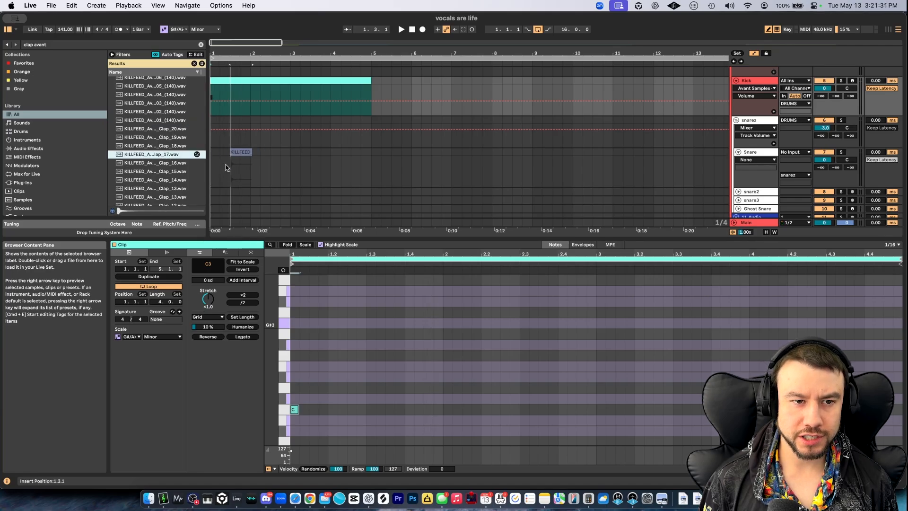
left_click_drag(226, 167, 227, 168)
left_click(212, 167)
key("space")
scroll(216, 167, "up", 5)
scroll(329, 162, "down", 2)
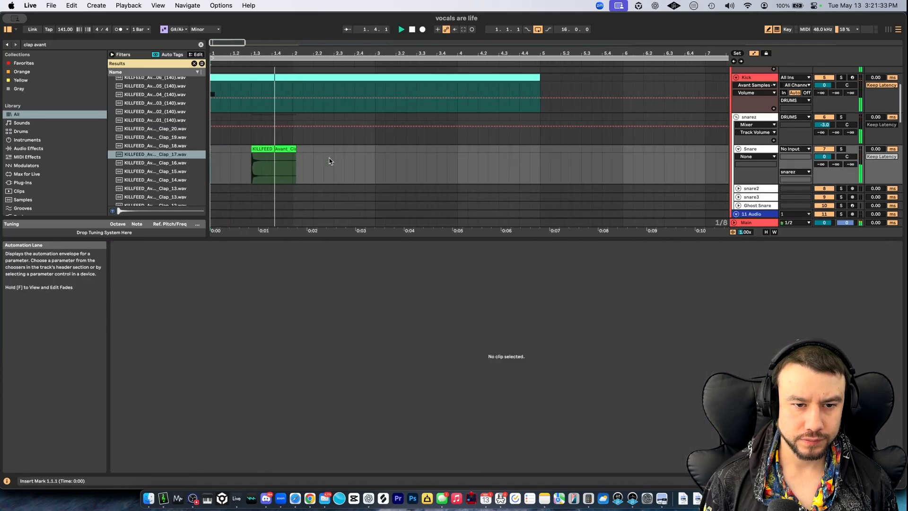
Unfold snare2, layer Avant Samples - Dubstep 01 - Clap 7 on it at beat 1.3, and set its track volume to -2.1 dB
scroll(329, 161, "down", 2)
scroll(158, 153, "down", 8)
scroll(157, 153, "down", 4)
left_click(149, 144)
left_click(739, 188)
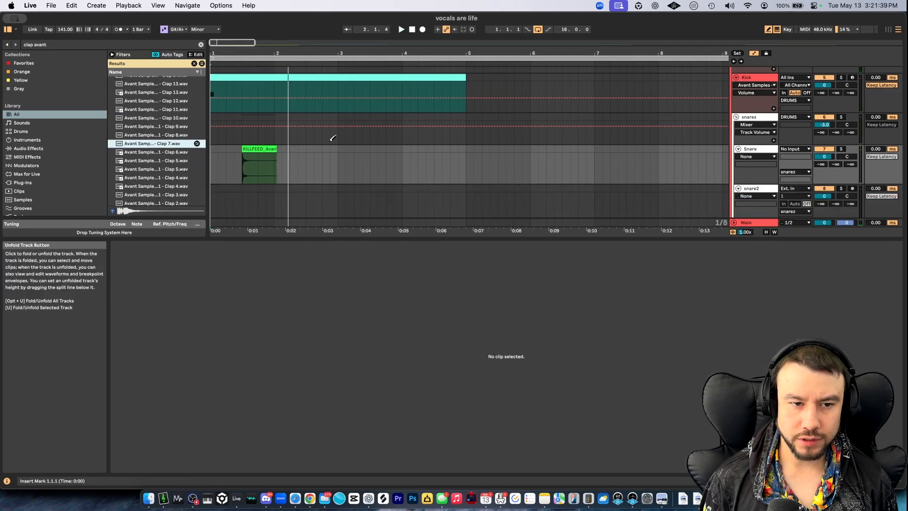
scroll(333, 138, "down", 2)
left_click_drag(242, 148, 243, 150)
scroll(222, 185, "up", 2)
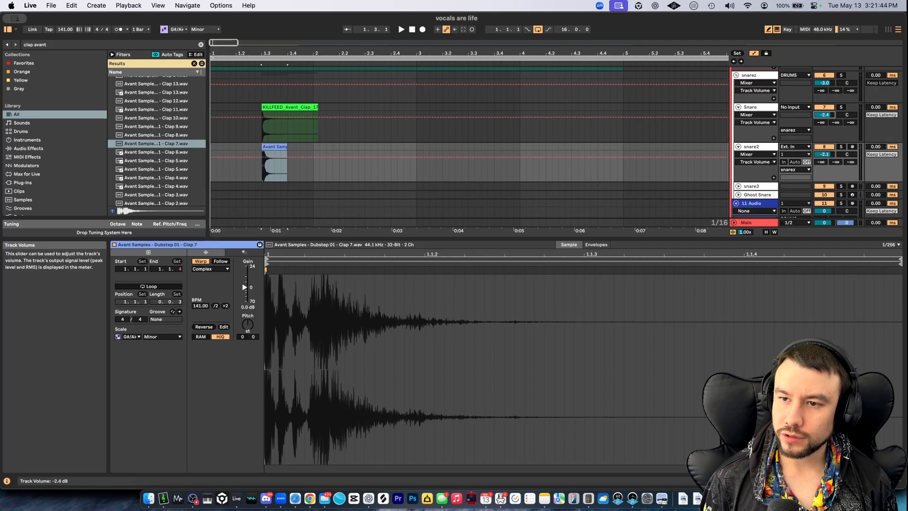
Set the Snare track's volume to -3.6 dB and trim its clap clip to end at bar 2
left_click_drag(215, 116, 216, 118)
key("b")
left_click_drag(317, 107, 314, 108)
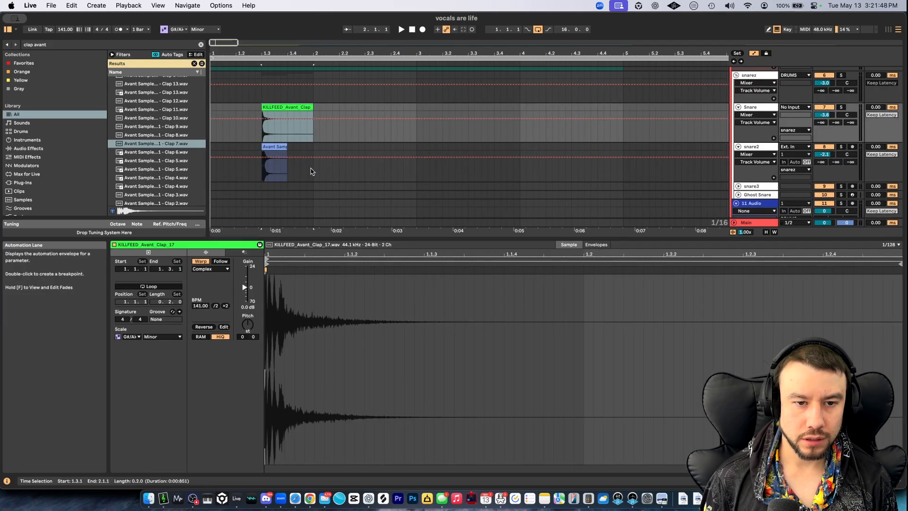
Duplicate the first bar of claps on Snare and snare2 three times to fill bars 1 to 5
left_click_drag(313, 172, 207, 141)
key("super+d")
scroll(387, 141, "down", 1)
scroll(387, 141, "down", 2)
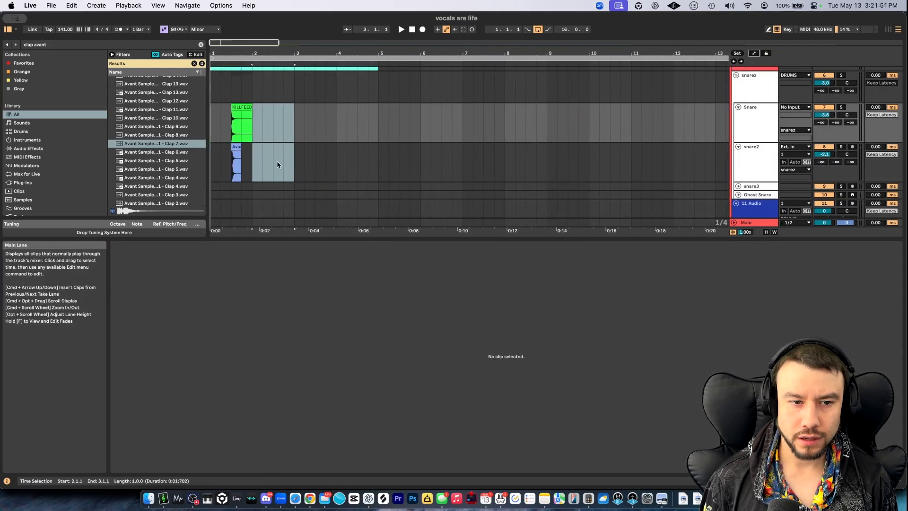
left_click_drag(254, 164, 196, 130)
key("super+d")
key("super+d")
key("super+d")
Set the arrangement loop to the four bars from bar 1 to bar 5 and start playback
left_click_drag(376, 164, 153, 138)
key("super+l")
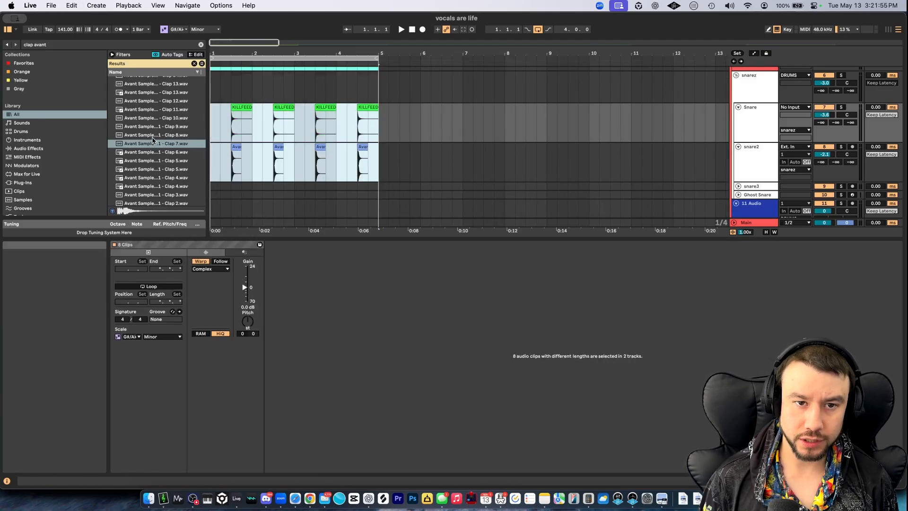
scroll(320, 112, "up", 3)
key("space")
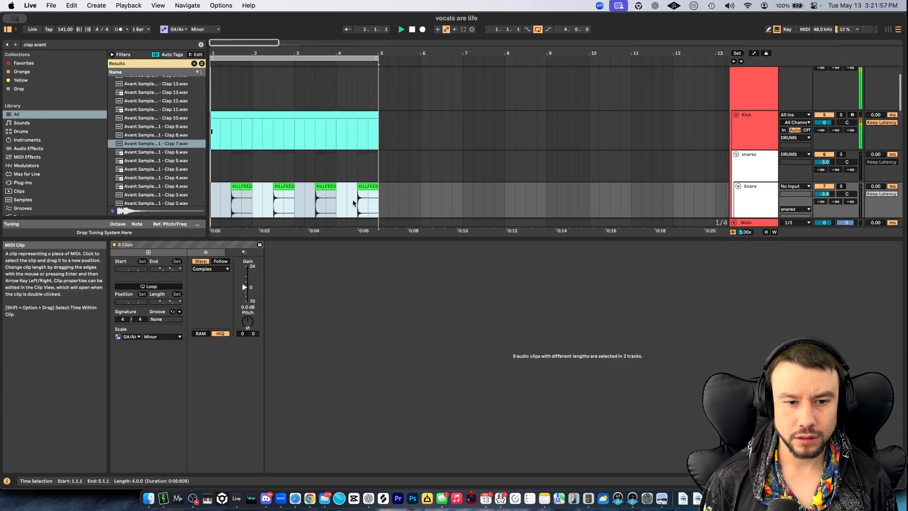
Open the Kick track's four-bar MIDI clip in the note editor
double_click(328, 238)
double_click(238, 115)
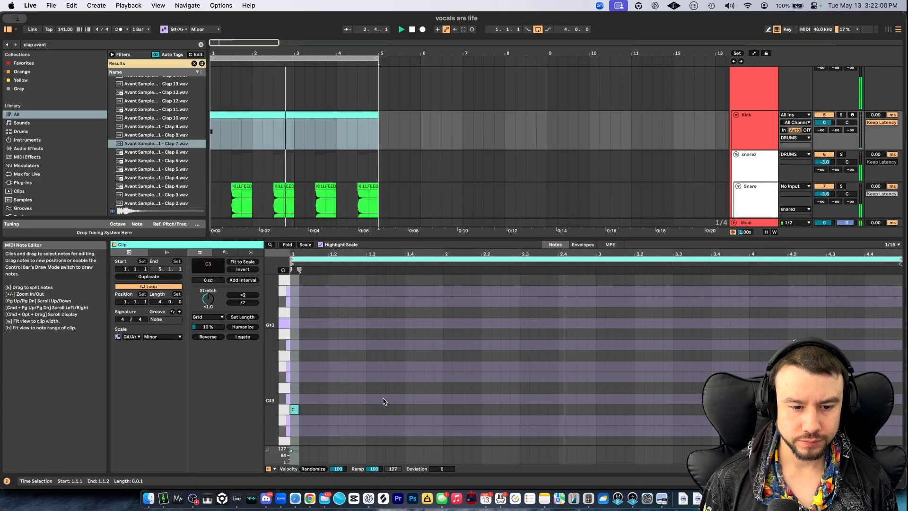
scroll(330, 402, "down", 2)
Try to duplicate the kick clip's first C3 note
left_click(294, 395)
key("space")
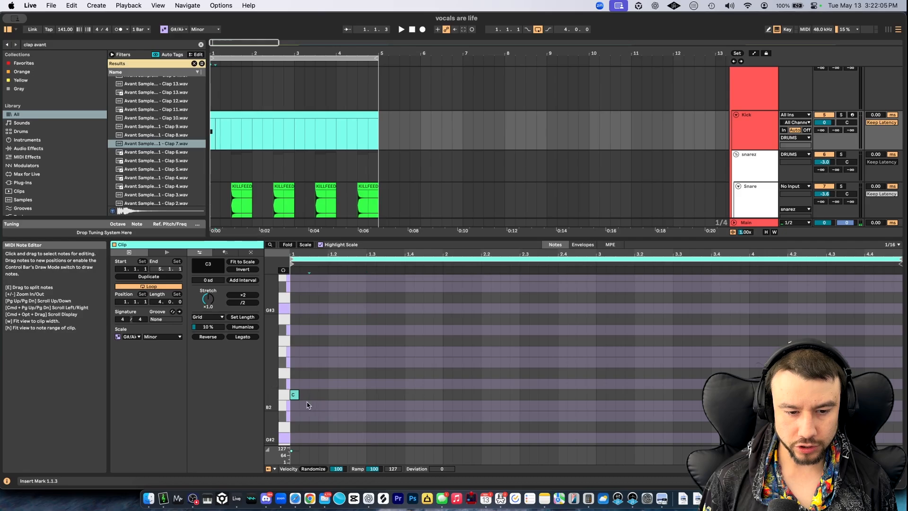
key("super+d")
key("super+d")
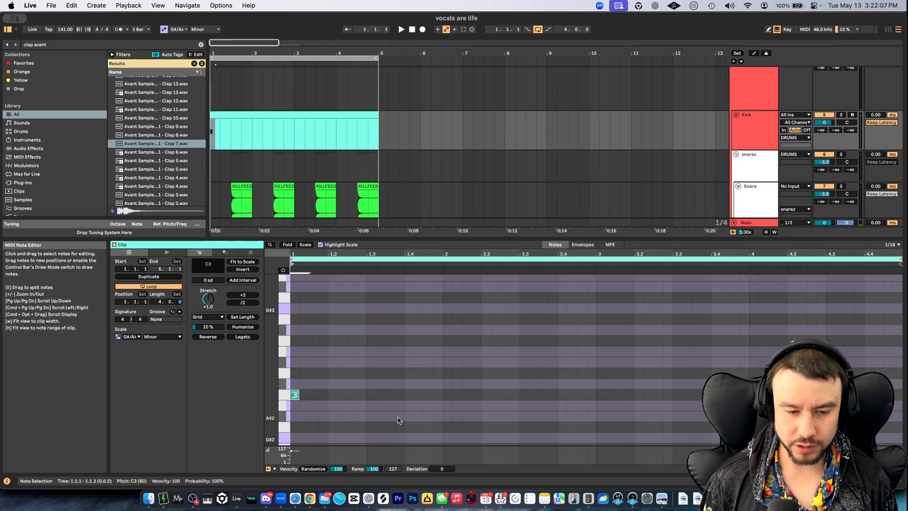
left_click(400, 362)
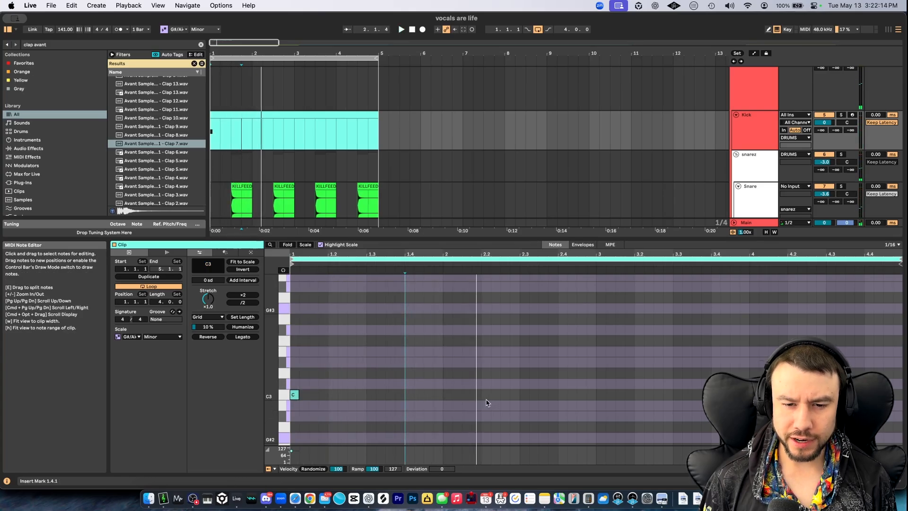
Add sixteenth-length C3 kick notes at 2.2.1, 3.1.1, 3.4.3 and 4.2.1 while the loop plays
key("space")
scroll(486, 402, "up", 3)
scroll(485, 402, "down", 3)
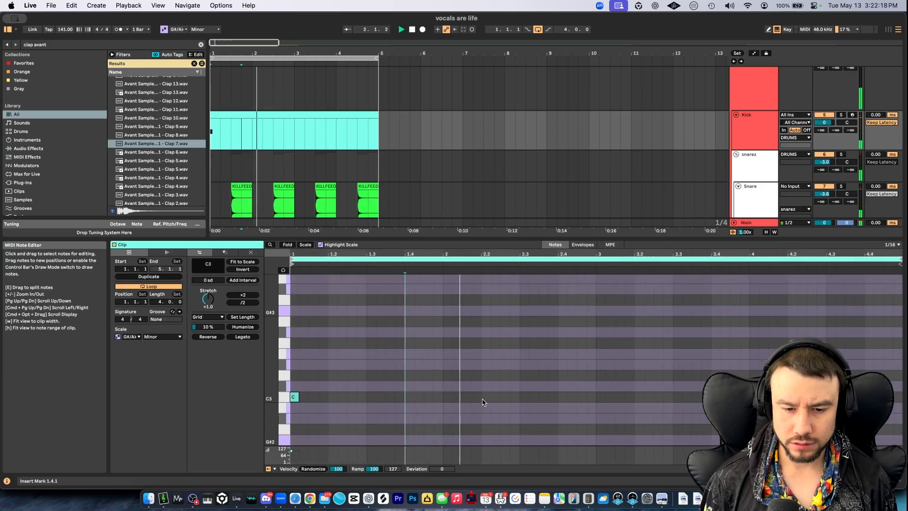
double_click(466, 397)
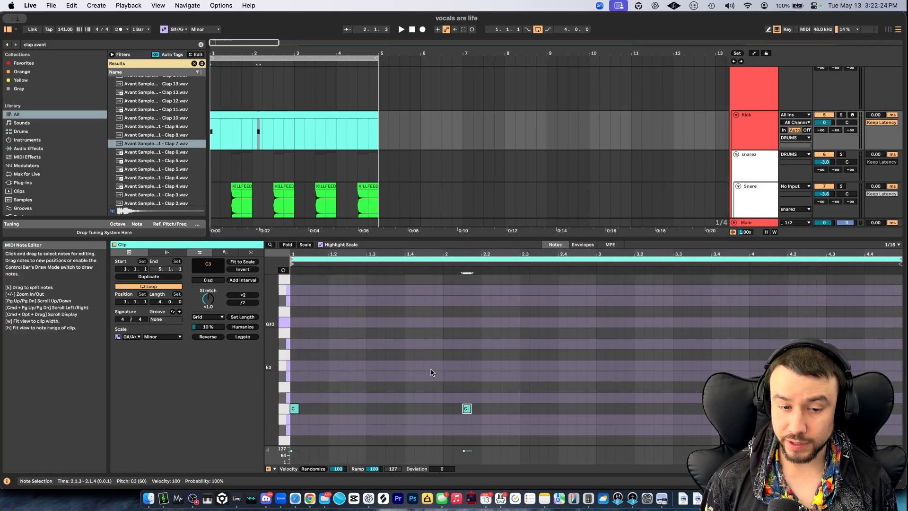
scroll(426, 373, "down", 1)
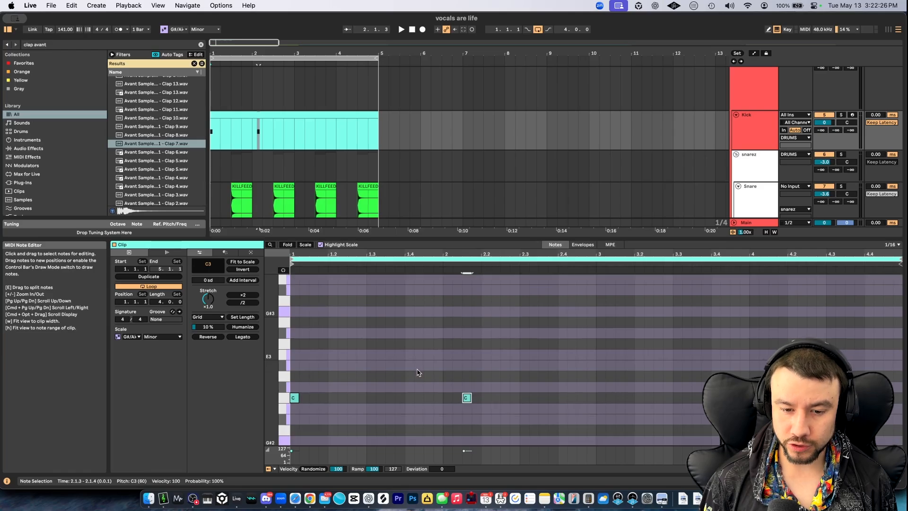
scroll(385, 370, "down", 1)
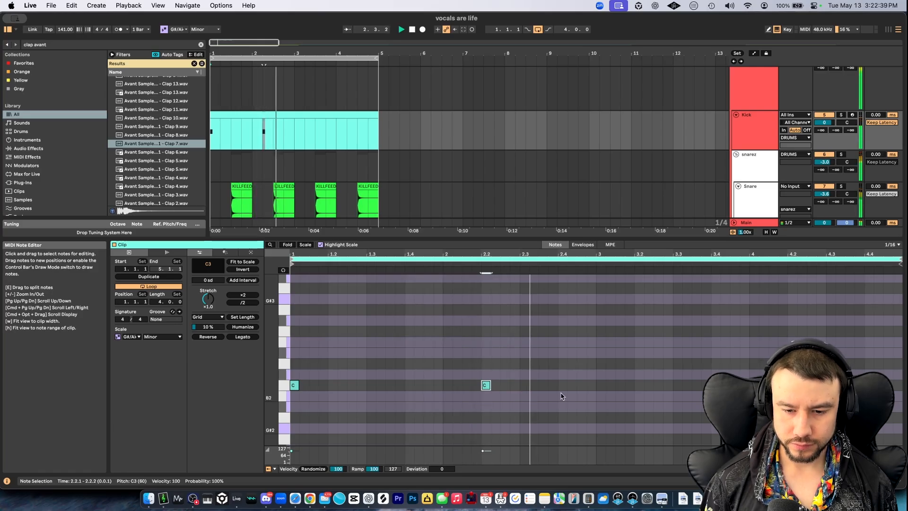
double_click(600, 385)
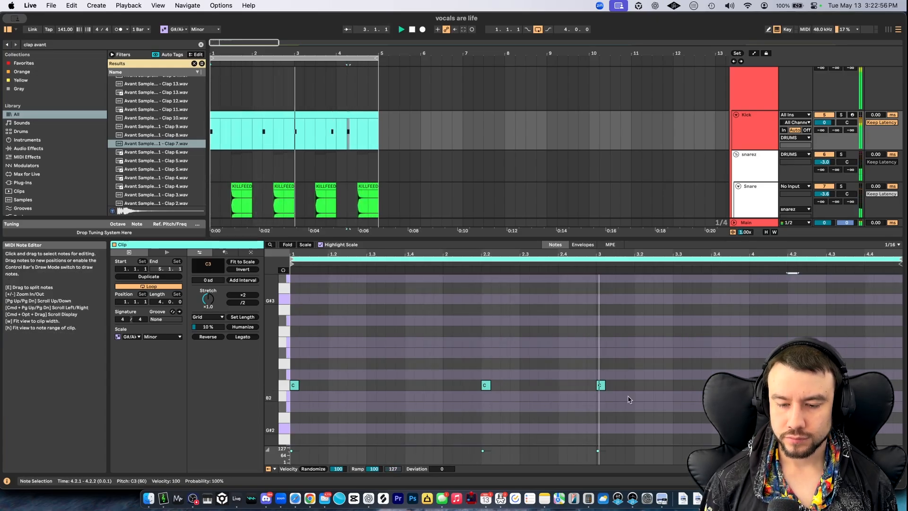
Play back the looped bars to check the kick pattern against the layered claps
scroll(700, 397, "down", 1)
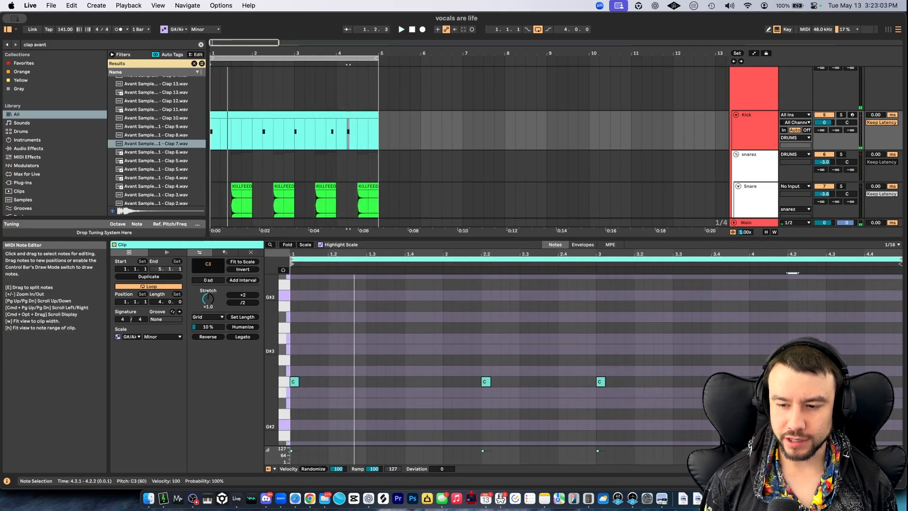
key("space")
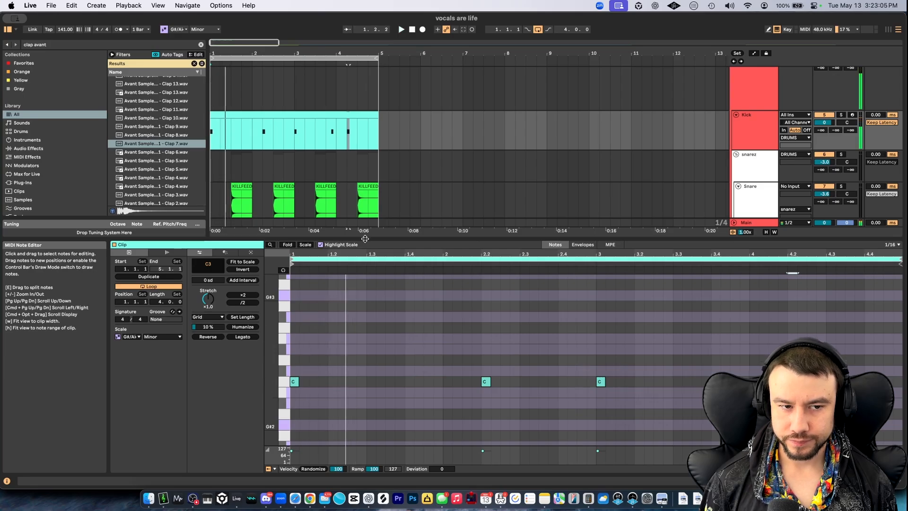
scroll(233, 148, "down", 3)
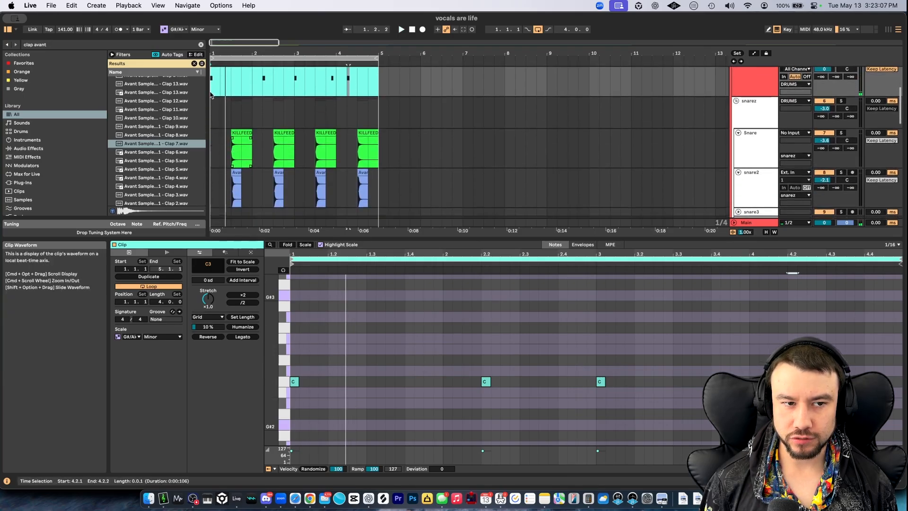
scroll(246, 118, "up", 2)
key("space")
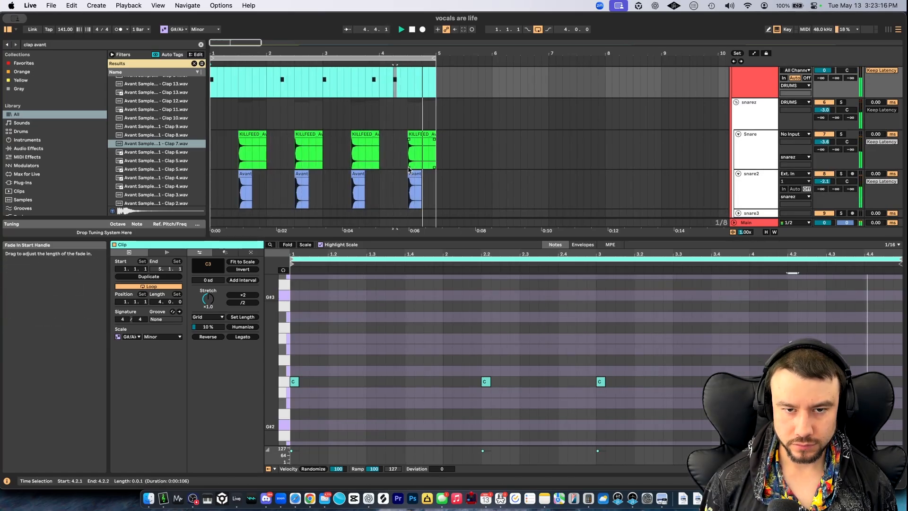
scroll(408, 94, "up", 1)
scroll(409, 98, "down", 3)
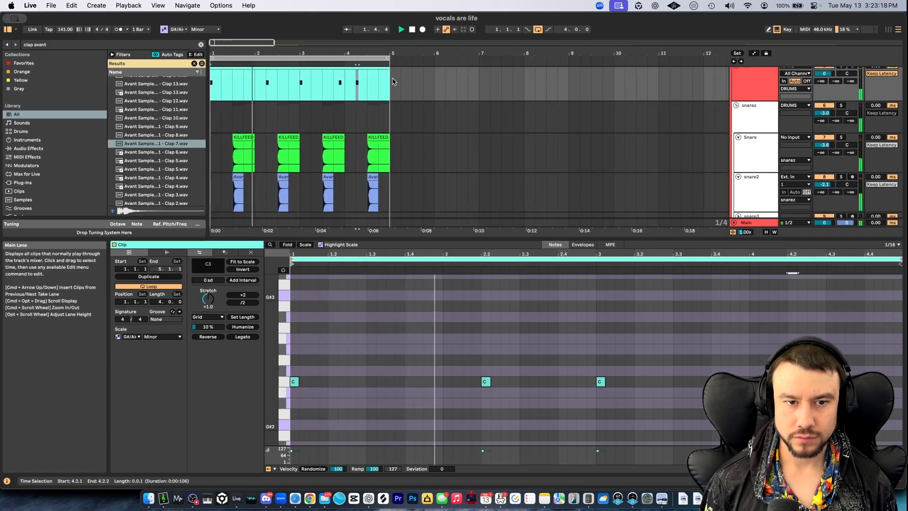
key("space")
scroll(325, 378, "down", 1)
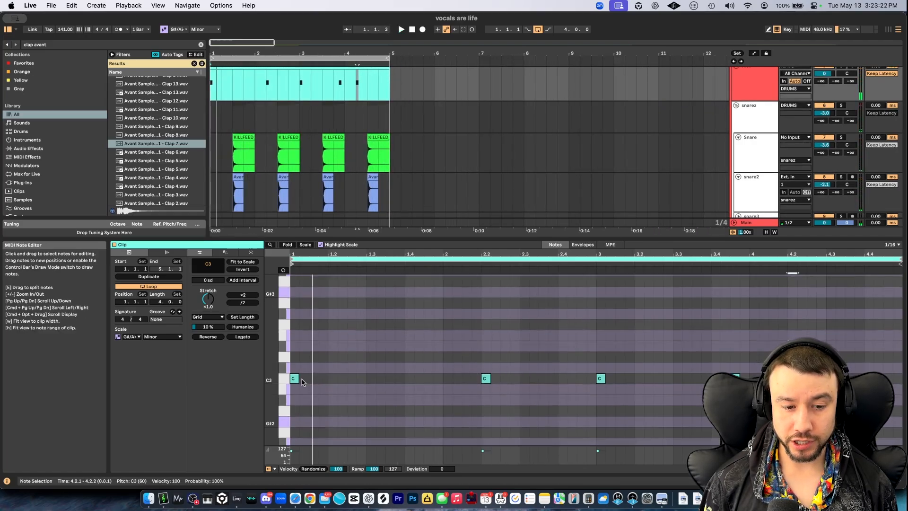
Try extra C3 kick notes at 1.1.3, 3.3.3 and 4.2.3 and listen to the loop
double_click(303, 379)
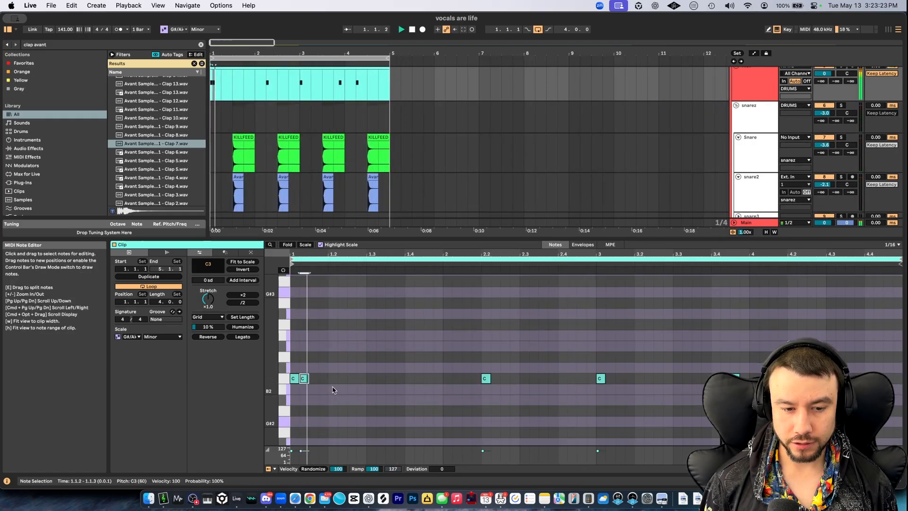
key("Right")
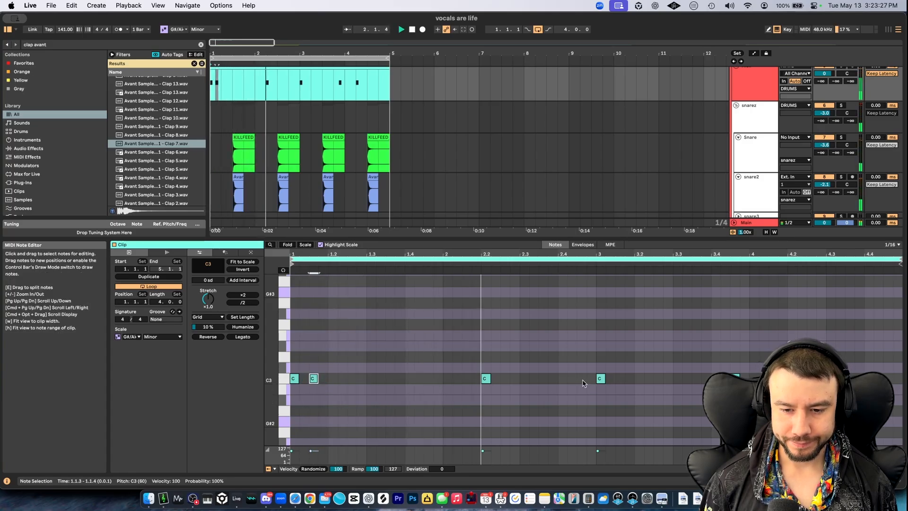
double_click(696, 379)
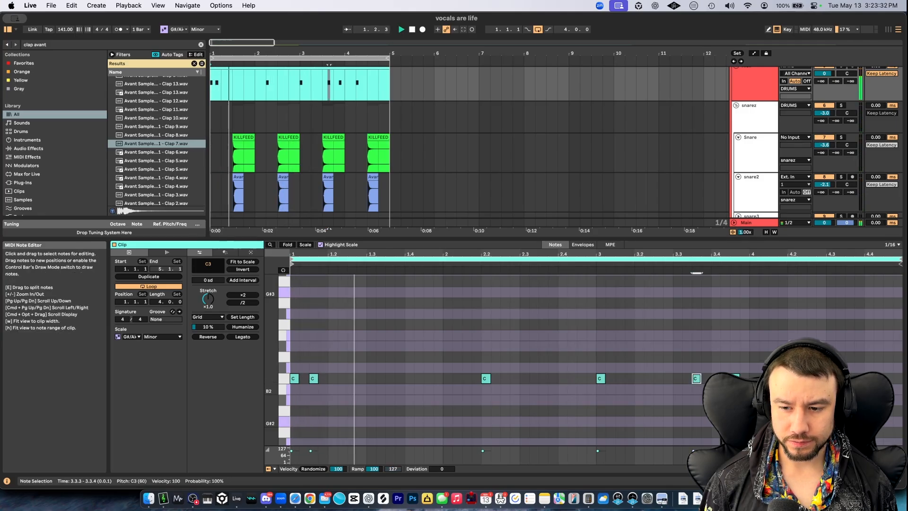
double_click(811, 378)
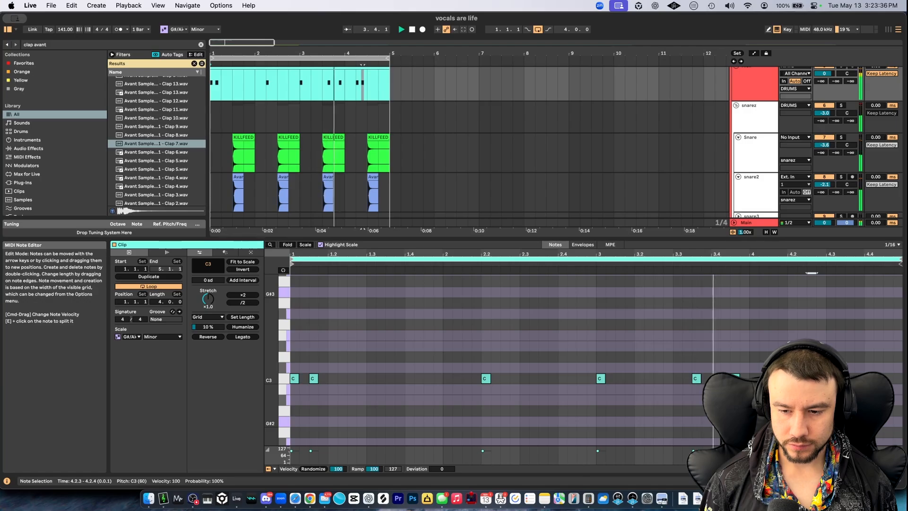
key("space")
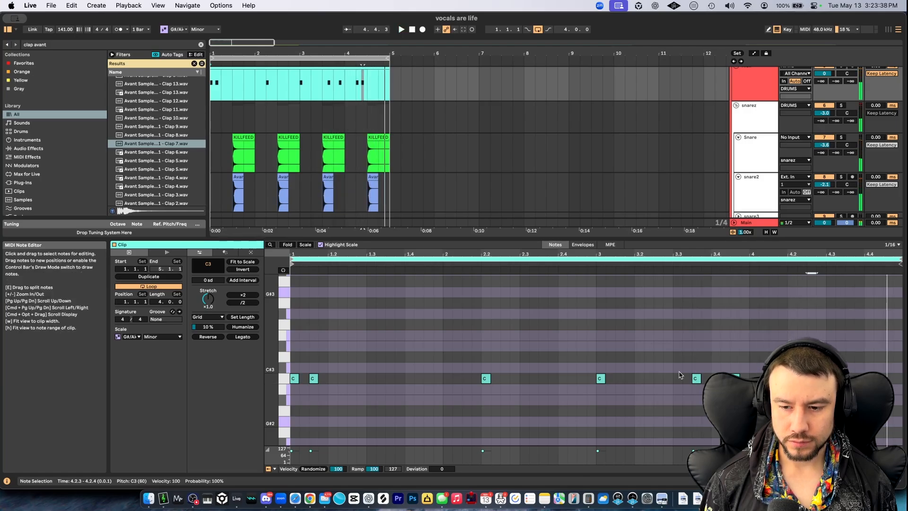
Remove the extra kick notes at 1.1.3, 3.3.3 and 4.2.3
key("super+z")
key("super+z")
key("super+z")
key("Delete")
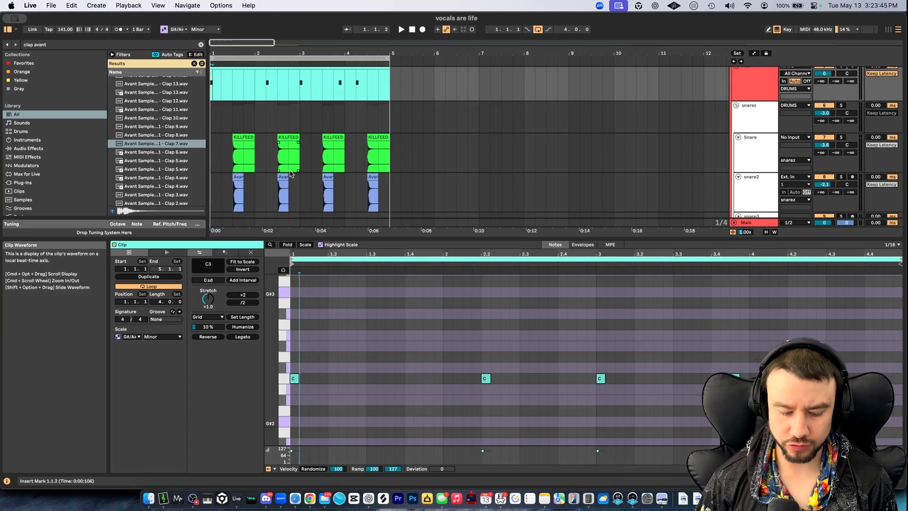
Hide the clip detail view to show the drum tracks at full height while the loop plays
scroll(274, 133, "up", 1)
scroll(275, 133, "left", 1)
scroll(378, 172, "down", 1)
scroll(378, 172, "up", 1)
scroll(426, 182, "down", 2)
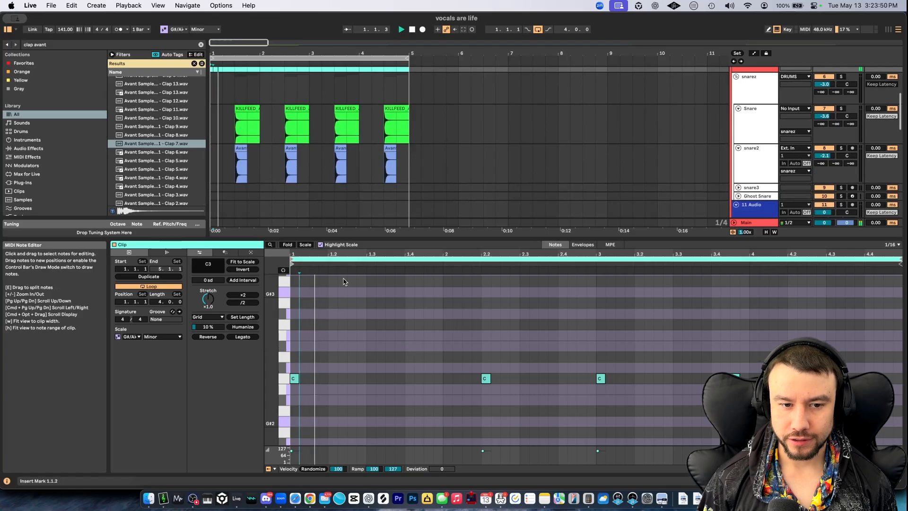
key("super+alt+l")
scroll(325, 239, "up", 3)
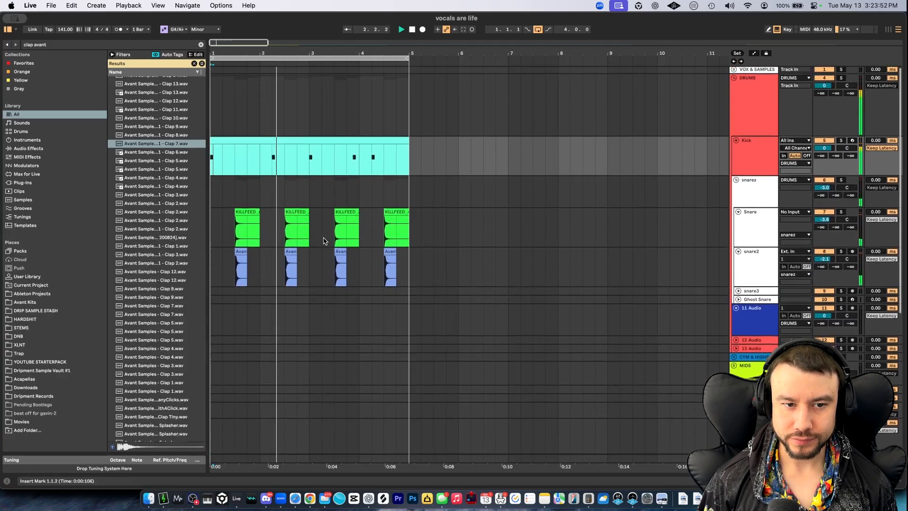
Search the browser for "closed"
key("super+f")
type("closed g")
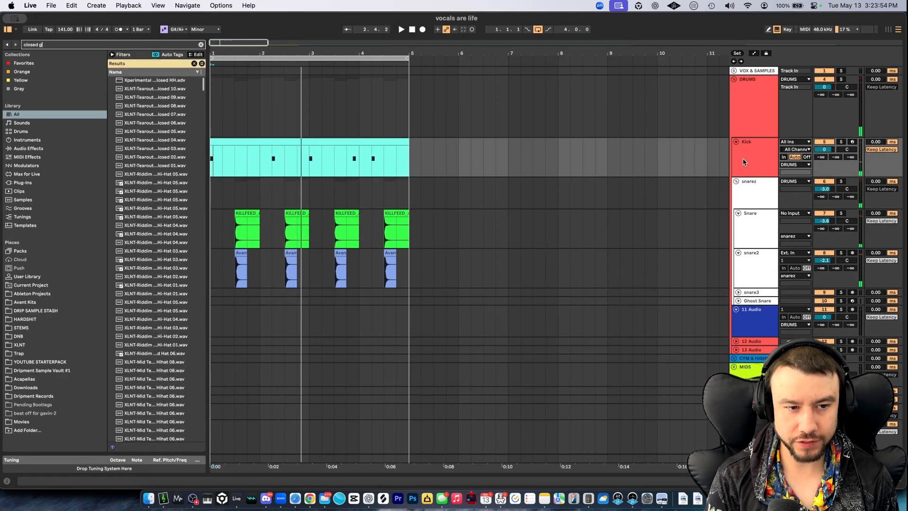
type("a")
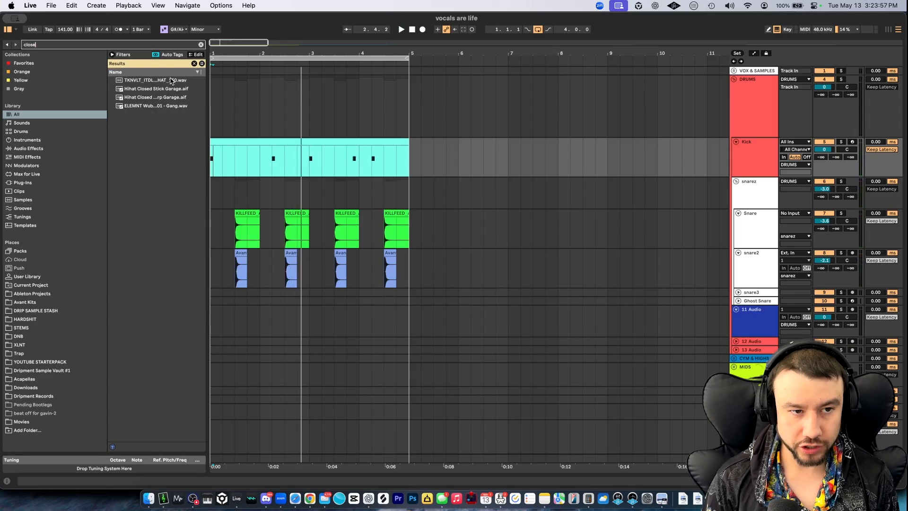
type("d")
Audition closed hi-hat samples in the "closed" search results, down to the XLNT Riddim hi-hats
key("Down")
key("Down")
key("Down")
key("Down")
key("Down")
key("Down")
key("Down")
key("Down")
key("Down")
key("Down")
key("Down")
key("Down")
key("Down")
key("Down")
key("Down")
key("Down")
key("Down")
key("Down")
key("Down")
key("Down")
left_click(158, 191)
left_click(162, 261)
left_click(162, 285)
left_click(159, 294)
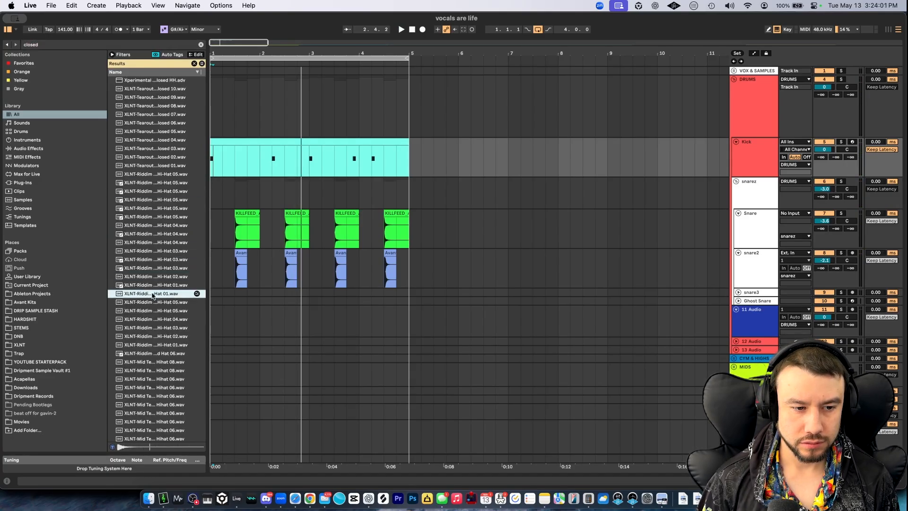
Search the browser for "southside" and find the pack's hi-hat samples
key("super+f")
type("avant")
type("sout")
type("hside")
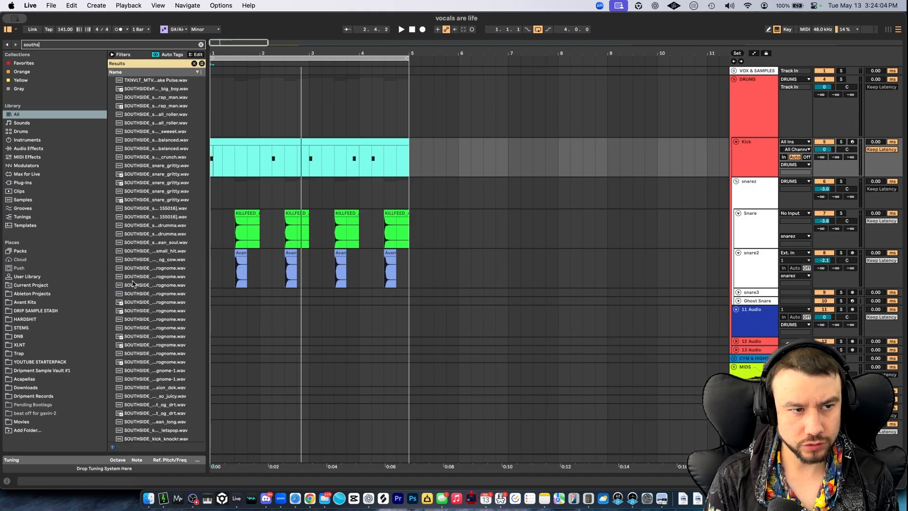
left_click(133, 284)
scroll(133, 285, "down", 7)
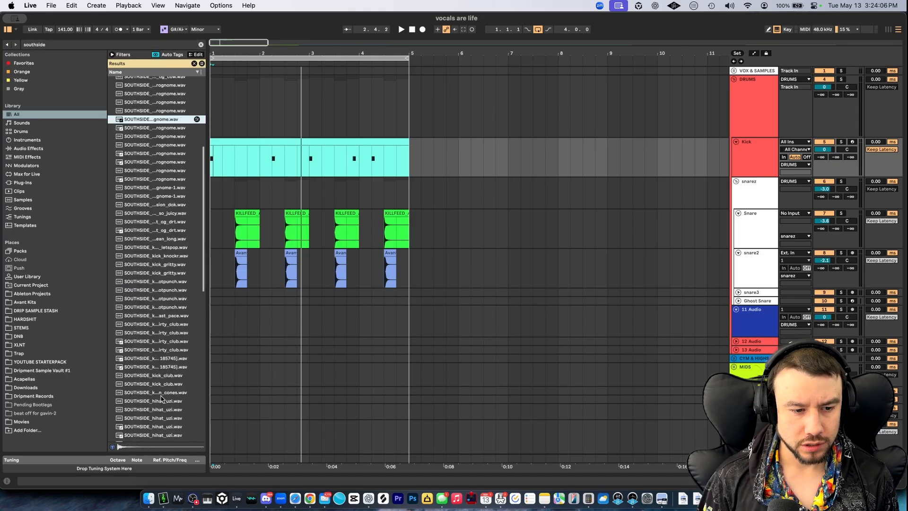
left_click(132, 349)
left_click(150, 404)
scroll(149, 405, "down", 3)
scroll(150, 404, "down", 4)
Widen the browser to read full file names and audition the SOUTHSIDE hi-hats, ending on SOUTHSIDE_hihat_short_808hh.wav
left_click(158, 298)
left_click_drag(209, 292, 302, 292)
left_click(161, 282)
left_click(159, 266)
left_click(163, 308)
left_click(164, 326)
left_click(157, 305)
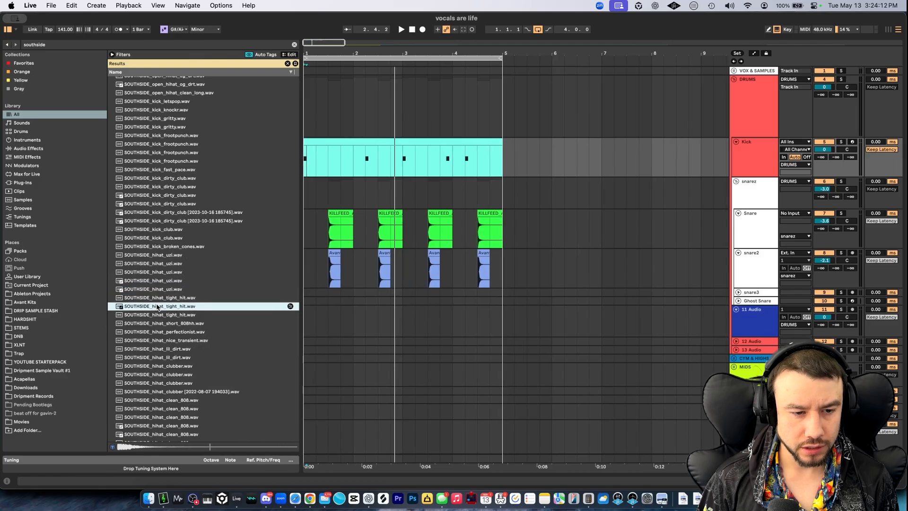
left_click(160, 324)
Expand the CYM & HIGHS group and its first audio track, and place SOUTHSIDE_hihat_short_808hh.wav at 1.1.1
scroll(459, 294, "left", 2)
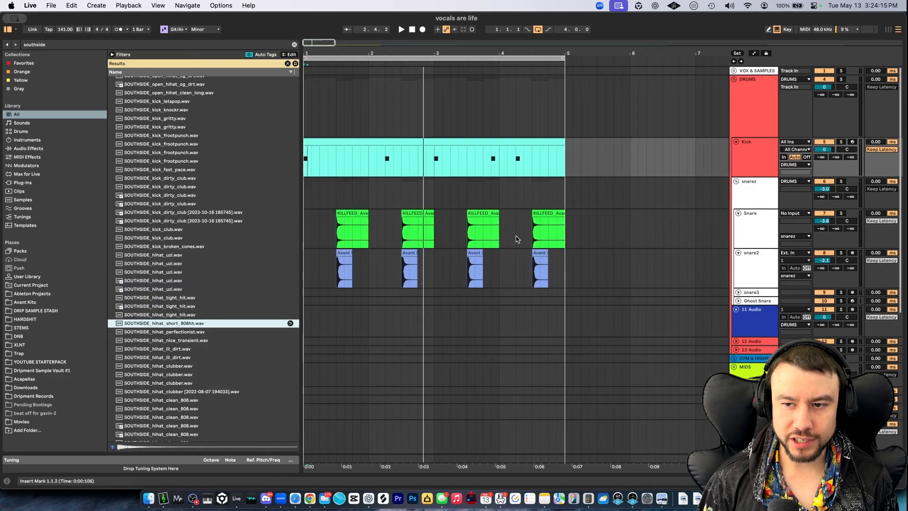
scroll(613, 289, "down", 4)
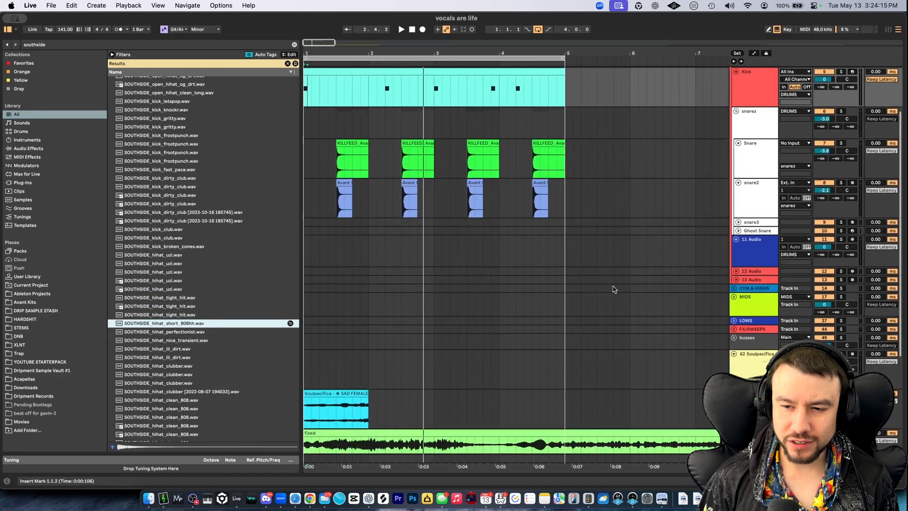
left_click(735, 288)
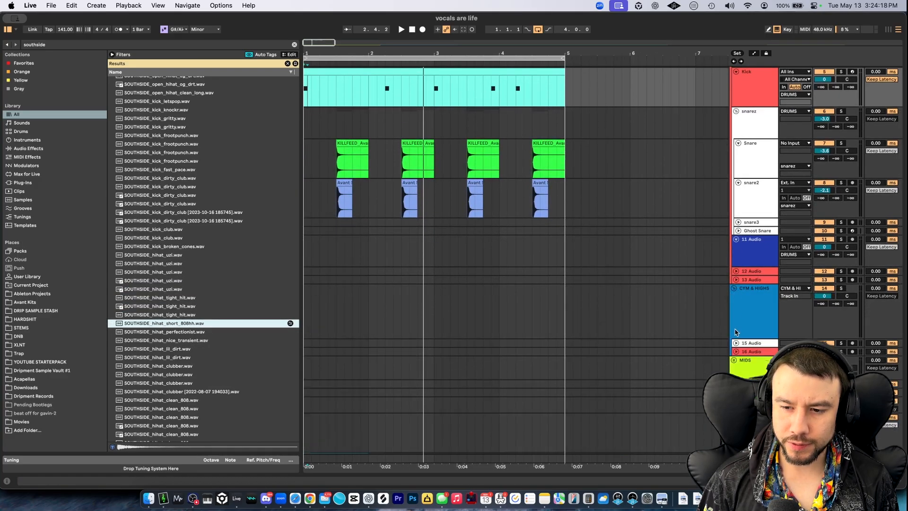
left_click(735, 343)
left_click(329, 370)
left_click_drag(311, 365, 311, 365)
scroll(311, 365, "up", 5)
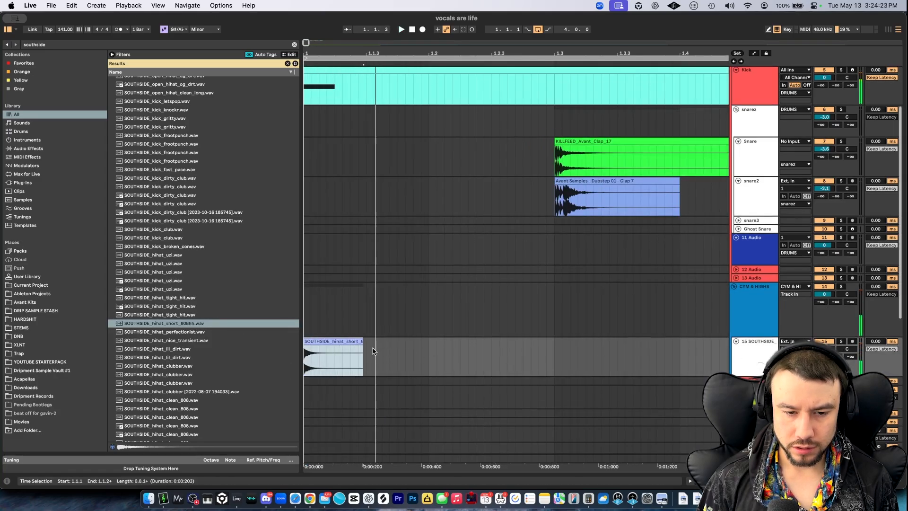
Duplicate the hi-hat clip repeatedly as eighth notes until it fills bars 1 and 2
scroll(379, 350, "down", 2)
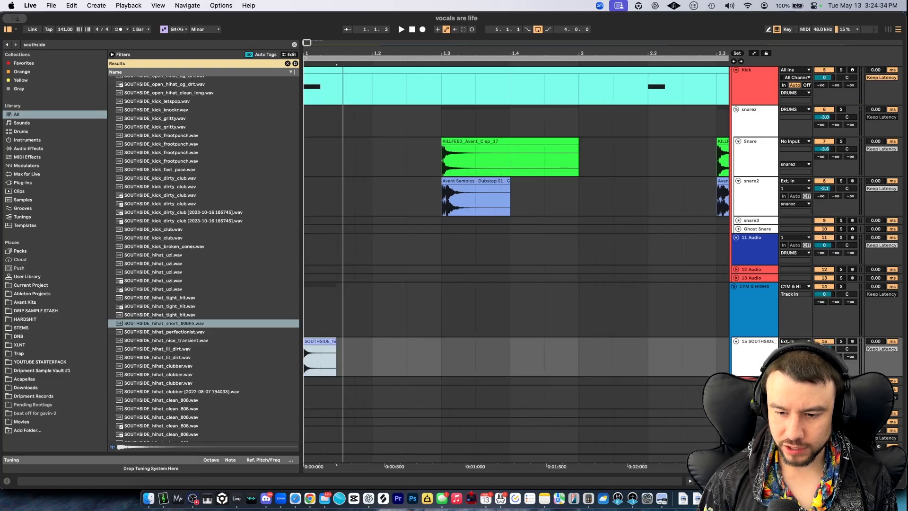
key("super+d")
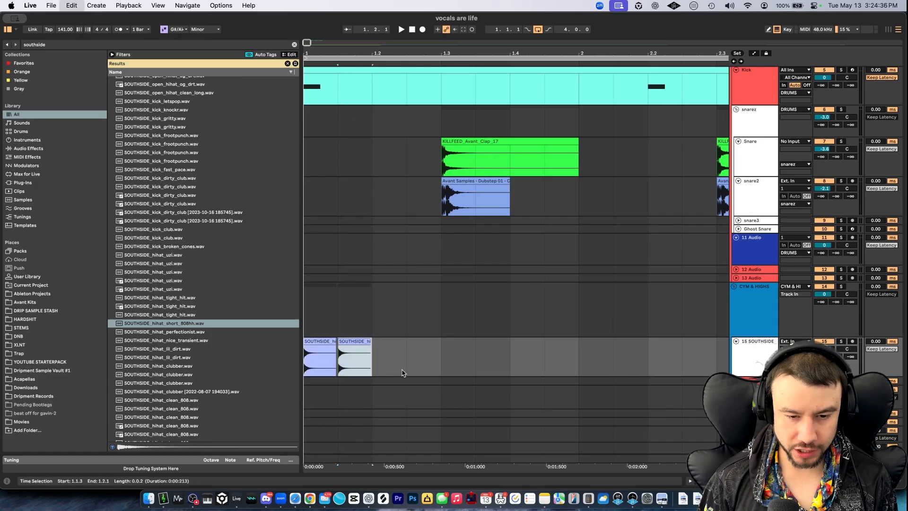
scroll(403, 373, "down", 5)
key("super+d")
key("super+d")
key("super+d")
key("super+d")
key("super+d")
key("super+d")
key("super+d")
key("super+d")
key("super+d")
key("super+d")
key("super+d")
key("super+d")
Listen to the loop from the start and duplicate the two bars of hi-hats into bars 3 and 4
left_click(307, 341)
key("space")
scroll(390, 362, "up", 4)
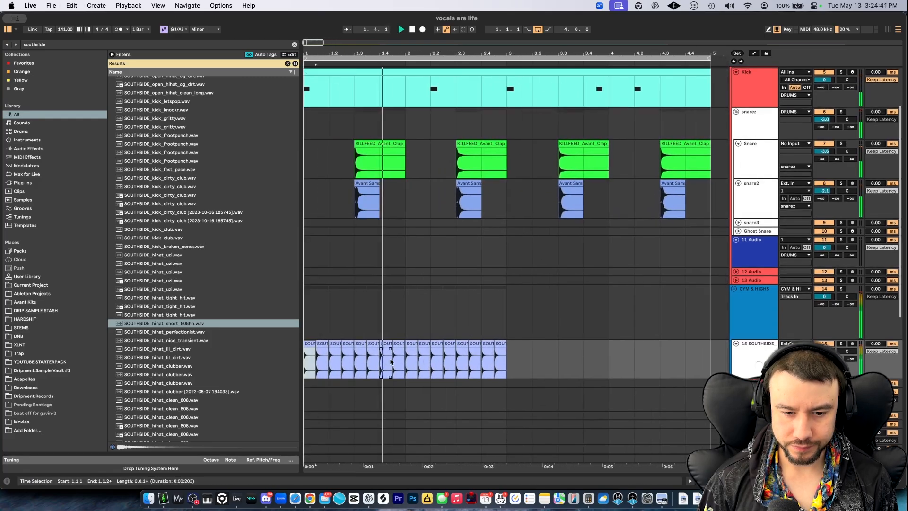
scroll(411, 359, "up", 2)
scroll(444, 357, "down", 4)
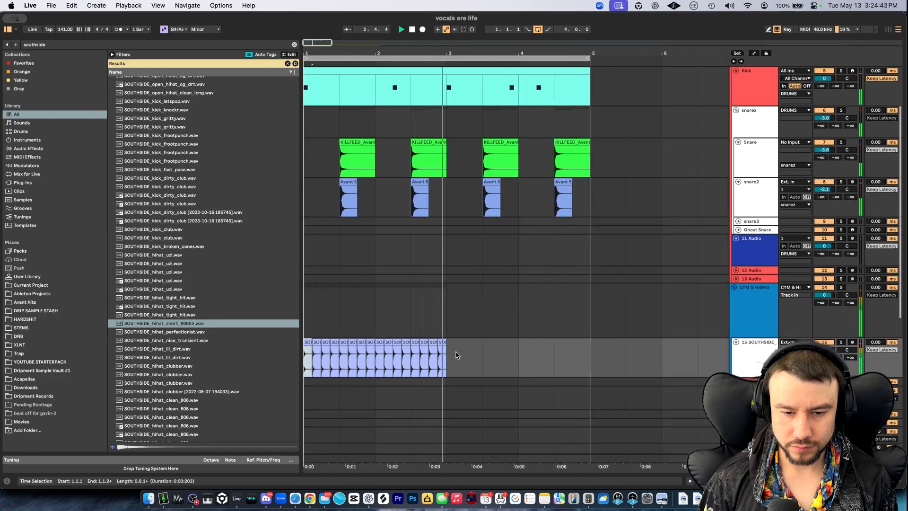
left_click_drag(450, 358, 283, 349)
key("super+d")
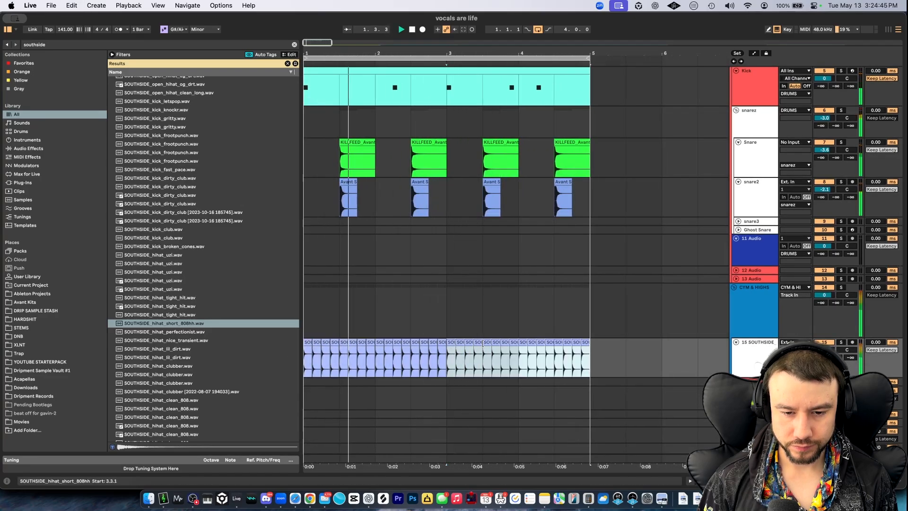
scroll(463, 345, "down", 3)
scroll(446, 345, "up", 4)
scroll(342, 341, "down", 4)
key("space")
Open a hi-hat clip's sample in Manage Sample File, start Hot-Swap for it, and shrink the clip view
left_click(354, 301)
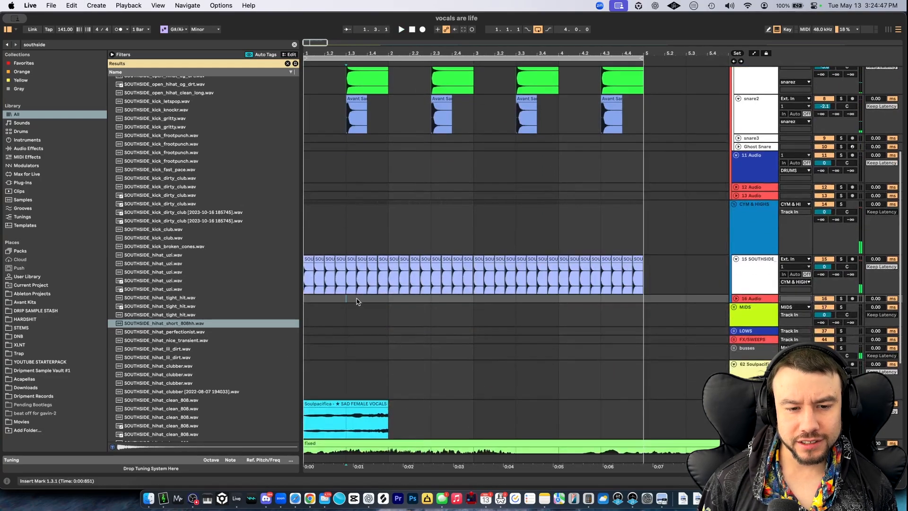
scroll(356, 300, "up", 2)
double_click(341, 297)
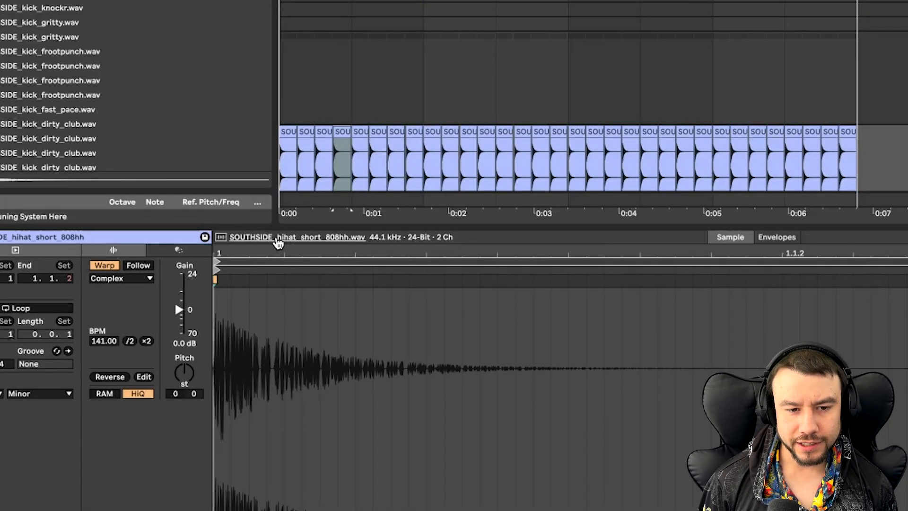
right_click(290, 238)
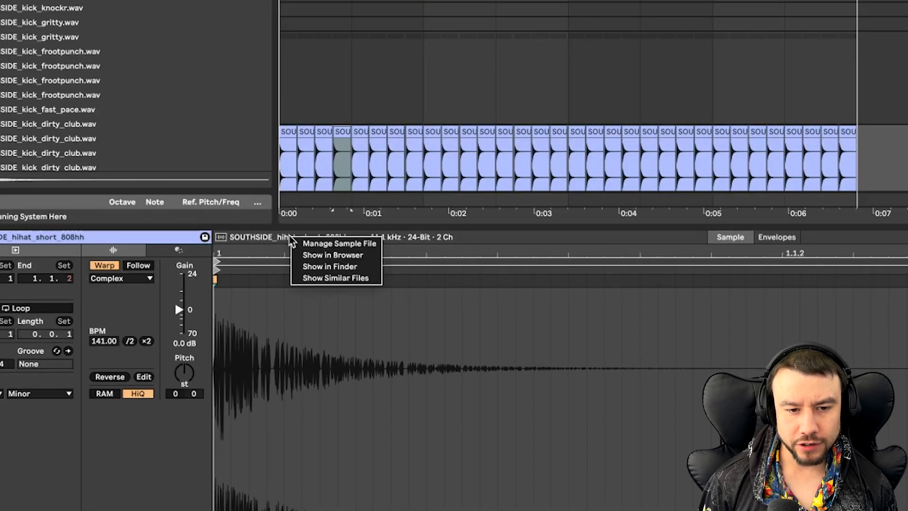
left_click(322, 244)
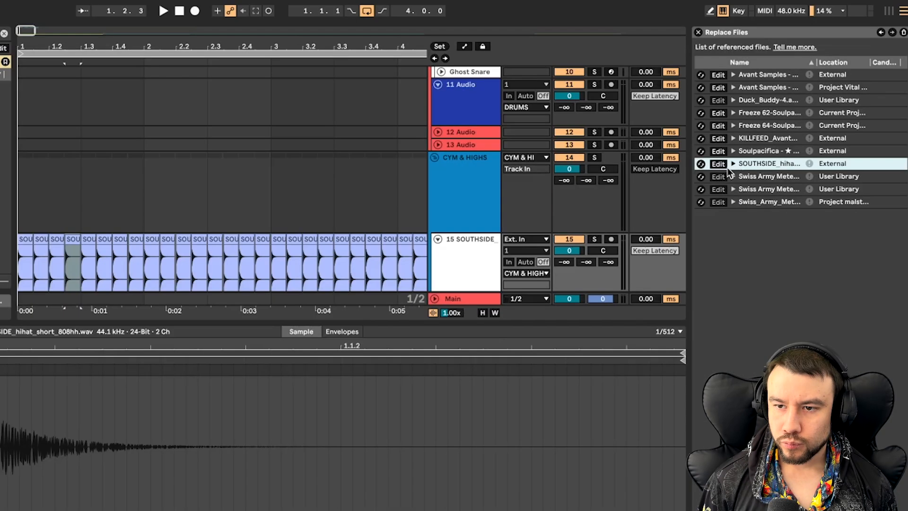
left_click(700, 164)
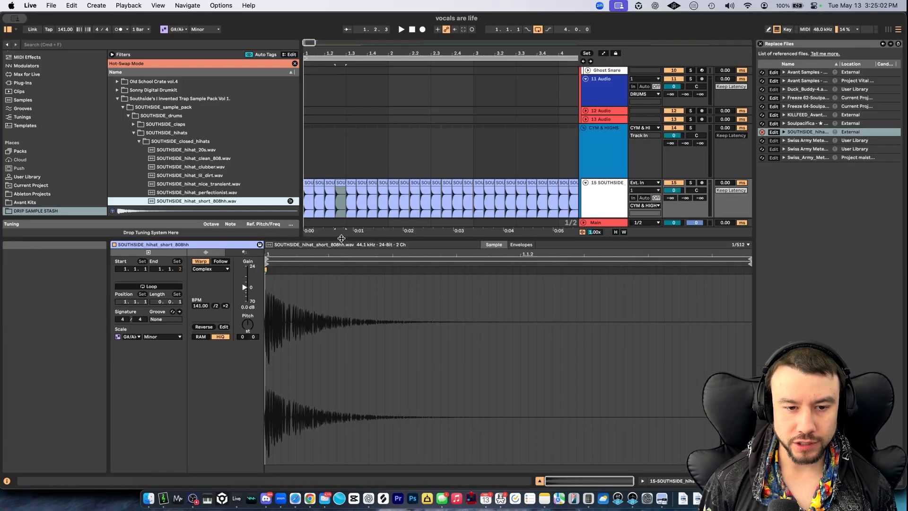
left_click_drag(568, 327, 568, 510)
scroll(452, 256, "down", 5)
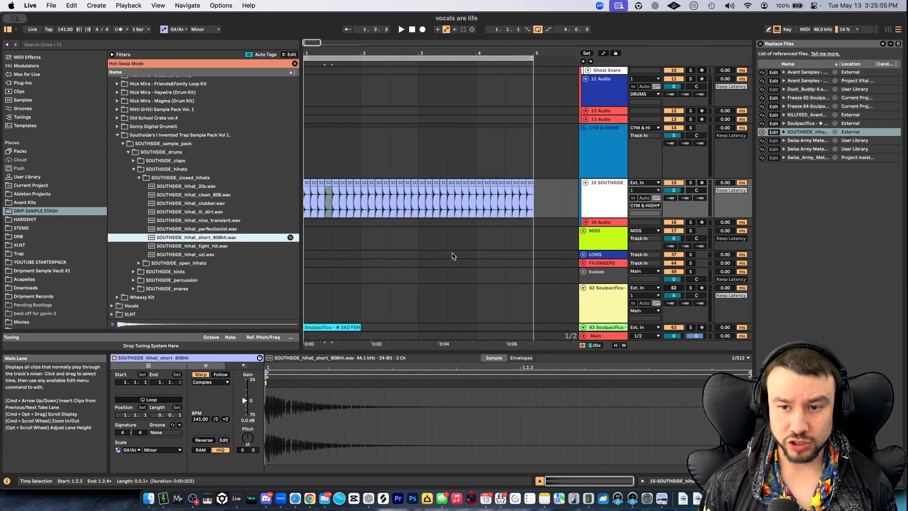
scroll(352, 199, "up", 3)
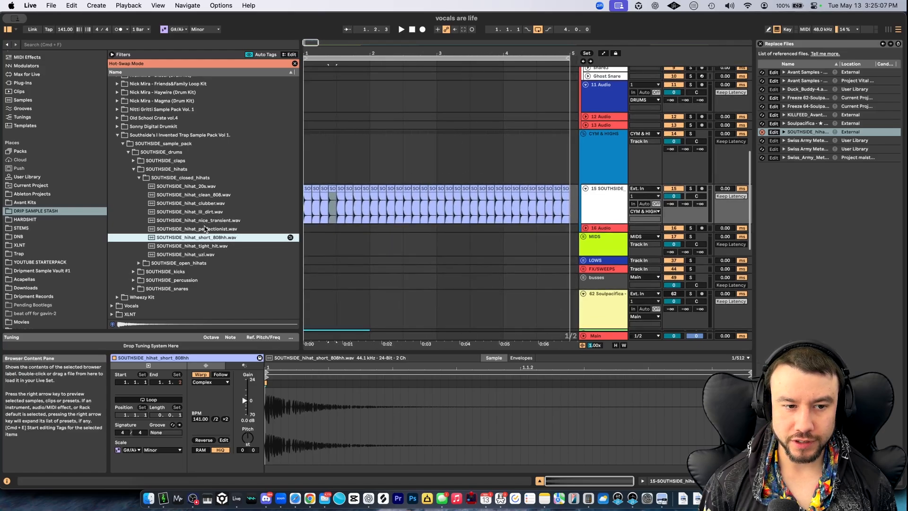
Audition other closed hi-hats, hot-swap the sample to SOUTHSIDE_hihat_clean_808.wav, and listen to the loop
left_click(206, 228)
left_click(189, 220)
left_click(184, 204)
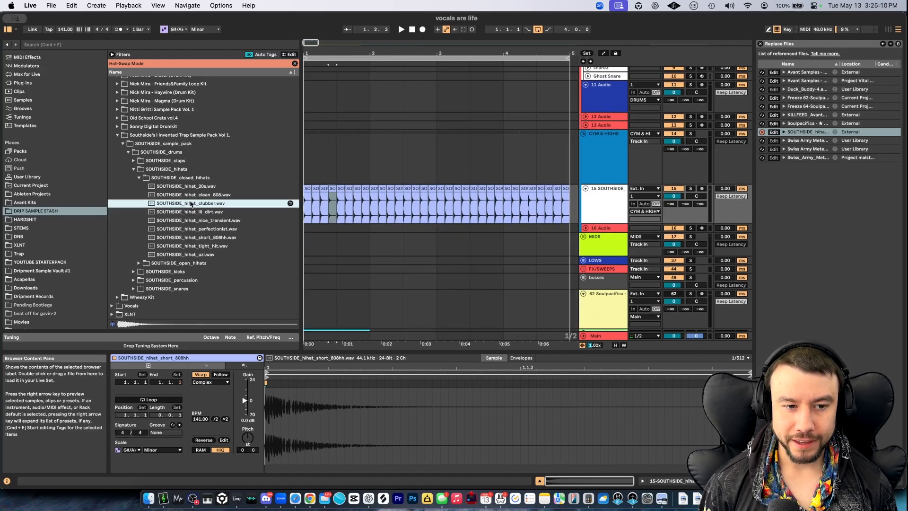
left_click(194, 196)
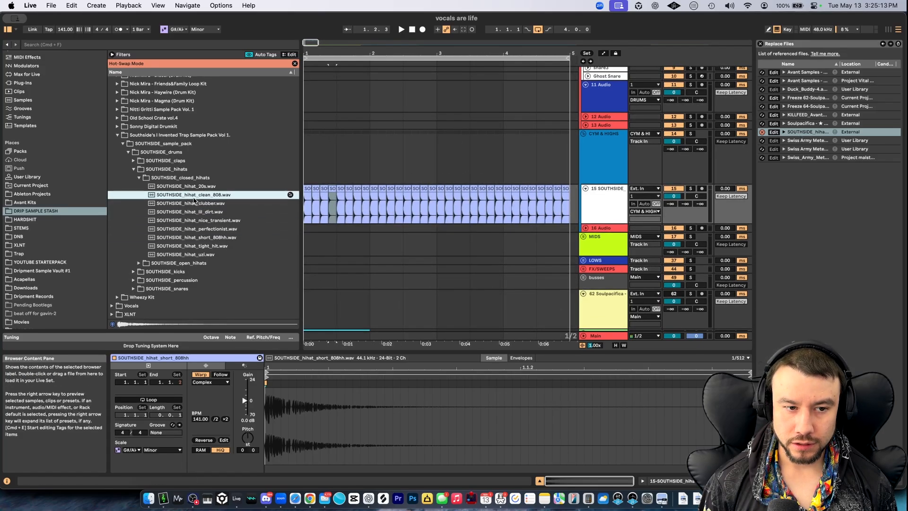
double_click(191, 196)
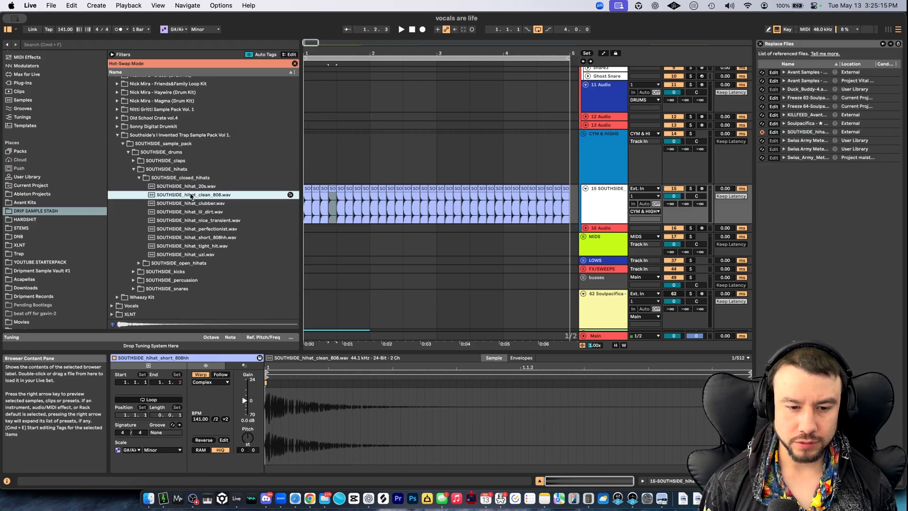
left_click(327, 222)
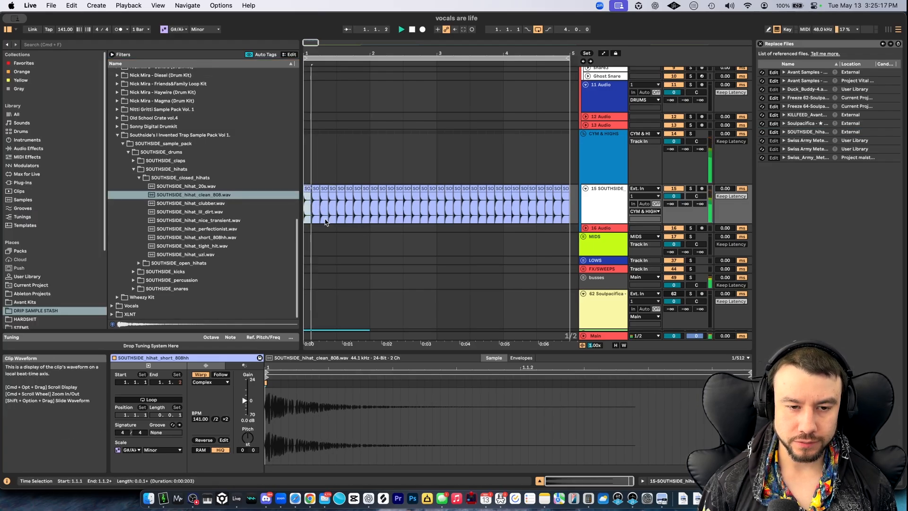
scroll(326, 223, "down", 5)
scroll(331, 228, "up", 2)
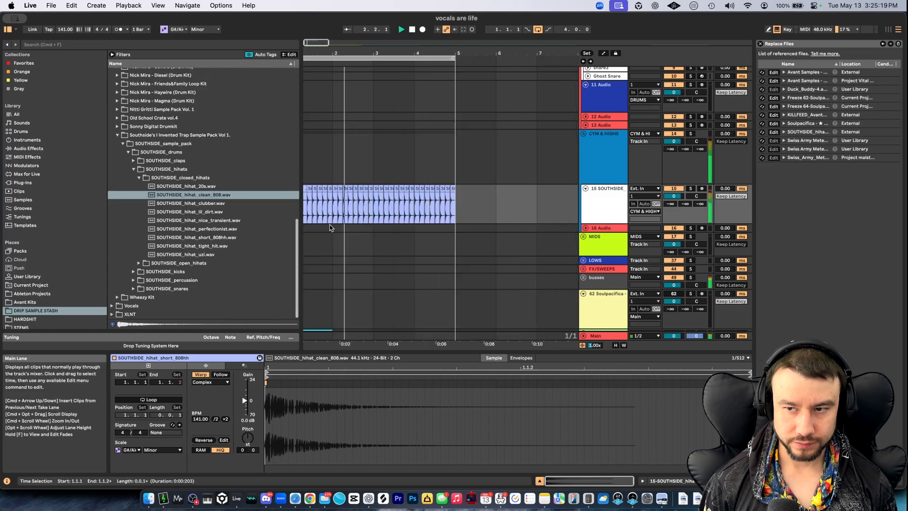
scroll(329, 227, "up", 2)
Hot-swap the hi-hat sample to SOUTHSIDE_hihat_uzi.wav and lower the hi-hat track volume to -3.9 dB during playback
left_click(763, 133)
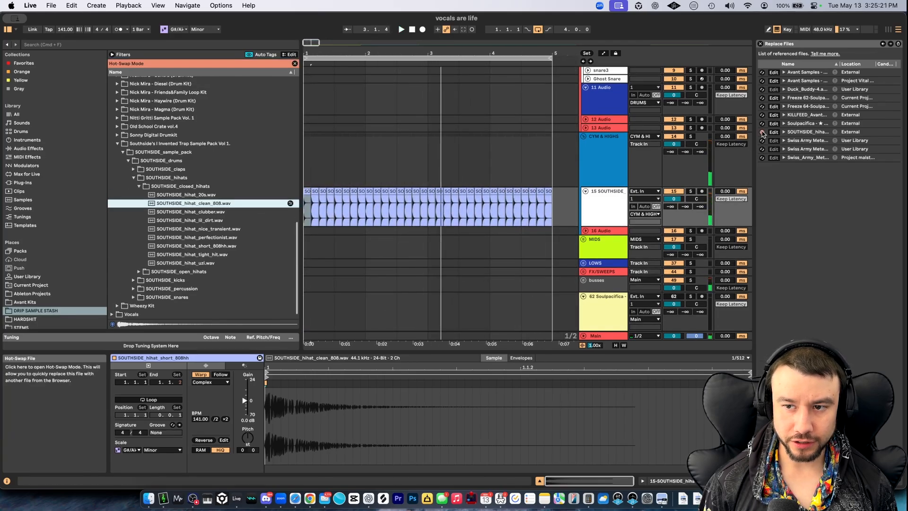
left_click(197, 263)
double_click(181, 263)
key("space")
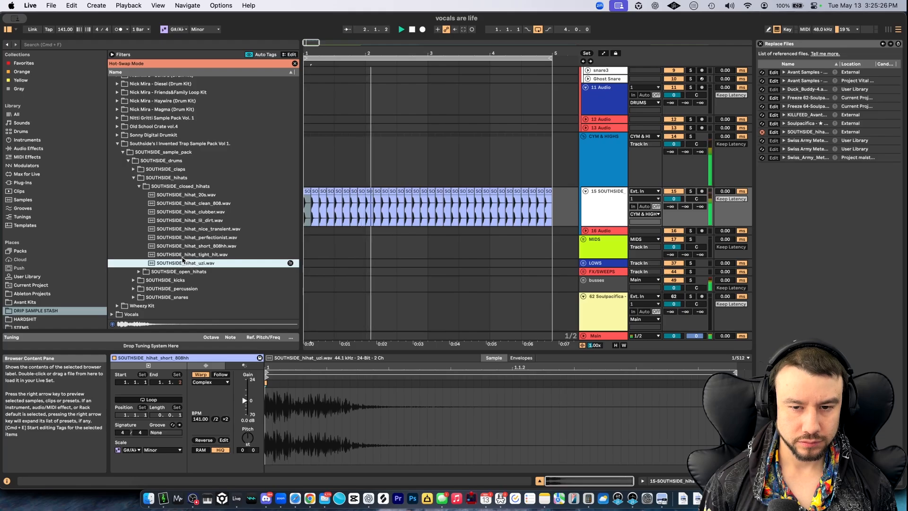
left_click(674, 199)
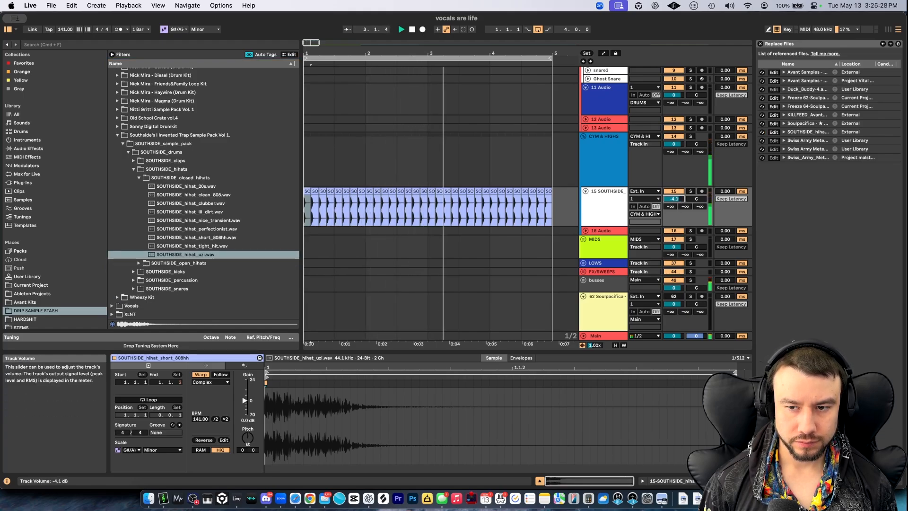
Hot-swap the hi-hat sample to NM - Duality HH.wav from the HiHats folder of the Nick Mira - Magma drum kit
left_click(762, 133)
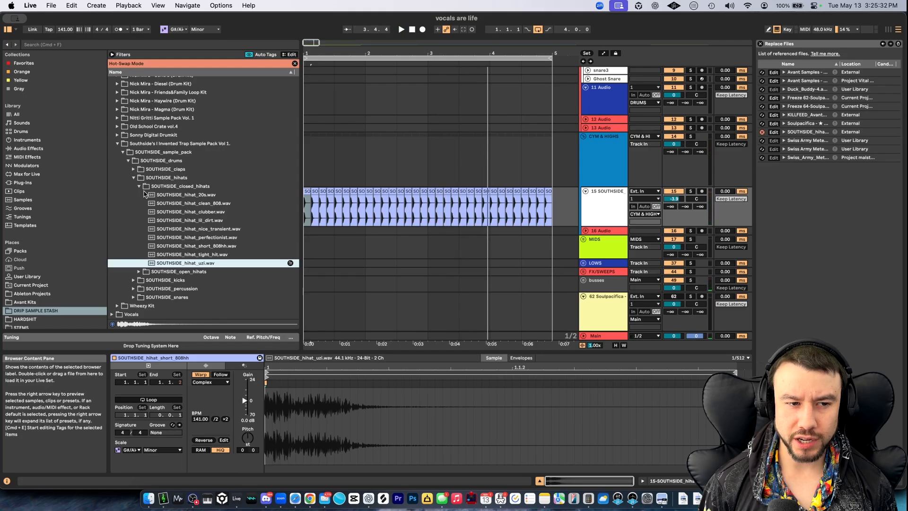
scroll(118, 118, "up", 5)
left_click(118, 254)
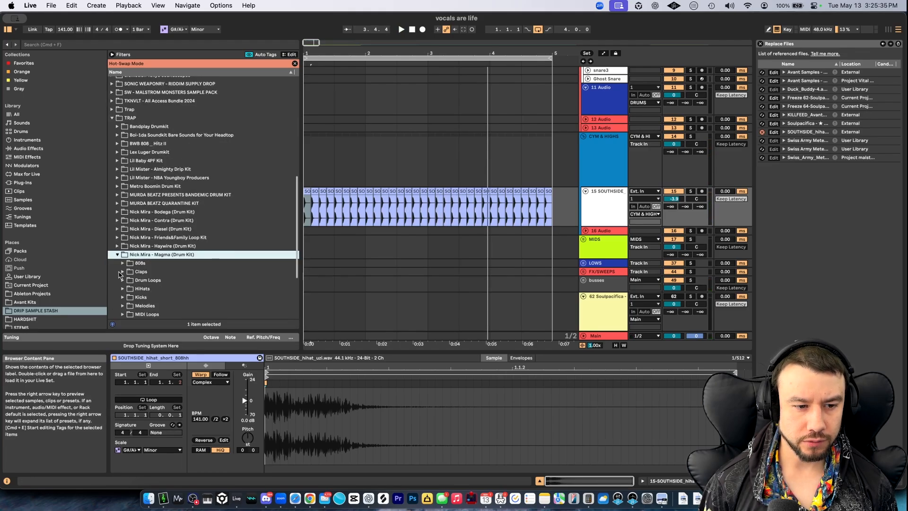
scroll(129, 295, "down", 2)
left_click(123, 240)
scroll(141, 213, "down", 2)
left_click(152, 201)
double_click(174, 203)
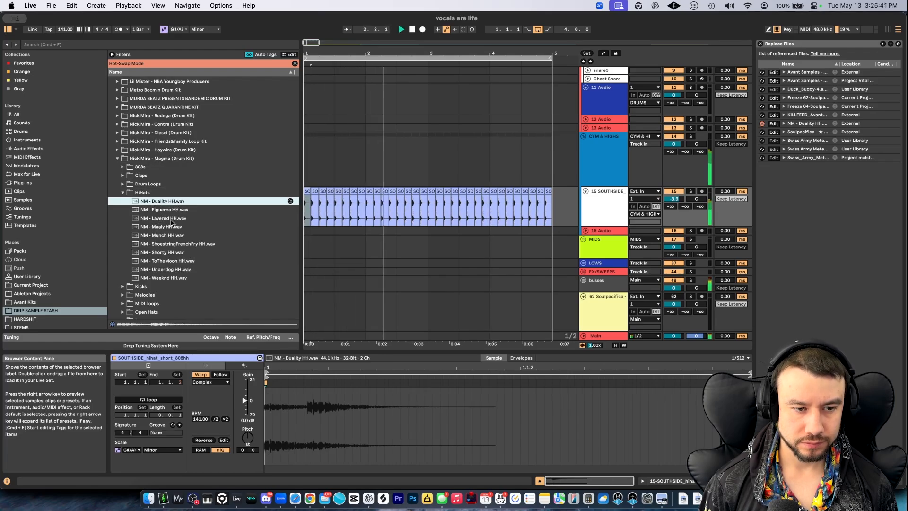
Close the Replace Files view, stop playback, and set the hi-hat track volume to -1.8 dB
left_click(761, 44)
key("space")
left_click_drag(824, 199, 825, 195)
Hide the browser and the clip detail view to give the arrangement the full window
key("super+alt+b")
left_click(129, 281)
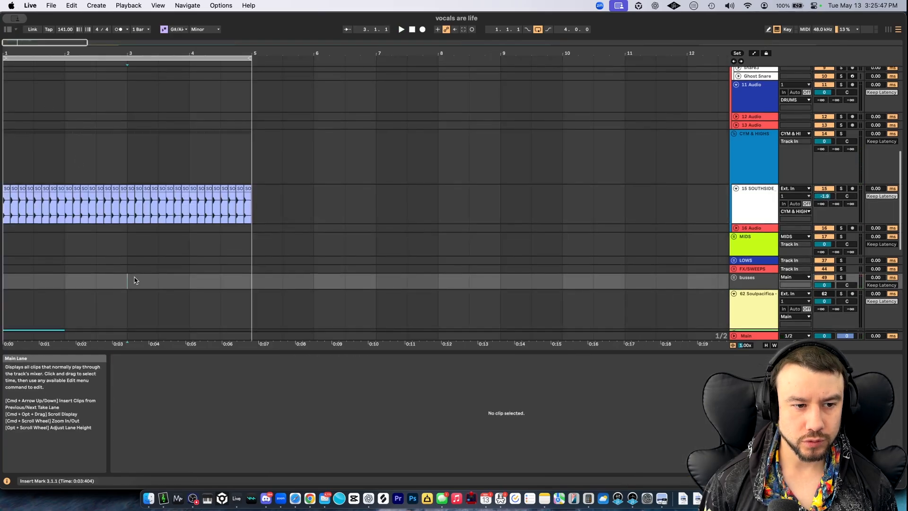
double_click(160, 352)
scroll(59, 278, "up", 5)
scroll(60, 278, "left", 3)
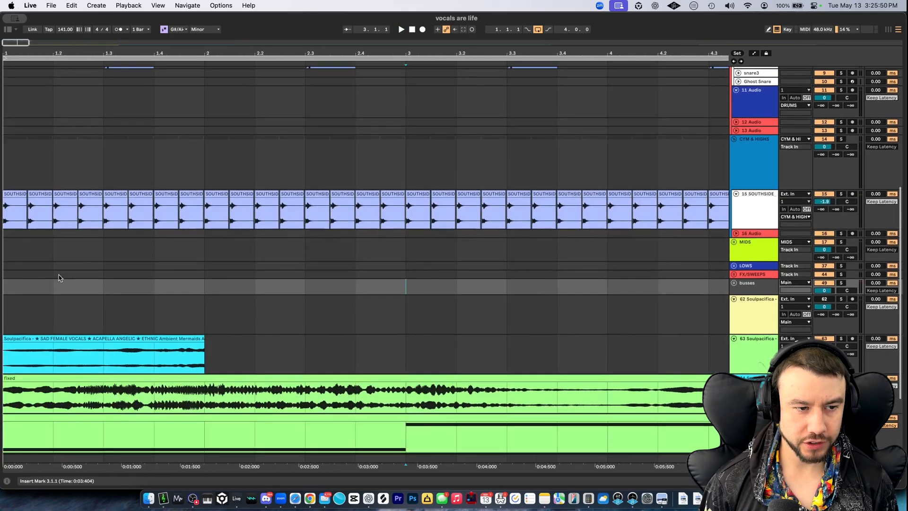
Play the loop's opening beats from the first hi-hat and examine how the hi-hats line up with the claps
scroll(48, 261, "up", 3)
scroll(35, 242, "up", 3)
key("space")
key("space")
key("space")
left_click(27, 252)
key("space")
key("space")
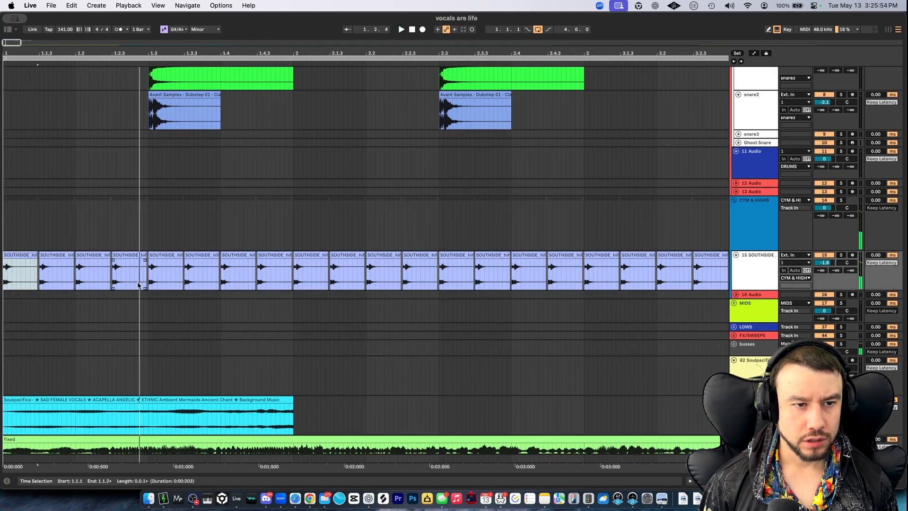
scroll(148, 255, "up", 3)
scroll(192, 133, "up", 2)
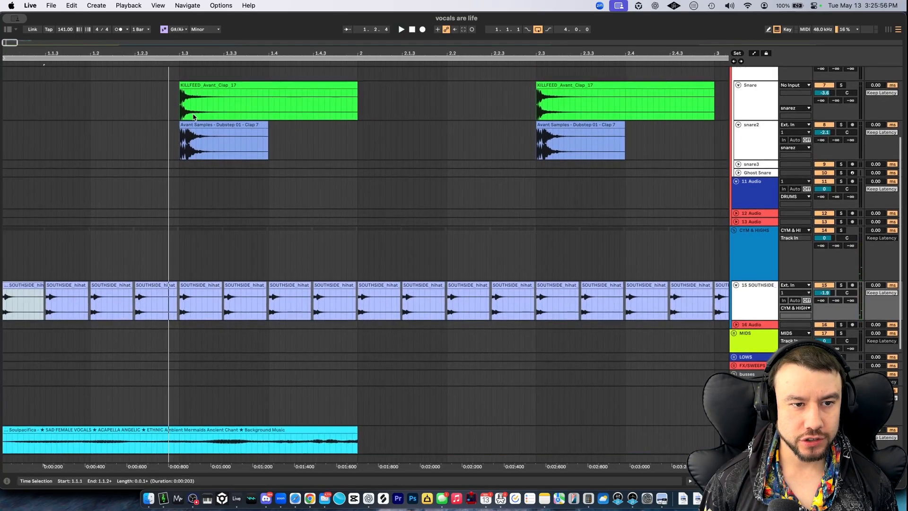
Shorten the hi-hat at 1.2.3 to a 32nd note, duplicate it up to the first clap at 1.3, and play the loop from the start
left_click(195, 151)
scroll(162, 286, "up", 3)
scroll(162, 286, "left", 3)
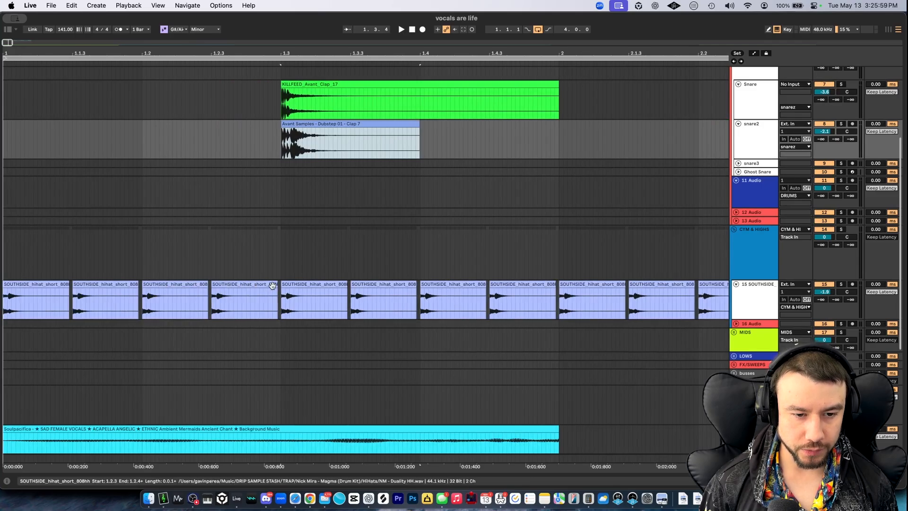
mouse_move(277, 284)
left_mouse_down()
mouse_move(227, 282)
mouse_move(280, 300)
left_mouse_up()
key("super+d")
key("super+d")
key("super+d")
key("space")
scroll(288, 300, "down", 5)
key("space")
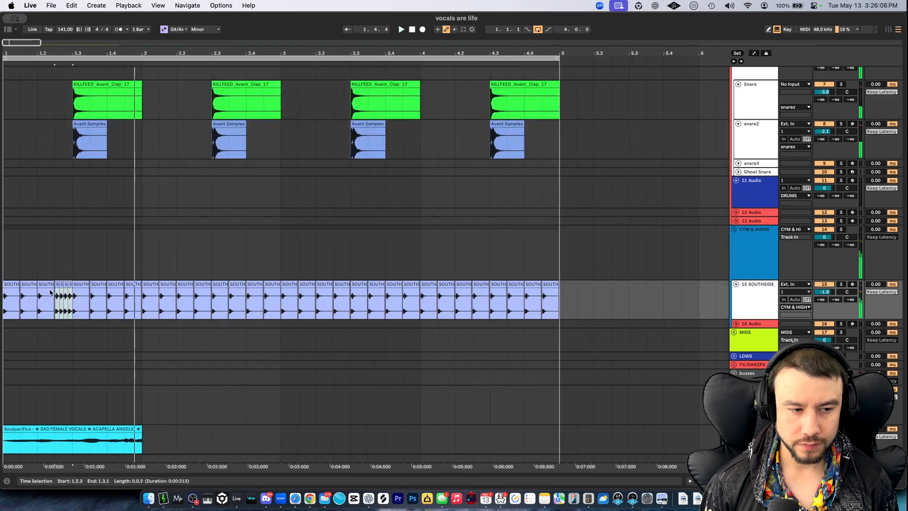
left_click(15, 285)
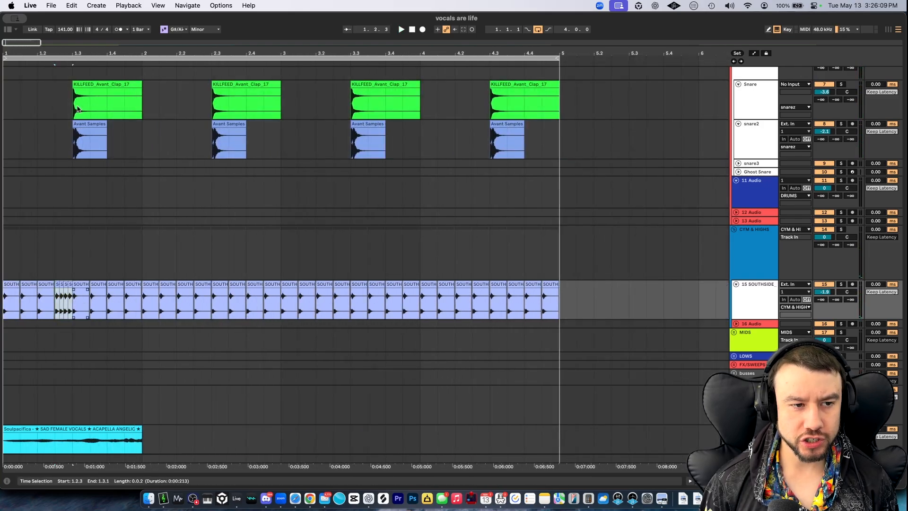
left_click(12, 285)
key("space")
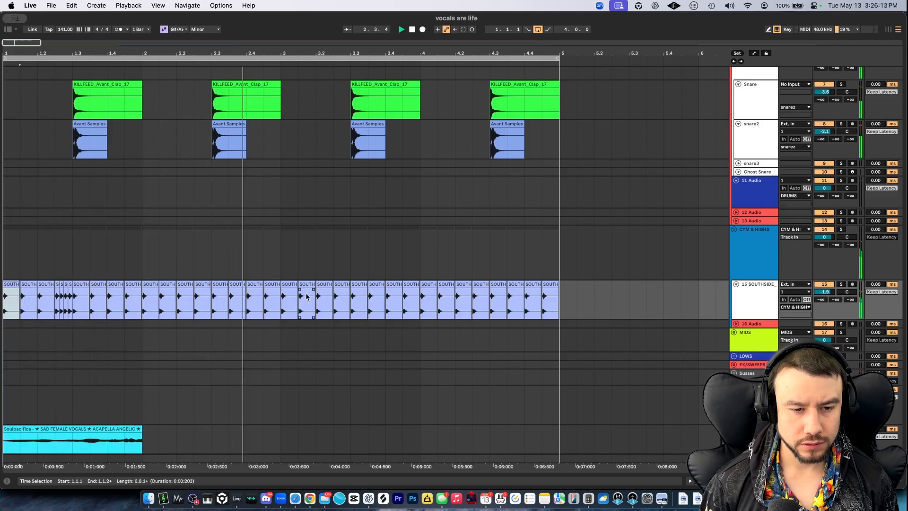
Halve the hi-hat at the start of bar 3 to a sixteenth note, duplicate it once, and play from there
scroll(296, 296, "up", 2)
left_click_drag(292, 285, 284, 285)
key("super+d")
left_click(280, 285)
key("space")
scroll(294, 300, "down", 3)
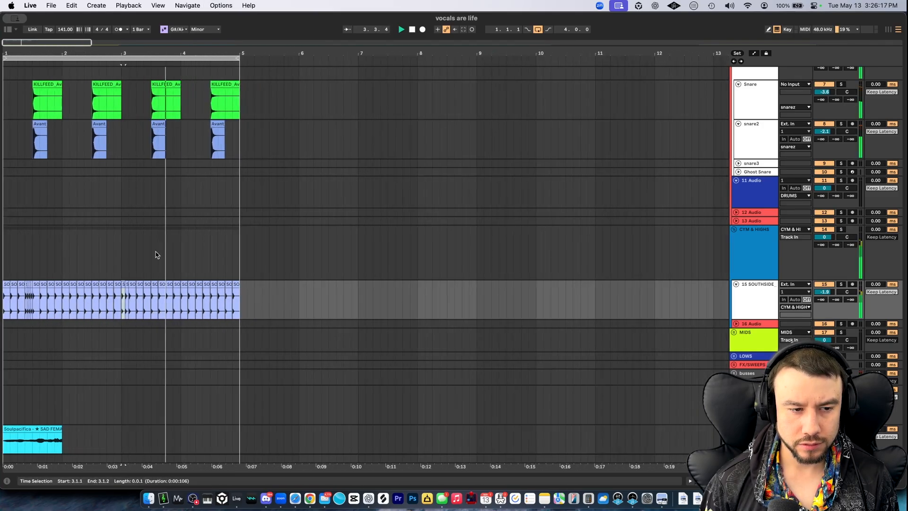
Shorten the hi-hat at 3.4.3 to a 32nd note and duplicate it three times to fill up to bar 4
scroll(173, 310, "up", 5)
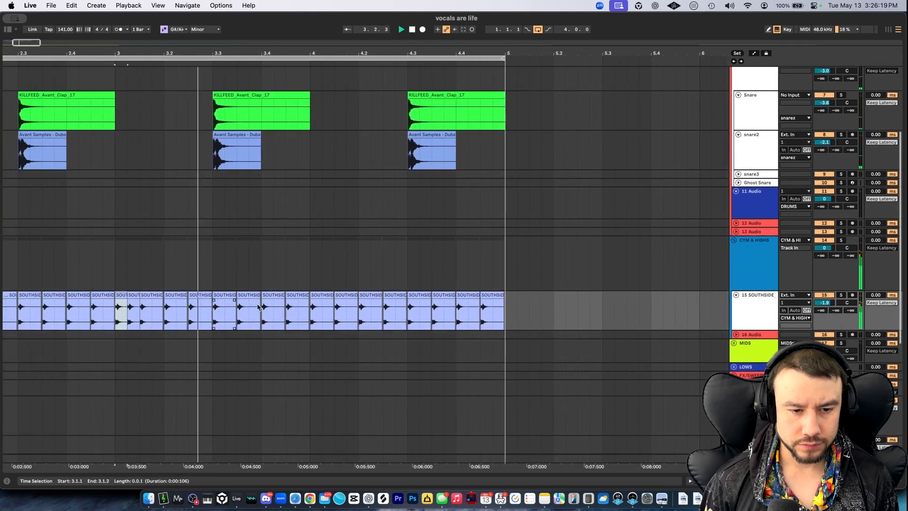
scroll(284, 312, "up", 2)
key("space")
left_click_drag(334, 295, 300, 294)
key("super+d")
key("super+d")
key("super+d")
scroll(286, 316, "up", 2)
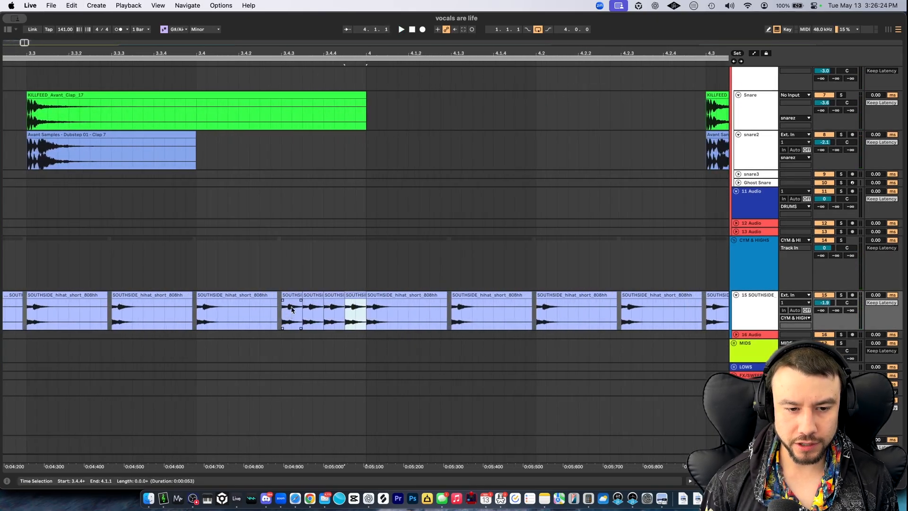
Halve the first hit of the 3.4.3 roll to a 64th note and duplicate it until the roll reaches bar 4
left_click_drag(303, 296, 292, 303)
scroll(291, 303, "up", 2)
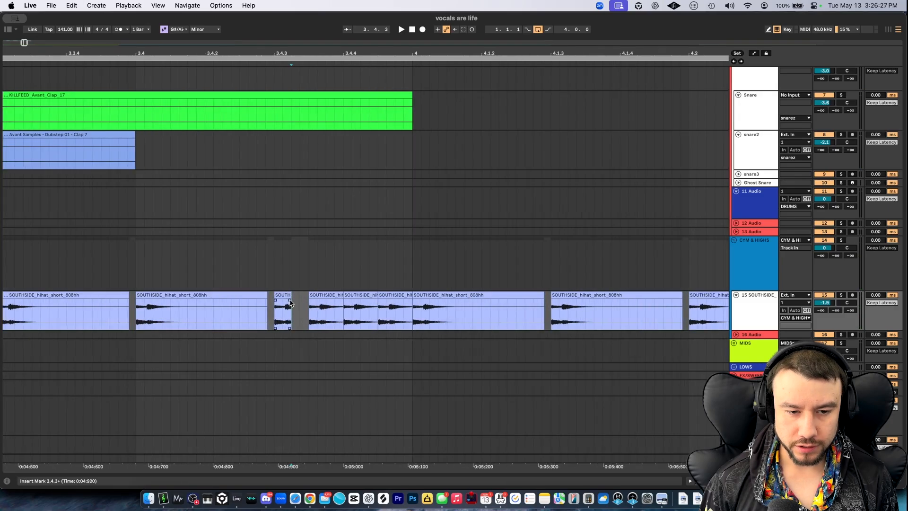
left_click(281, 296)
key("super+d")
key("super+d")
key("super+d")
key("super+d")
scroll(281, 297, "down", 3)
key("super+d")
key("super+d")
key("super+d")
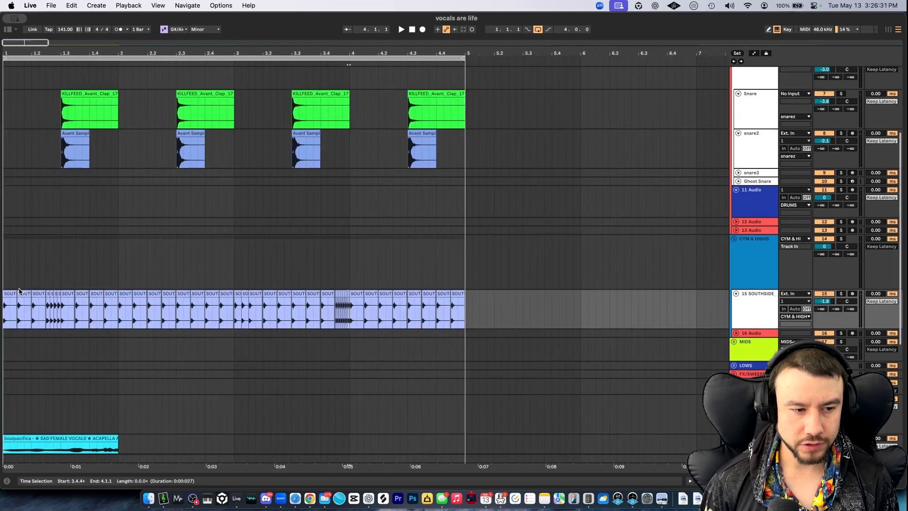
Play the loop from the start and lower the SOUTHSIDE hi-hat track volume to -2.3 dB
left_click(13, 292)
key("space")
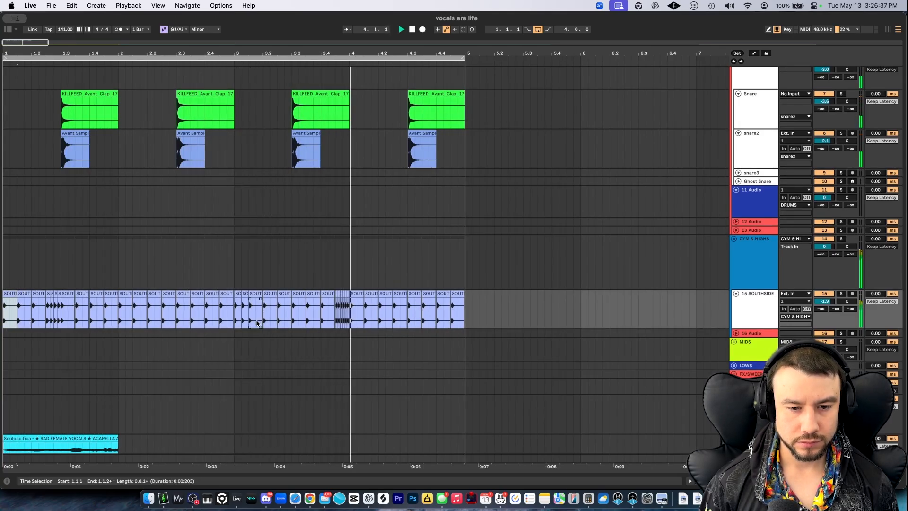
left_click_drag(824, 302, 825, 303)
scroll(100, 297, "up", 3)
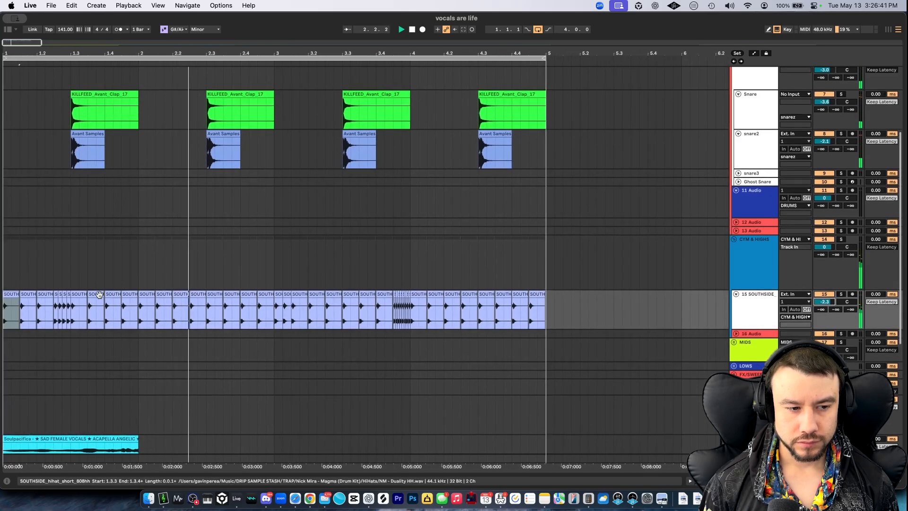
Delete the second hi-hat of bar 1, at 1.1.3, and play the loop from the first hi-hat
scroll(100, 296, "down", 1)
key("space")
left_click(32, 282)
key("Delete")
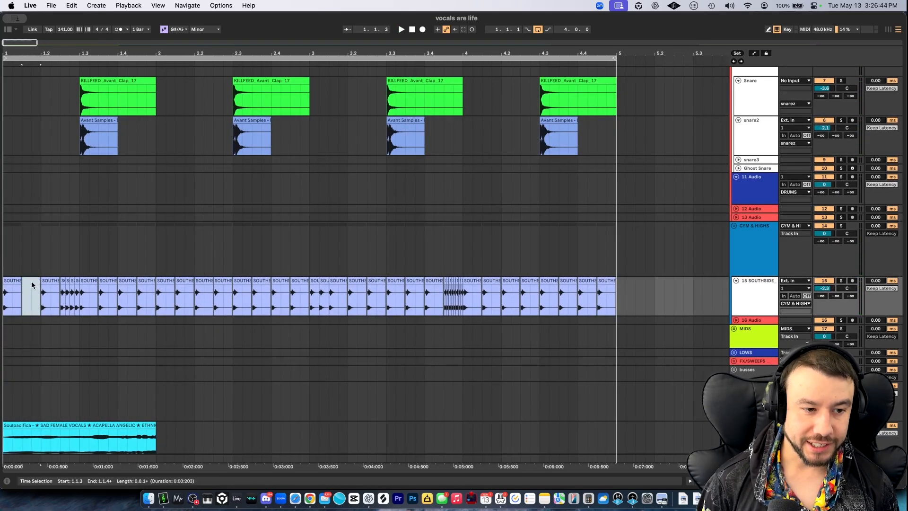
key("Left")
key("space")
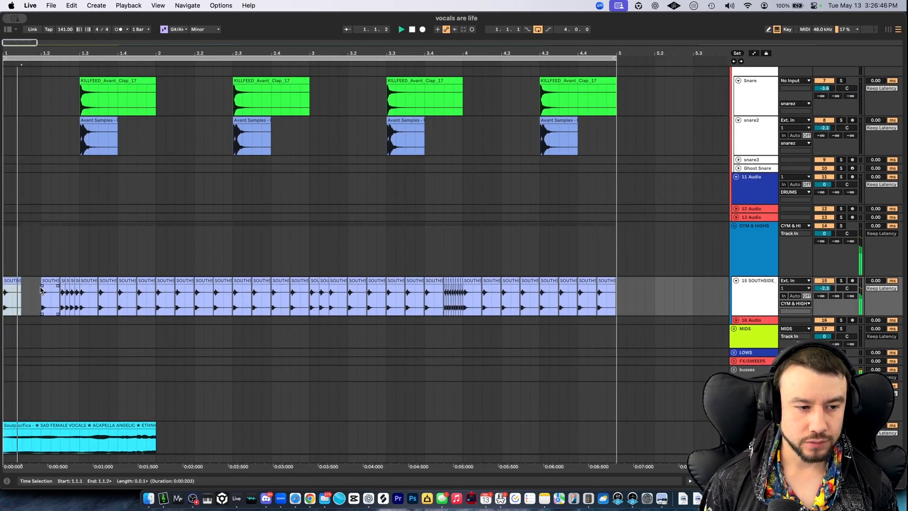
Delete the hi-hats at 1.3.3 and 1.4.1 after the first clap and replay the loop from the start
key("space")
left_click(108, 291)
key("Delete")
left_click(129, 284)
key("Delete")
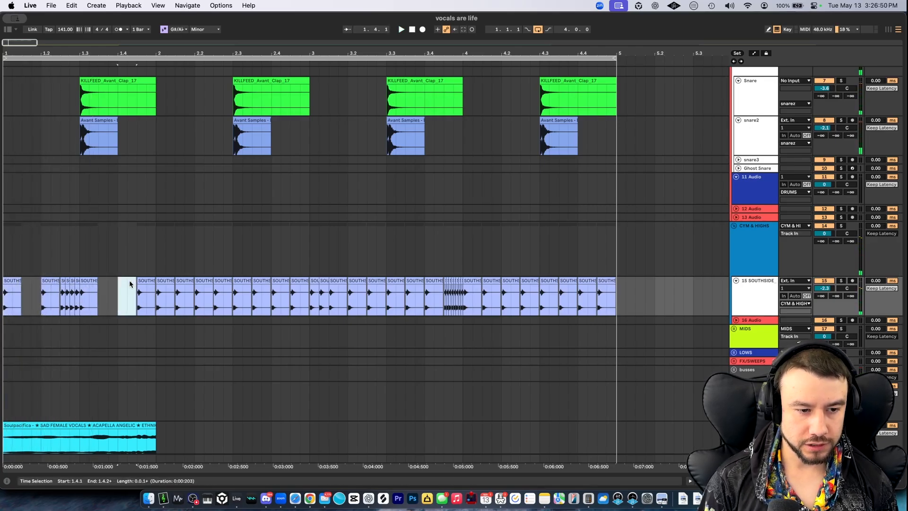
left_click(21, 280)
key("space")
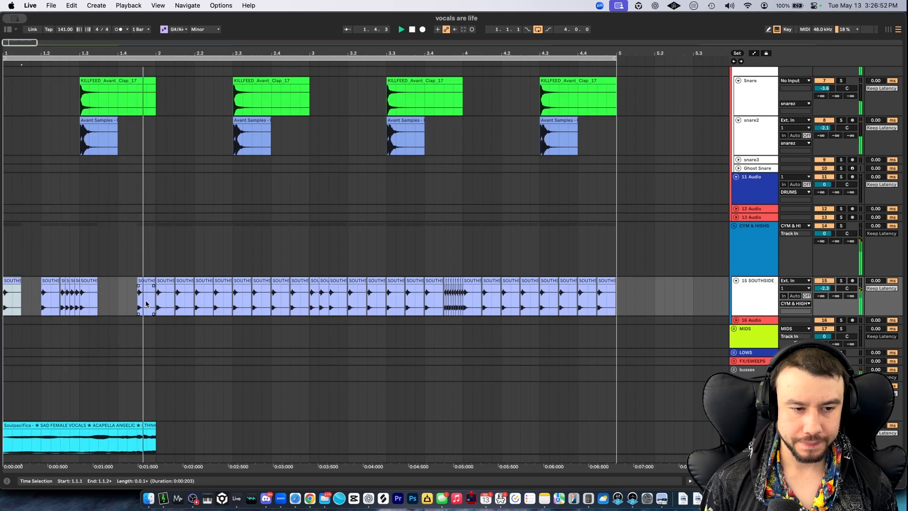
Copy the 1.2.3 hi-hat roll to 2.2.3, remove the hi-hats from 2.3.3 up to bar 3, and replay the loop
scroll(156, 306, "up", 1)
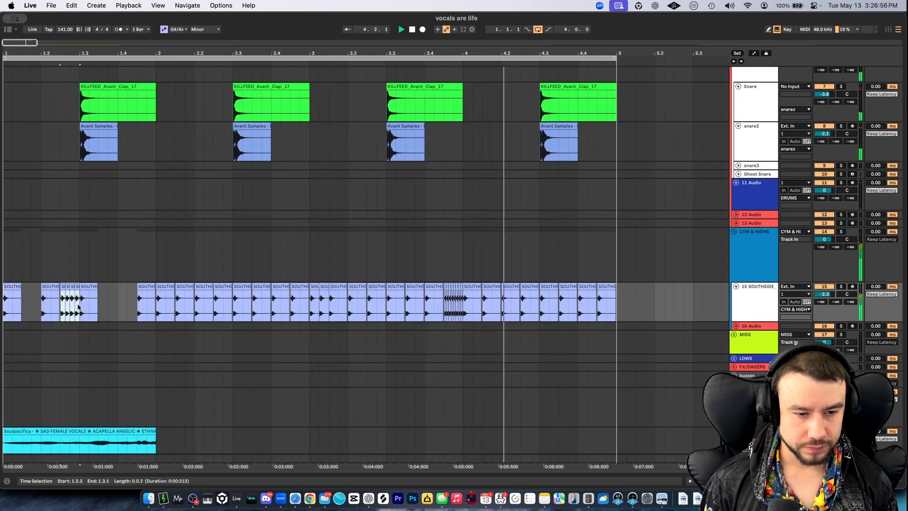
left_click(213, 307)
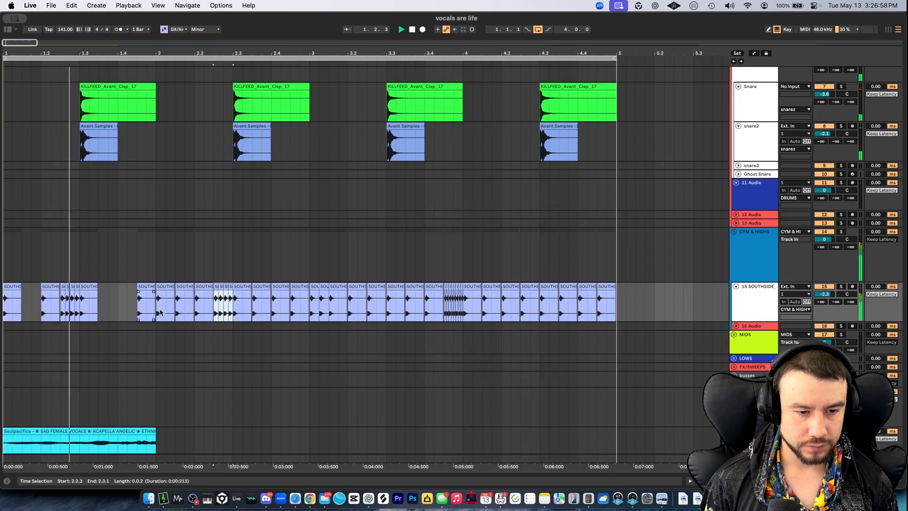
scroll(251, 330, "down", 1)
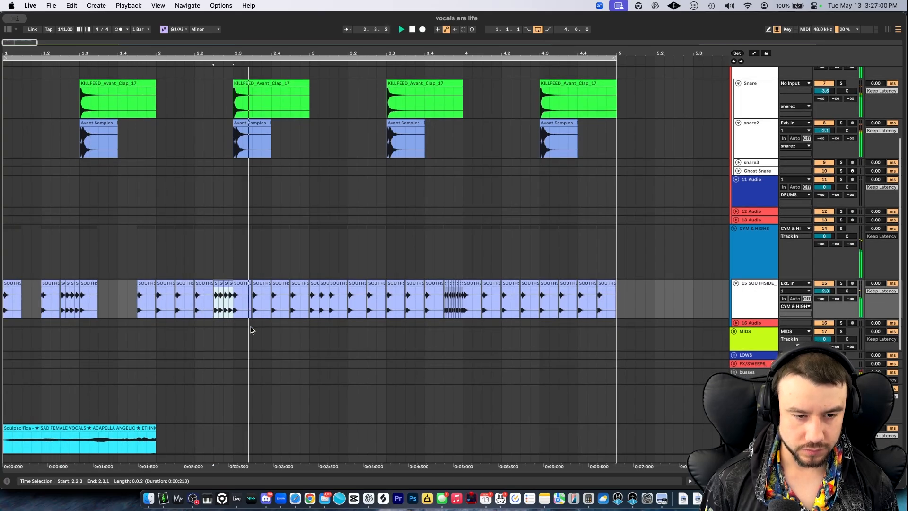
left_click(13, 285)
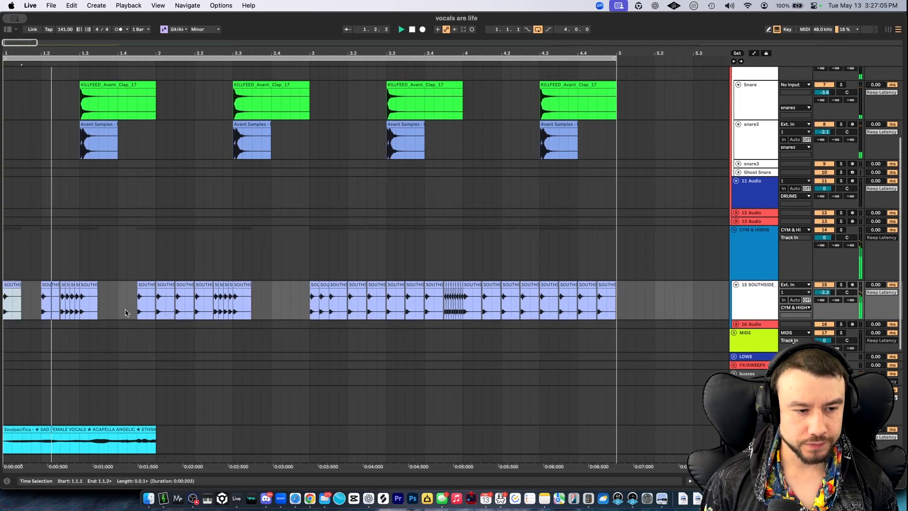
scroll(126, 312, "down", 3)
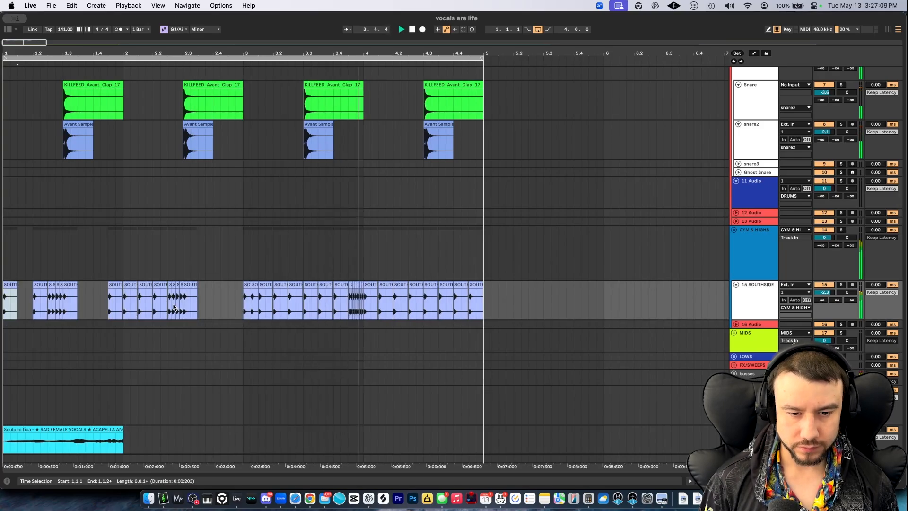
scroll(447, 296, "up", 2)
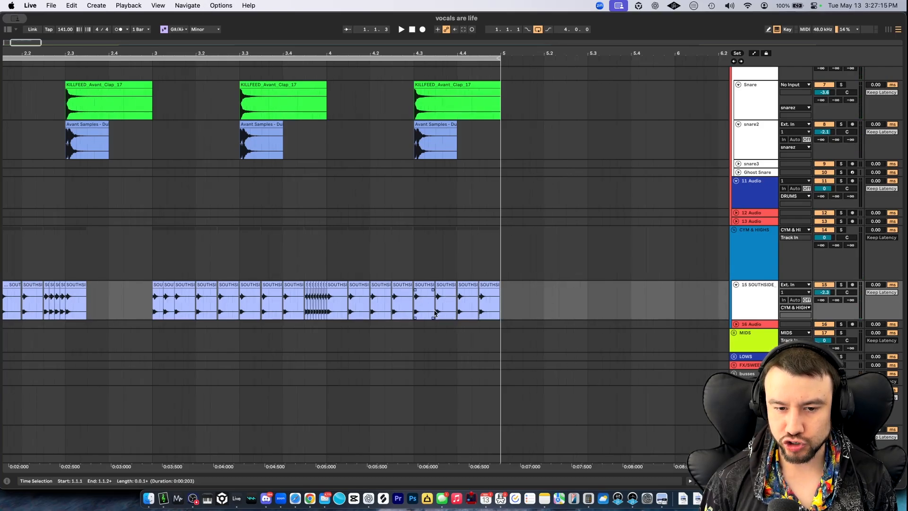
Shorten the hi-hat at 4.3.1 to an eighth-note triplet, duplicate it to the end of bar 4, and play back the result
left_click_drag(431, 285, 429, 285)
key("super+d")
key("super+d")
key("super+d")
key("super+d")
key("super+d")
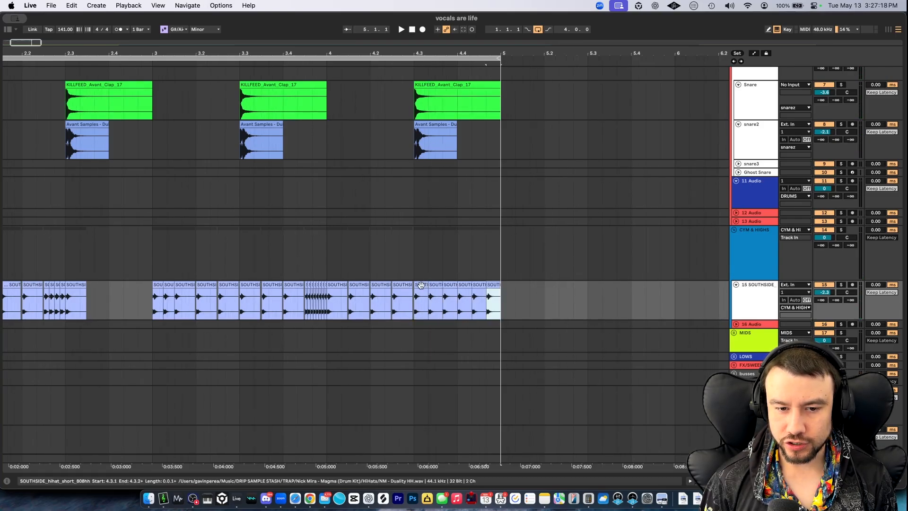
left_click(420, 285)
scroll(426, 336, "down", 4)
key("space")
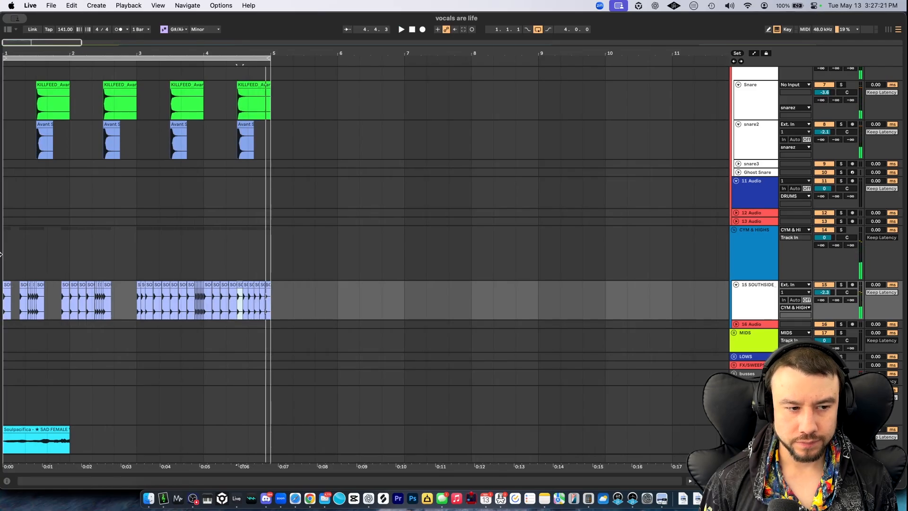
scroll(2, 258, "up", 2)
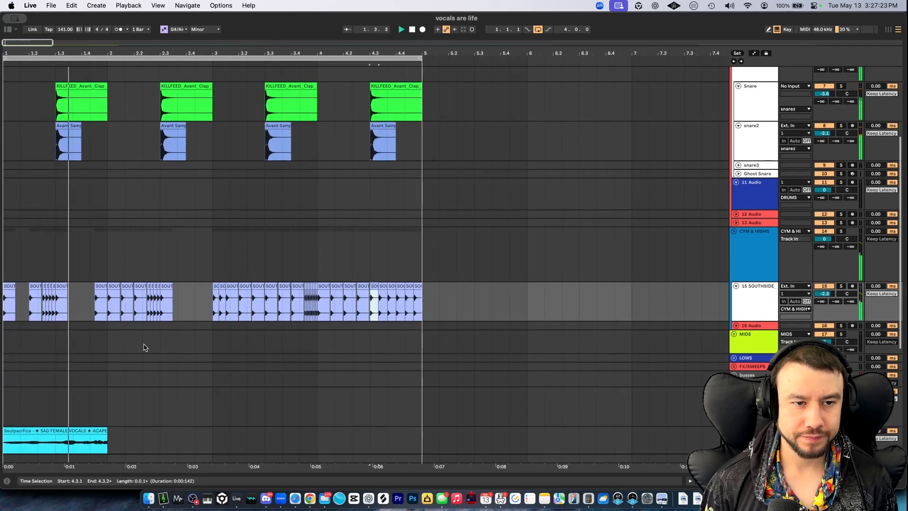
scroll(146, 348, "down", 1)
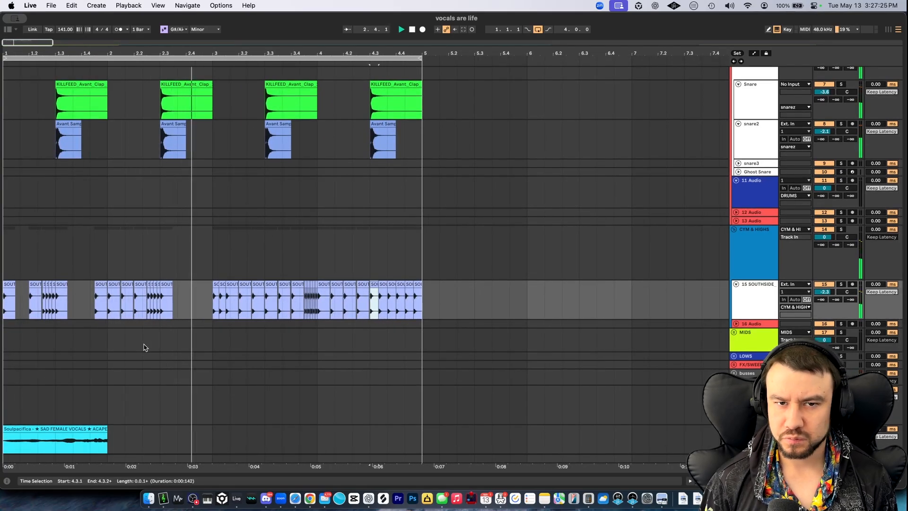
Unfold the empty audio track 16 below the hi-hats and search the sample library for "avant open"
scroll(145, 347, "down", 3)
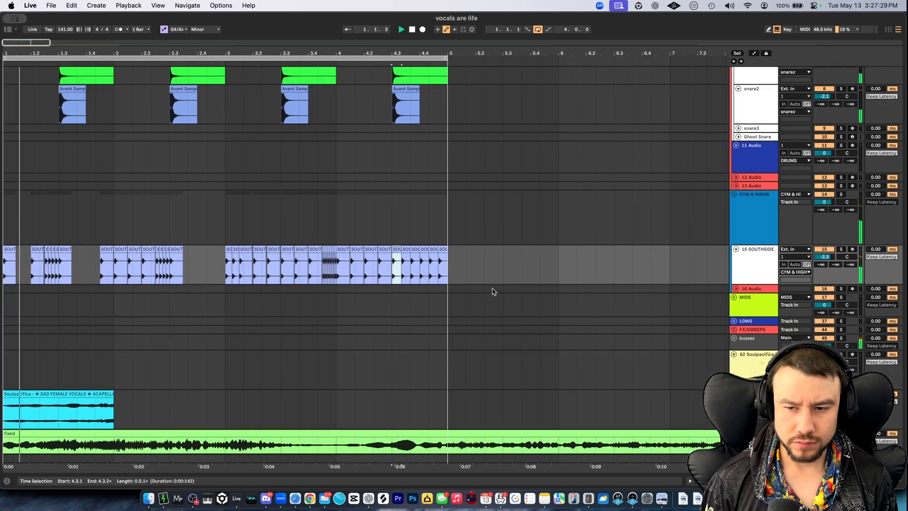
left_click(737, 288)
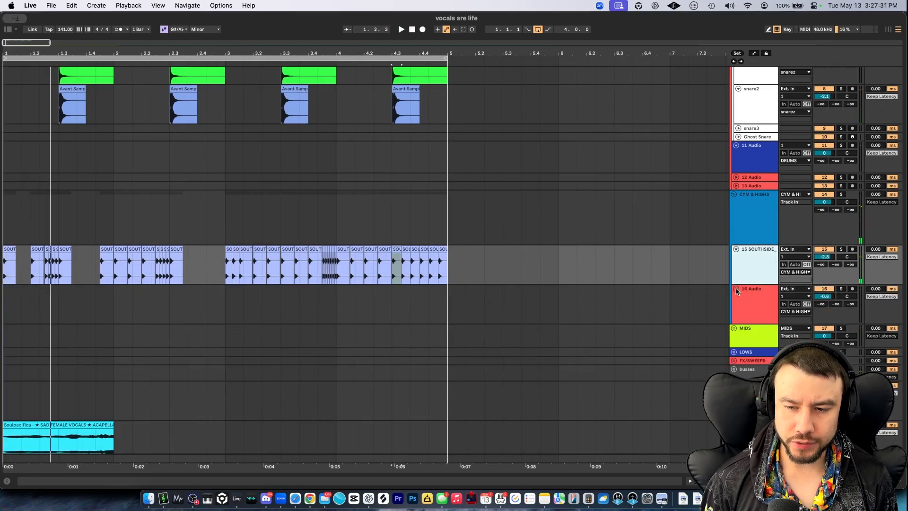
key("super+f")
type("open ha")
type("t")
key("super+a")
type("avant")
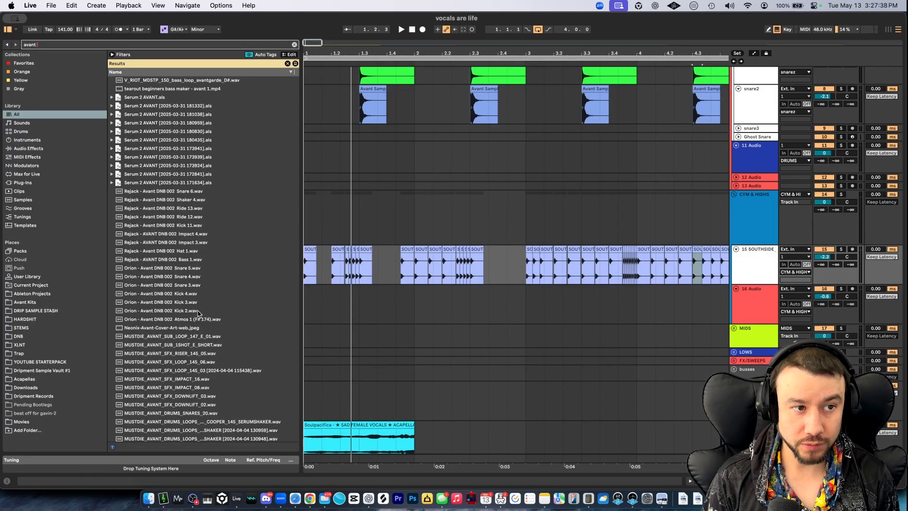
type(" open")
Try Avant Samples - Blaqout - Hat Open 3.wav at 1.2 on track 16, playing the loop and lowering the track volume
left_click(739, 292)
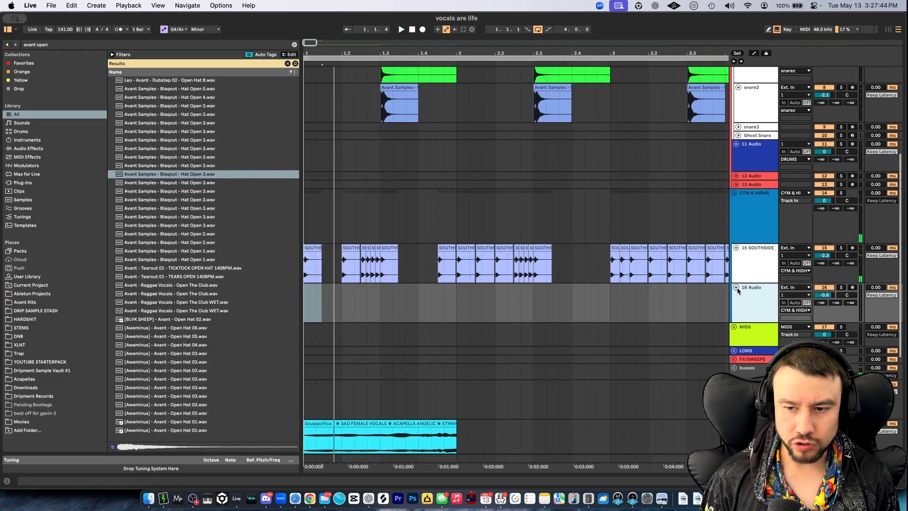
left_click_drag(165, 174, 345, 308)
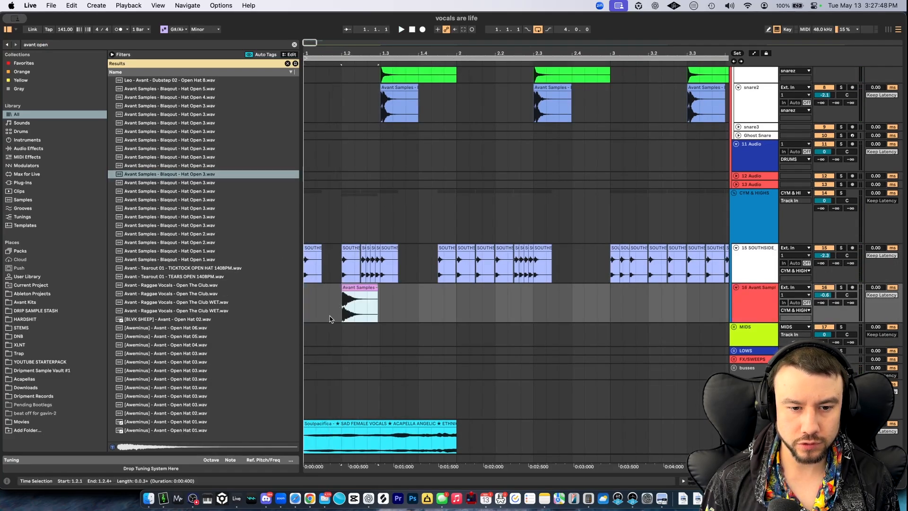
left_click(306, 313)
key("space")
key("space")
key("space")
left_click_drag(825, 295, 825, 310)
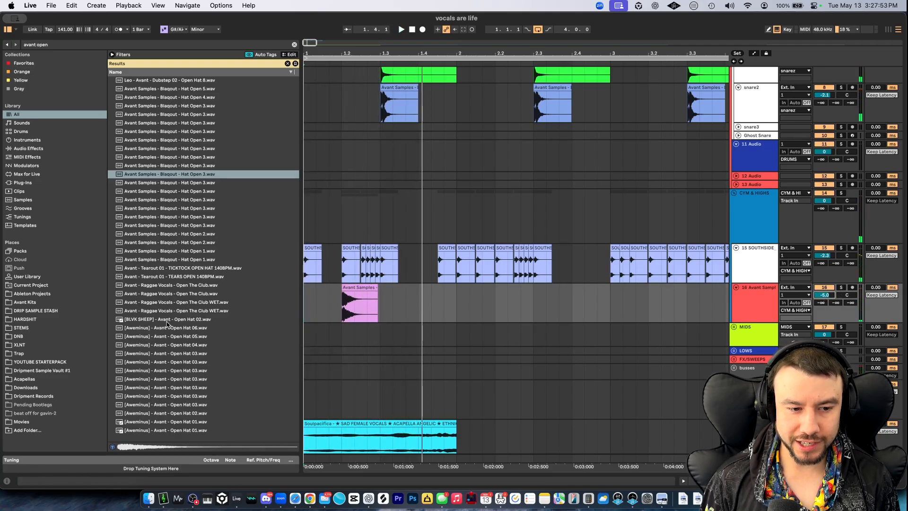
Place [Aweminus] - Avant - Open Hat 04.wav at 1.2 on track 16 and set the track volume to -18.0 dB
left_click(179, 345)
left_click_drag(178, 350, 352, 302)
left_click(306, 301)
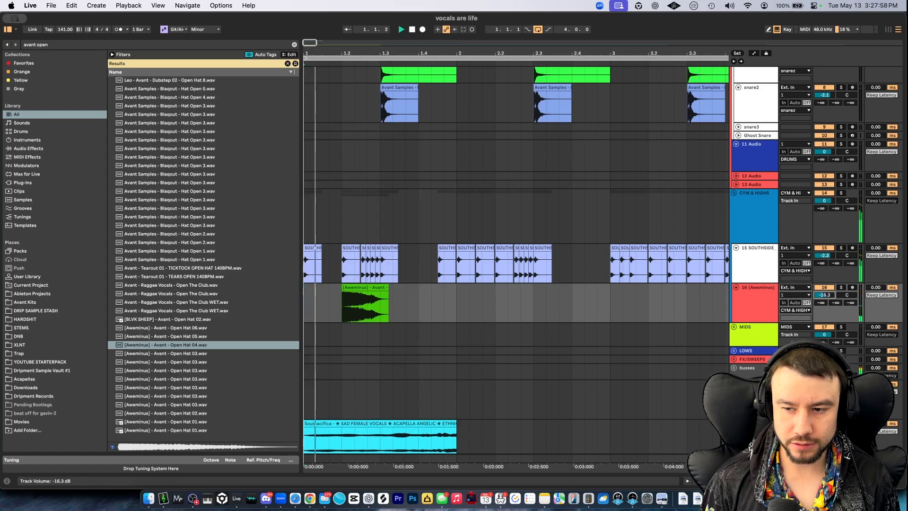
left_click_drag(825, 295, 825, 297)
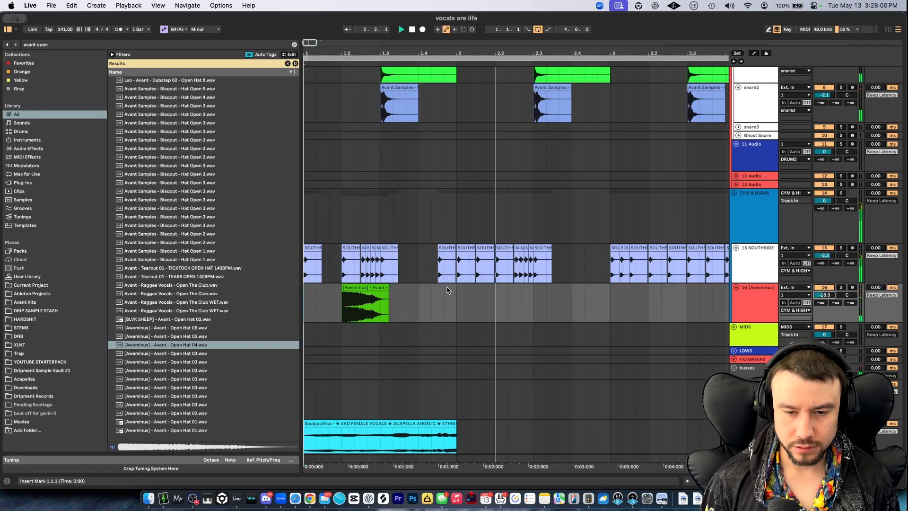
Duplicate the one-bar open hat pattern three times to cover bars 2 to 4 and play the loop from the start
scroll(447, 290, "down", 5)
key("super+d")
key("super+d")
key("super+d")
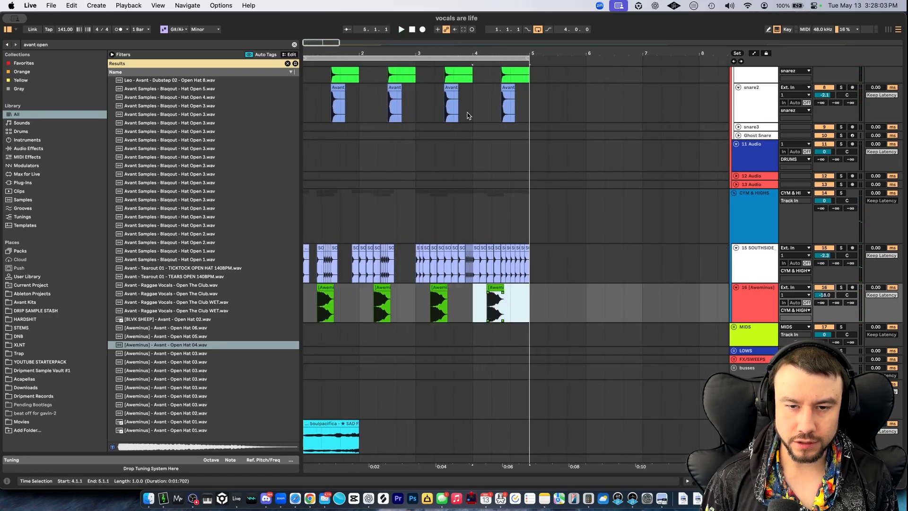
left_click(305, 303)
key("space")
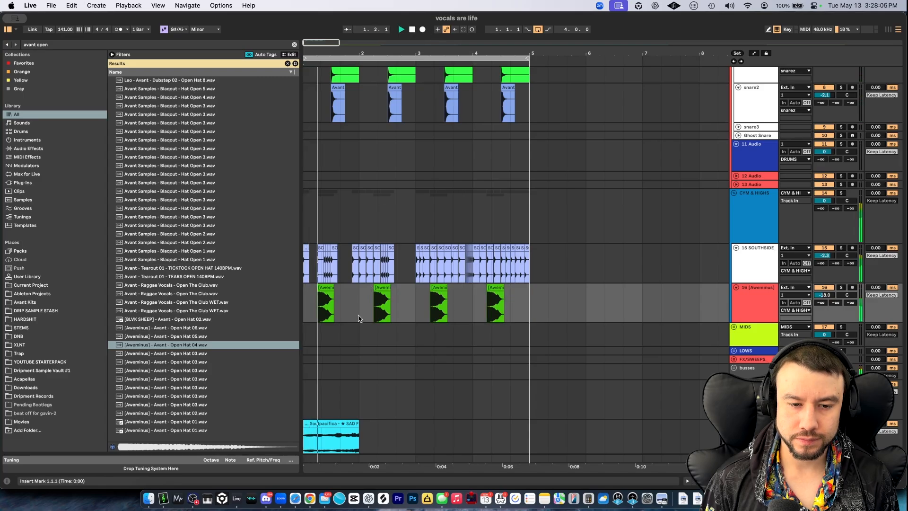
Lower the volume of open hat track 16 to -24.2 dB while the loop plays
scroll(360, 320, "up", 4)
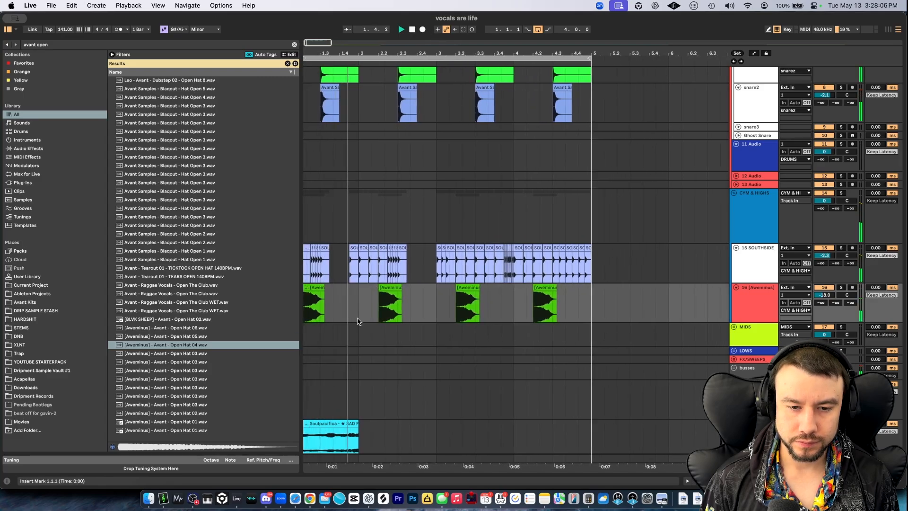
scroll(358, 321, "left", 1)
left_click_drag(824, 295, 825, 299)
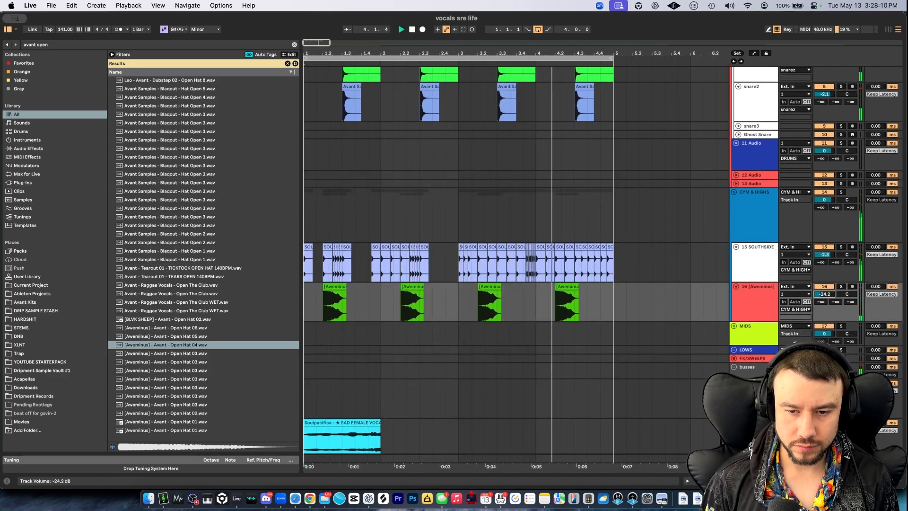
Replace the open hat at 1.2 with [Aweminus] - Avant - Open Hat 03.wav and shorten the clip to end at 1.2.3
scroll(346, 294, "up", 5)
scroll(347, 293, "up", 2)
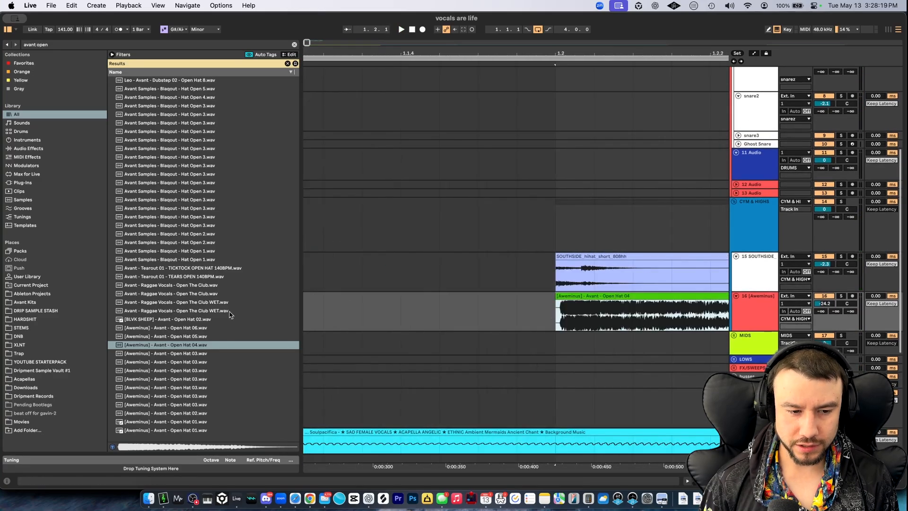
left_click_drag(284, 362, 554, 324)
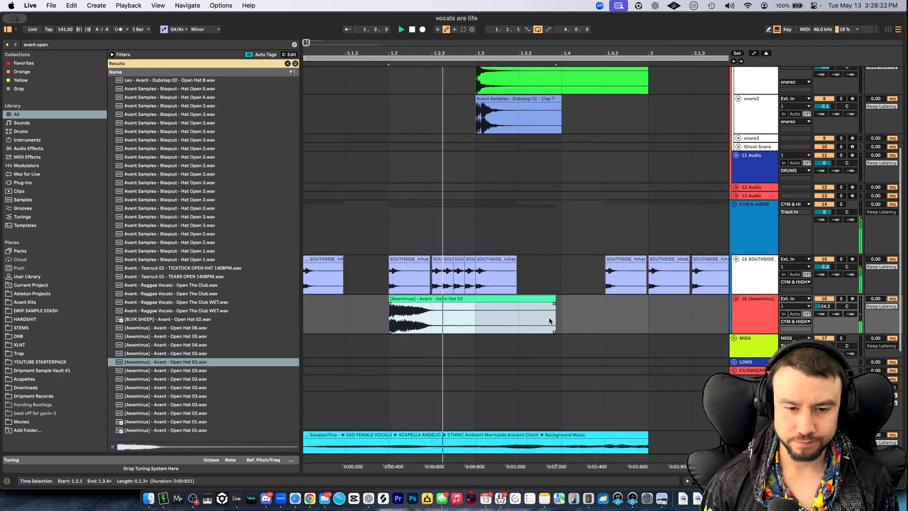
left_click_drag(548, 298, 439, 299)
Delete the old open hats from the remaining bars on track 16 and duplicate its first two bars into bars 3 and 4
scroll(439, 299, "down", 8)
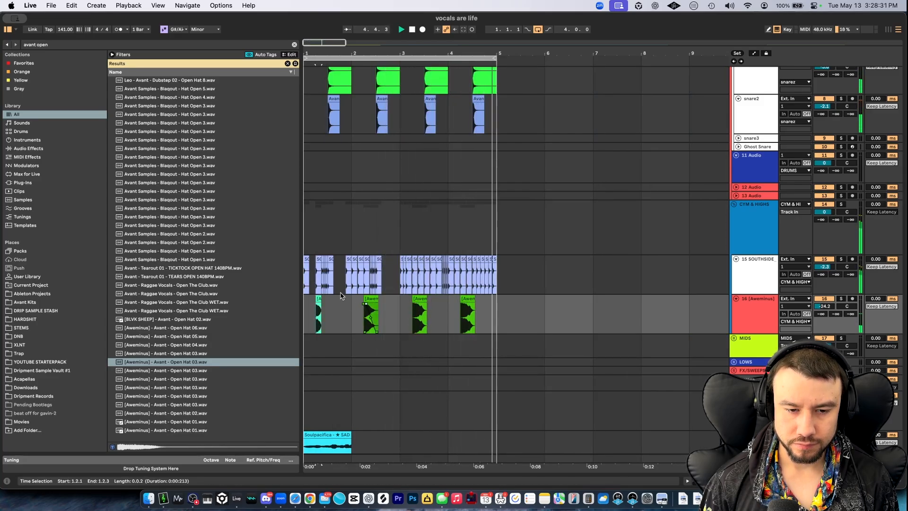
scroll(317, 313, "up", 5)
left_click_drag(334, 313, 632, 310)
key("Delete")
scroll(543, 305, "down", 5)
left_click_drag(369, 314, 300, 312)
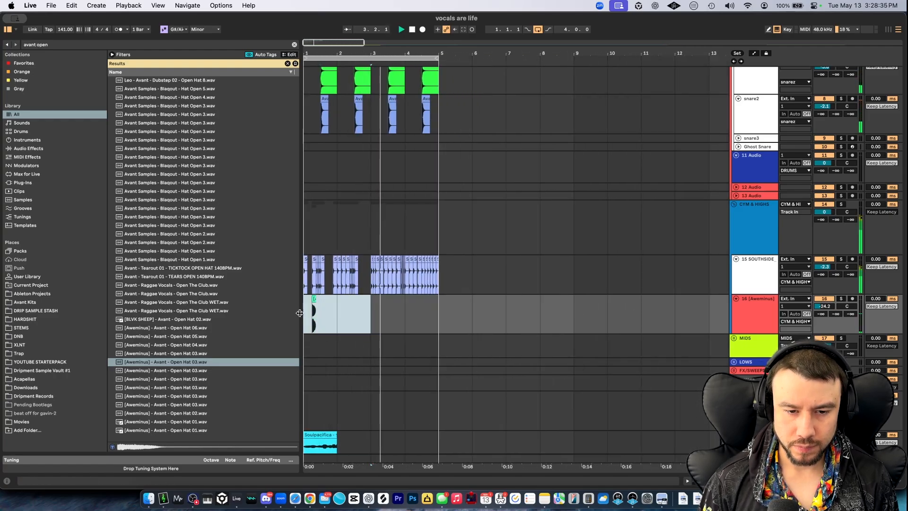
key("super+d")
Play the loop from the start, pan track 16 to 25R and set its volume to -19.0 dB
key("space")
scroll(313, 319, "down", 1)
scroll(313, 317, "up", 4)
left_click(312, 319)
key("space")
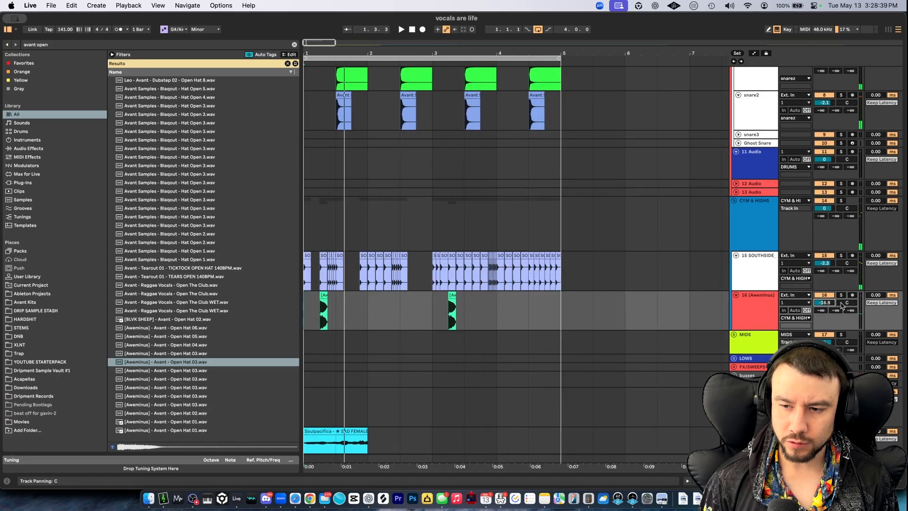
key("space")
left_click_drag(845, 303, 825, 306)
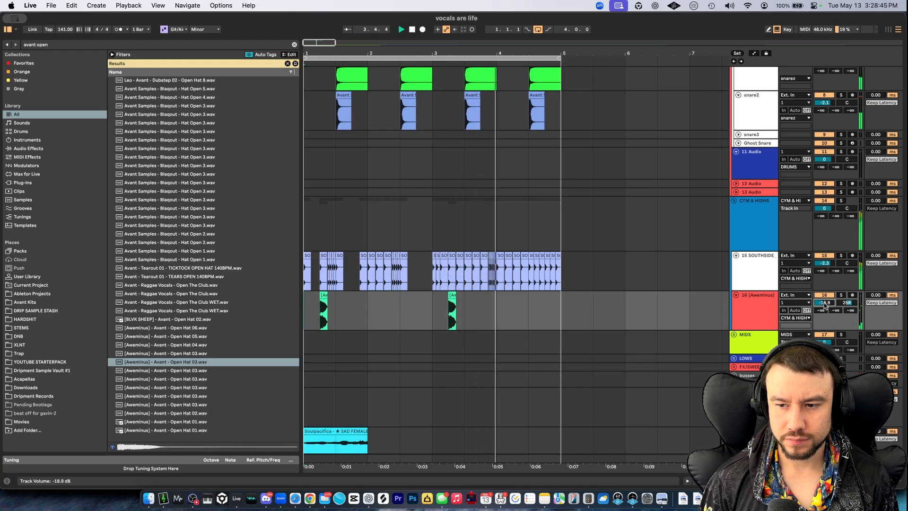
scroll(433, 311, "up", 1)
scroll(432, 311, "down", 2)
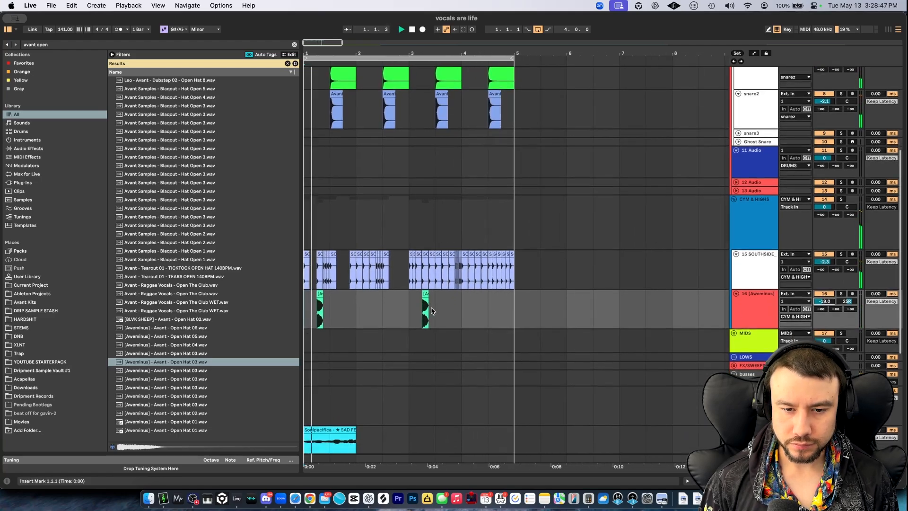
scroll(433, 312, "down", 5)
key("space")
Insert a new MIDI track below the reese bass and load Serum 2 on it
scroll(433, 312, "down", 4)
scroll(363, 238, "down", 2)
scroll(363, 238, "up", 3)
scroll(363, 239, "left", 2)
scroll(362, 239, "down", 3)
scroll(363, 239, "up", 1)
scroll(363, 238, "down", 1)
left_click(763, 334)
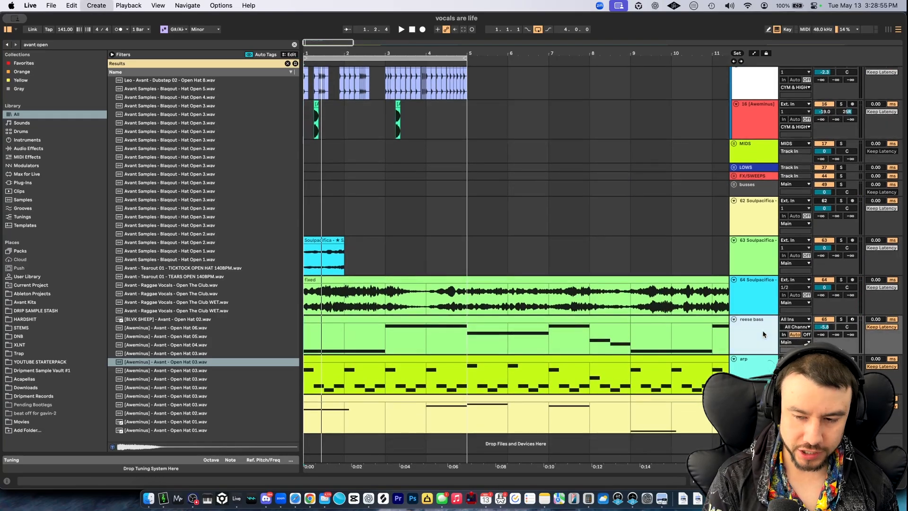
key("super+shift+t")
key("super+f")
type("serum")
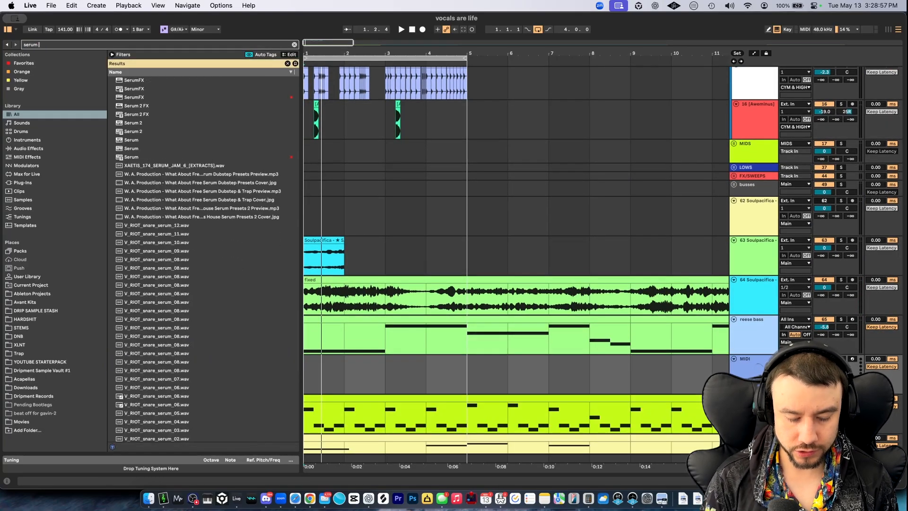
double_click(133, 131)
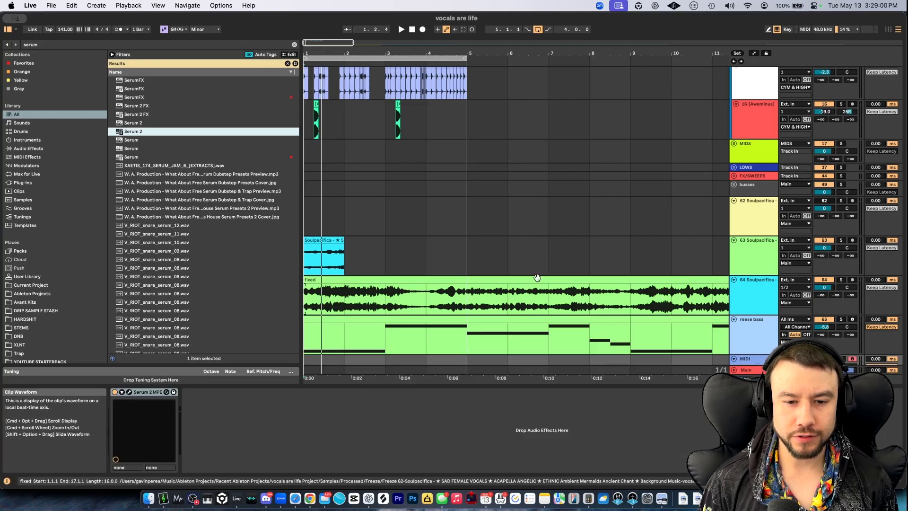
Find Kompany OTT.adv in the library, add it after Serum 2 on the new MIDI track and set its Amount to 78%
scroll(530, 279, "down", 3)
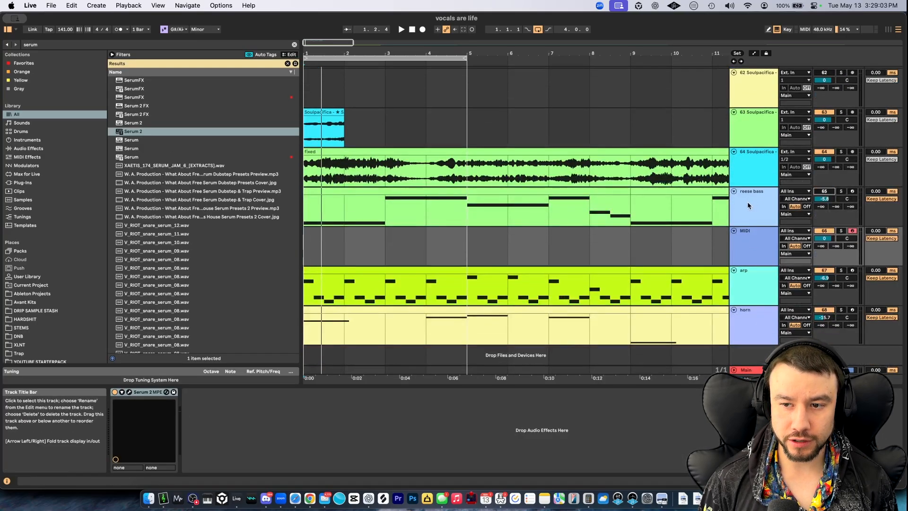
left_click(750, 211)
left_click(755, 244)
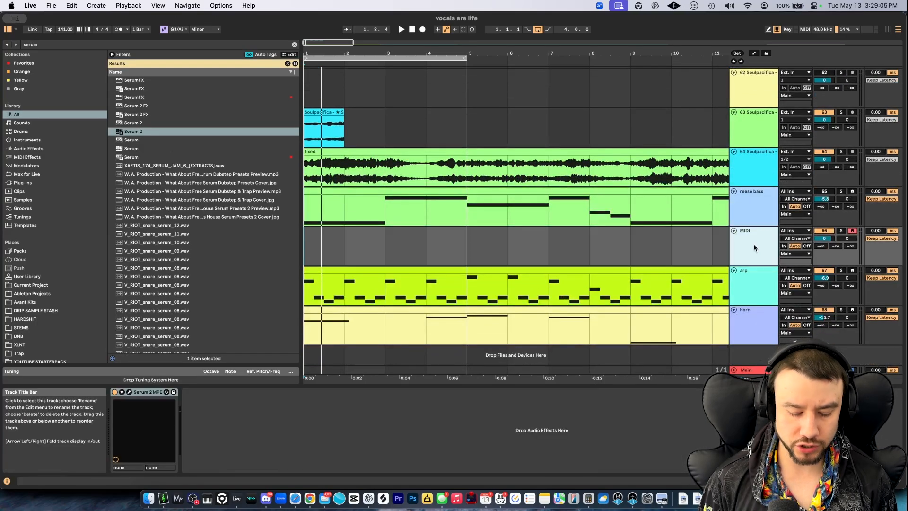
key("super+f")
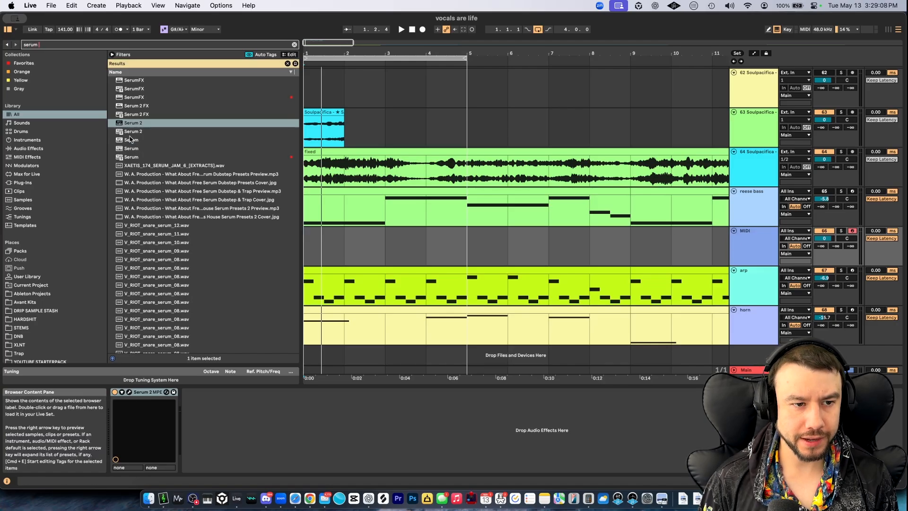
type("kompany")
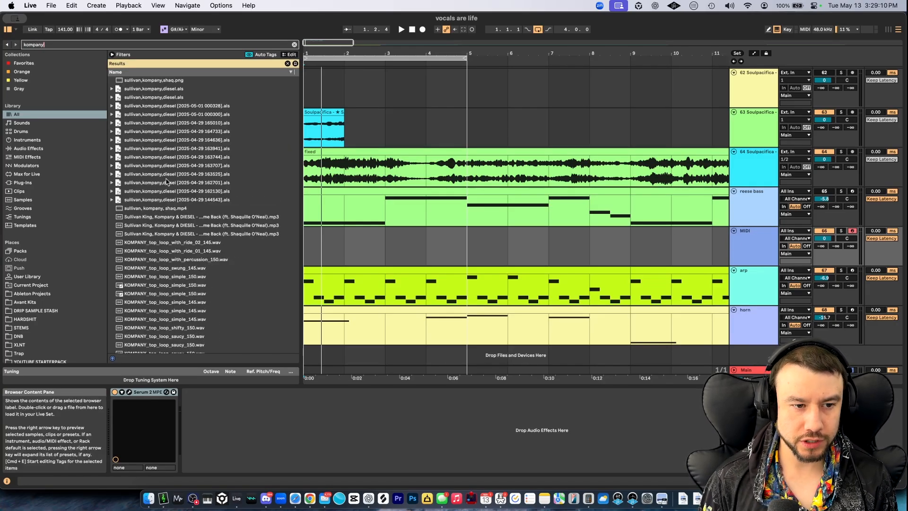
type(" ott")
double_click(144, 105)
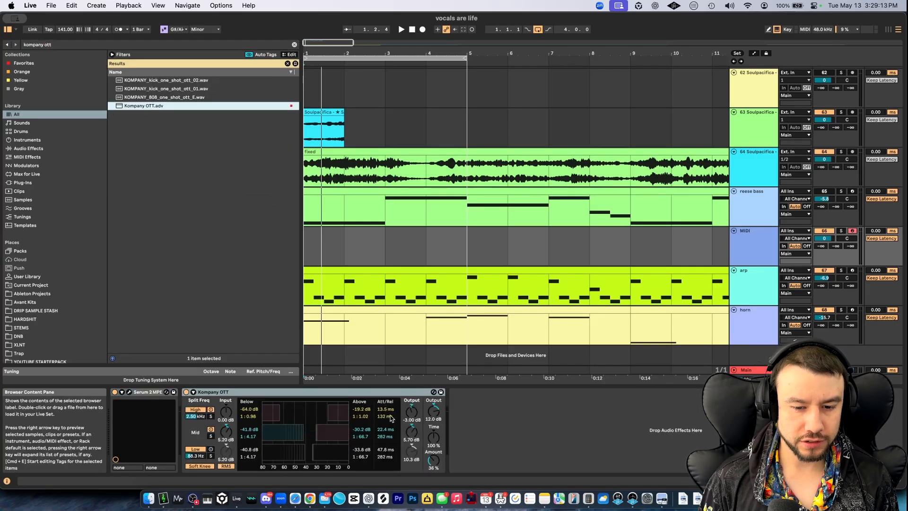
left_click_drag(433, 461, 434, 463)
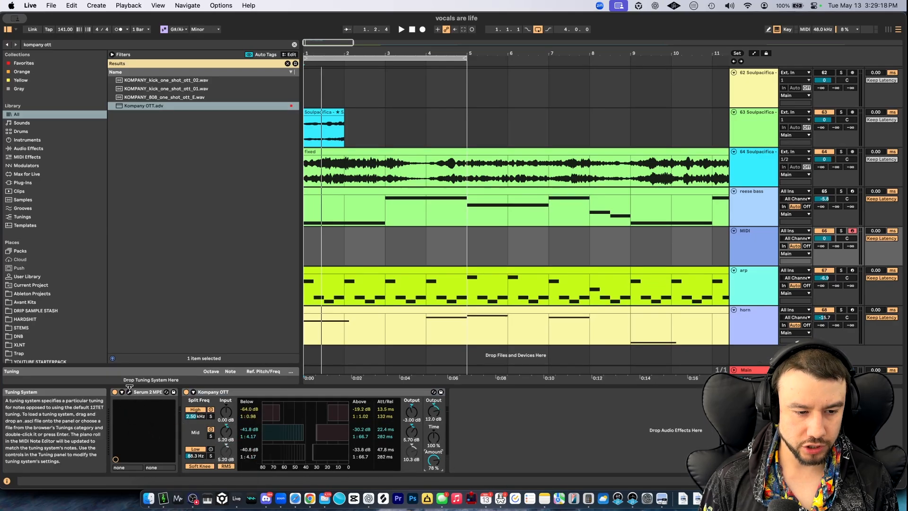
Load the Avant - S2 - BASS - ELEVER 3 preset into Serum 2 from Avant Serum 2 - Vol. 1, 140 & UK DUBSTEP, BASSES
left_click(129, 392)
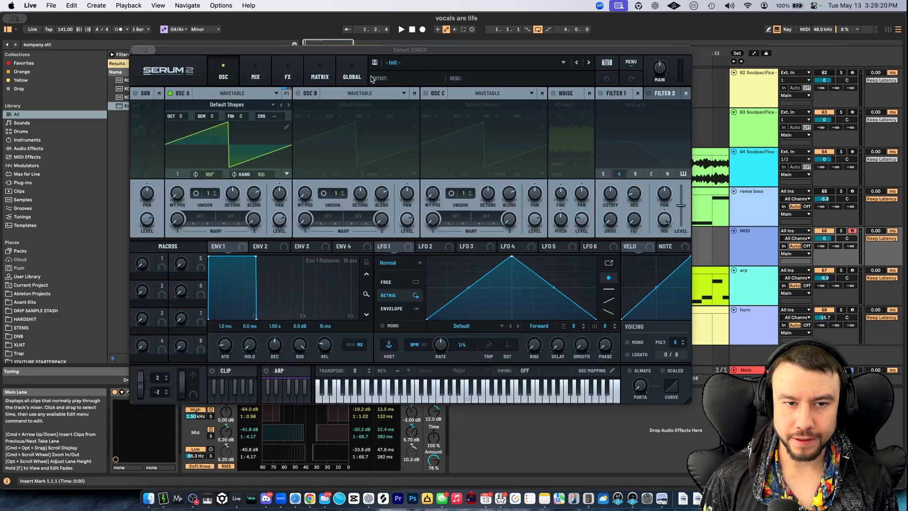
left_click(423, 63)
mouse_move(430, 97)
mouse_move(615, 97)
mouse_move(681, 96)
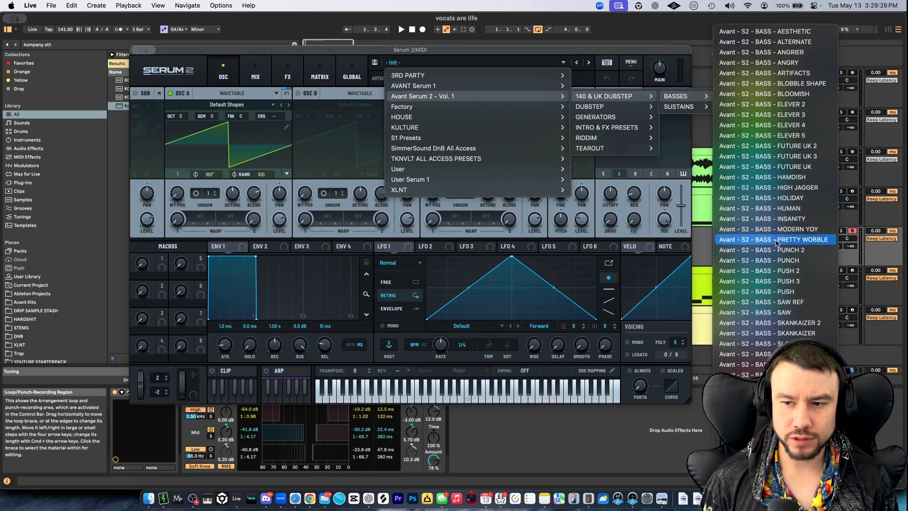
left_click(764, 114)
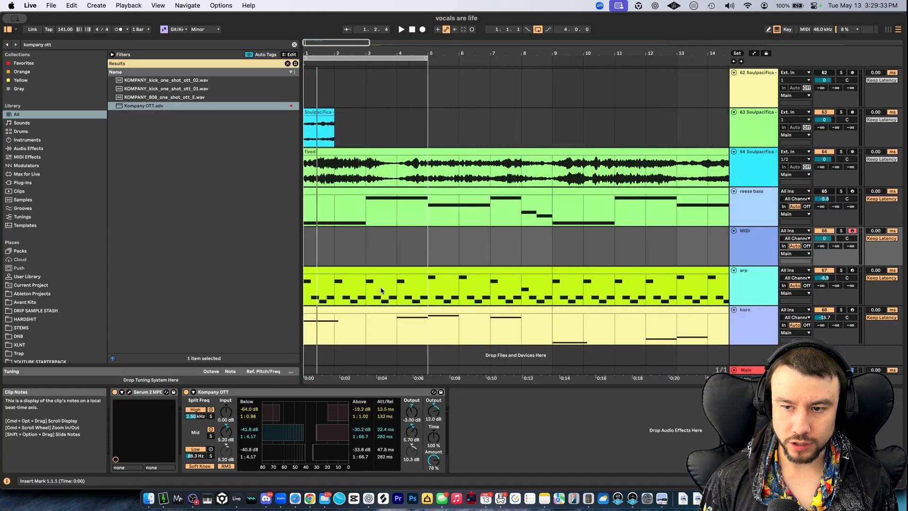
Create a four-bar MIDI clip on the Serum 2 track and draw a G#3 note from 1.1.1 to 2.3.2
left_click_drag(396, 248, 240, 249)
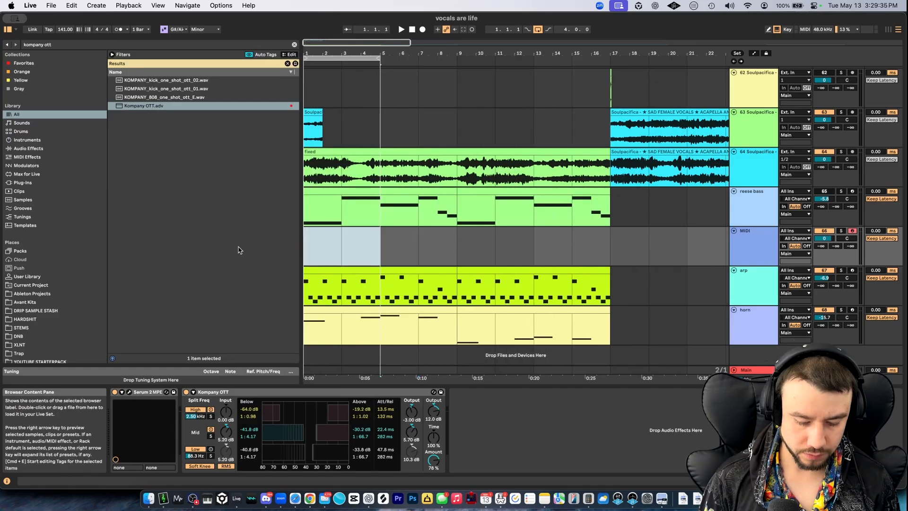
key("super+shift+m")
left_click_drag(339, 351, 338, 299)
scroll(306, 390, "up", 3)
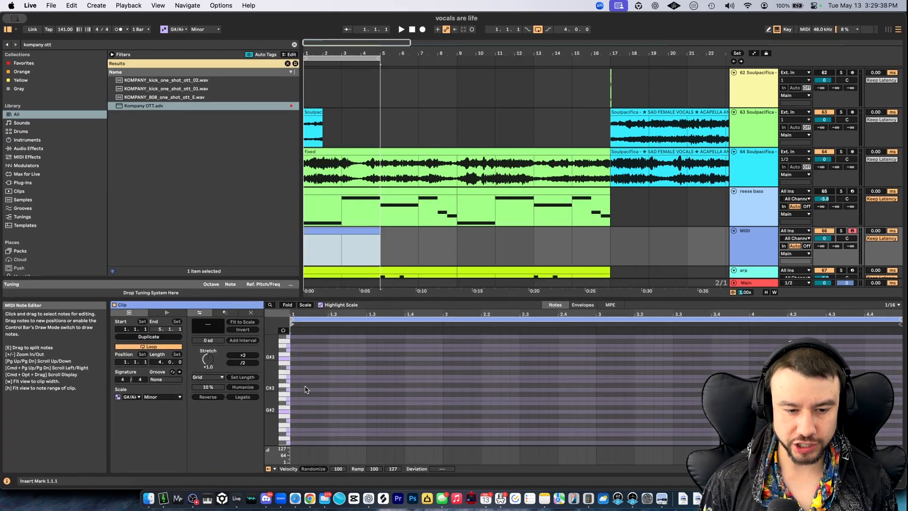
double_click(294, 379)
left_click_drag(299, 379, 528, 378)
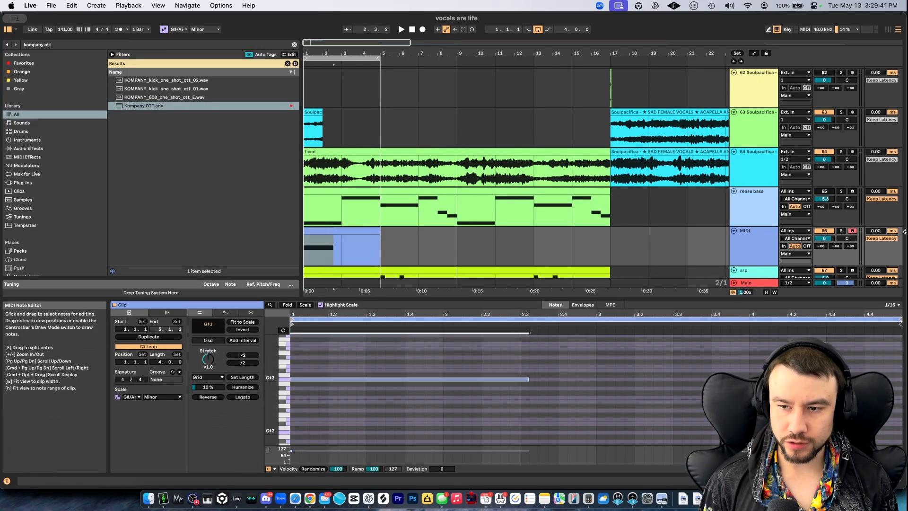
Audition the new Serum 2 track soloed and lower its volume to -9.0 dB
left_click(841, 231)
key("space")
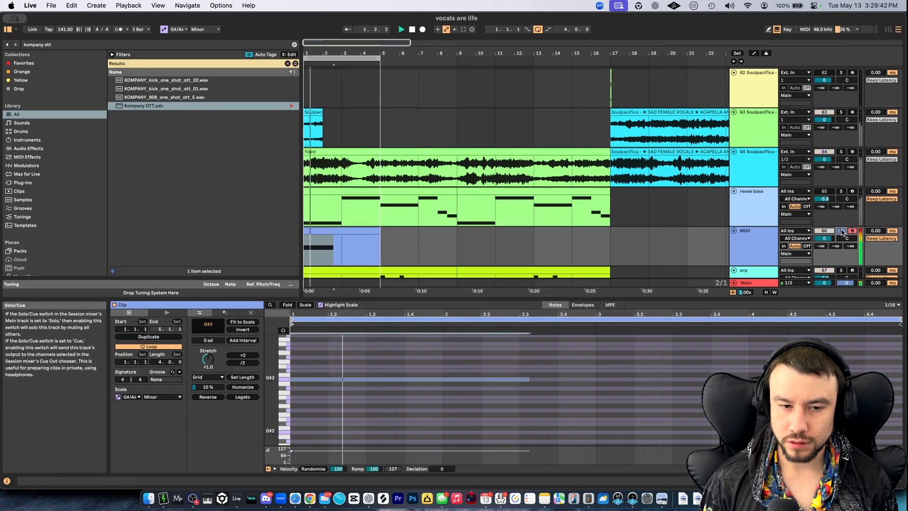
left_click_drag(824, 239, 825, 251)
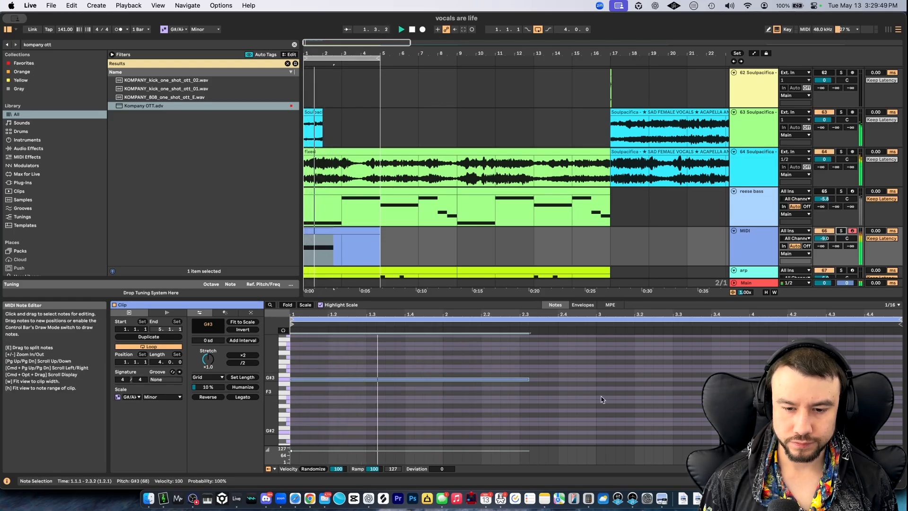
Reopen Serum 2, step forward through the presets to Avant - S2 - BASS - FUTURE UK 2 and play it back
left_click(851, 481)
key("space")
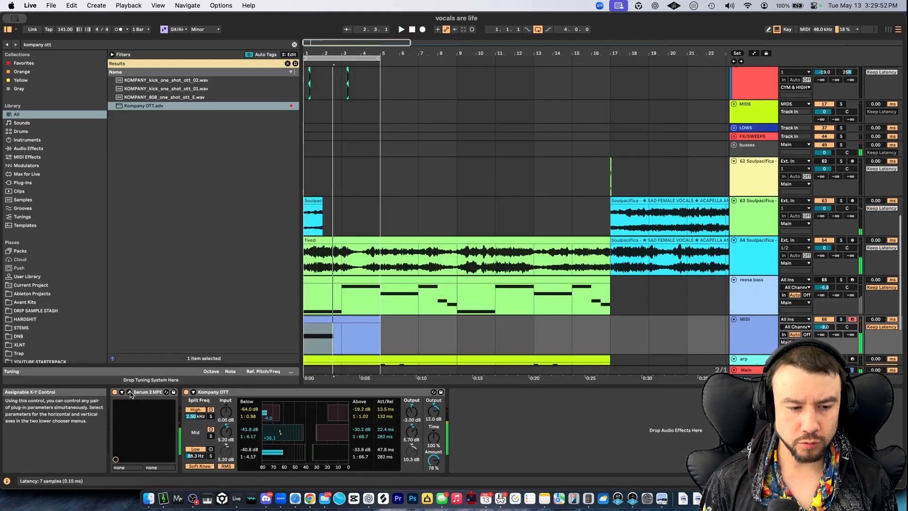
left_click(129, 392)
left_click(588, 63)
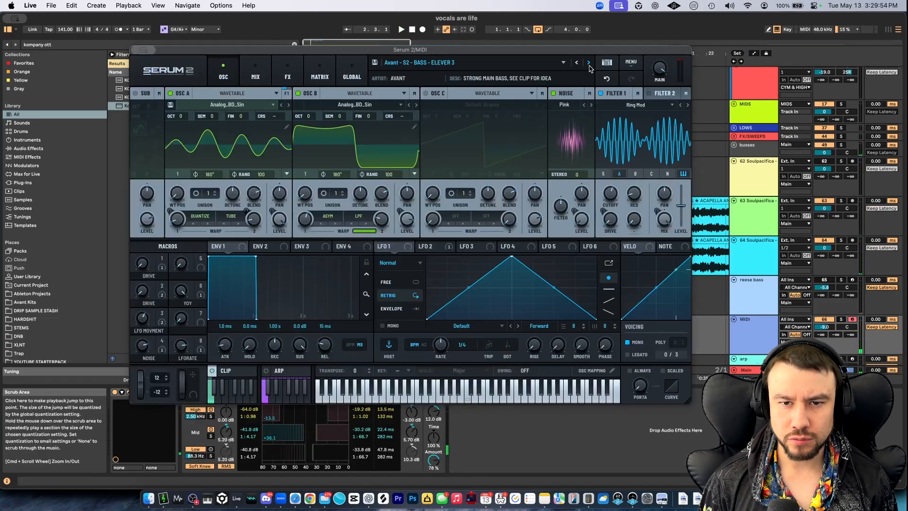
left_click(588, 62)
left_click(588, 62)
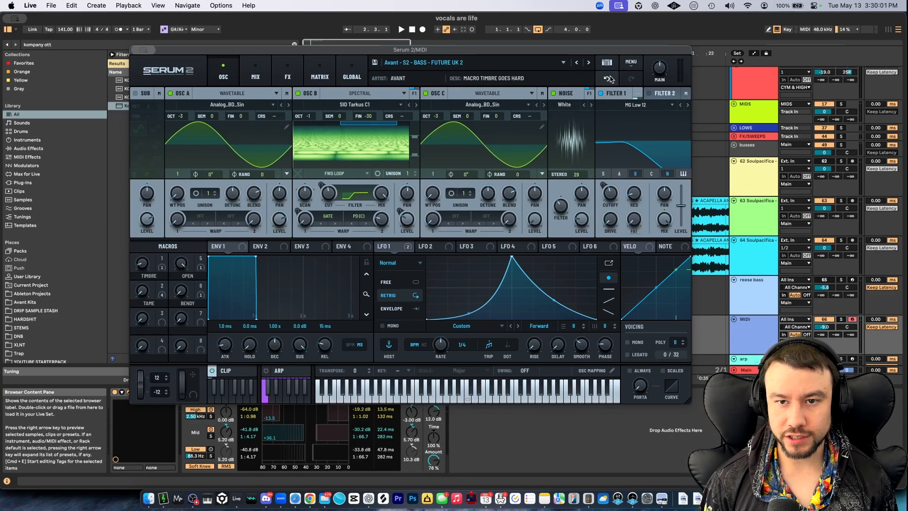
key("space")
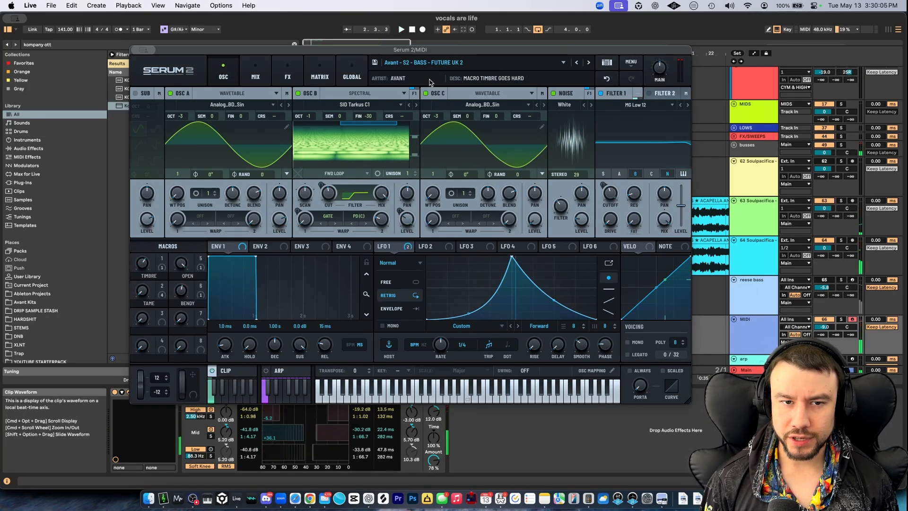
Search the library for "pitch", place the Pitch MIDI effect before Serum 2 and raise it by +12 st
left_click_drag(386, 50, 432, 49)
key("b")
key("c")
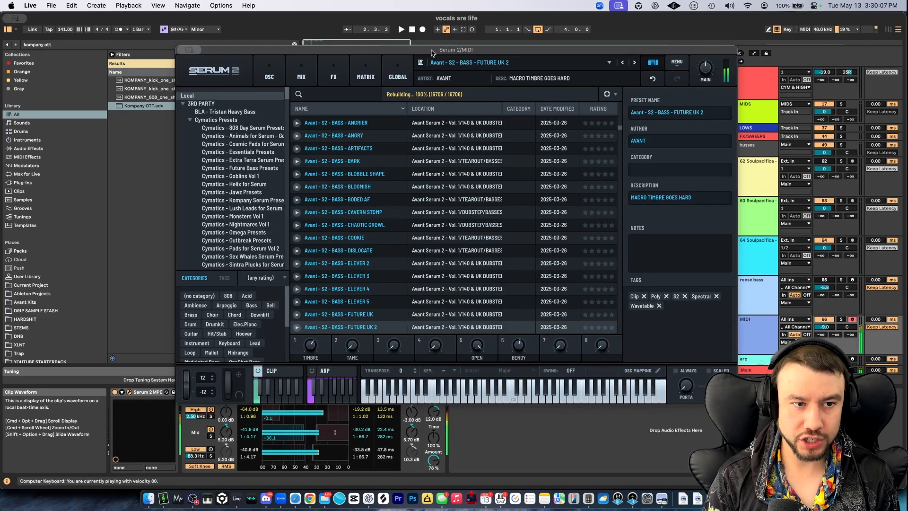
left_click(107, 45)
type("pitch")
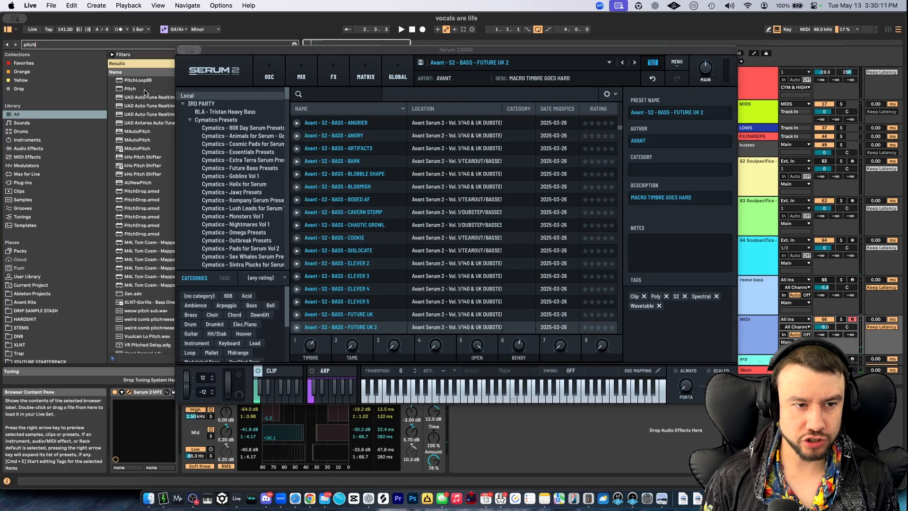
left_click_drag(143, 89, 125, 404)
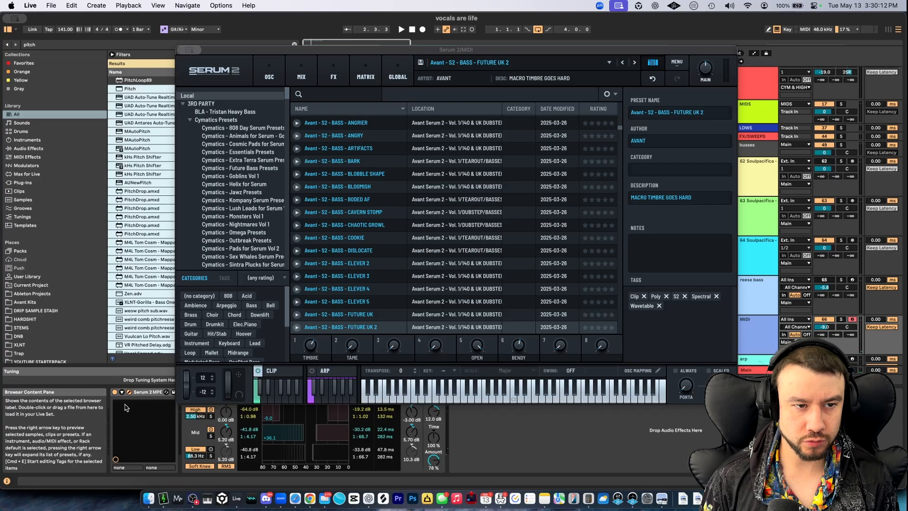
left_click_drag(133, 89, 115, 406)
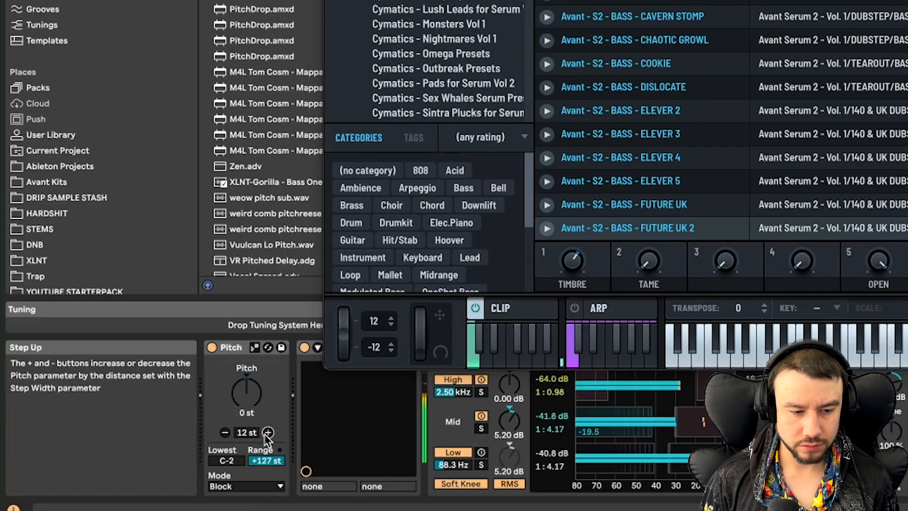
left_click(268, 432)
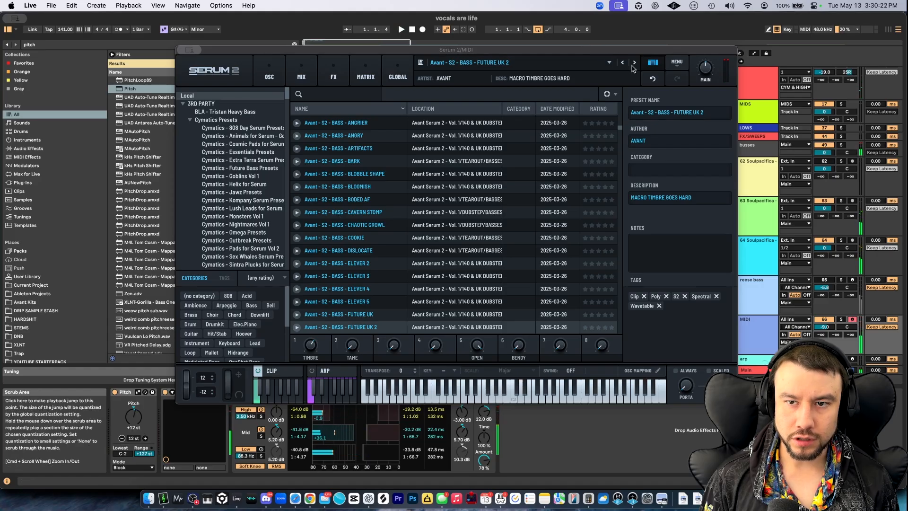
Step Serum 2 forward through the Avant bass presets from FUTURE UK 3 and lower the Pitch effect to 0 st
left_click(636, 63)
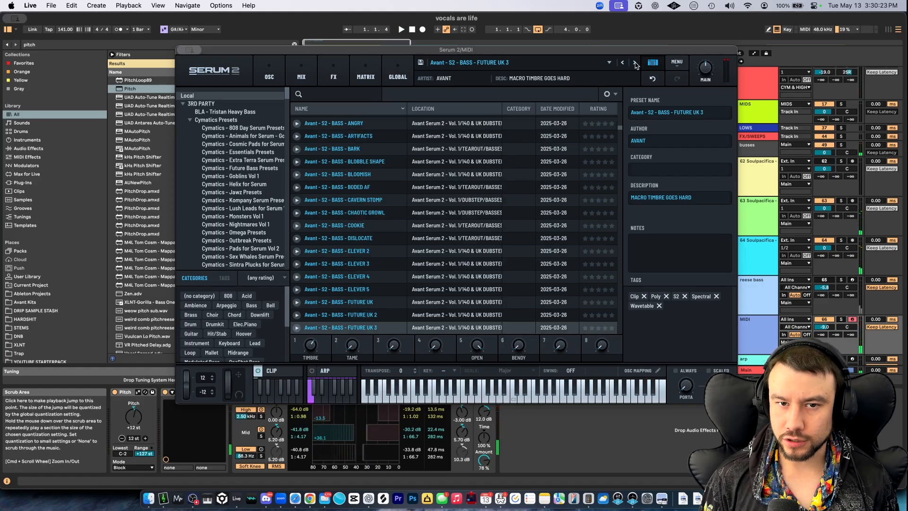
left_click(121, 439)
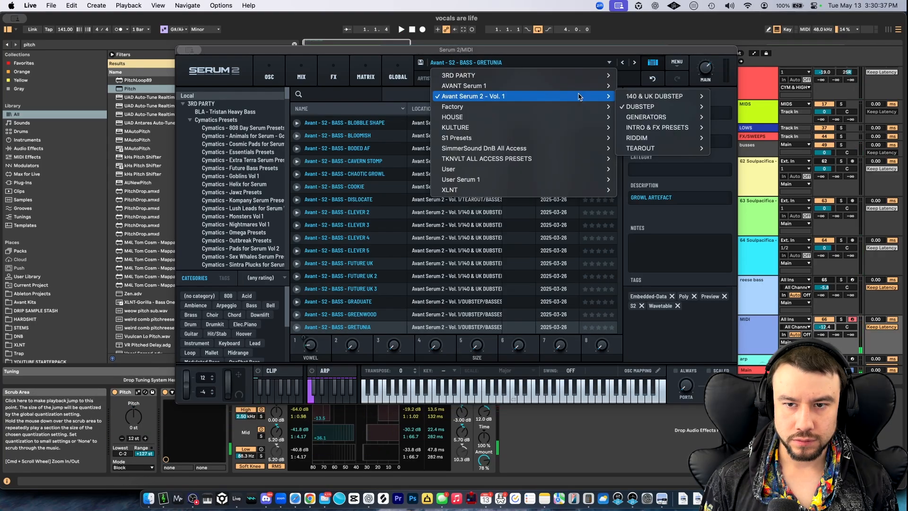
Load Avant - S2 - BASS - AESTHETIC from the 140 & UK DUBSTEP basses and set the track volume to -9.6 dB
mouse_move(649, 99)
mouse_move(730, 101)
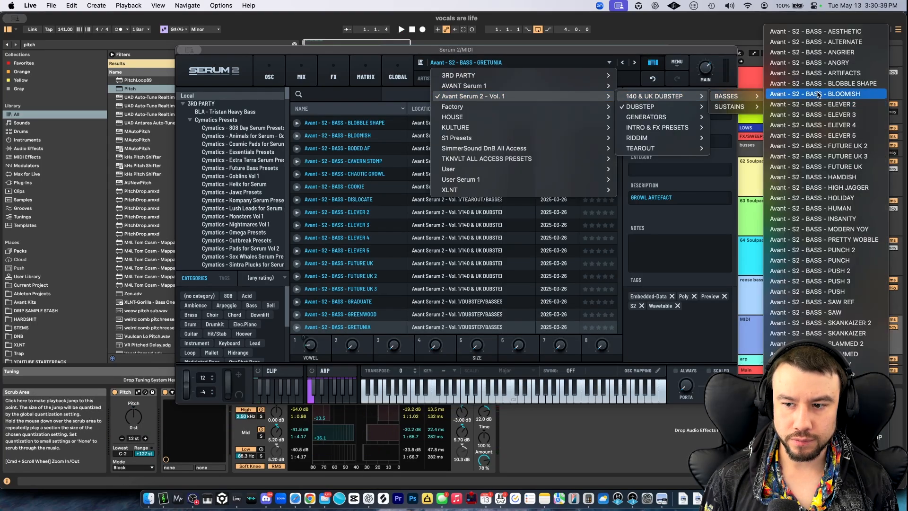
left_click(818, 31)
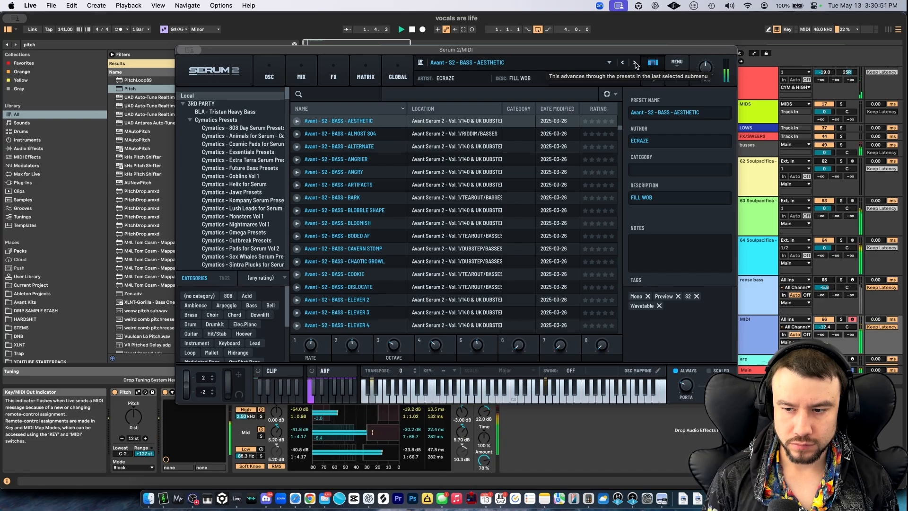
left_click_drag(824, 327, 824, 320)
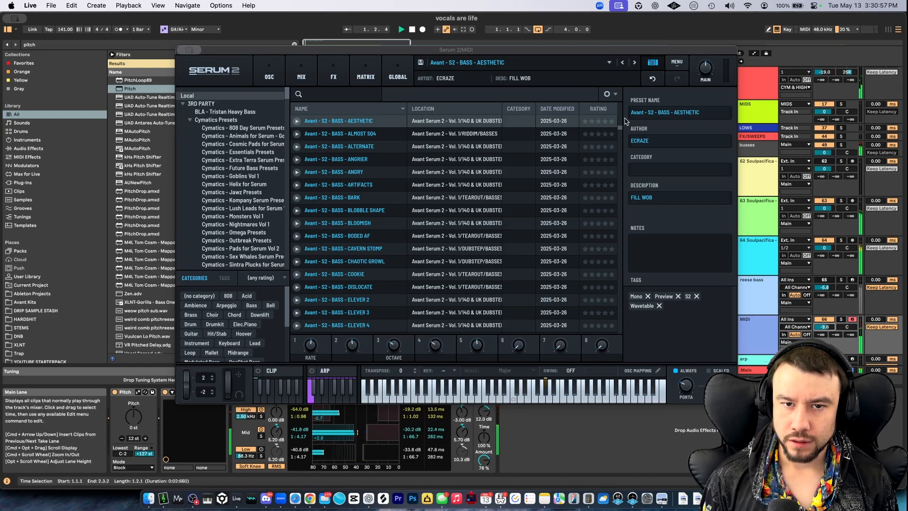
Close Serum 2, shorten the G#0 note in the bass track's MIDI clip to end at 1.3.1 and play it back
left_click_drag(219, 50, 415, 126)
left_click(386, 125)
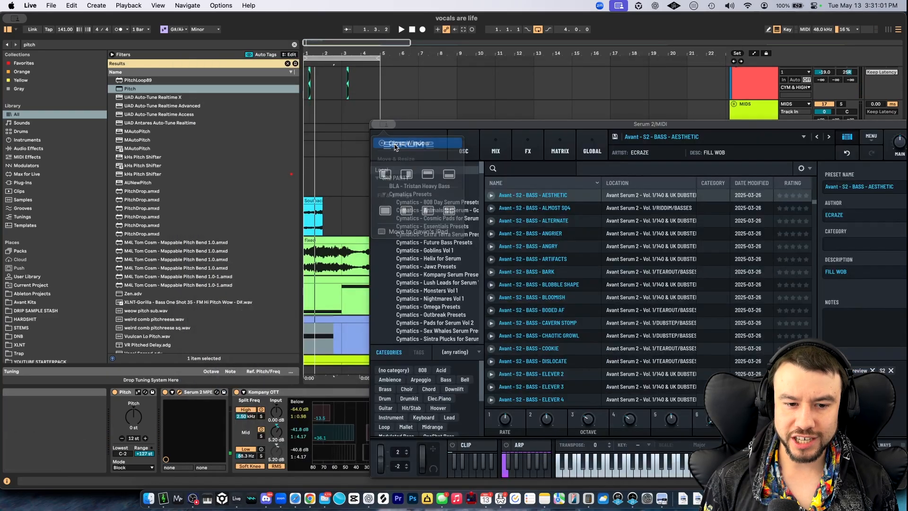
left_click(406, 143)
left_click(336, 327)
double_click(339, 326)
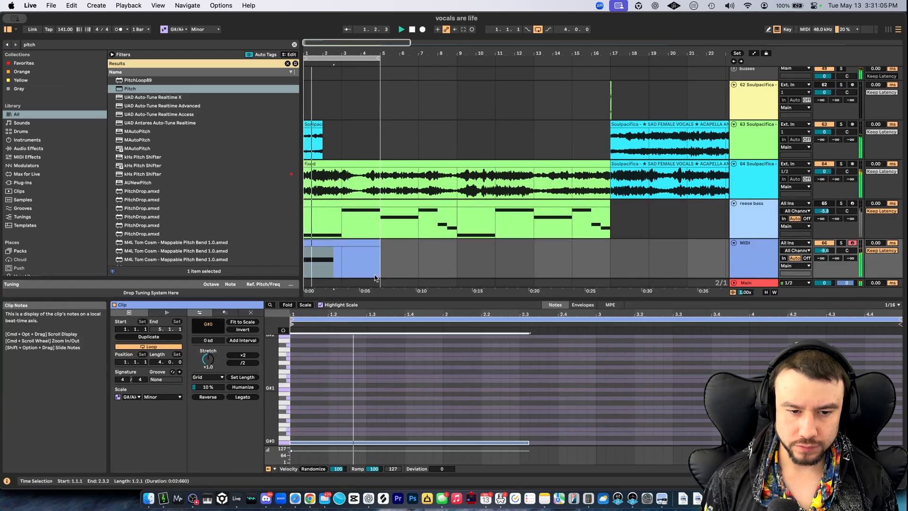
scroll(443, 399, "down", 3)
left_click_drag(529, 399, 366, 400)
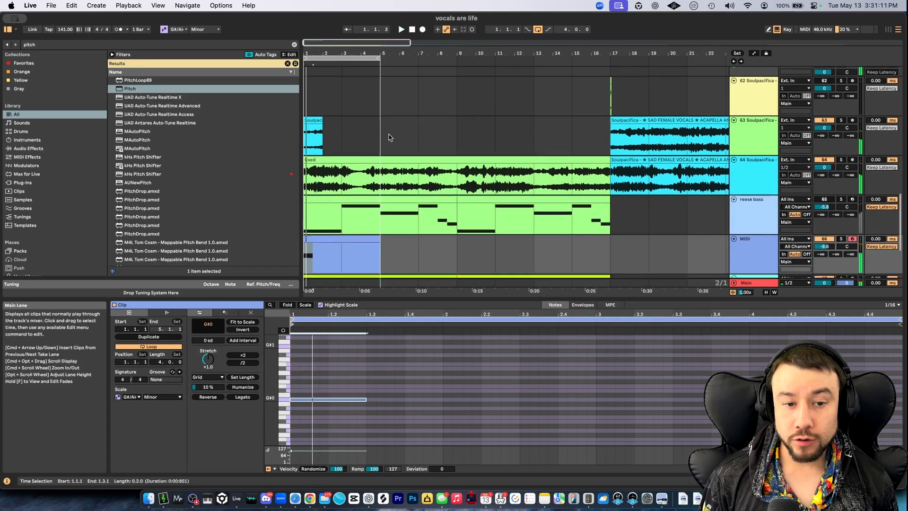
scroll(388, 137, "down", 3)
scroll(331, 215, "up", 4)
key("space")
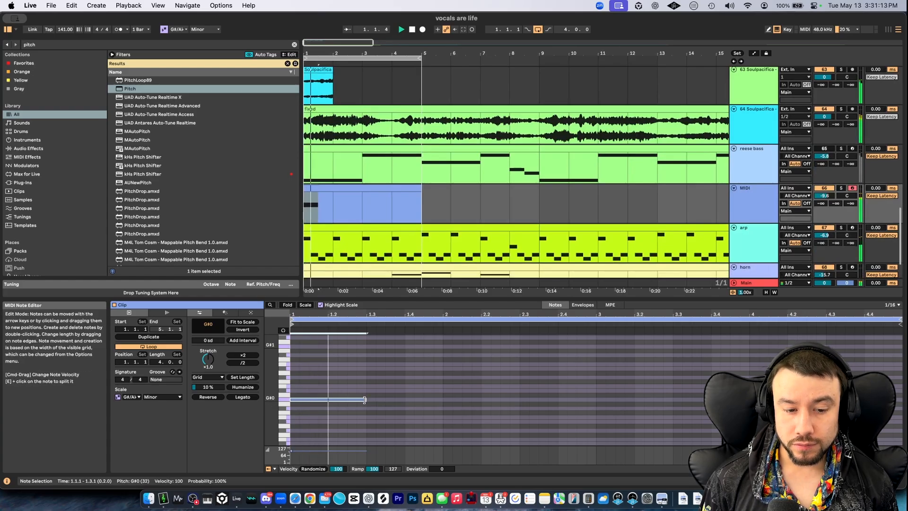
left_click(366, 415)
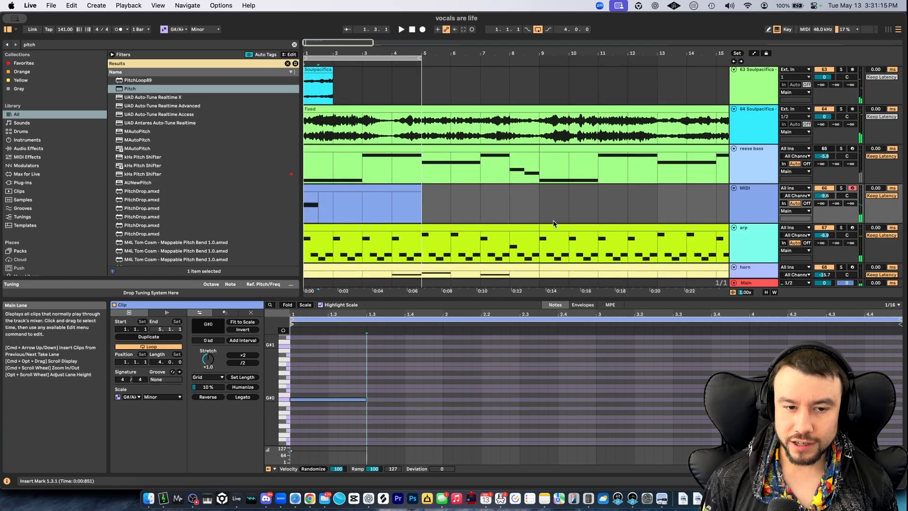
Duplicate the Serum 2 bass track and move the copy's clip to start at 1.3.1
scroll(554, 223, "down", 2)
left_click(759, 169)
key("cmd+d")
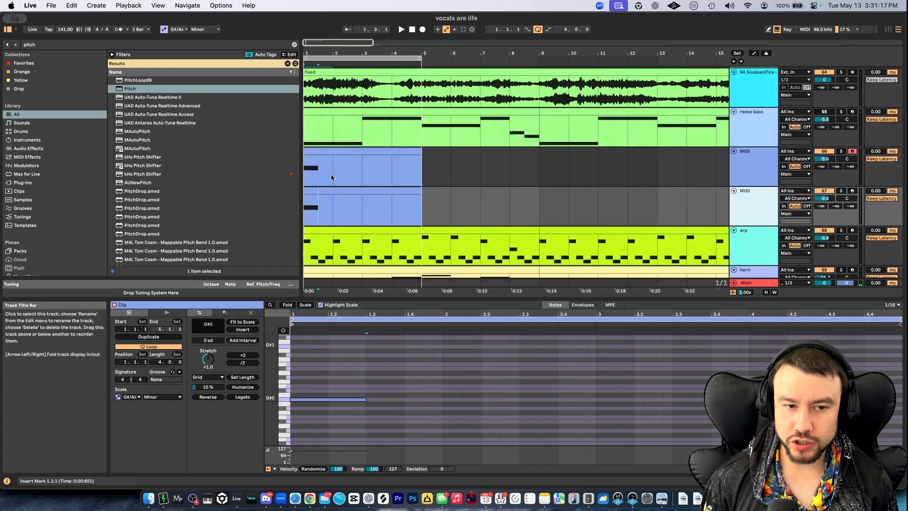
left_click_drag(310, 189, 336, 192)
scroll(337, 192, "up", 5)
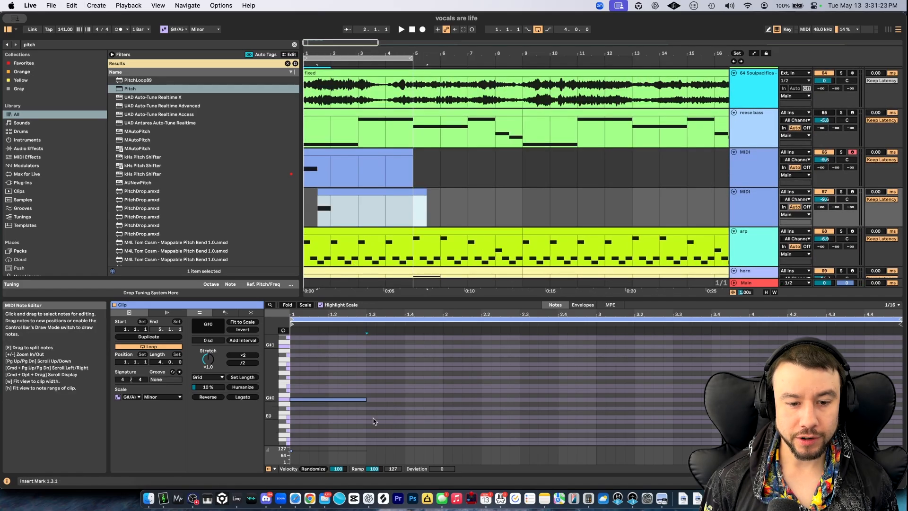
Extend the copied clip's note with Legato and trim the clip to end at 5.1.1
left_click_drag(374, 420, 321, 367)
left_click(242, 398)
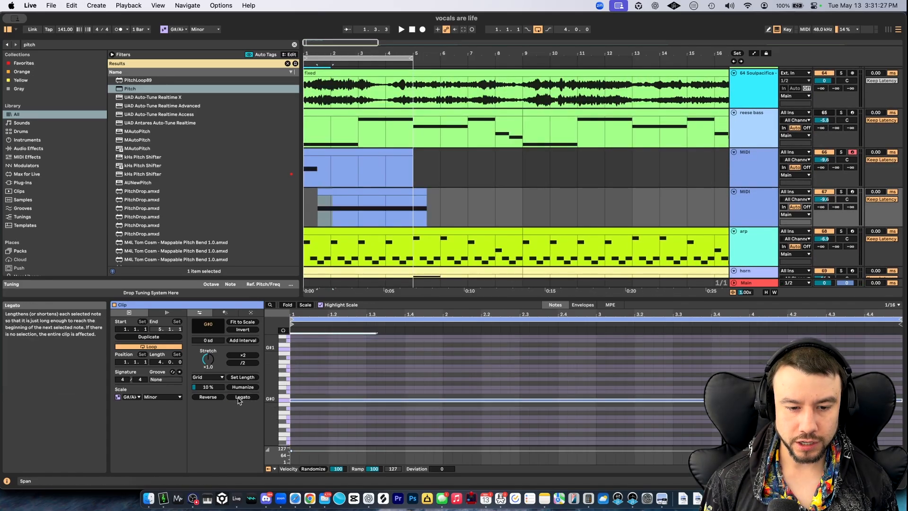
left_click_drag(426, 192, 413, 192)
Rename the original Serum 2 bass track "wub 1"
left_click(759, 170)
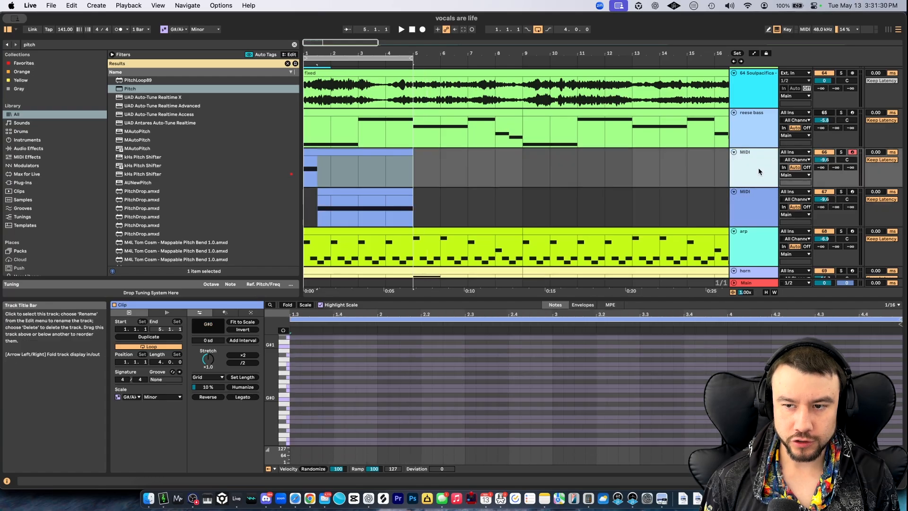
key("super+r")
type("wub 1")
key("Return")
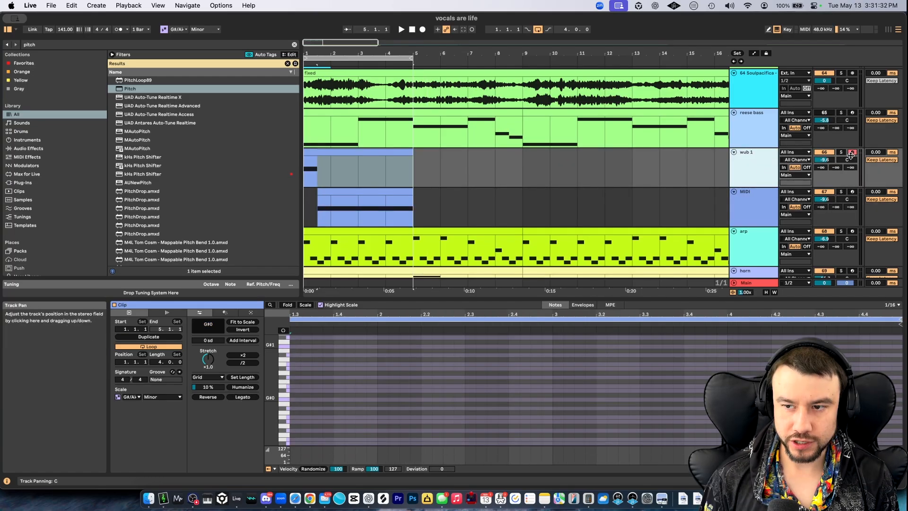
Audition the wub 1 track soloed and in the mix, setting its volume to -7.0 dB
left_click(841, 152)
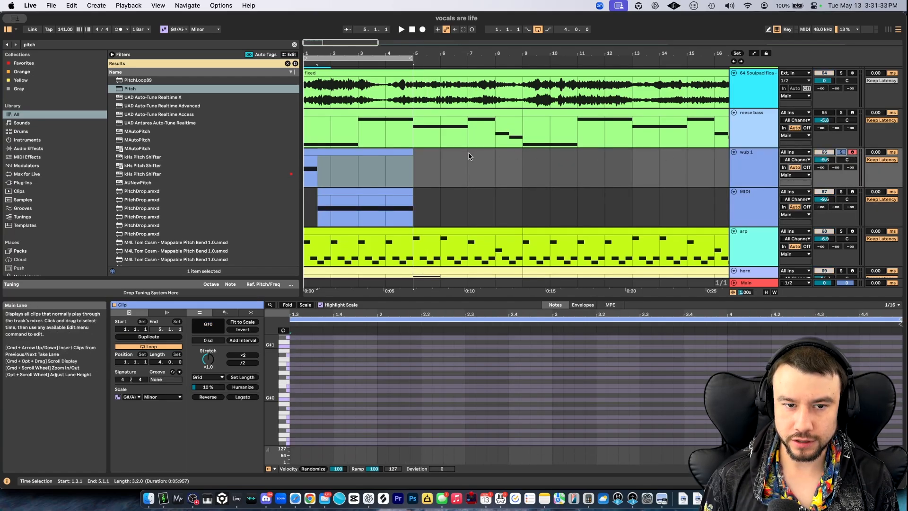
left_click(371, 152)
key("space")
key("space")
key("space")
left_click_drag(824, 160, 825, 155)
key("space")
left_click(841, 152)
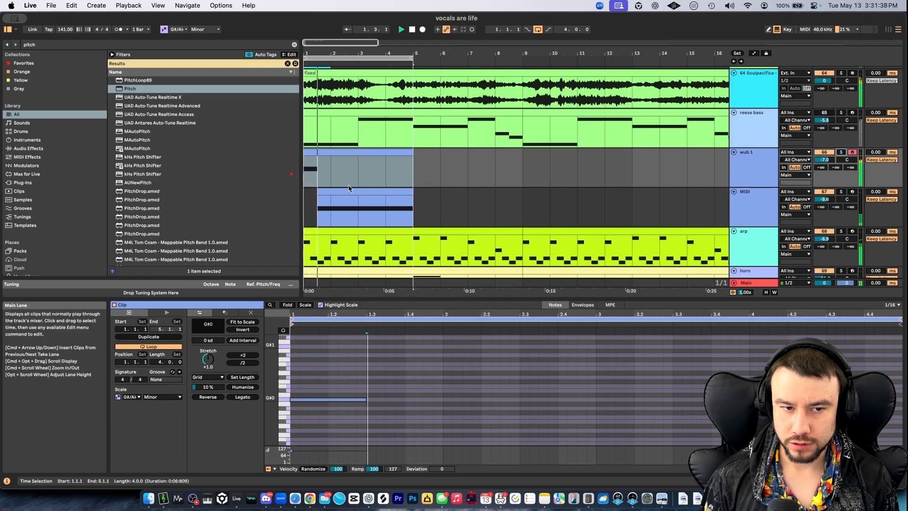
scroll(349, 189, "up", 3)
key("space")
Open Serum 2 on the duplicated track and audition presets forward to Avant - S2 - BASS - ANGRY
left_click(761, 212)
double_click(761, 211)
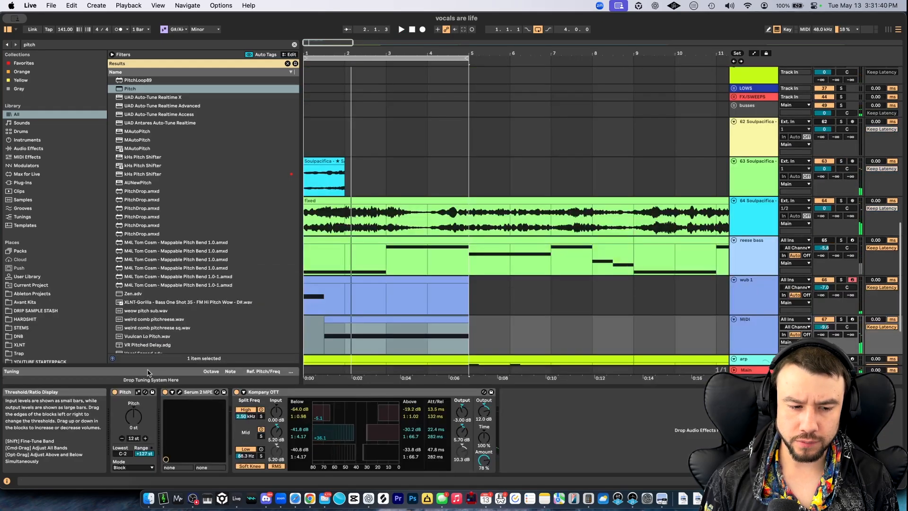
left_click(179, 392)
left_click_drag(564, 120, 305, 12)
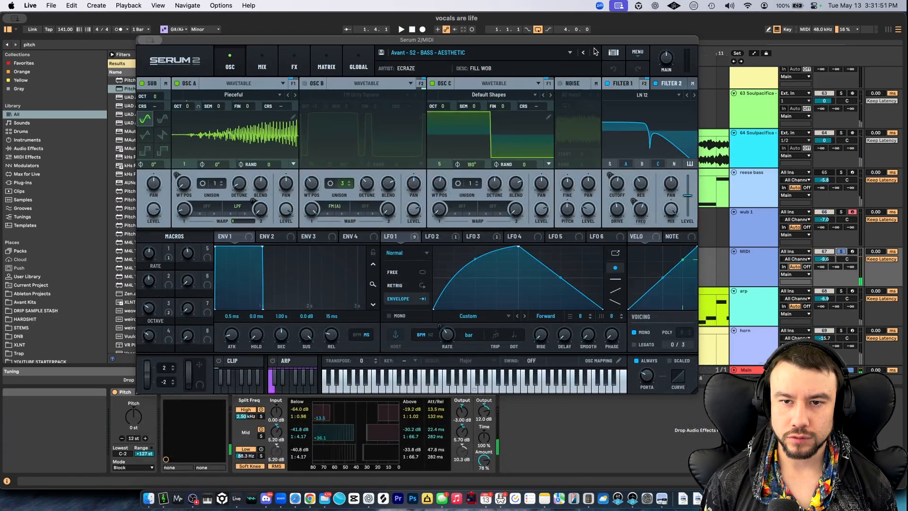
left_click(595, 52)
key("space")
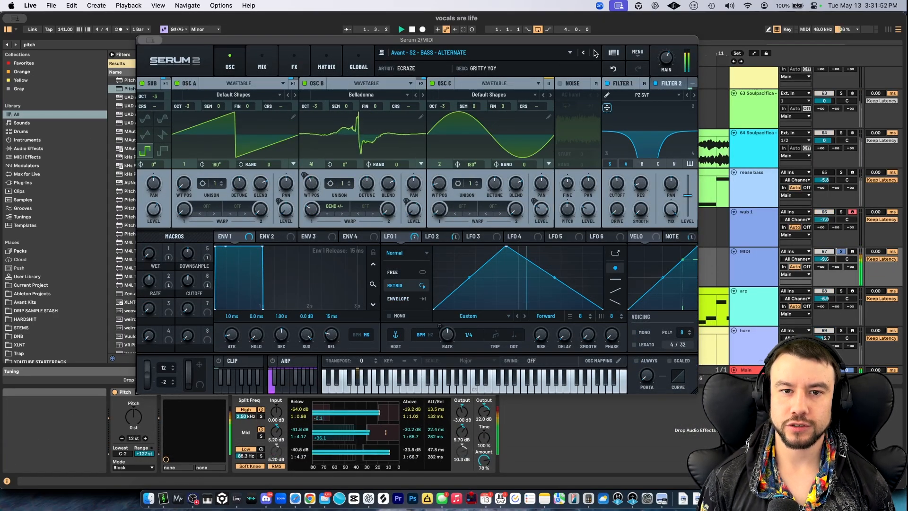
left_click(595, 53)
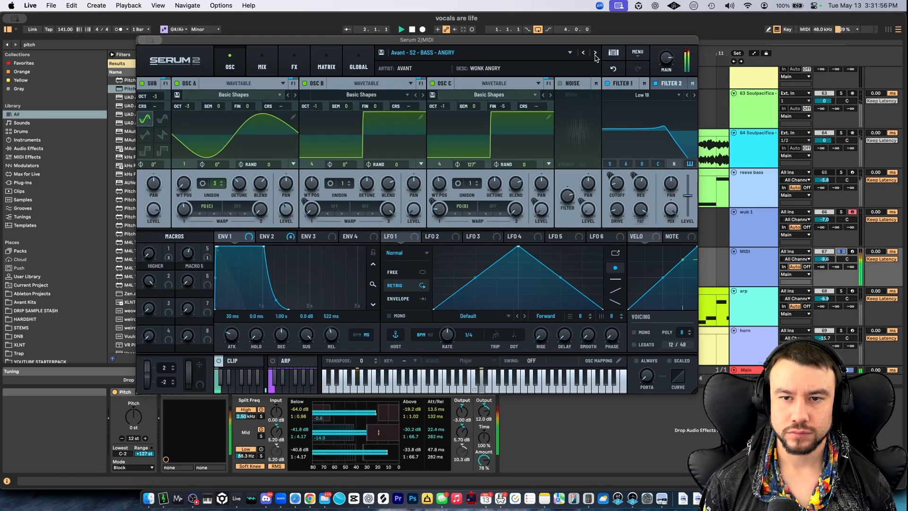
Try the ANGRY preset with Serum 2's clip player disabled and the Pitch effect raised to +24 st
left_click(146, 438)
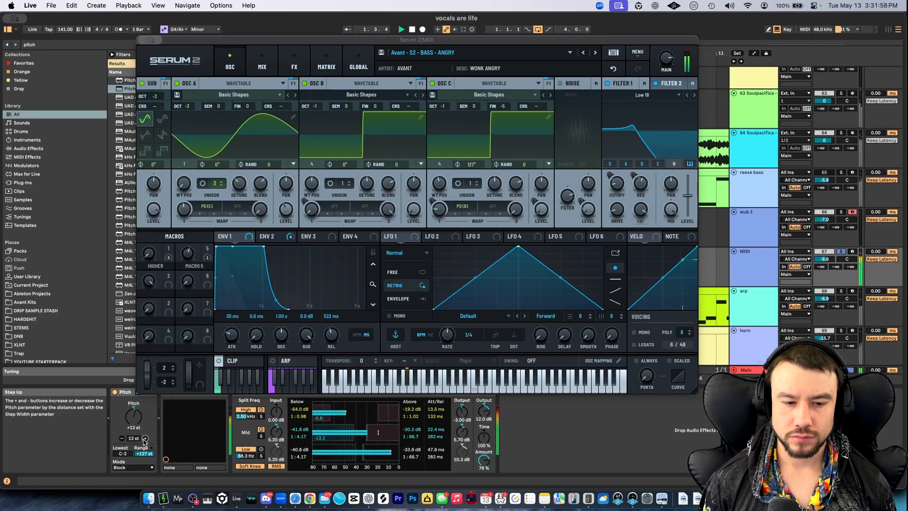
left_click(218, 361)
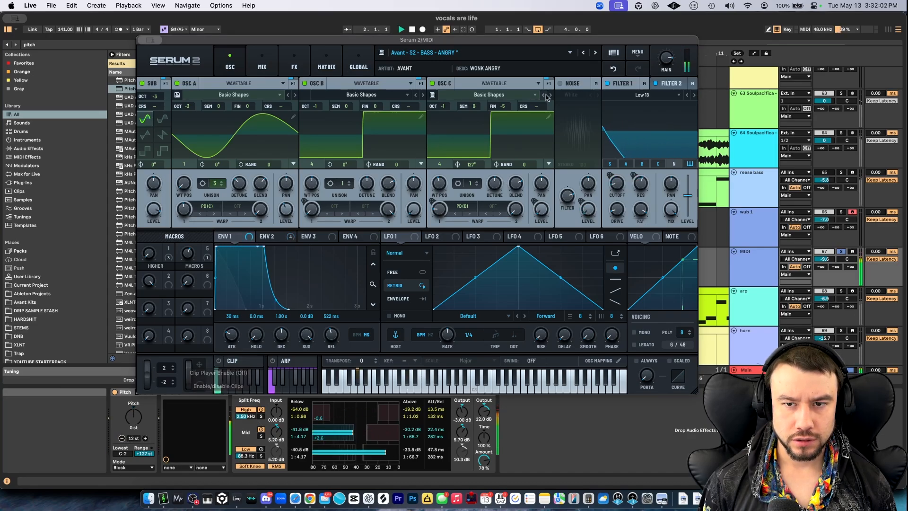
left_click(145, 439)
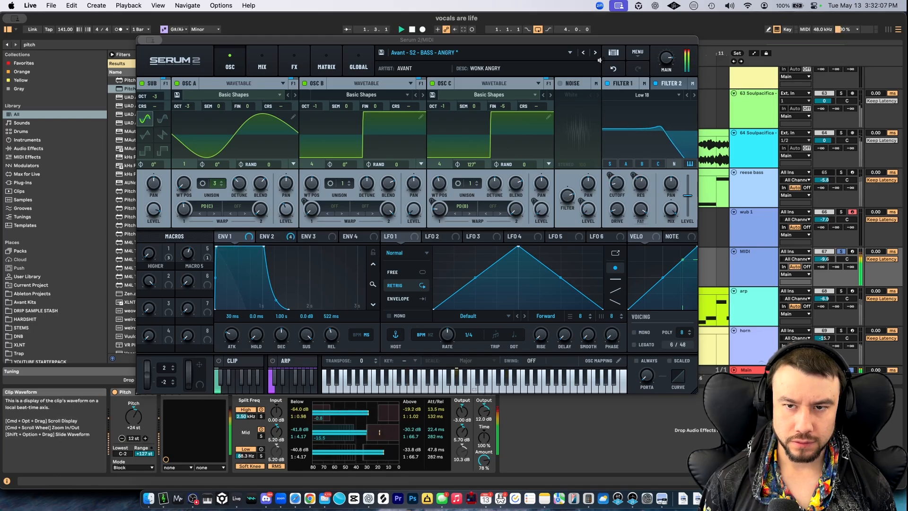
Switch Serum 2 to the Avant - S2 - BASS - BLOBBLE SHAPE preset with the Pitch effect at 0 st, and close the plug-in window
left_click(122, 438)
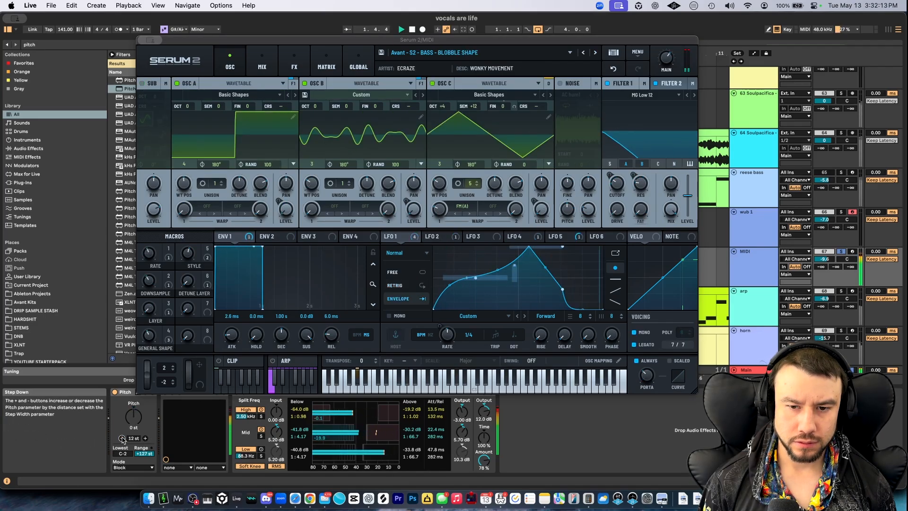
left_click(422, 238)
left_click(142, 40)
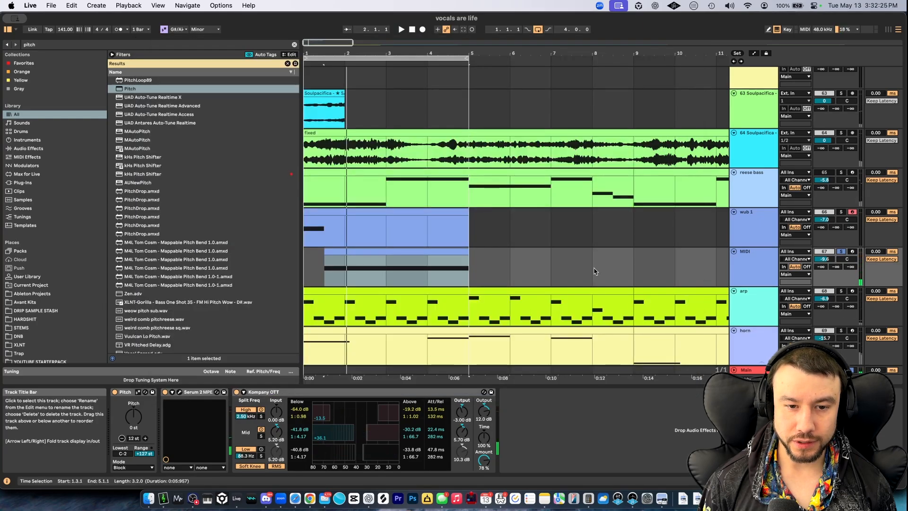
Move the duplicated track's clip to start at 1.1.1 and shorten it to end at 1.3.1
left_click_drag(349, 259, 328, 260)
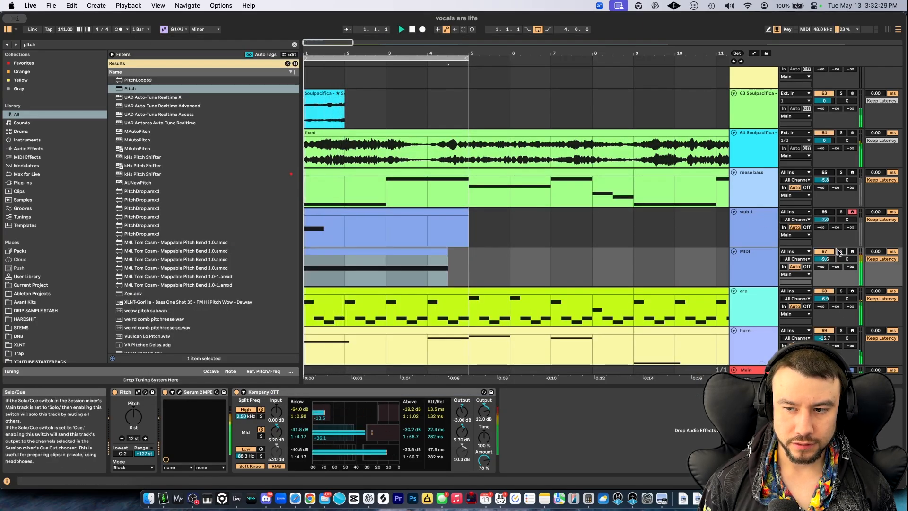
key("space")
left_click_drag(447, 251, 325, 251)
scroll(327, 251, "up", 6)
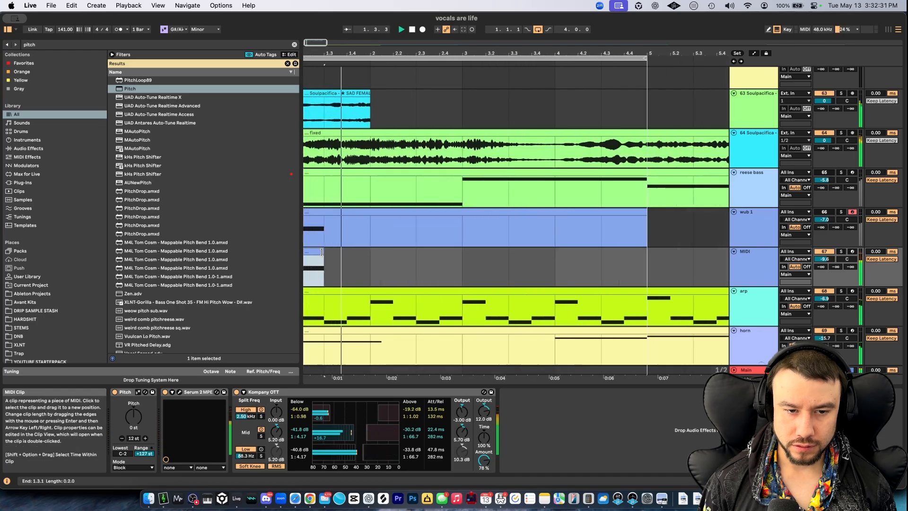
scroll(385, 253, "down", 2)
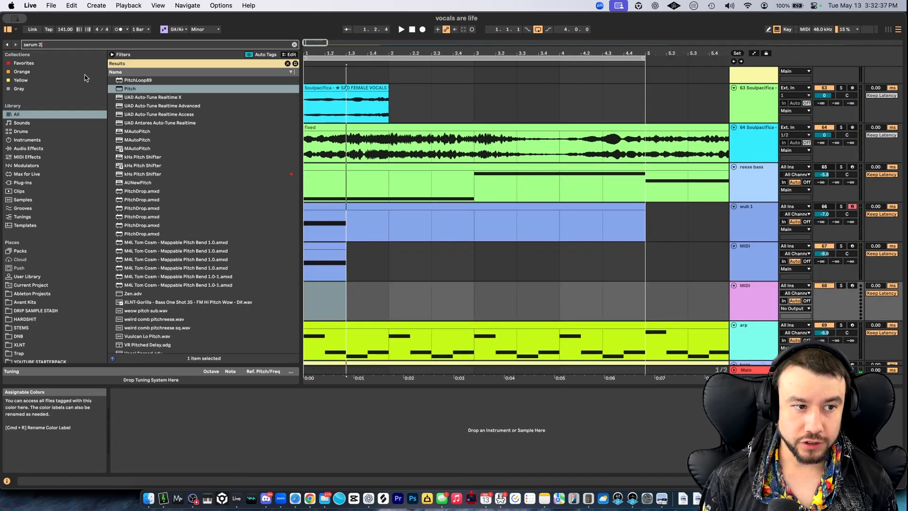
Clear the "serum 2" library search and delete the wub 1 track
left_click(61, 150)
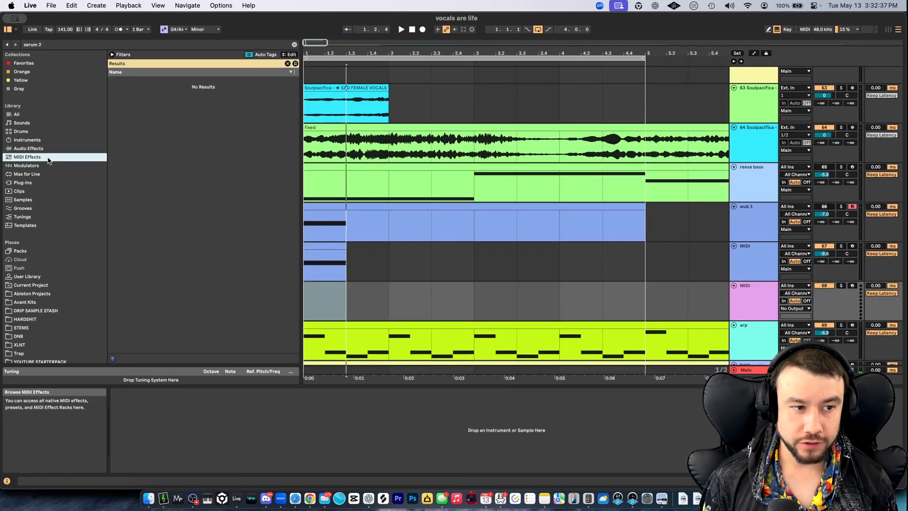
left_click(294, 44)
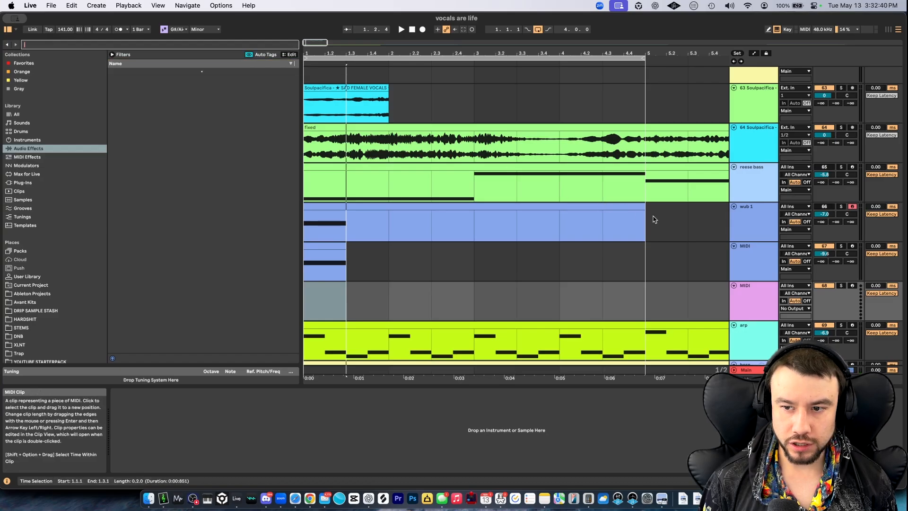
left_click(742, 220)
key("Delete")
Rename the remaining Serum 2 bass track "call bass"
left_click(751, 238)
key("super+r")
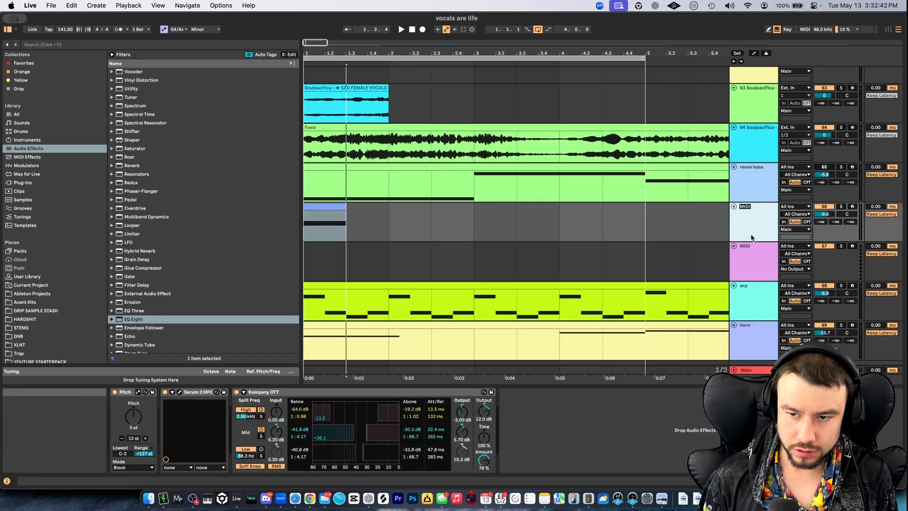
type("call ba")
type("ss")
Paste the bass clip onto the empty MIDI track at 1.3.1 and extend it to 5.1.1
left_click(759, 255)
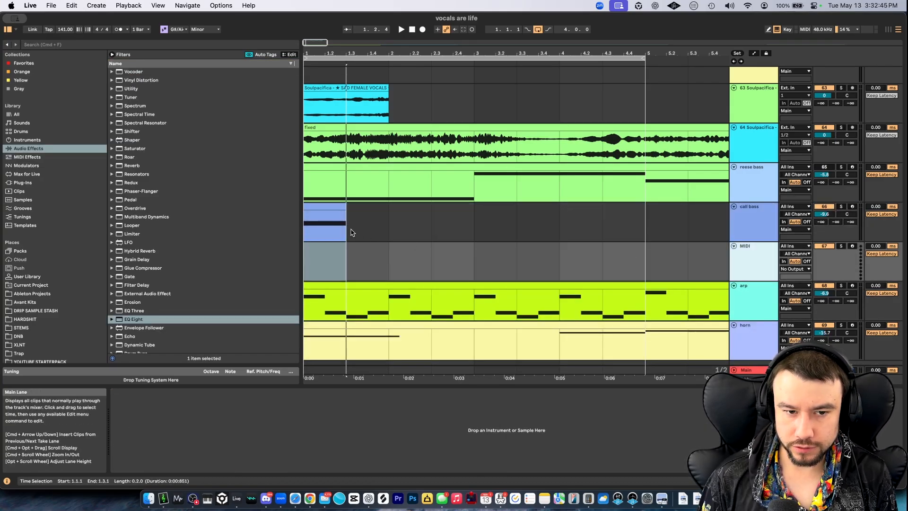
left_click(347, 264)
key("super+v")
key("minus")
key("minus")
left_click_drag(350, 248, 485, 248)
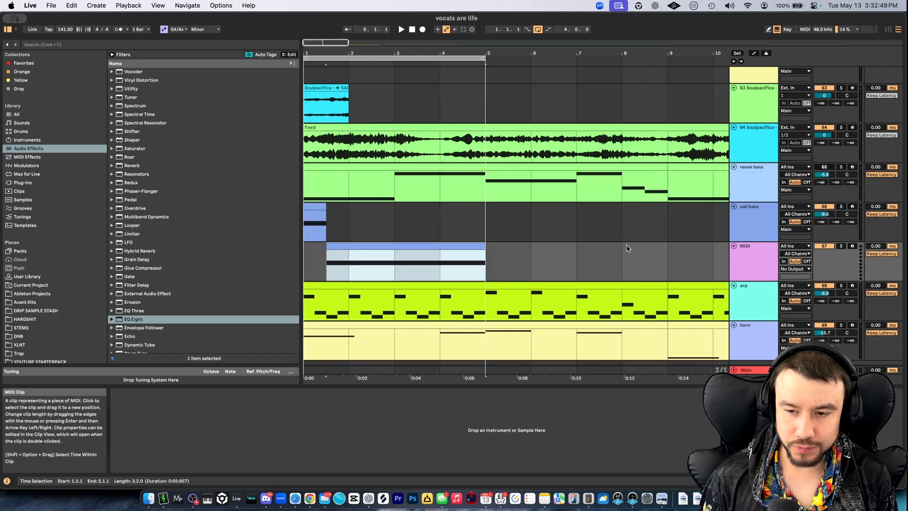
Find the Kompany OTT preset in the library and load it onto the empty MIDI track
left_click(762, 264)
key("super+f")
type("kompany ott")
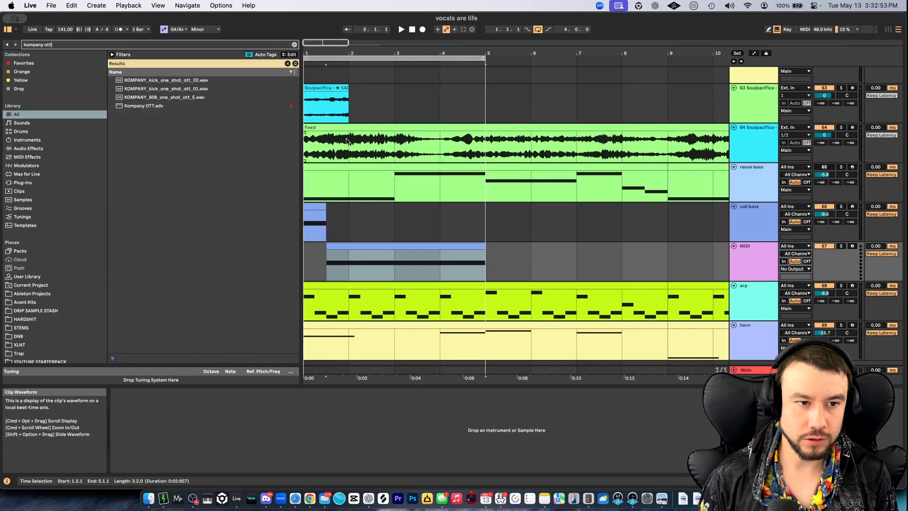
double_click(137, 105)
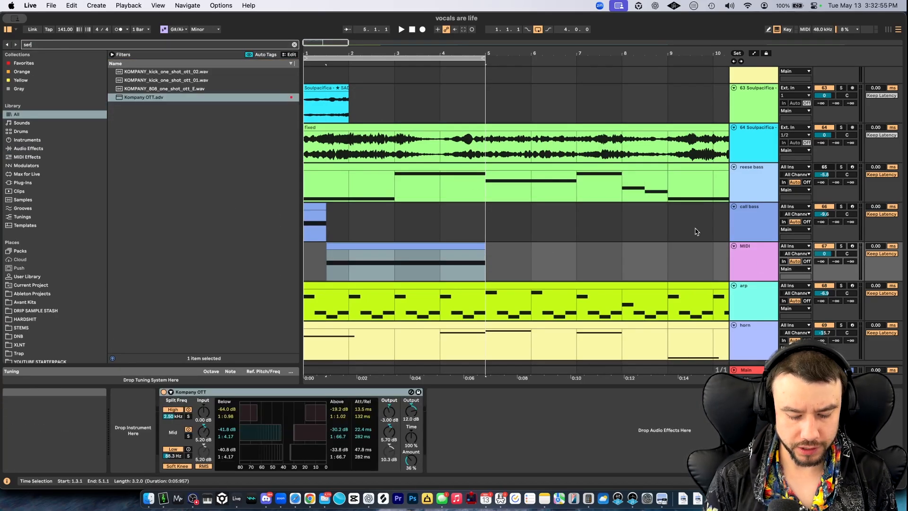
Add a Serum 2 instrument ahead of the OTT on the MIDI track and open its editor
key("super+f")
type("serum 2")
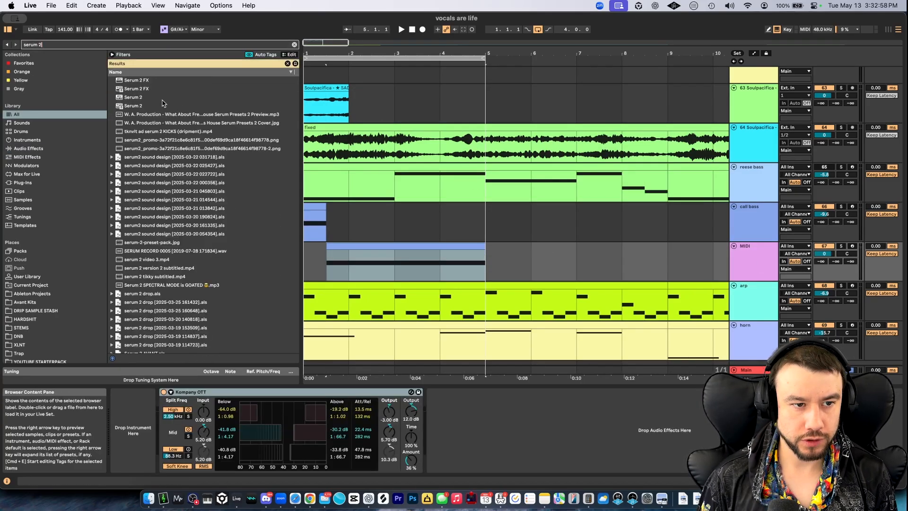
double_click(162, 105)
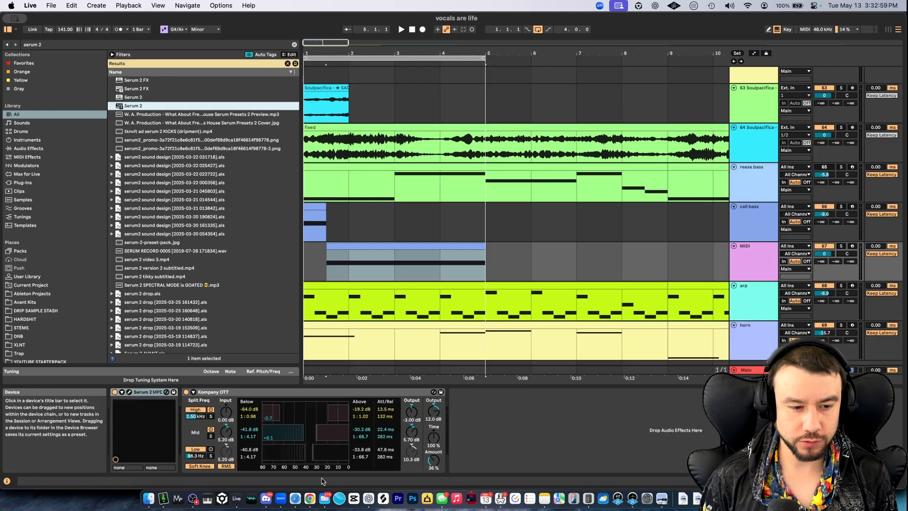
left_click(129, 392)
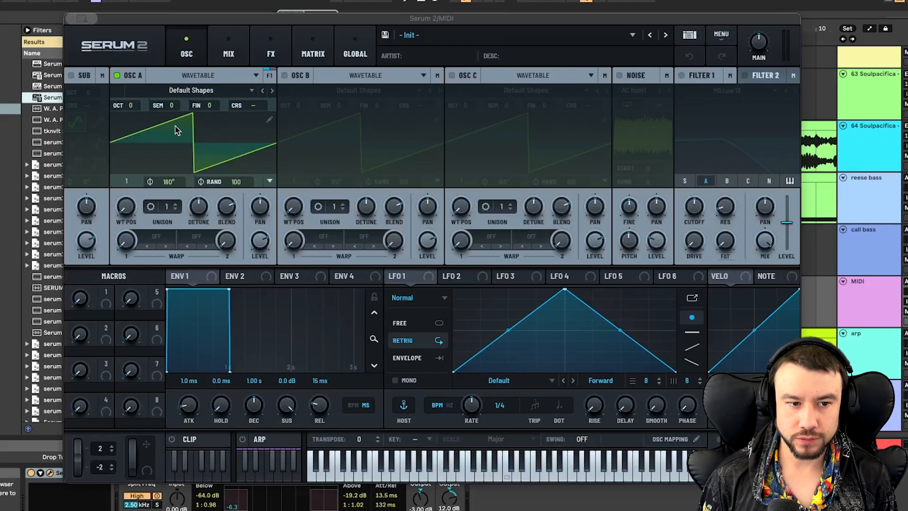
Enable oscillator B and set the wavetable position of oscillators A and B to the sine at frame 2
left_click_drag(126, 206, 125, 194)
left_click(284, 75)
left_click_drag(293, 206, 293, 194)
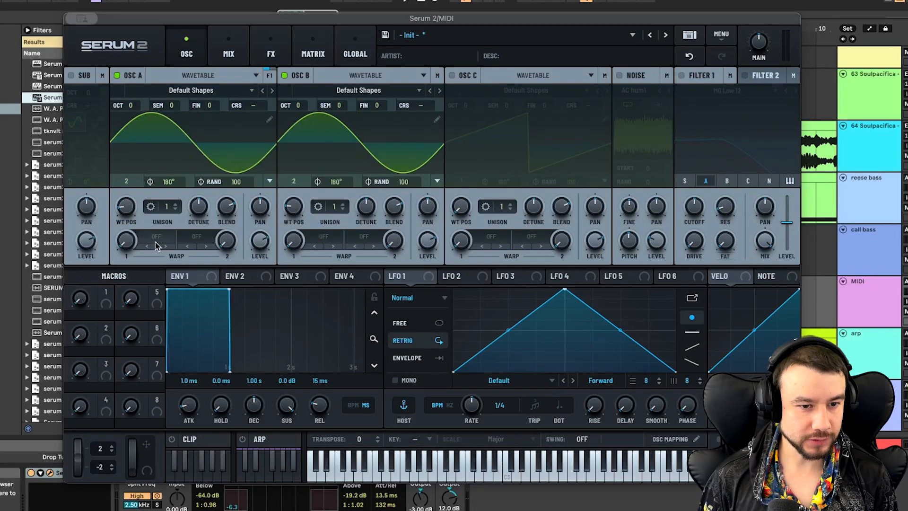
Set oscillator A's first warp to PD (B) at about 44% and modulate oscillator A's level with LFO 1
left_click(156, 236)
mouse_move(186, 331)
left_click(246, 331)
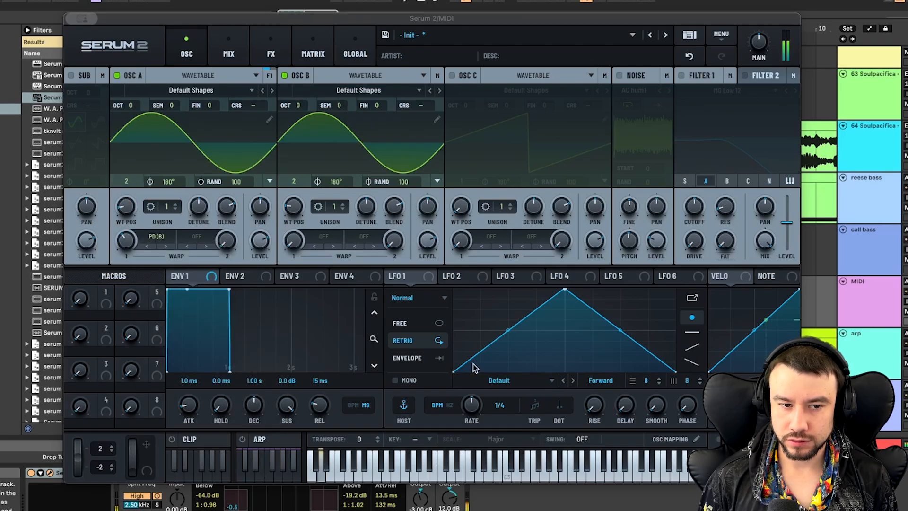
left_click(431, 244)
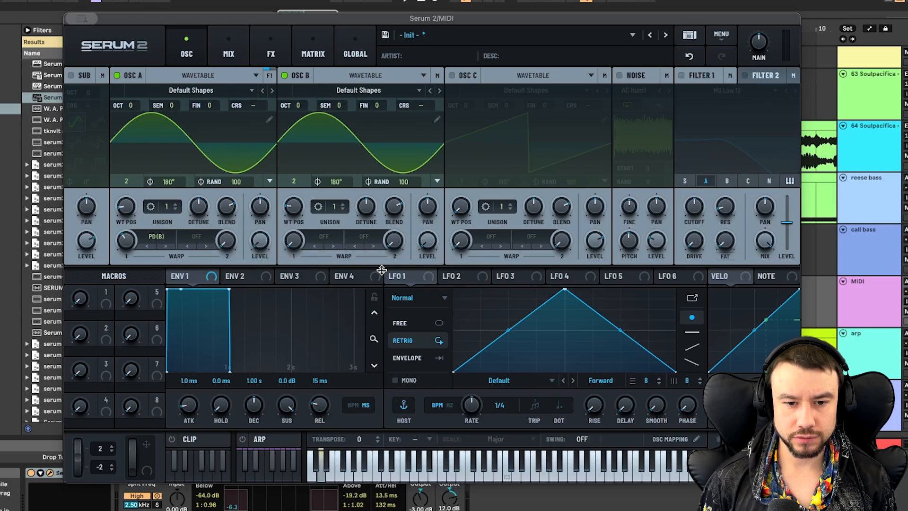
left_click_drag(285, 254, 263, 242)
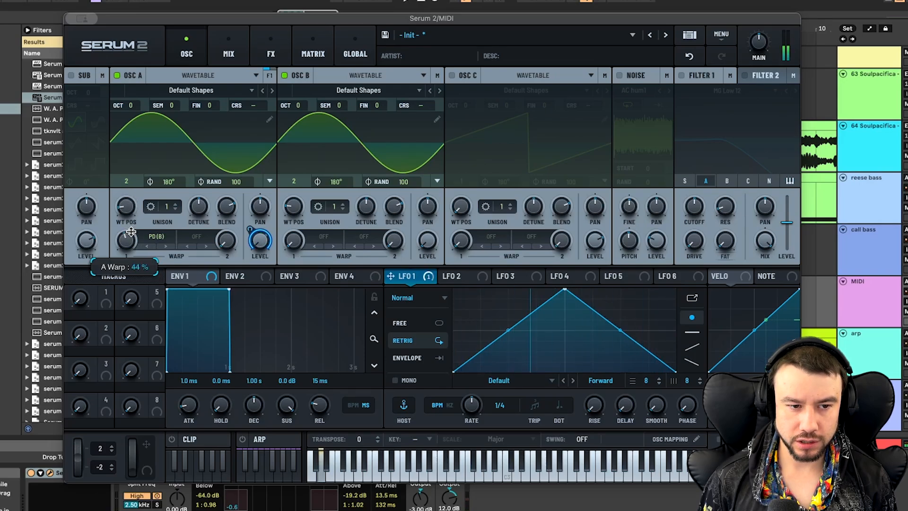
Set oscillator B's first warp to the Asym distortion and raise its warp amount
left_click(322, 236)
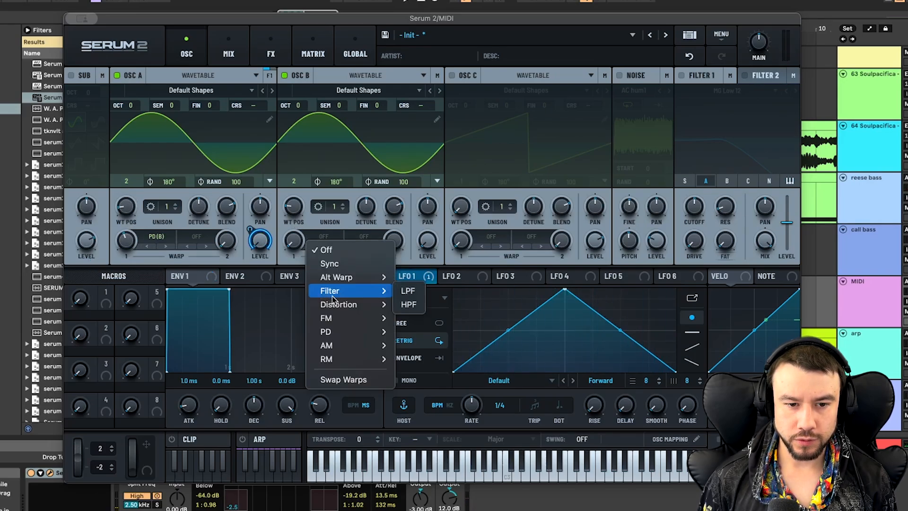
left_click(345, 264)
left_click_drag(293, 240, 297, 184)
left_click_drag(300, 253, 295, 186)
left_click(323, 237)
mouse_move(339, 304)
left_click(416, 413)
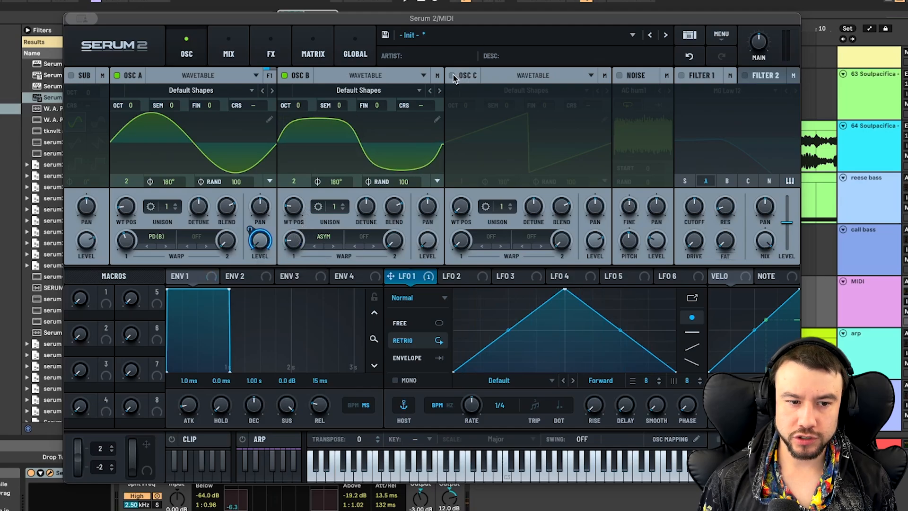
Enable oscillator C with the Dying Sine wavetable and set its wavetable position to 34
left_click(453, 76)
left_click(505, 90)
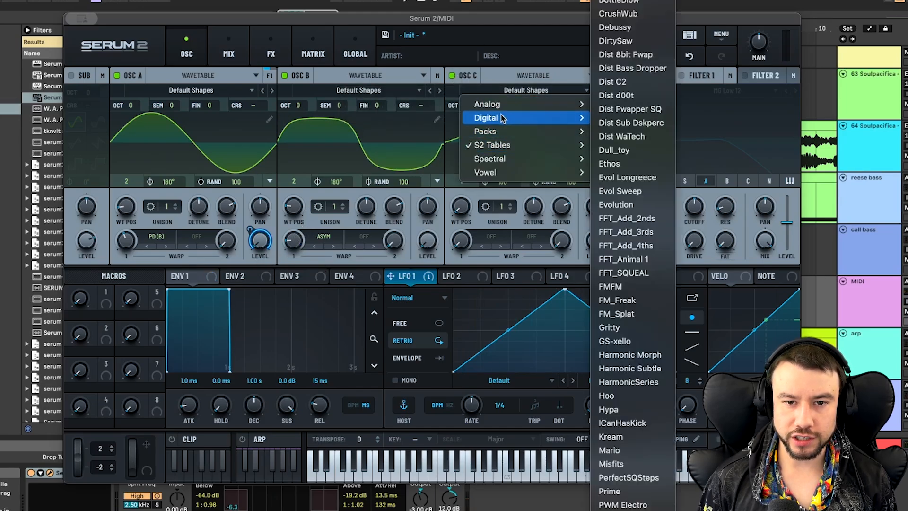
mouse_move(485, 145)
mouse_move(623, 162)
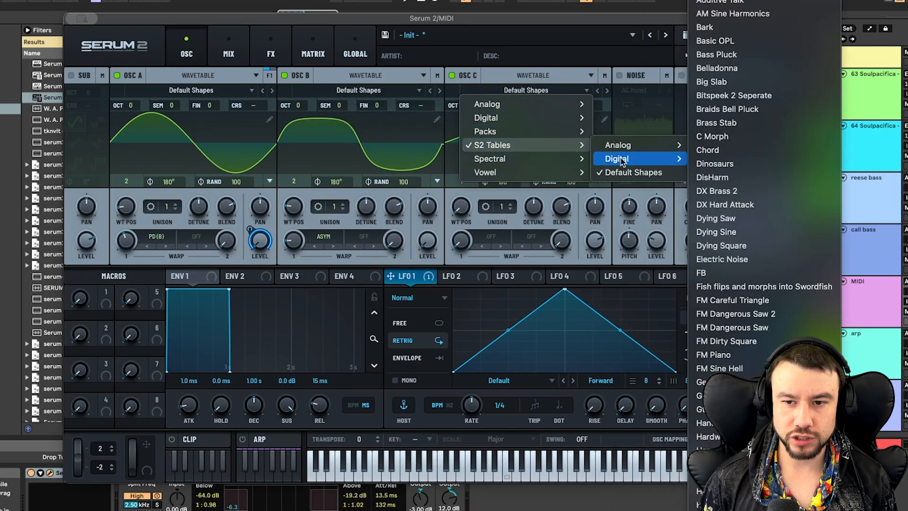
left_click(733, 147)
left_click(607, 91)
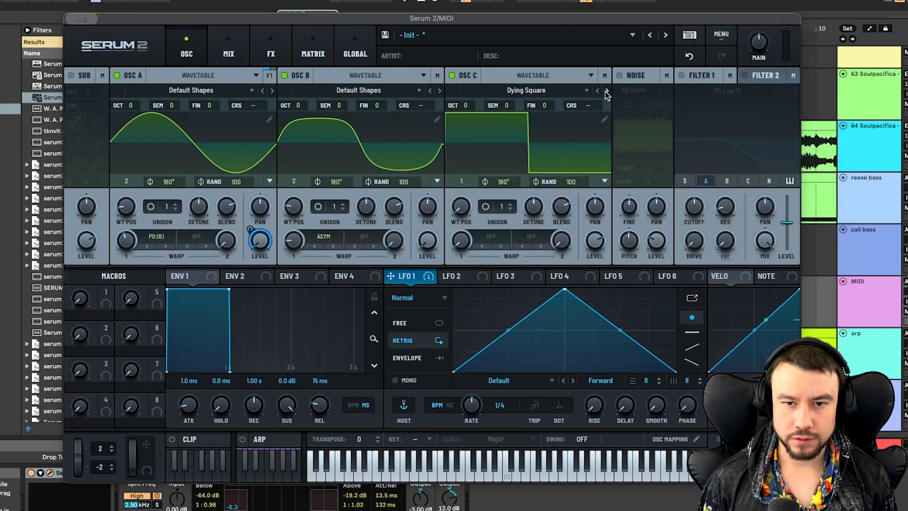
left_click(606, 91)
left_click(599, 91)
left_click_drag(461, 209, 461, 180)
Set oscillator A's second warp to PD (C) at about 31%
left_click(196, 236)
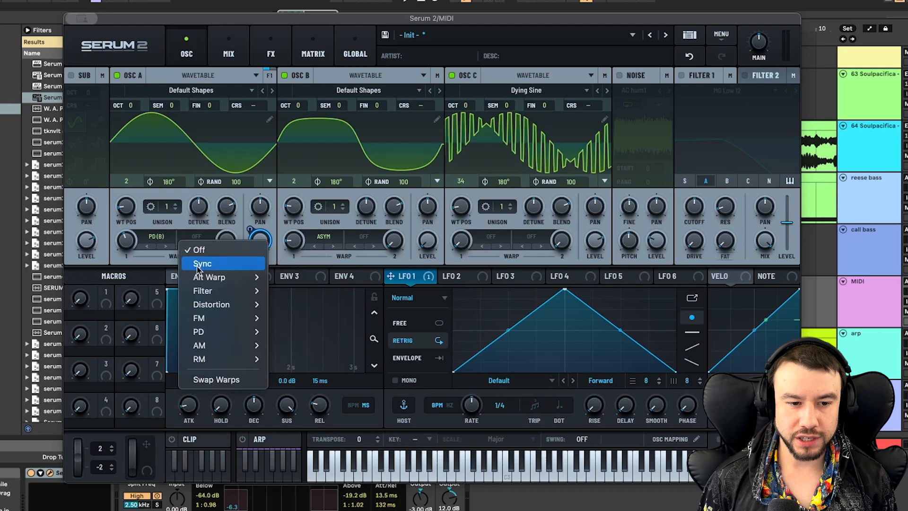
mouse_move(222, 332)
left_click(287, 345)
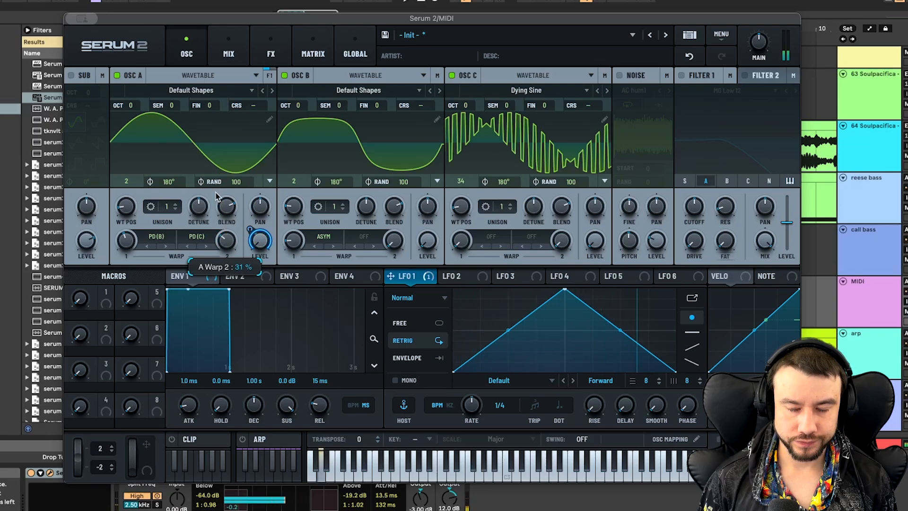
Route all three oscillators through a low MG Low 12 filter, with its cutoff modulated by a dome-shaped LFO 1 at 1/4 triplet rate
left_click(682, 75)
left_click_drag(694, 206, 691, 255)
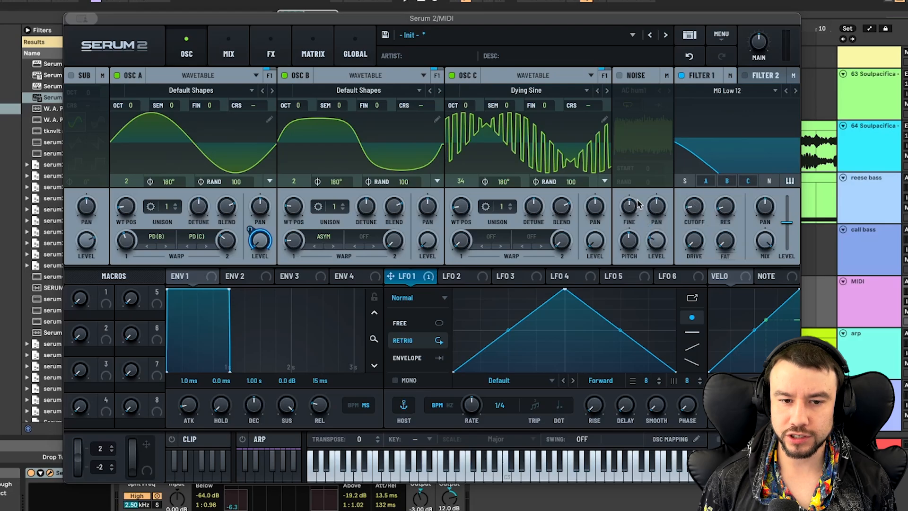
left_click_drag(689, 208, 690, 208)
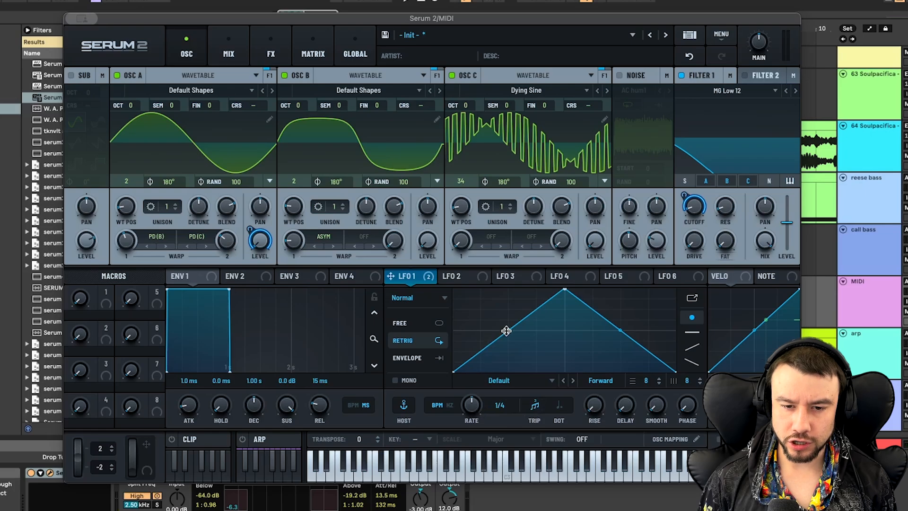
left_click_drag(620, 329, 620, 306)
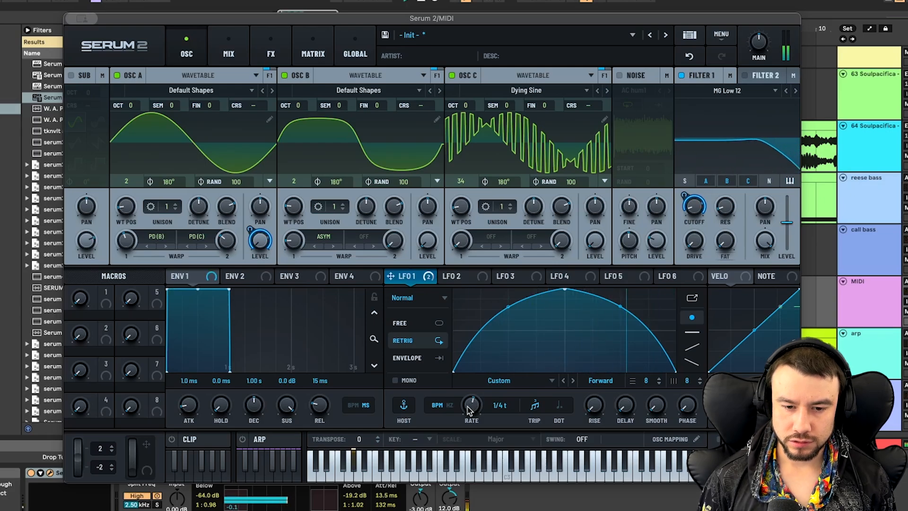
Audition the response bass while raising oscillator C's wavetable position to 97
left_click_drag(209, 18, 230, 349)
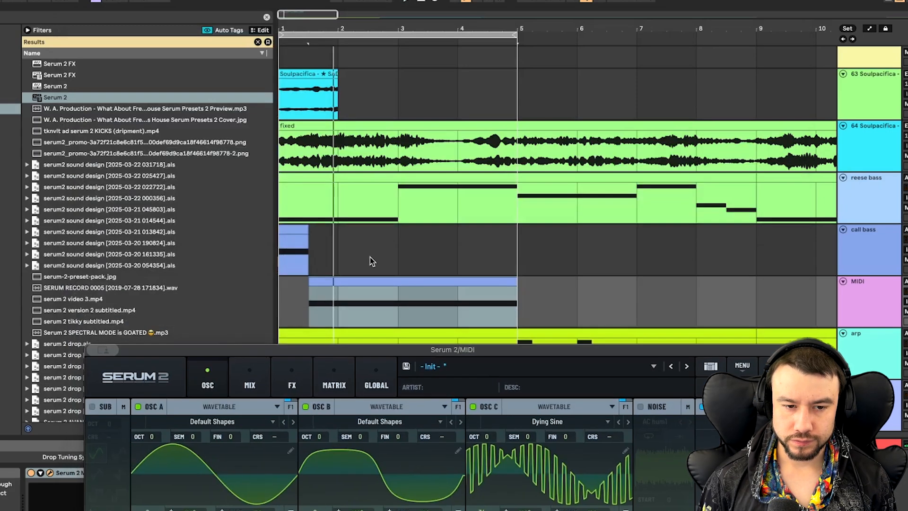
left_click(354, 262)
left_click_drag(320, 344, 330, 30)
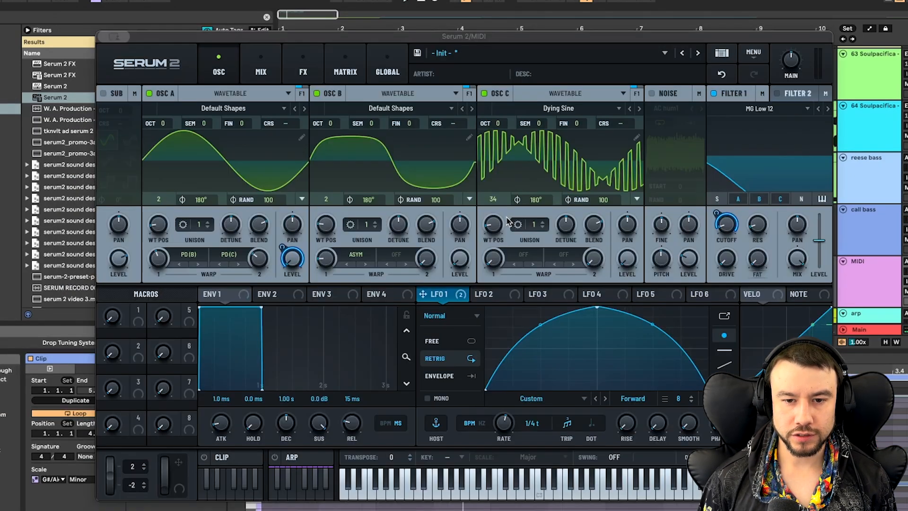
left_click_drag(493, 226, 491, 212)
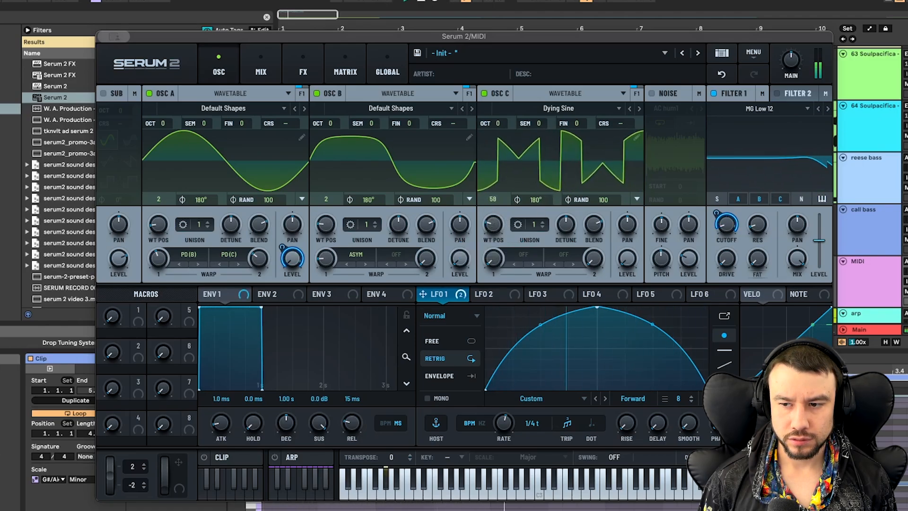
key("space")
key("space")
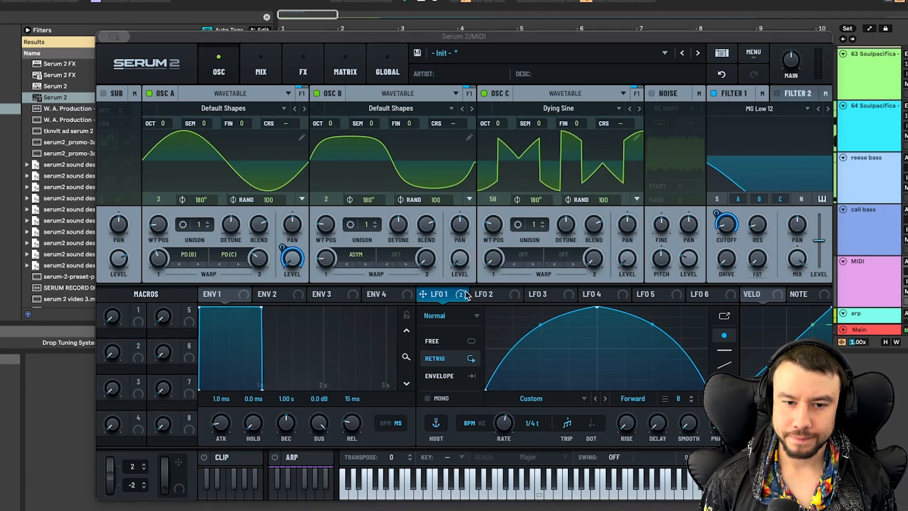
left_click_drag(496, 228, 494, 205)
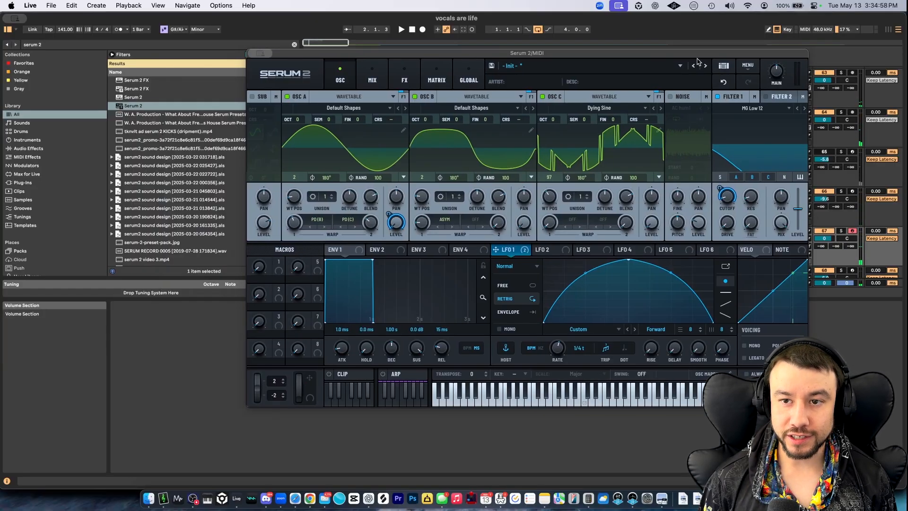
Unfold the Serum 2 device and configure it to expose oscillator C's wavetable position and the LFO 1 rate
left_click_drag(695, 53, 553, 52)
left_click_drag(404, 53, 567, 20)
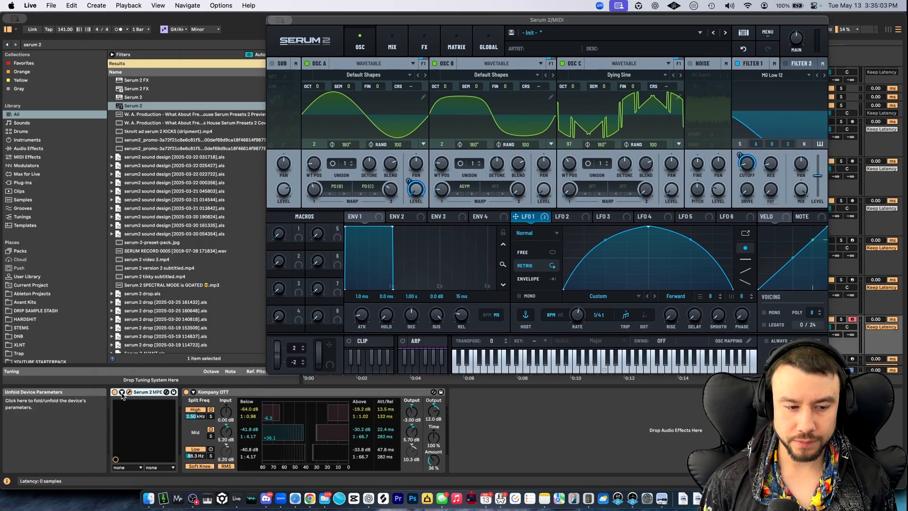
left_click(122, 392)
left_click(177, 374)
left_click(177, 374)
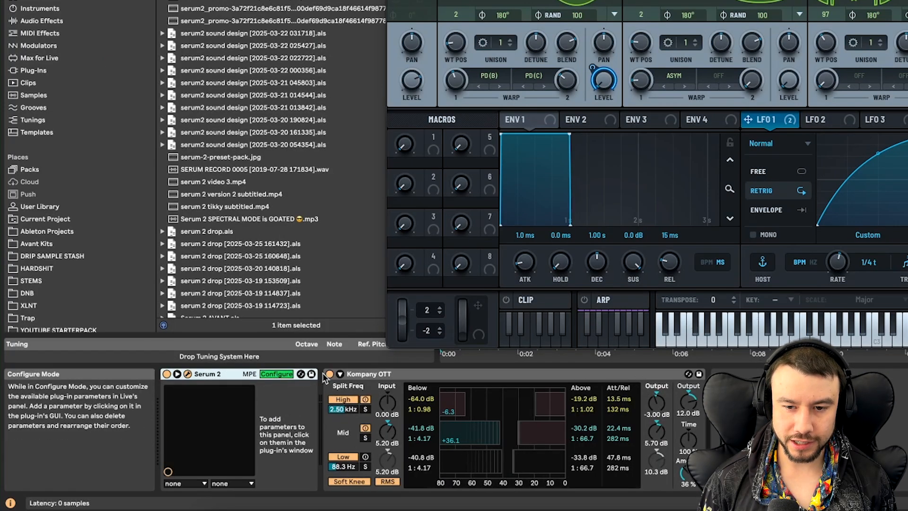
left_click(827, 43)
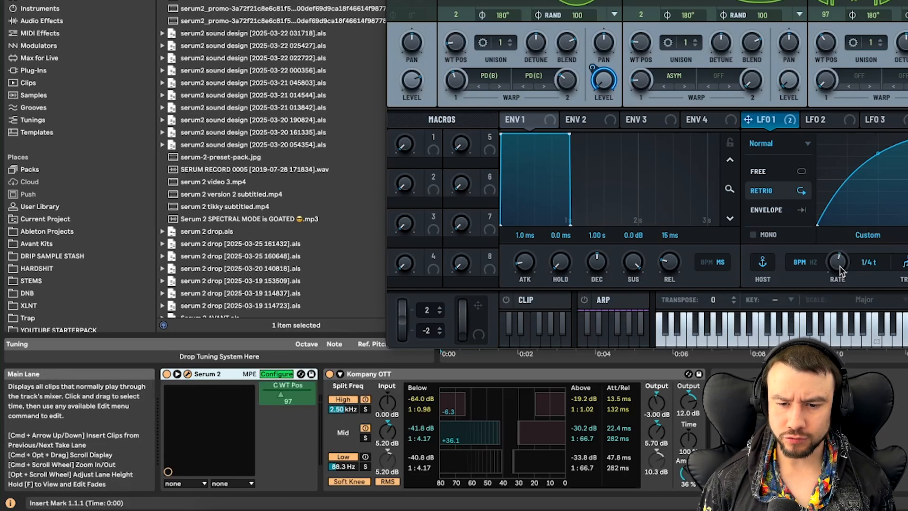
left_click(840, 268)
left_click(277, 374)
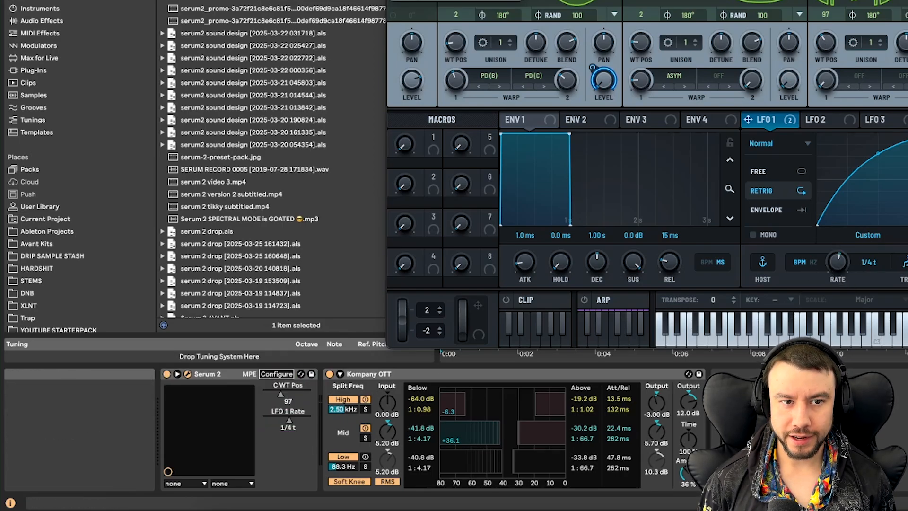
Show the C WT Pos automation on the MIDI track and start playback
right_click(287, 394)
left_click(312, 399)
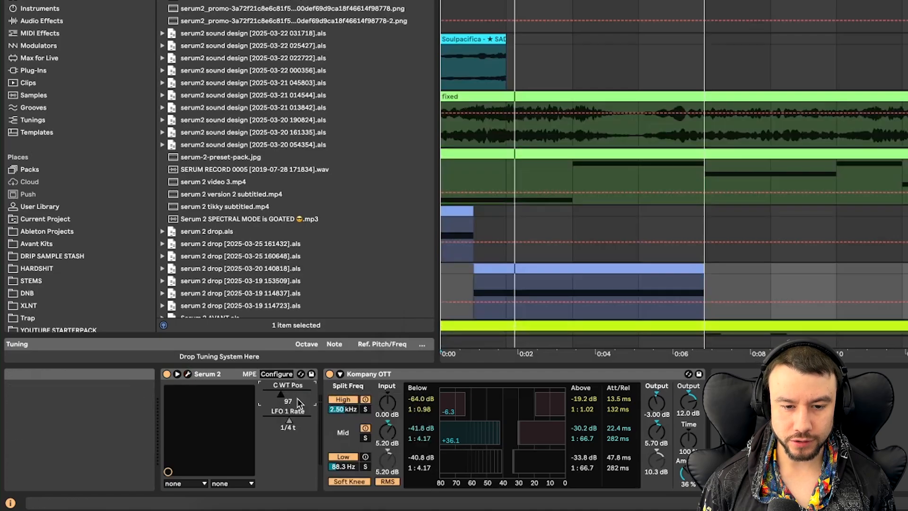
scroll(543, 255, "down", 2)
scroll(511, 277, "up", 3)
left_click(499, 252)
key("space")
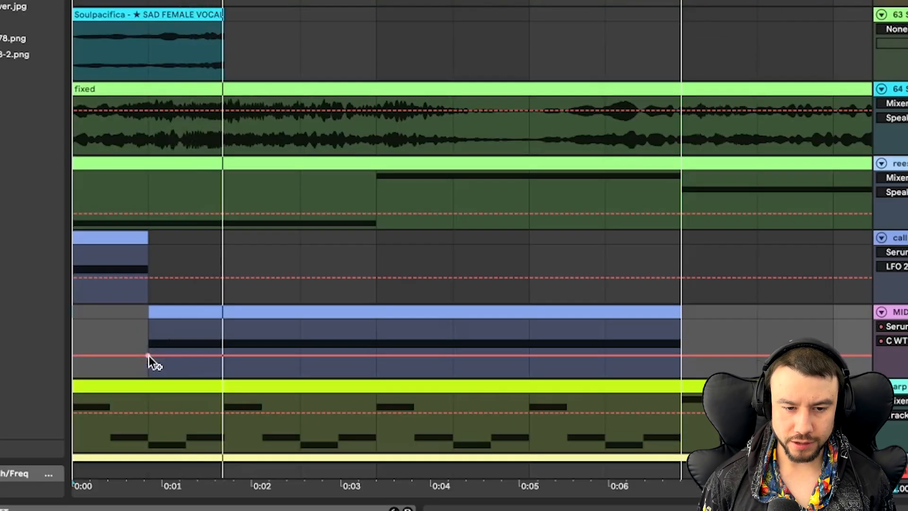
Raise C WT Pos at the bass clip's start and add a second automation point at 2.3.1 with value 147
left_click_drag(148, 356, 148, 336)
key("space")
key("space")
mouse_move(303, 336)
left_mouse_down()
mouse_move(306, 350)
mouse_move(300, 345)
left_mouse_up()
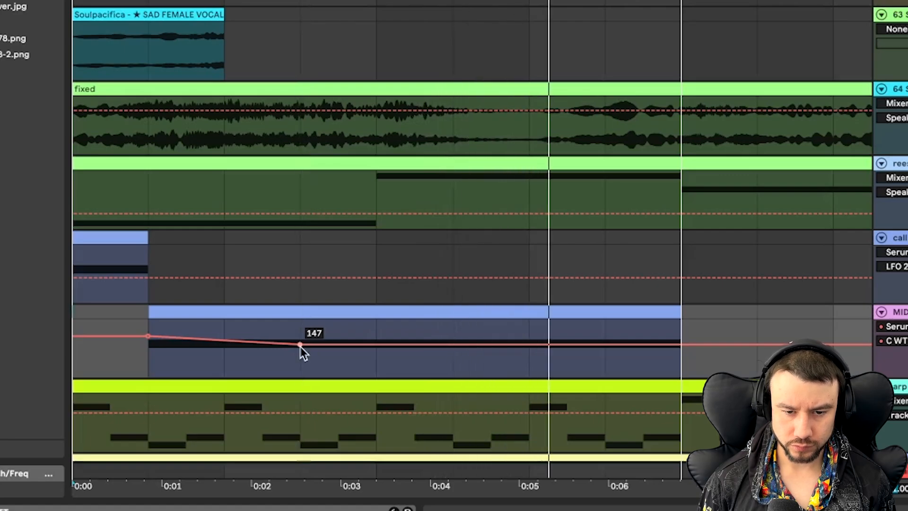
Move the second C WT Pos automation point to 2.1.1, keeping its value at 147
left_click(93, 235)
scroll(255, 337, "down", 1)
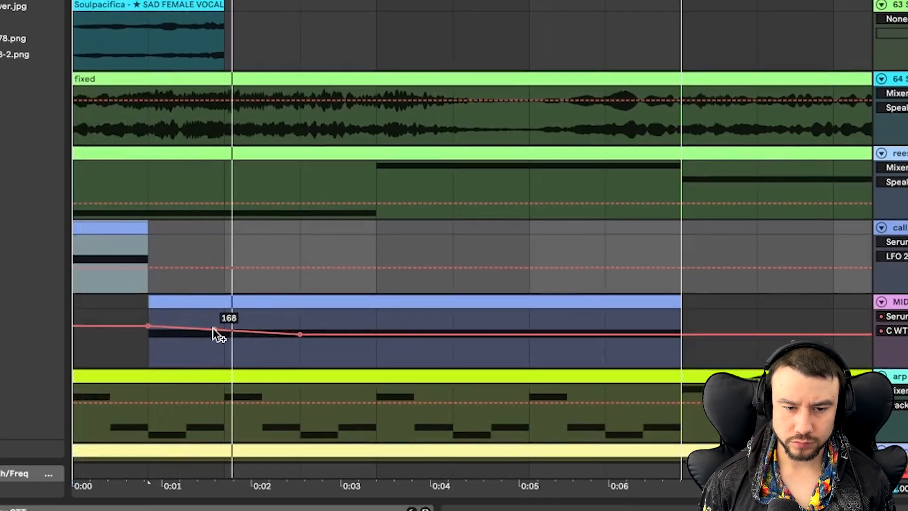
left_click_drag(299, 334, 222, 334)
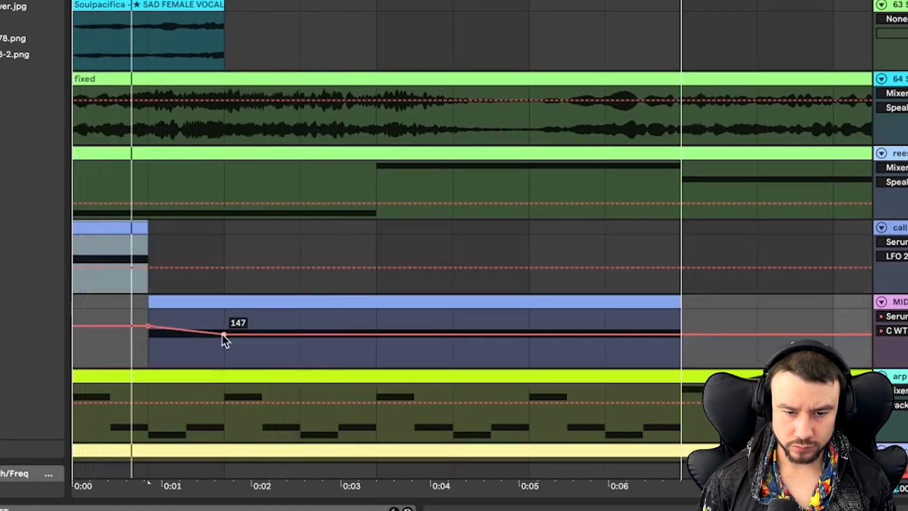
scroll(222, 334, "down", 5)
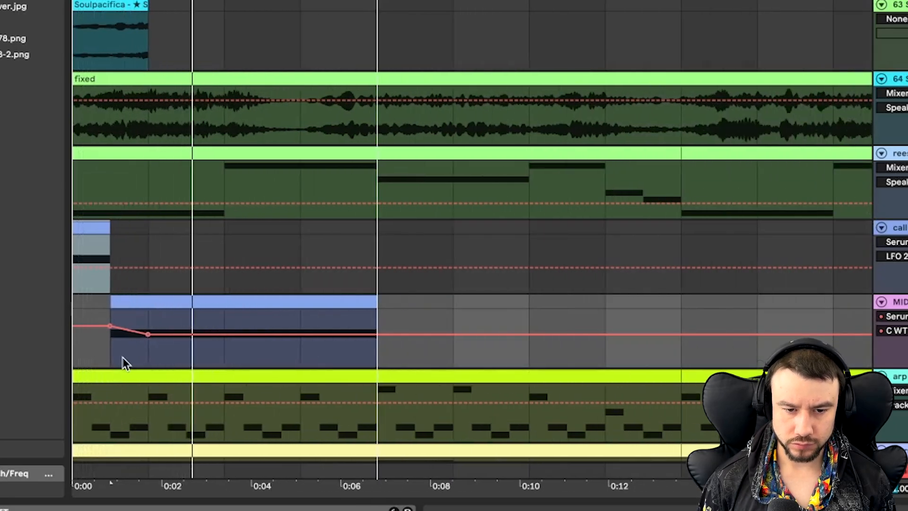
scroll(123, 356, "up", 4)
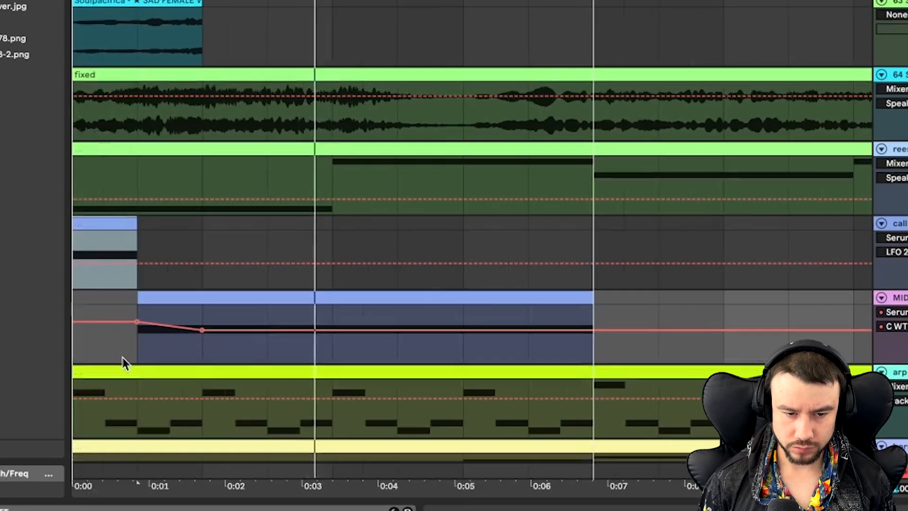
Hold C WT Pos flat until 4.1.1, then ramp it up to 188 at the end of the response bass clip
left_click(468, 331)
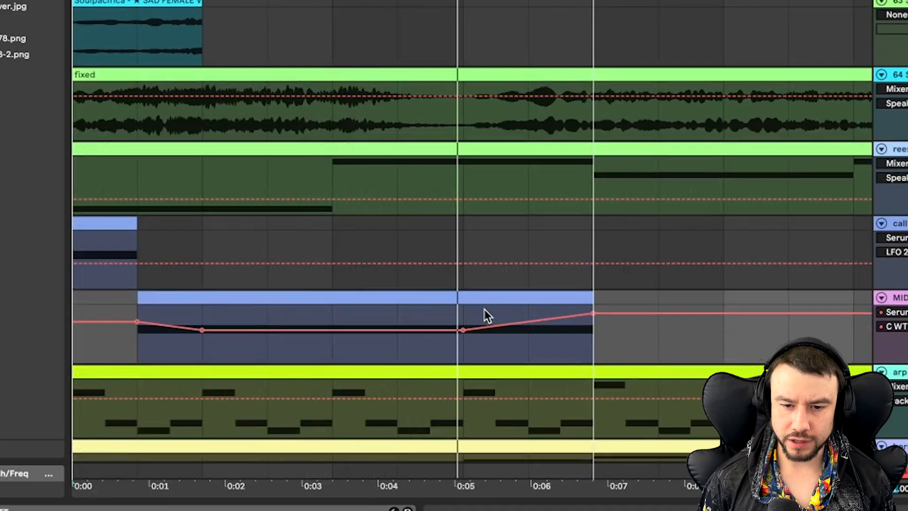
scroll(464, 342, "down", 5)
scroll(281, 316, "up", 5)
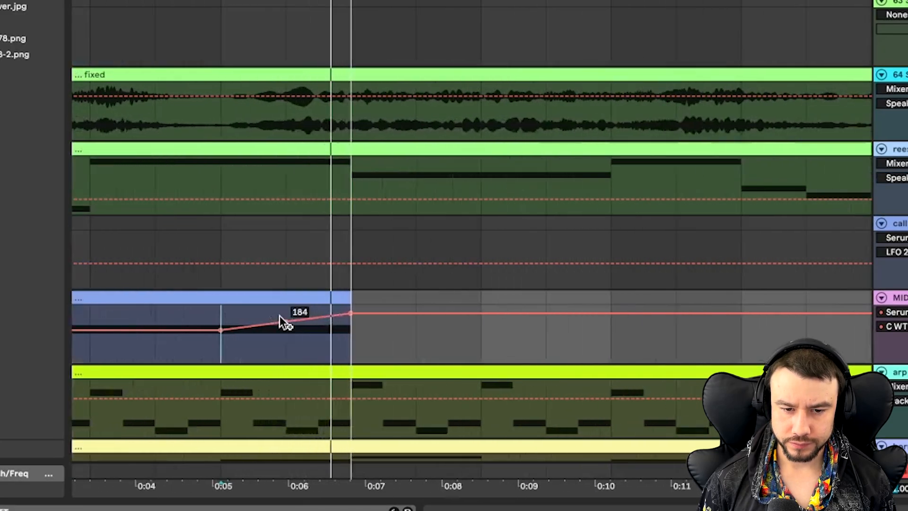
mouse_move(356, 314)
left_mouse_down()
mouse_move(356, 362)
mouse_move(356, 322)
left_mouse_up()
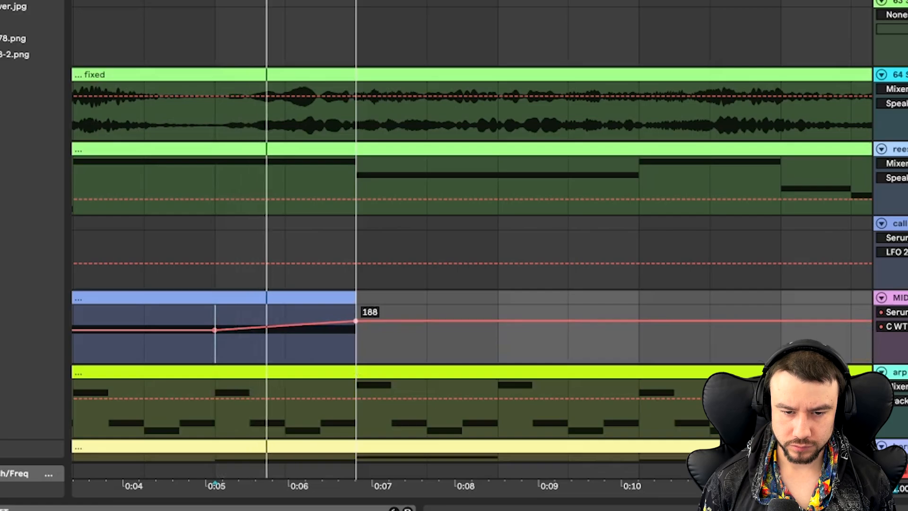
scroll(352, 321, "down", 1)
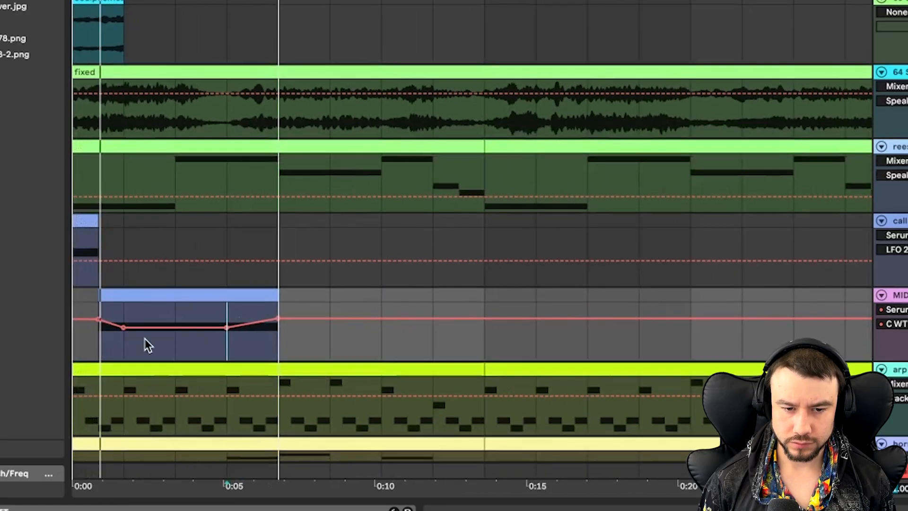
Show Serum 2's LFO 1 Rate automation on the MIDI track and set the rate to 1/4 t from the bass clip's start
scroll(145, 340, "up", 4)
scroll(145, 339, "left", 3)
key("space")
right_click(198, 423)
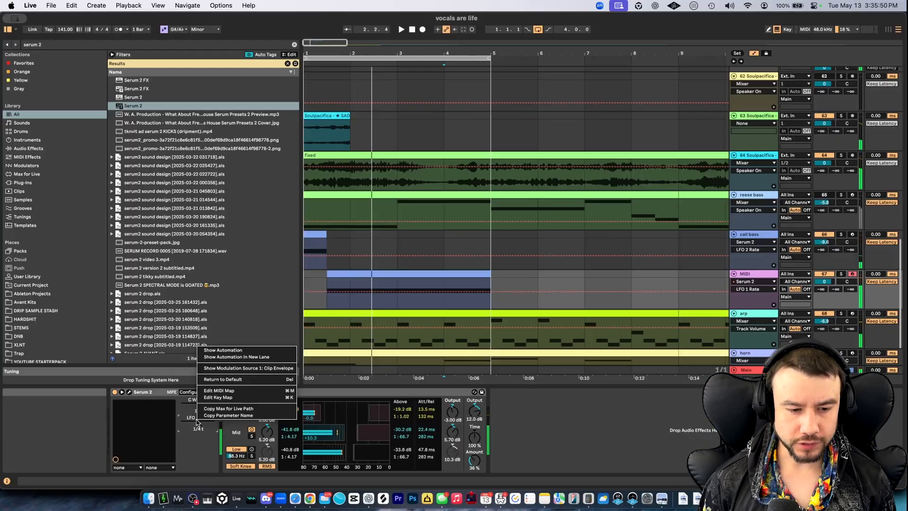
left_click(221, 349)
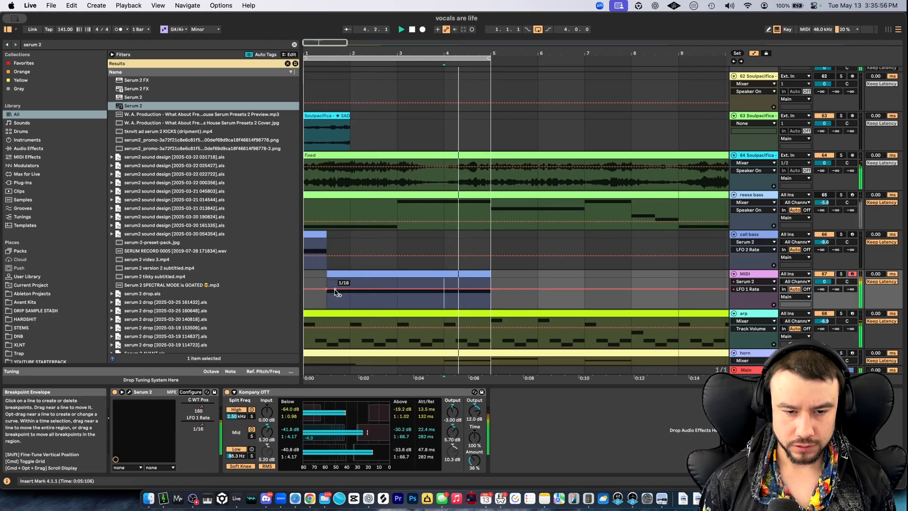
left_click_drag(336, 292, 339, 295)
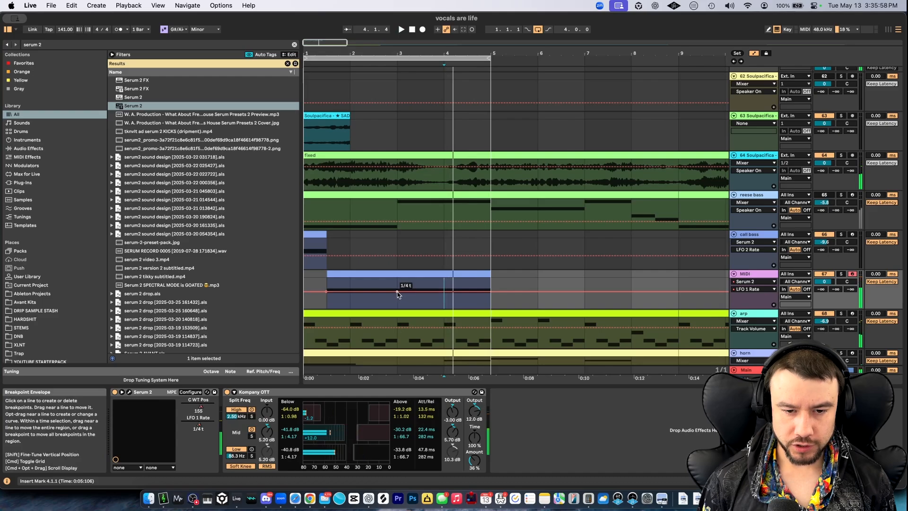
Add an abrupt LFO 1 Rate change at 3.1.1 that raises the rate to 1/16
left_click(397, 292)
left_click_drag(401, 292, 401, 290)
left_click_drag(255, 316, 249, 316)
left_click(90, 228)
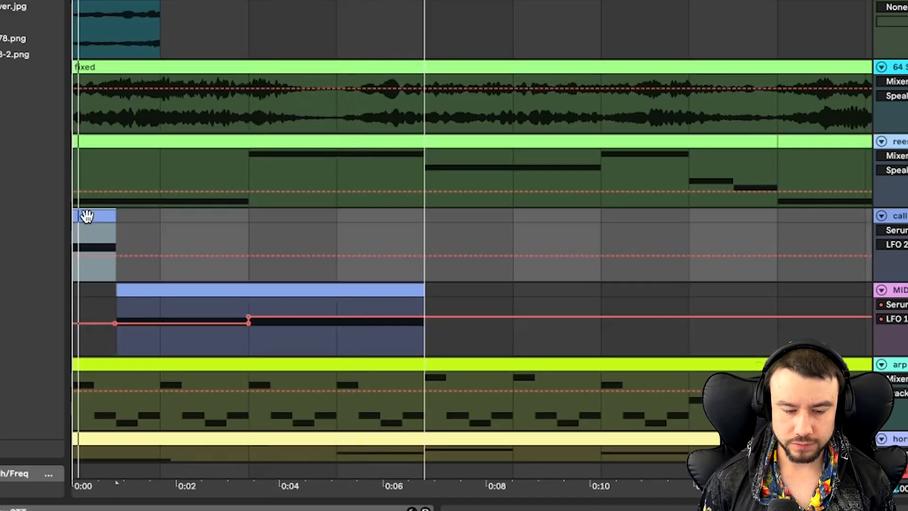
scroll(248, 316, "up", 2)
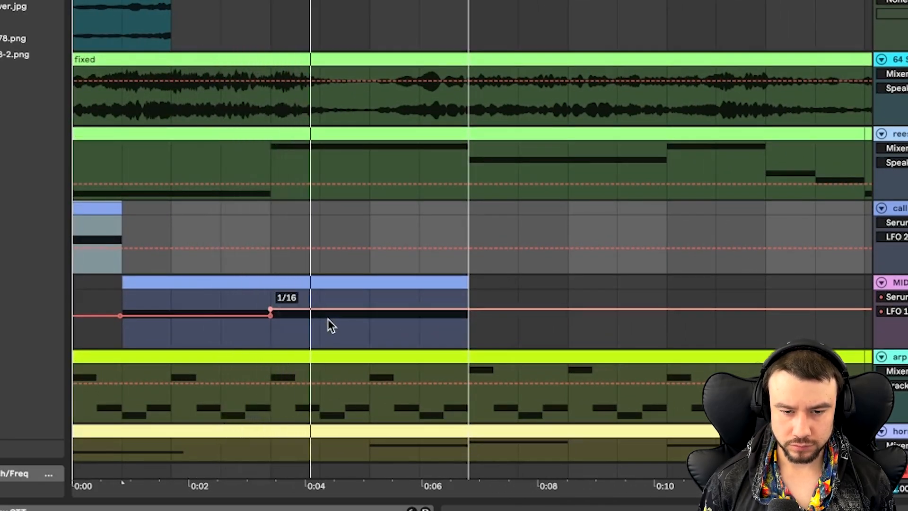
Copy the LFO 1 Rate automation from the half bar before 3.1.1 to 3.3.1 and keep 1/4 t at the pasted section's end
left_click_drag(268, 333, 223, 334)
key("super+c")
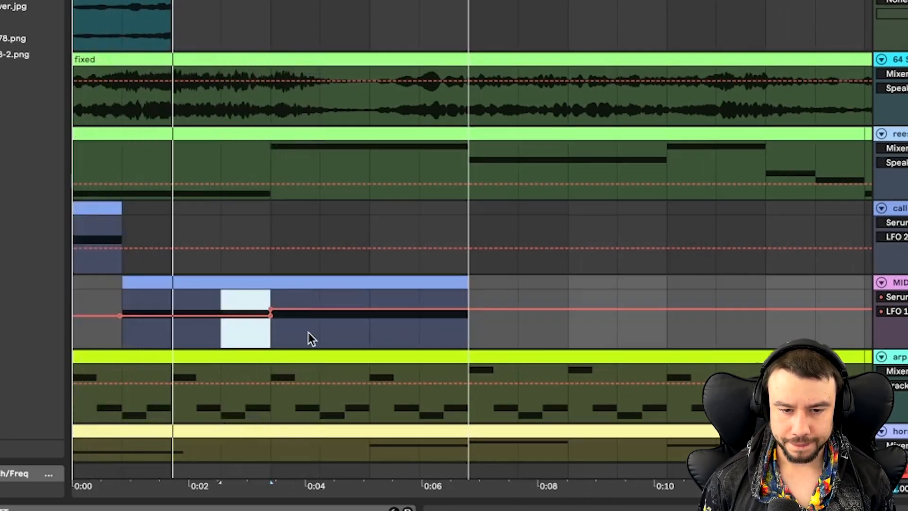
left_click(318, 332)
key("super+v")
left_click_drag(373, 311, 370, 313)
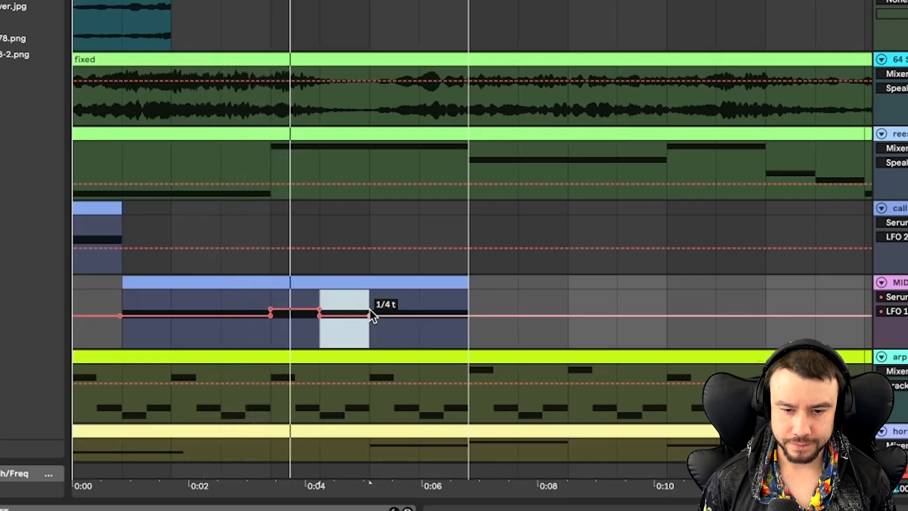
Drop LFO 1 Rate to a bar-length value at 4.1.1, then step it back up at 4.3.1
key("minus")
key("minus")
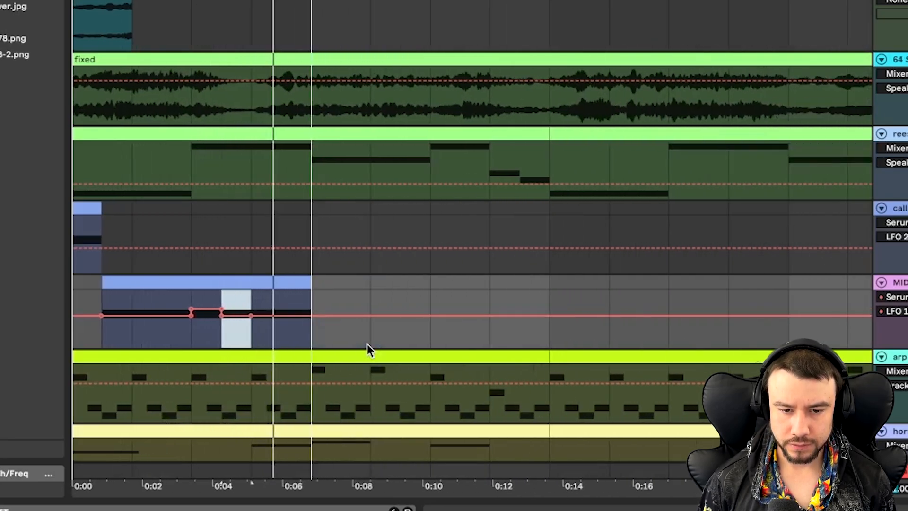
left_click_drag(261, 316, 252, 329)
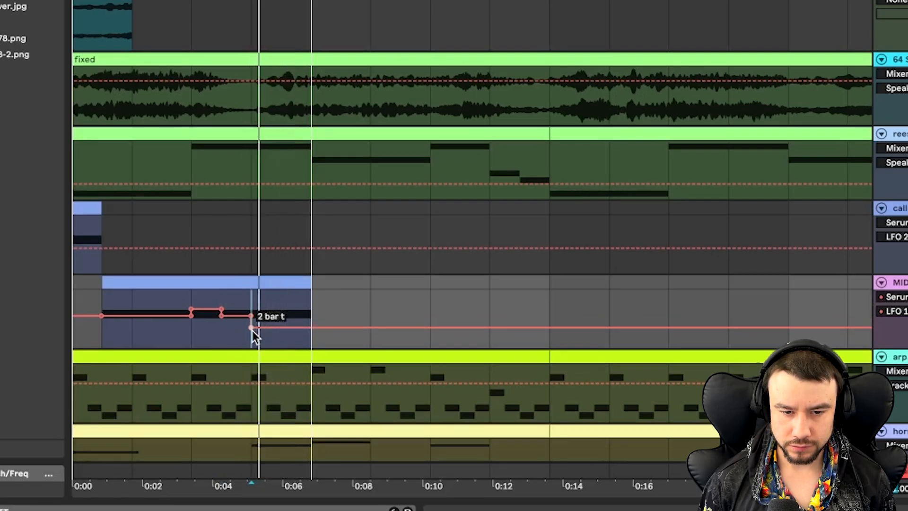
left_click(283, 328)
left_click(301, 327)
left_click_drag(301, 328, 281, 314)
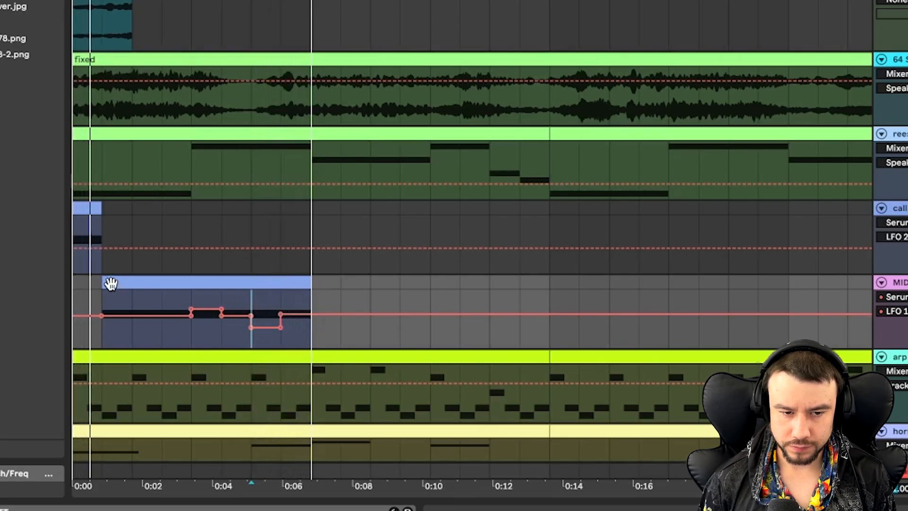
scroll(101, 283, "up", 2)
scroll(101, 282, "left", 1)
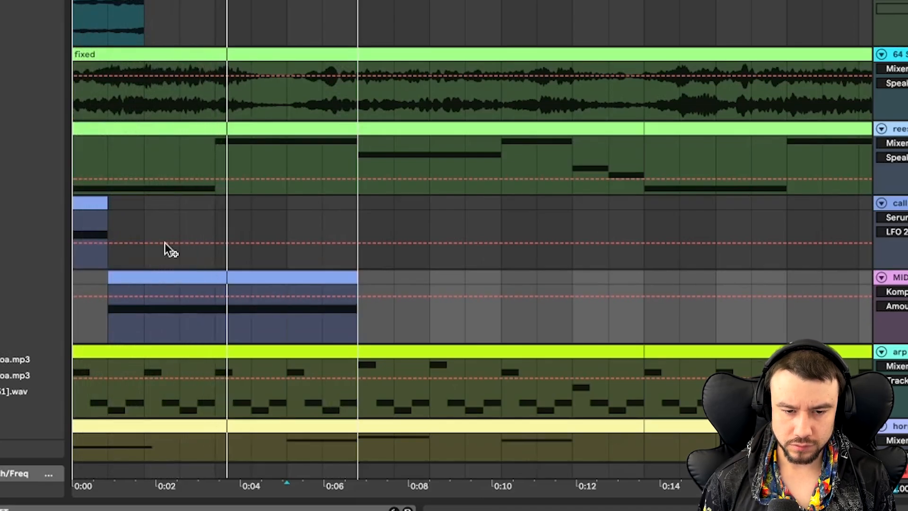
left_click(330, 277)
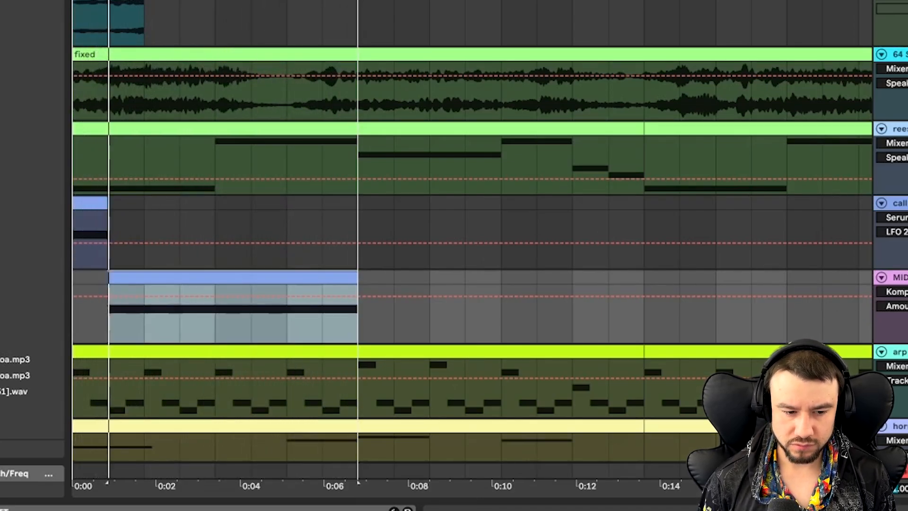
left_click(285, 371)
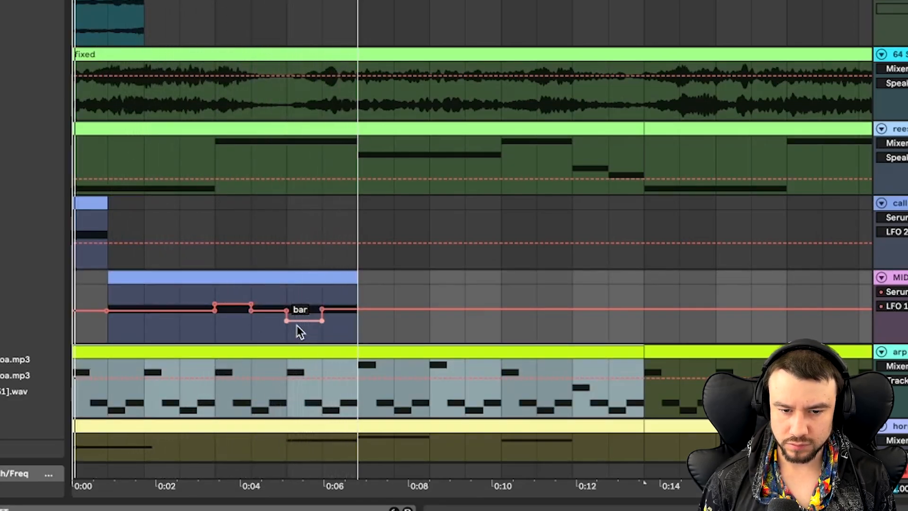
scroll(104, 321, "down", 1)
scroll(83, 304, "up", 2)
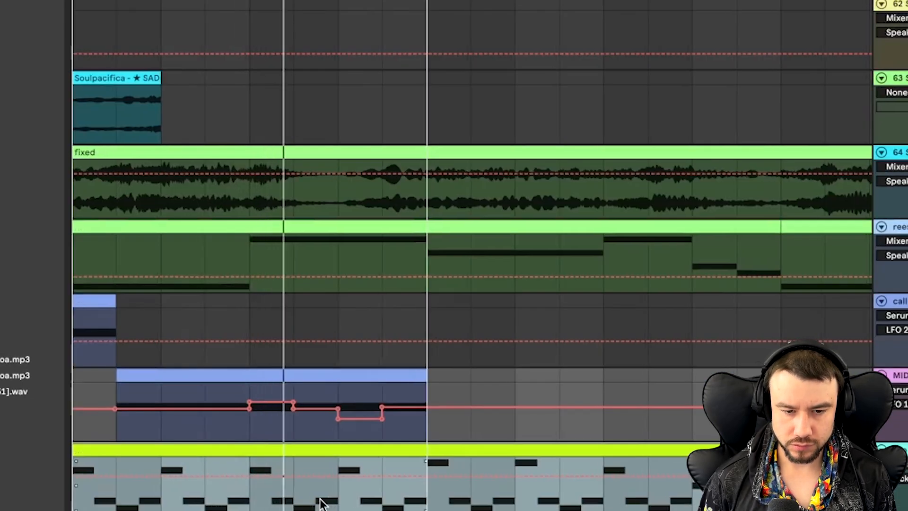
scroll(516, 251, "down", 1)
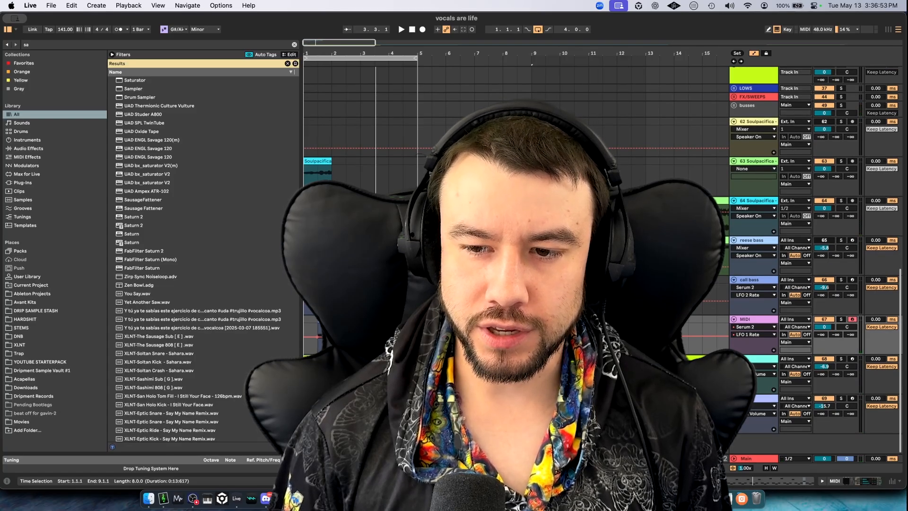